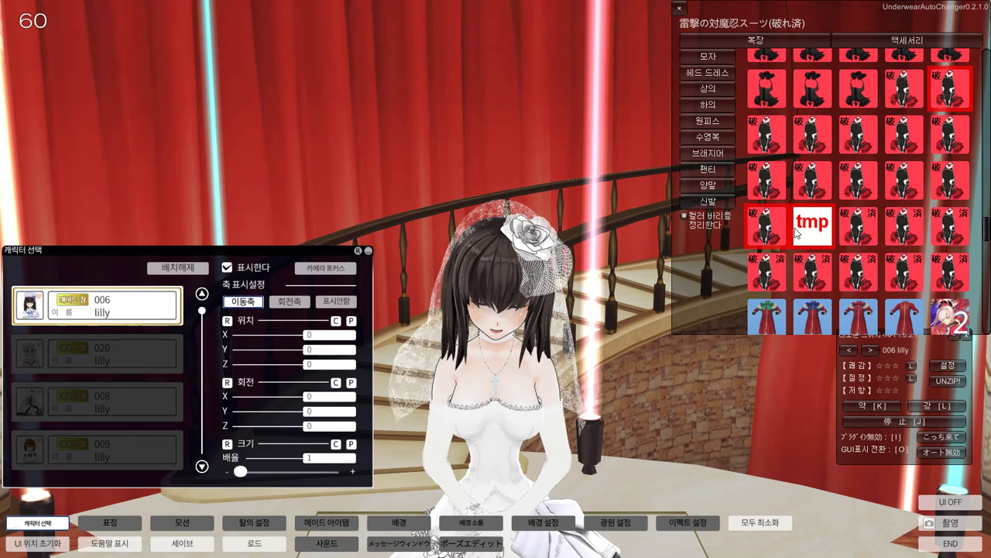
Step: Try on the first tmp colour variant of the torn suit (雷撃の対魔忍スーツ(破れ済)) and dismiss the texture error
click(846, 232)
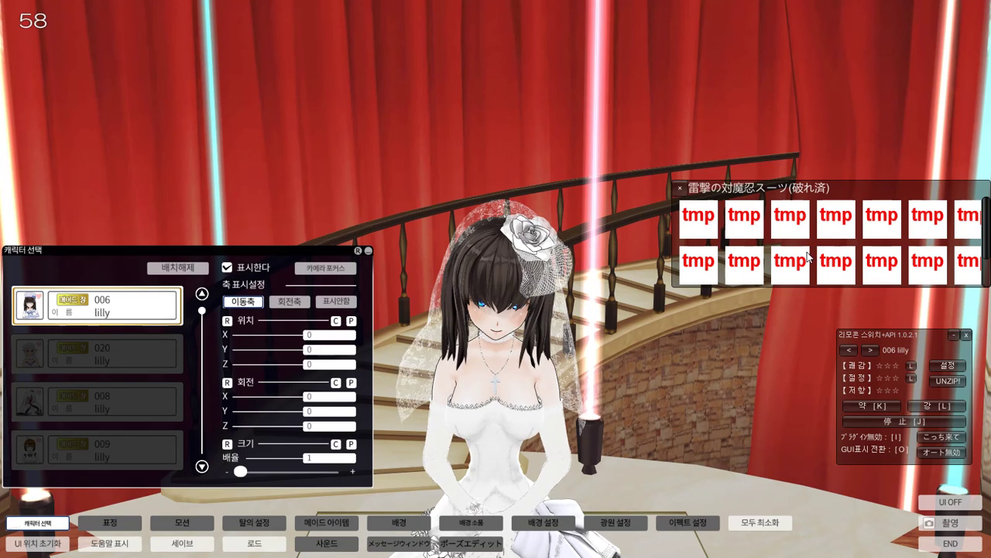
click(704, 210)
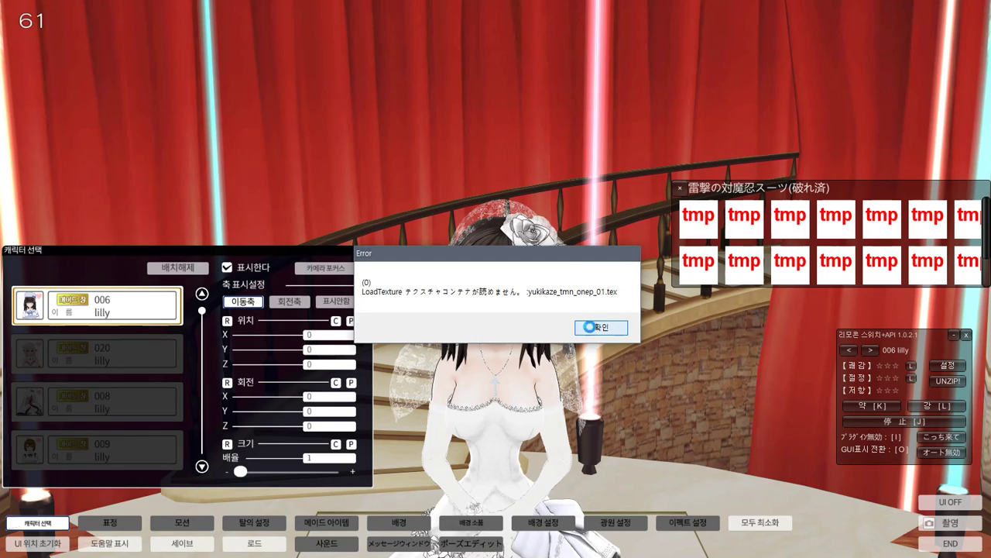
click(592, 330)
click(579, 331)
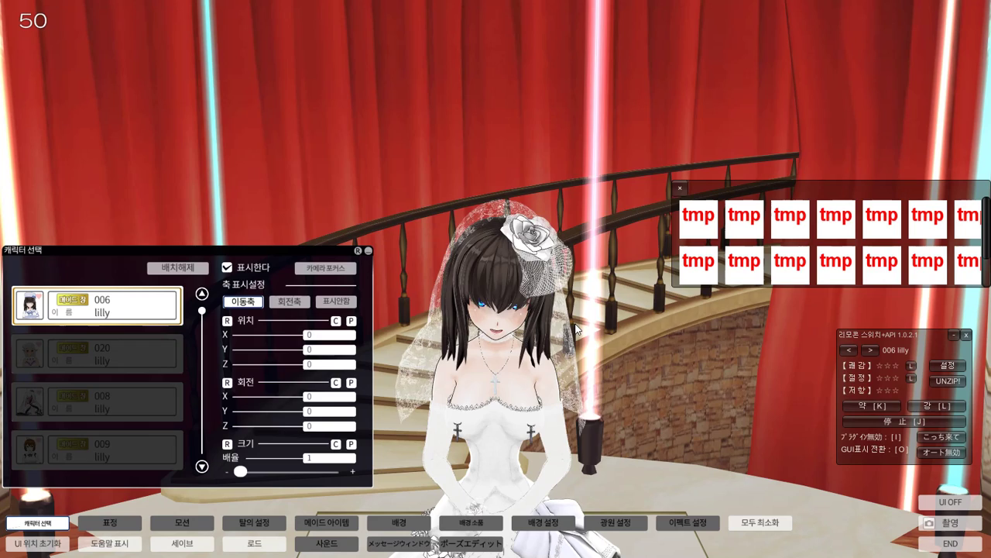
Step: Switch to the CM3D2x64.exe console and copy the menu file name yukikaze_tmn_onep_y_y_mekure from the error log
key(alt+Tab)
click(558, 259)
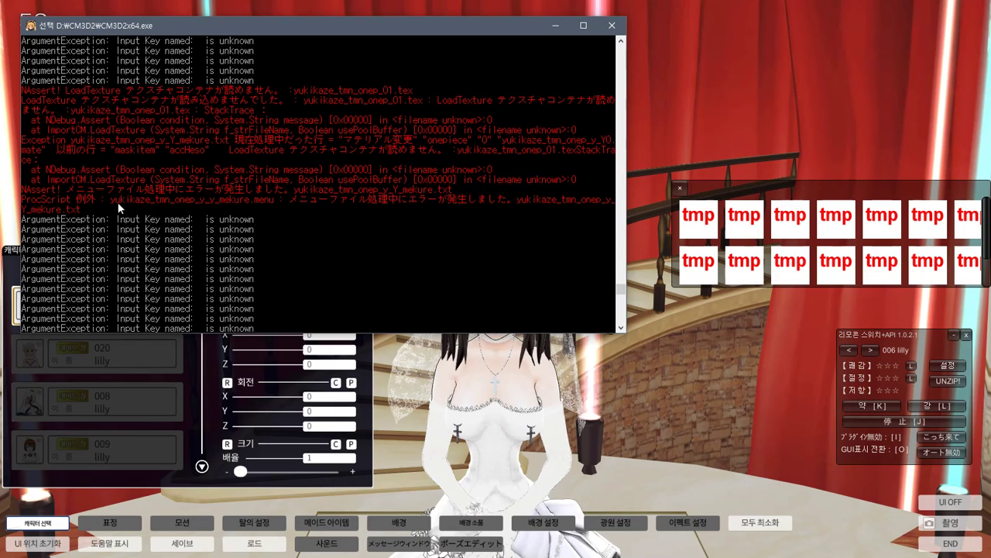
drag(114, 201, 246, 203)
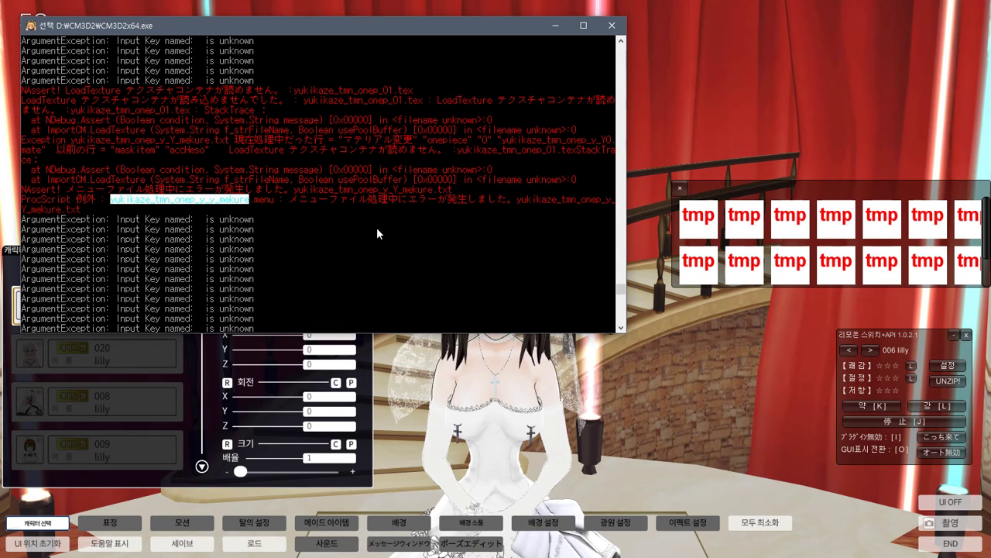
key(ctrl+c)
Step: In Notepad++, add the note "아놔 제거 안한지 오래된 파일이네" at the end and paste yukikaze_tmn_onep_y_y_mekure below it
key(super)
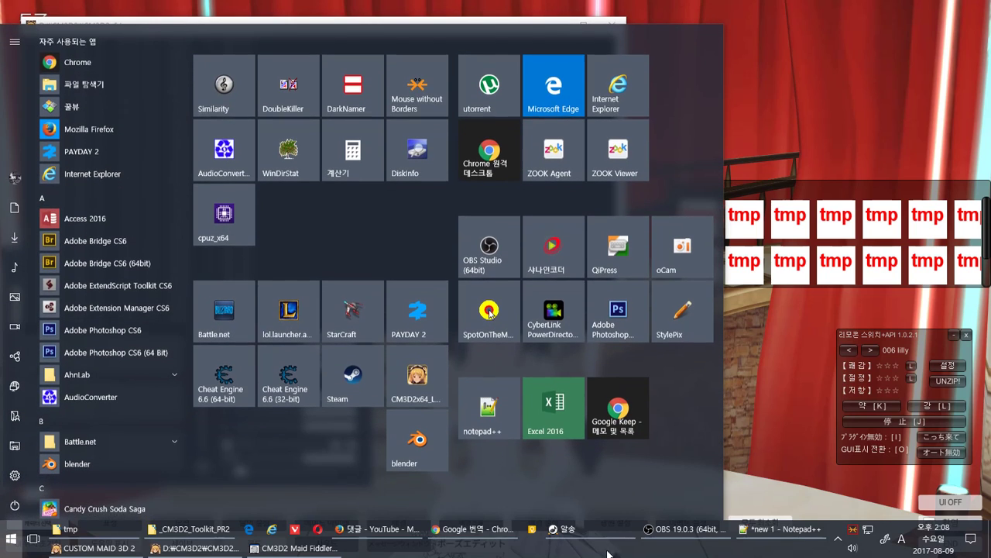
click(786, 529)
drag(615, 197, 177, 55)
key(Return)
key(Return)
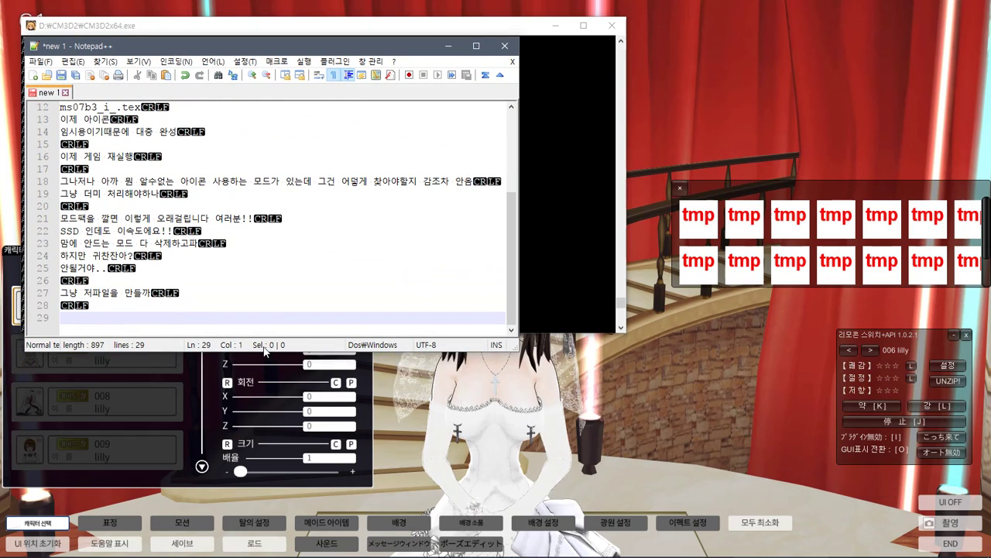
text(아놔 잭)
text(거 안한지 오래도)
text(된 파일이네)
key(Return)
key(ctrl+v)
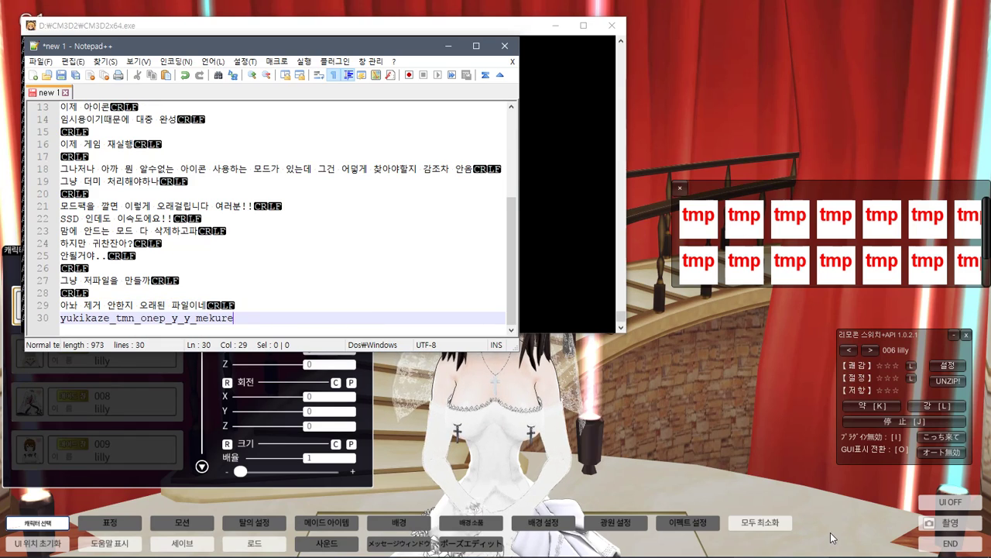
Step: Switch to Everything, search for yukikaze_tmn_onep_y_y_mekure and open the folder containing the found menu file
key(super)
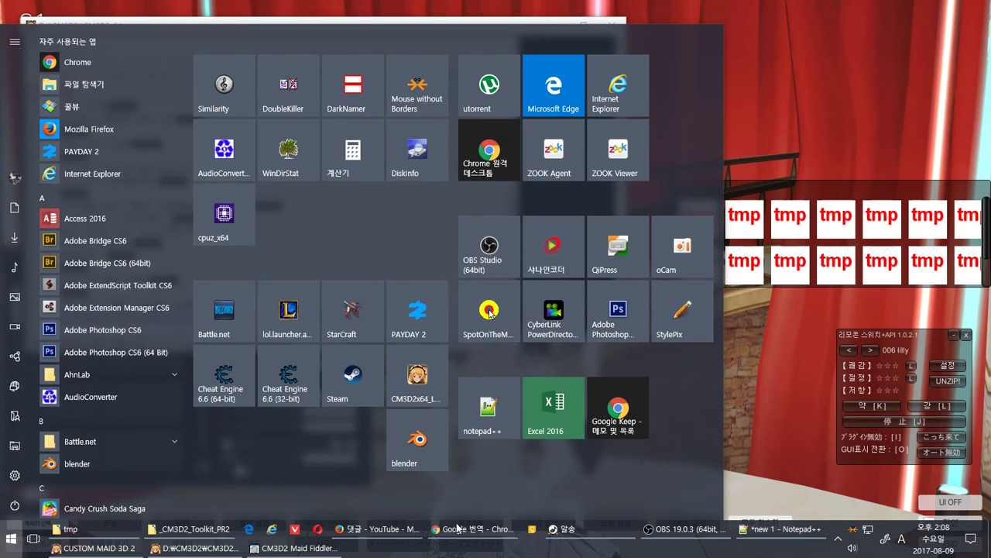
click(838, 542)
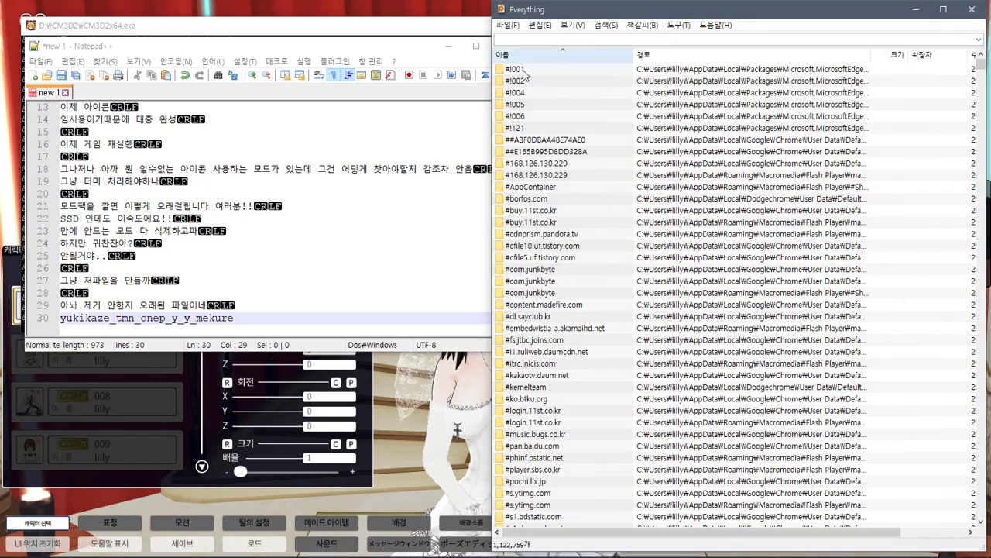
key(ctrl+v)
right_click(558, 92)
click(550, 69)
right_click(548, 69)
click(588, 86)
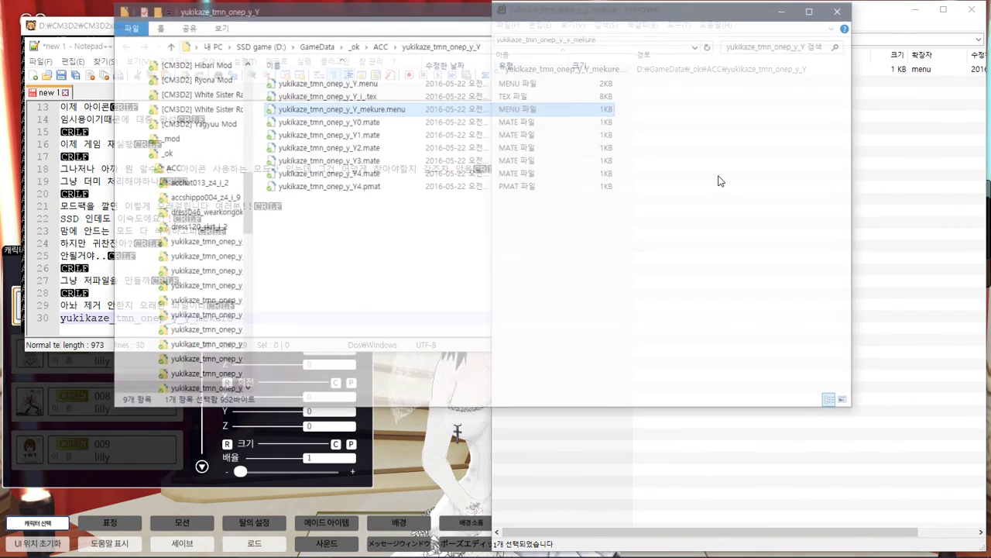
Step: Return to the game, apply another tmp colour variant of the torn suit and check the console log for its error
drag(519, 85, 515, 110)
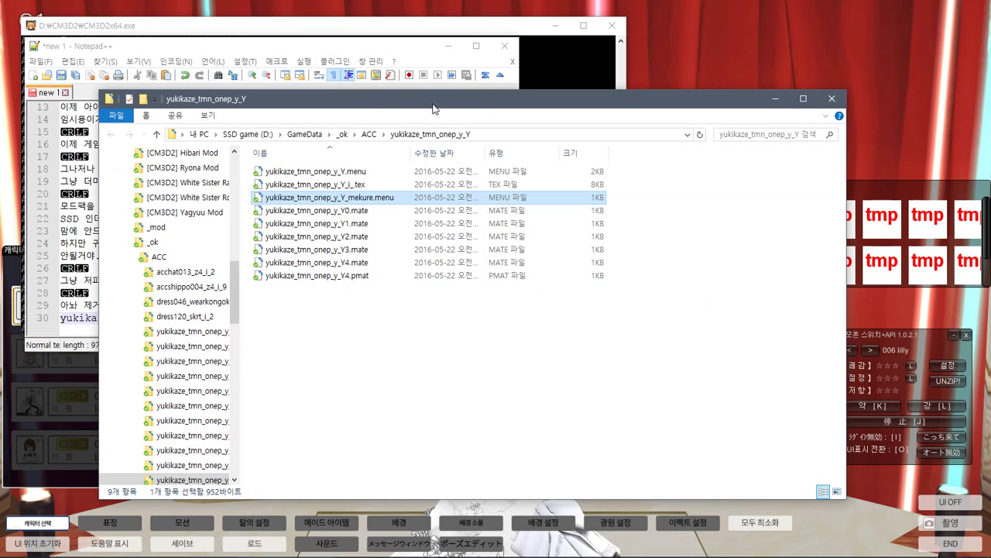
click(443, 35)
click(882, 302)
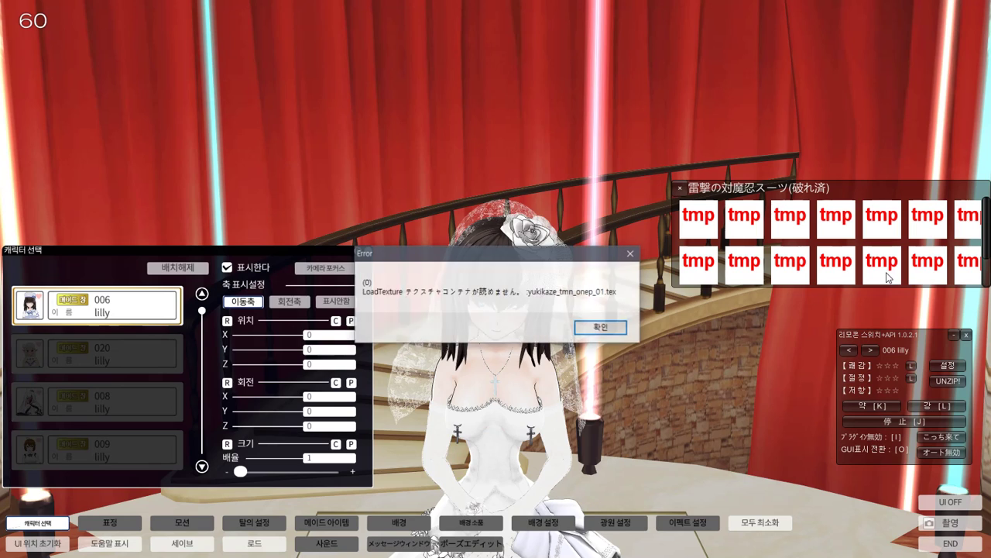
key(alt+Tab)
key(Tab)
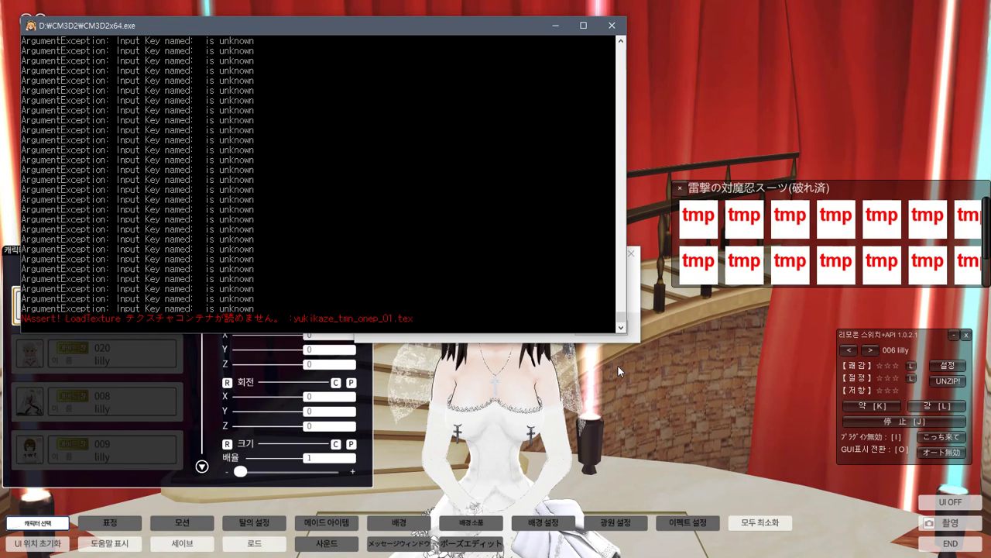
Step: Dock the yukikaze_tmn_onep_y_Y folder window to half of the screen and dismiss the game's texture error
key(alt+Tab)
key(Tab)
key(Tab)
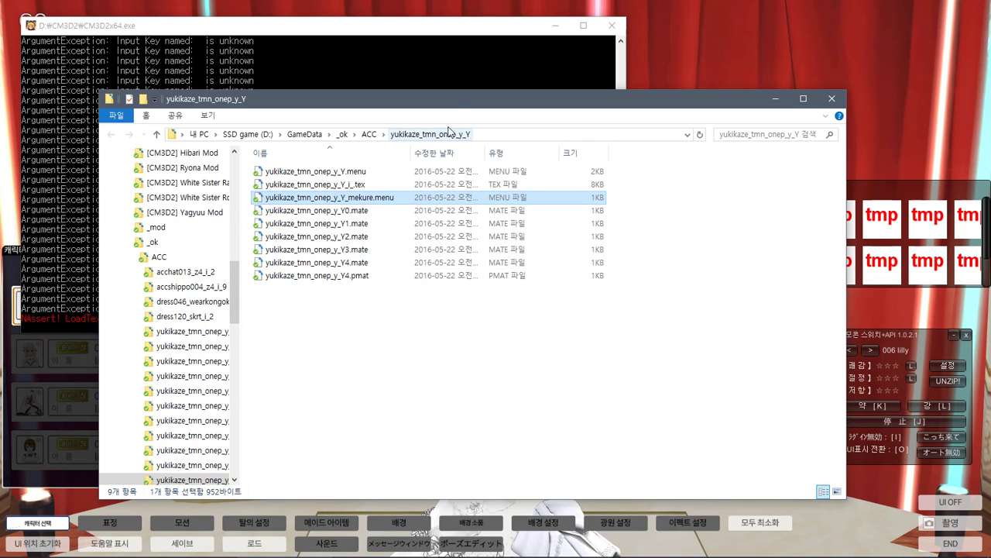
drag(457, 99, 352, 119)
click(684, 326)
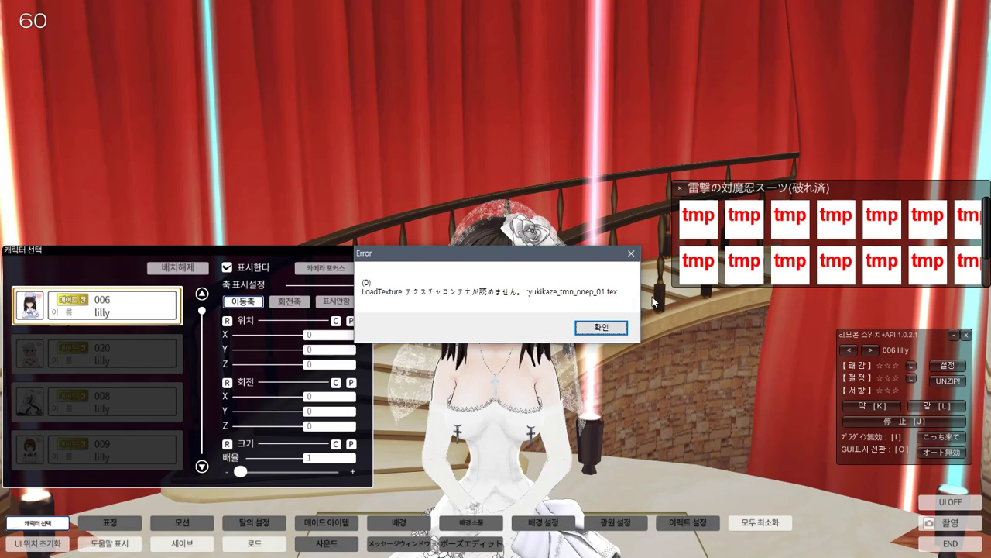
click(595, 327)
click(555, 341)
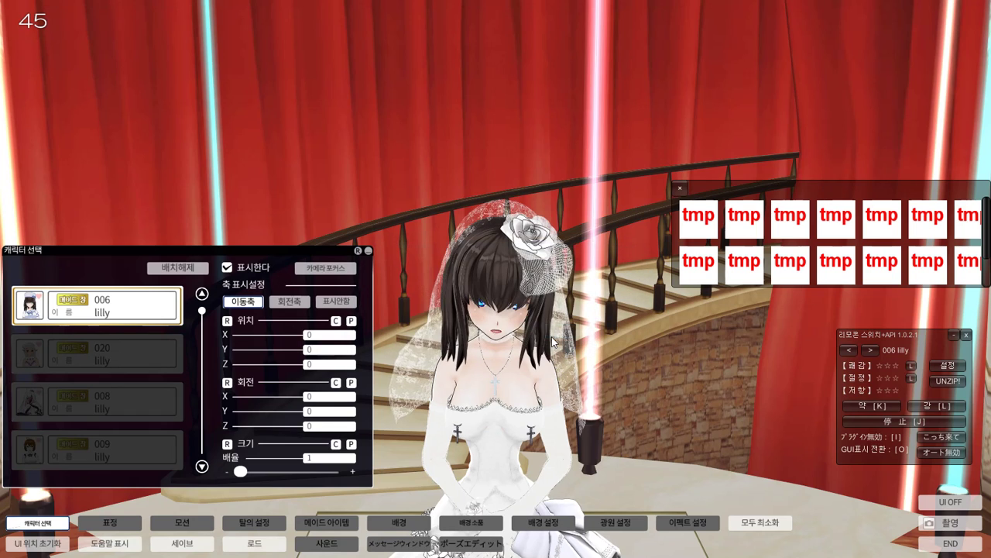
Step: Copy the whole yukikaze_tmn_onep_y_R_mekure error block from the CM3D2x64.exe console
key(alt+Tab)
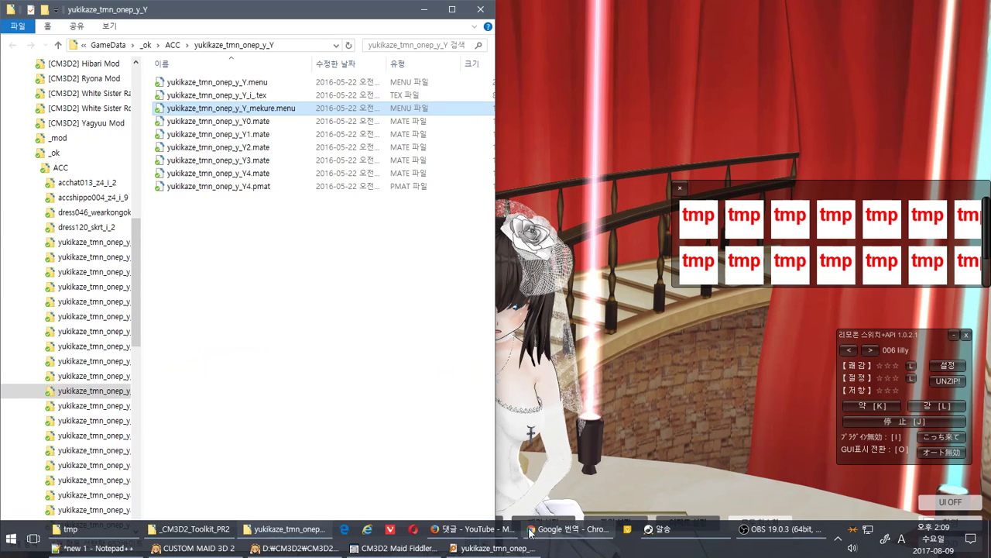
click(395, 548)
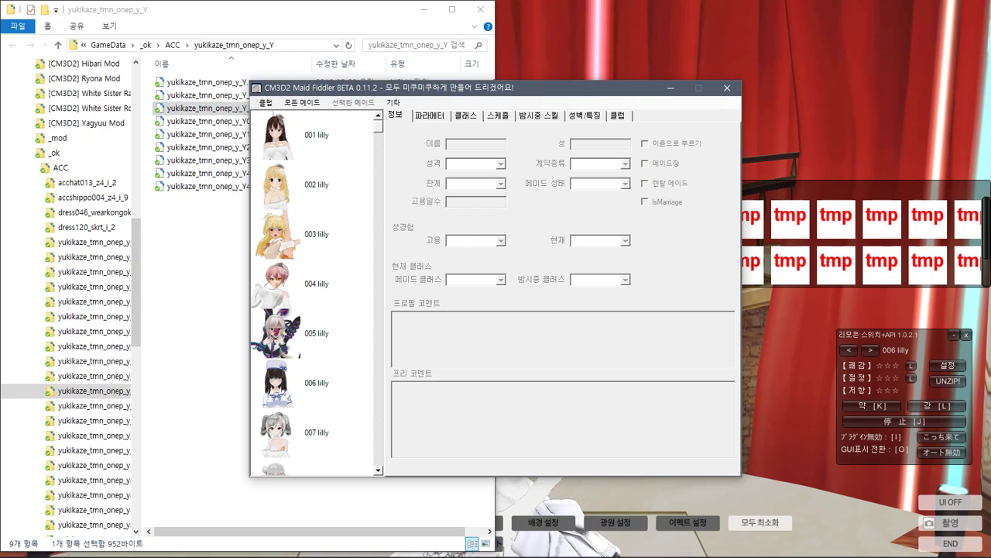
click(294, 549)
click(345, 209)
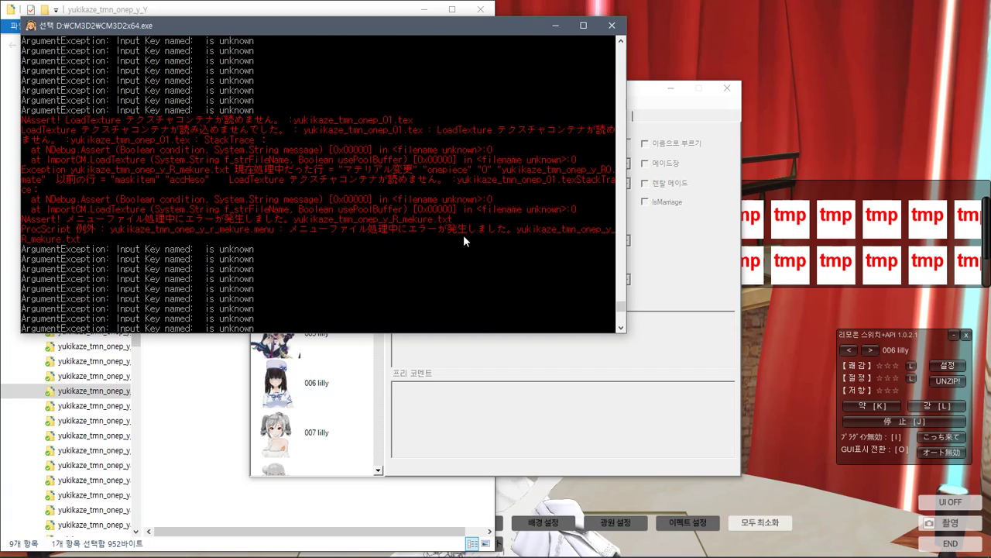
drag(110, 249, 10, 134)
right_click(236, 193)
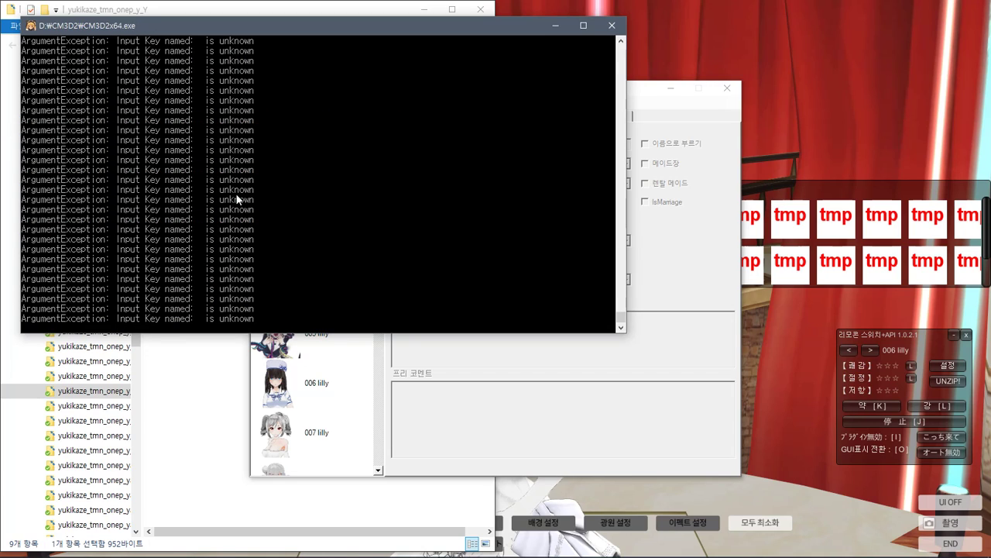
Step: Switch to Notepad++ and paste the copied error log after a blank line at the end of the notes
key(alt+Tab)
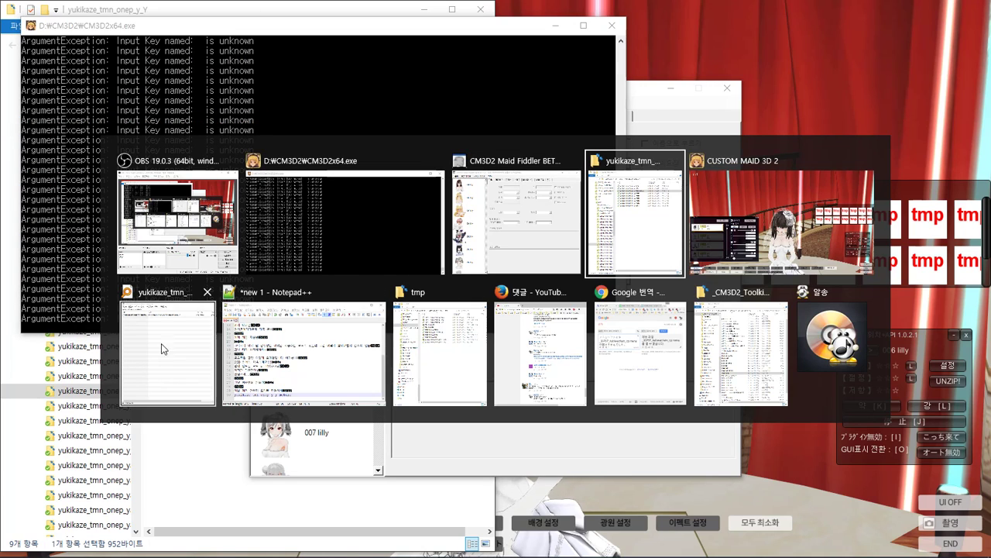
click(267, 320)
key(Return)
key(Return)
key(ctrl+v)
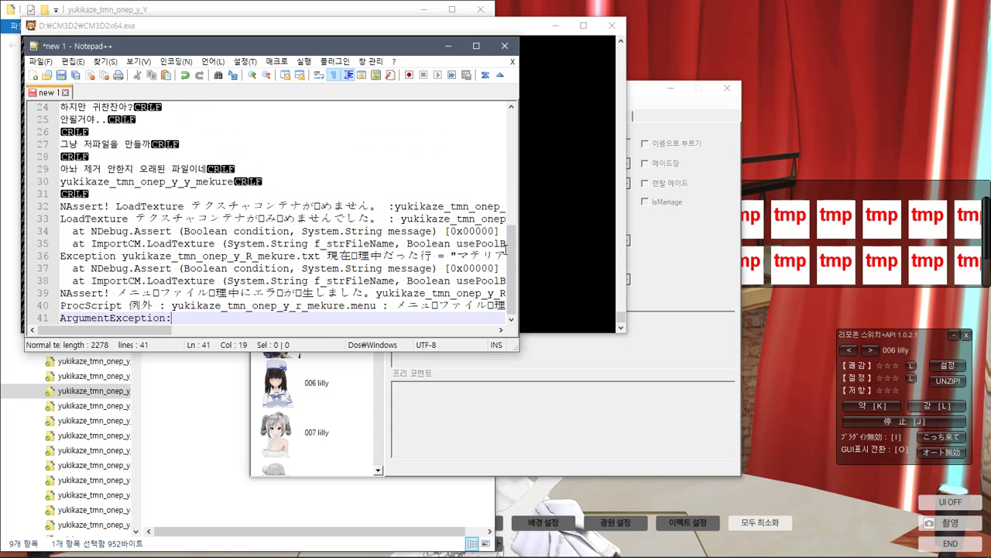
Step: Widen the editor window and copy yukikaze_tmn_onep_01.tex from the pasted log to a new line under yukikaze_tmn_onep_y_y_mekure
drag(518, 246, 620, 246)
drag(550, 207, 392, 206)
click(354, 178)
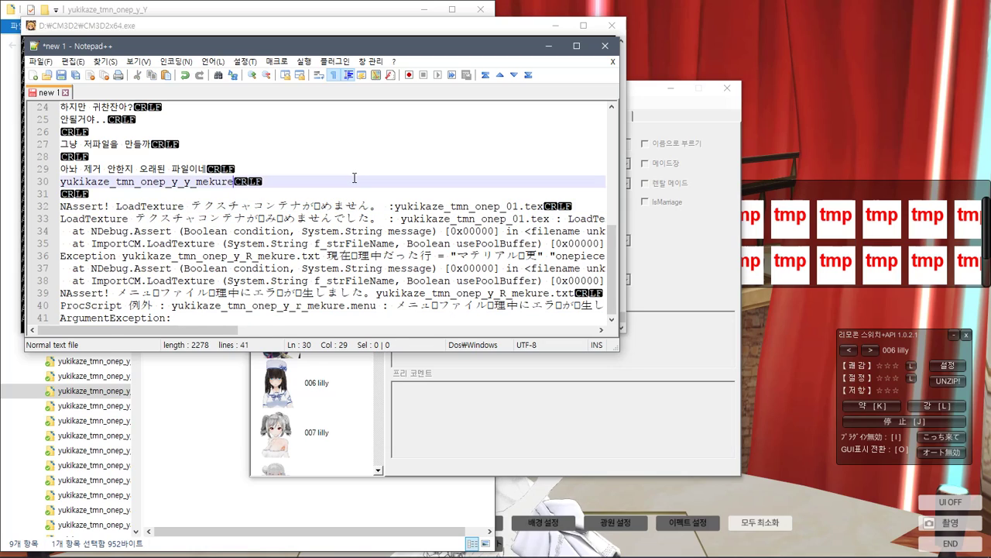
key(Return)
key(ctrl+v)
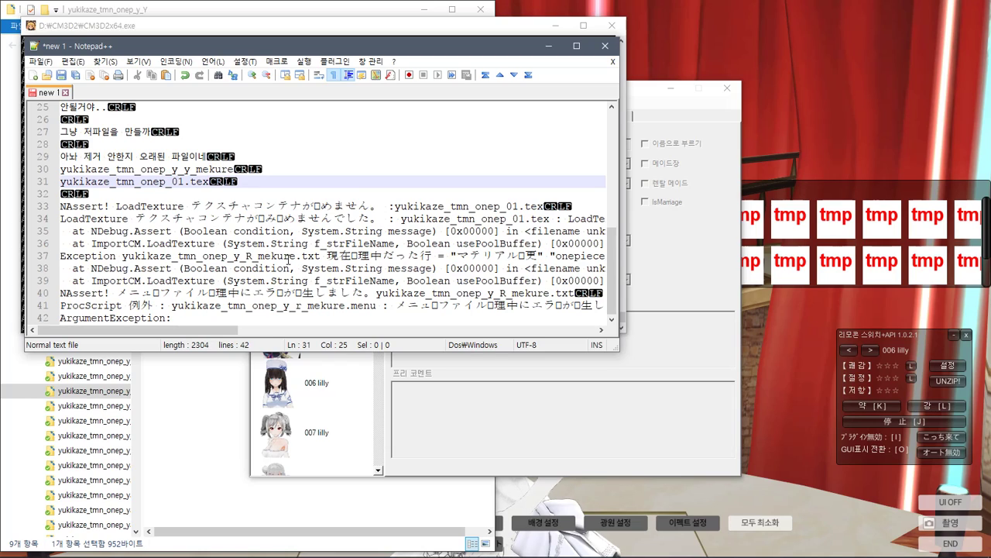
Step: Copy yukikaze_tmn_onep_y_R_mekure.txt from the Exception line to the line below yukikaze_tmn_onep_01.tex and add a line break
drag(122, 255, 322, 256)
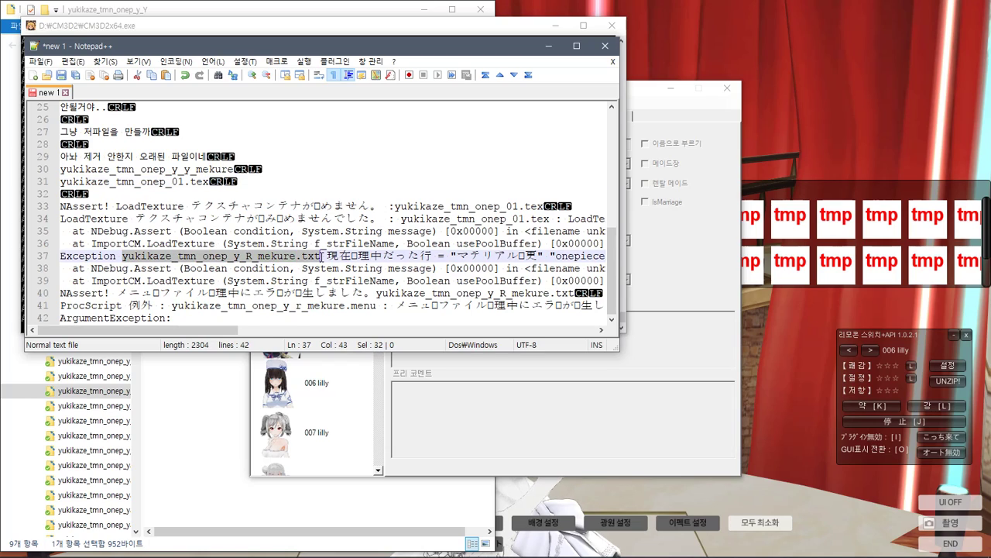
key(ctrl+c)
click(276, 194)
key(ctrl+v)
key(Return)
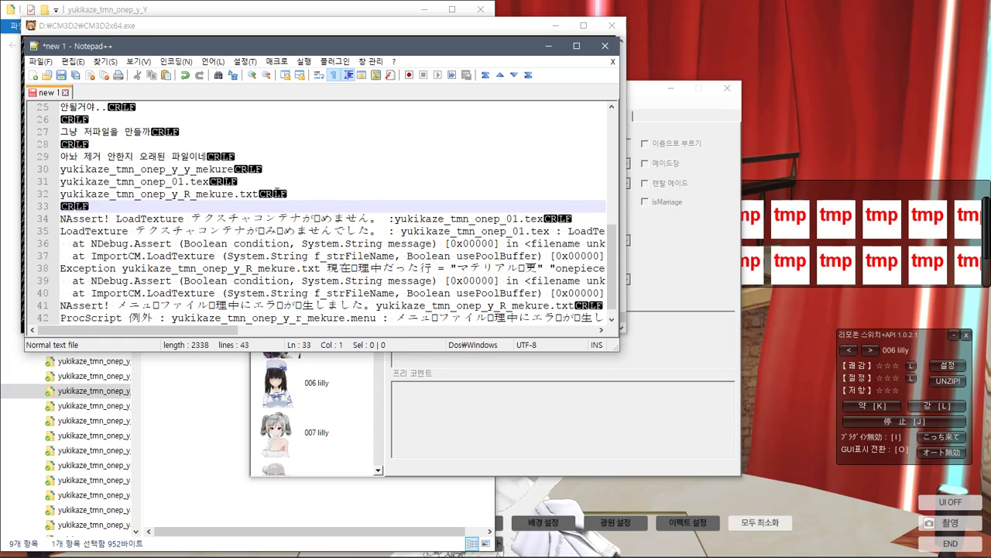
Step: Copy yukikaze_tmn_onep_y_r_mekure.menu from the ProcScript line to a new line below the yukikaze_tmn_onep_y_R_mekure.txt entry
scroll(318, 204, down, 1)
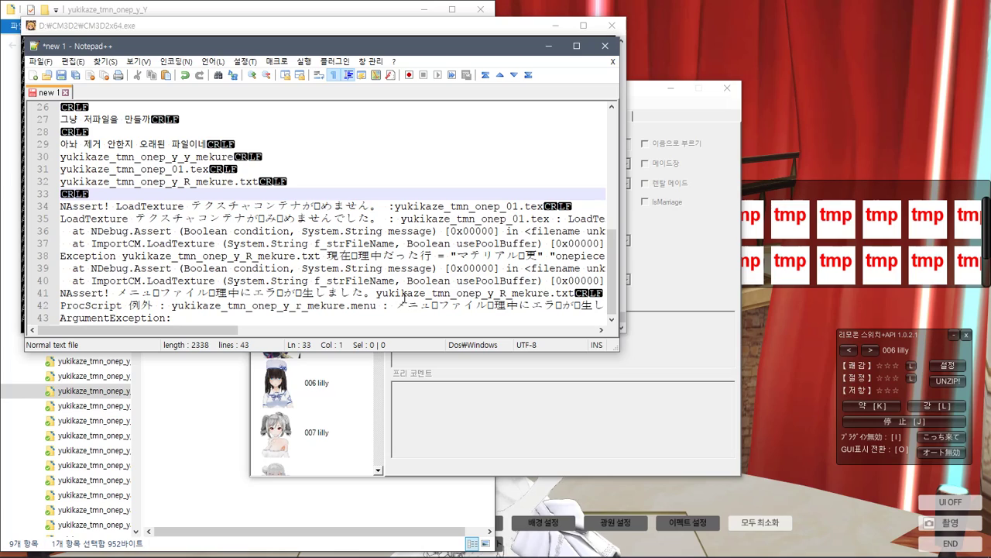
double_click(518, 291)
click(420, 281)
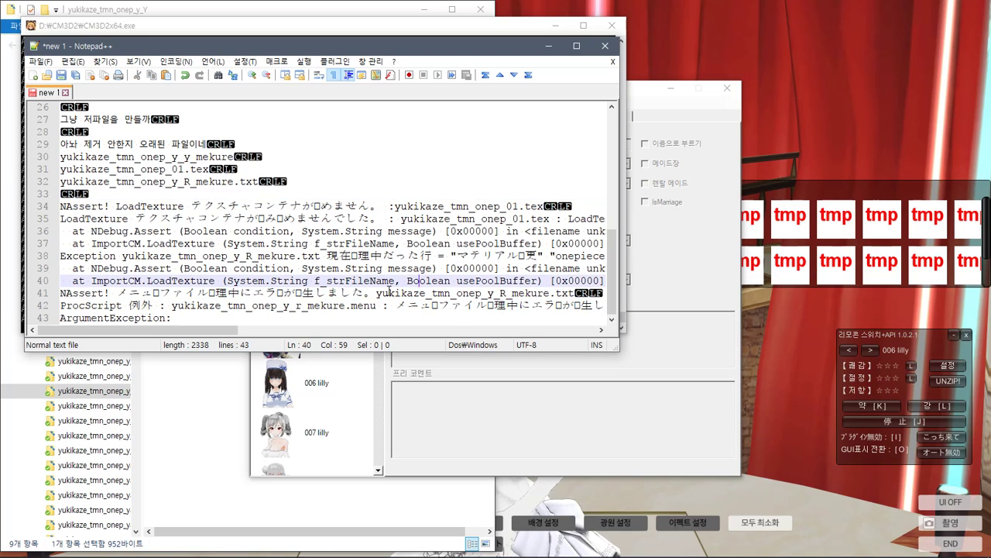
drag(376, 295, 554, 293)
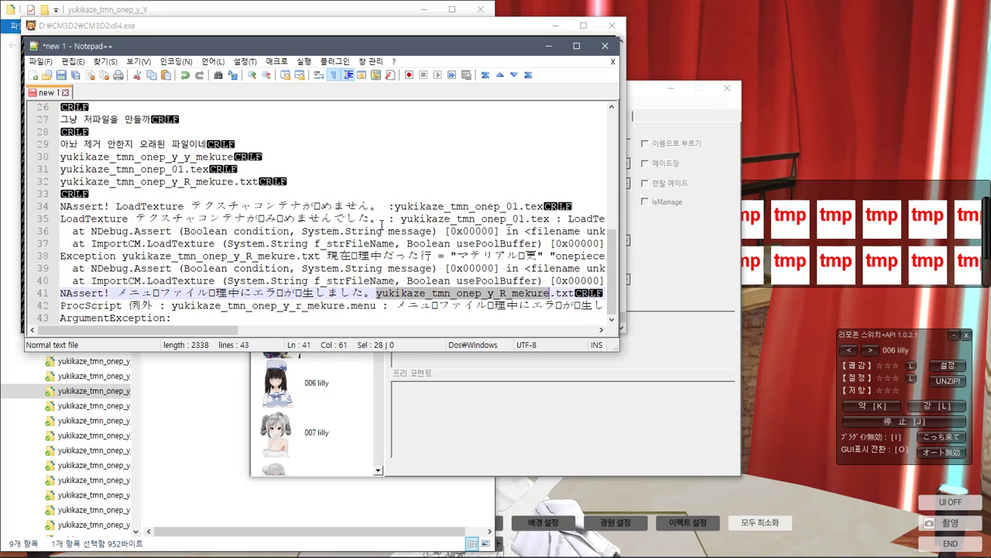
drag(383, 306, 173, 307)
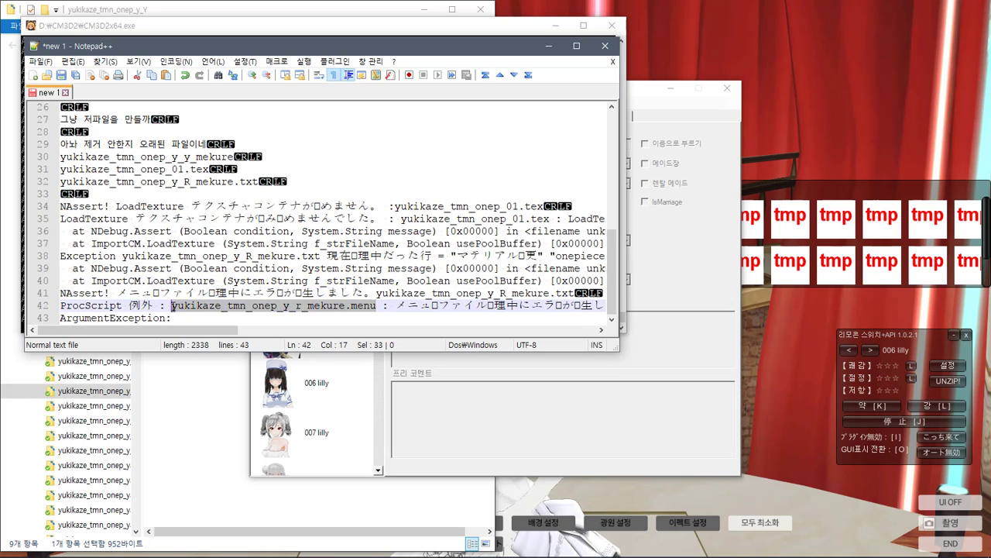
click(271, 186)
key(Return)
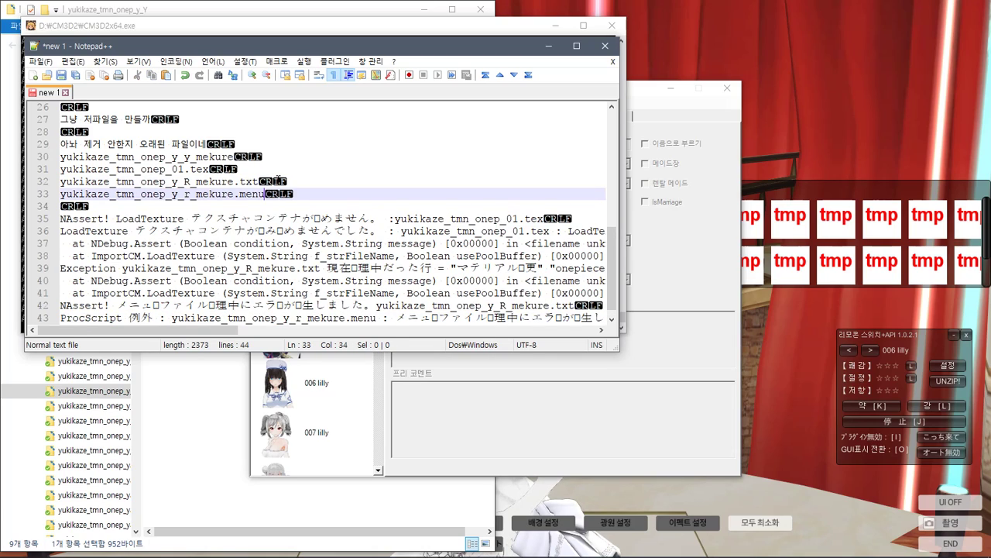
key(ctrl+v)
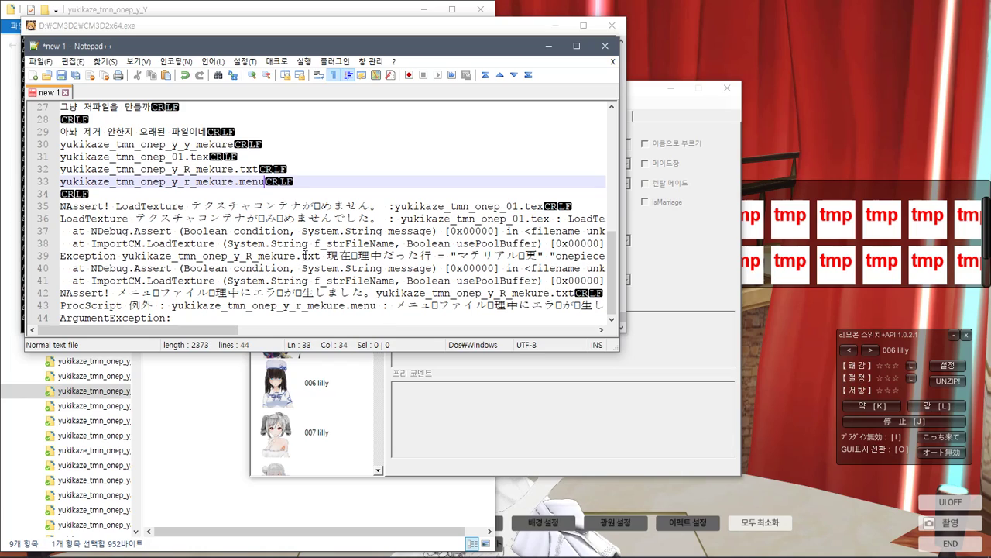
Step: Select yukikaze_tmn_onep_01 in the pasted log and move the editor window off the console
double_click(445, 206)
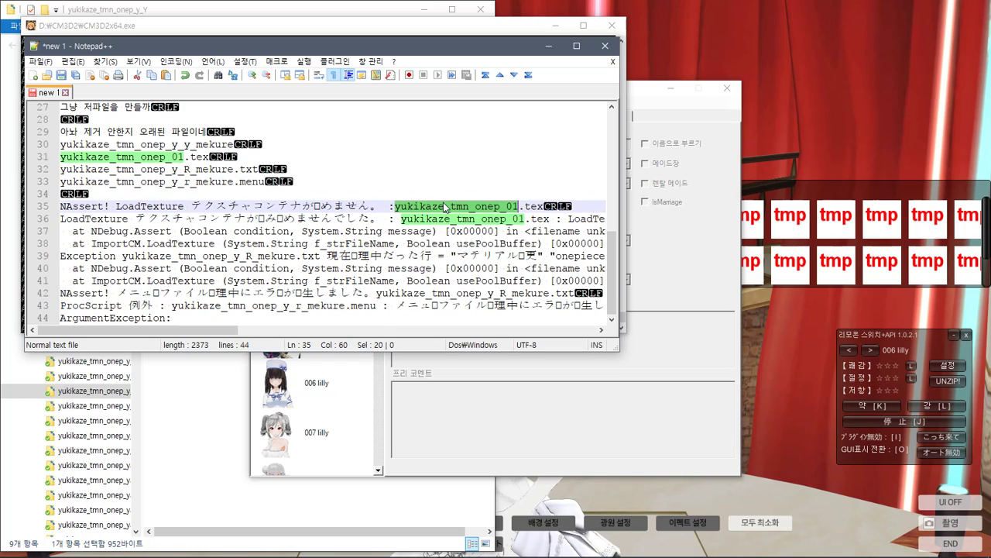
drag(484, 52, 939, 166)
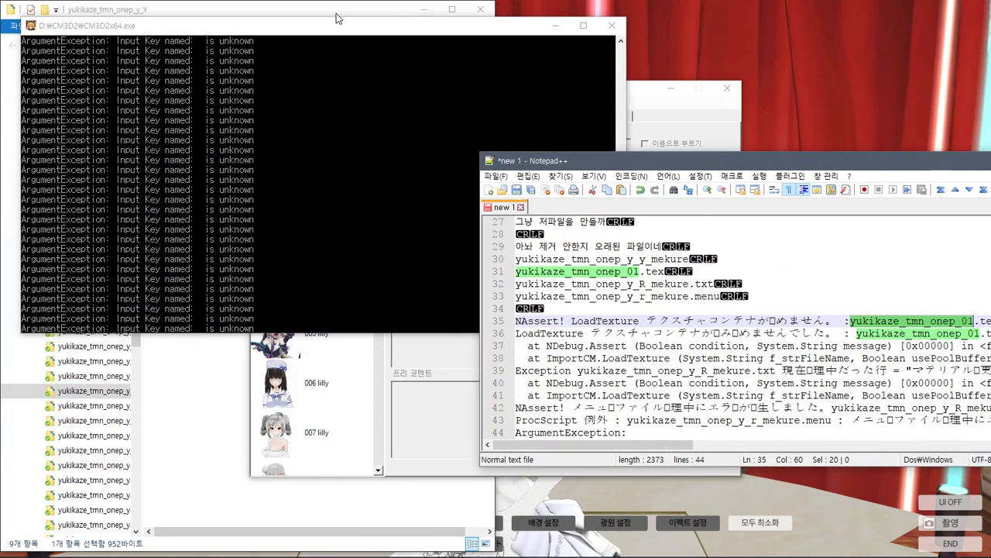
Step: Switch to the file explorer, widen the folder tree and open the yukikaze_tmn_onep_y_R folder under ACC
key(alt+Tab)
click(361, 325)
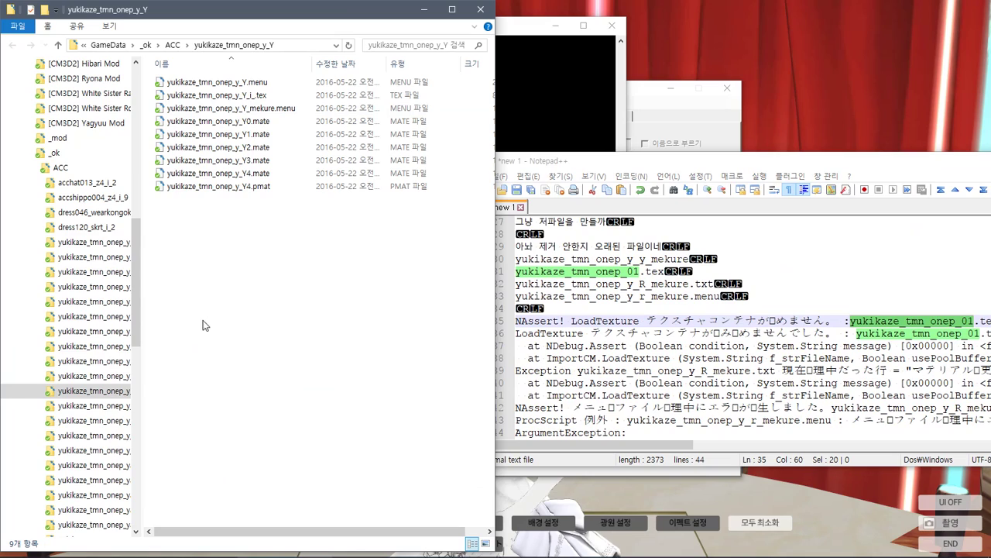
mouse_move(143, 343)
mouse_down()
mouse_move(166, 341)
mouse_move(155, 343)
mouse_up()
click(116, 361)
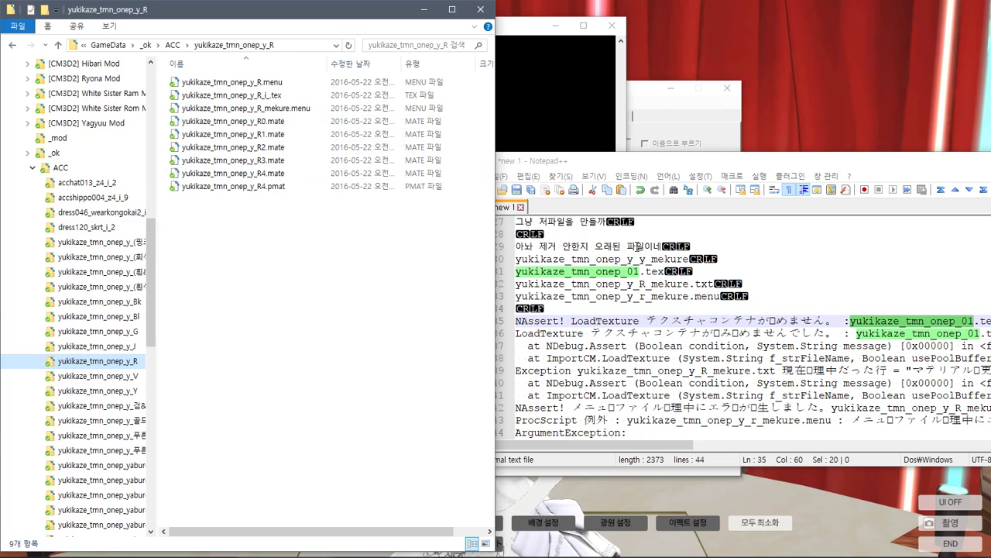
Step: Copy yukikaze_tmn_onep_01 from the notes, search for it in Everything, and close the search window
double_click(616, 272)
mouse_move(289, 549)
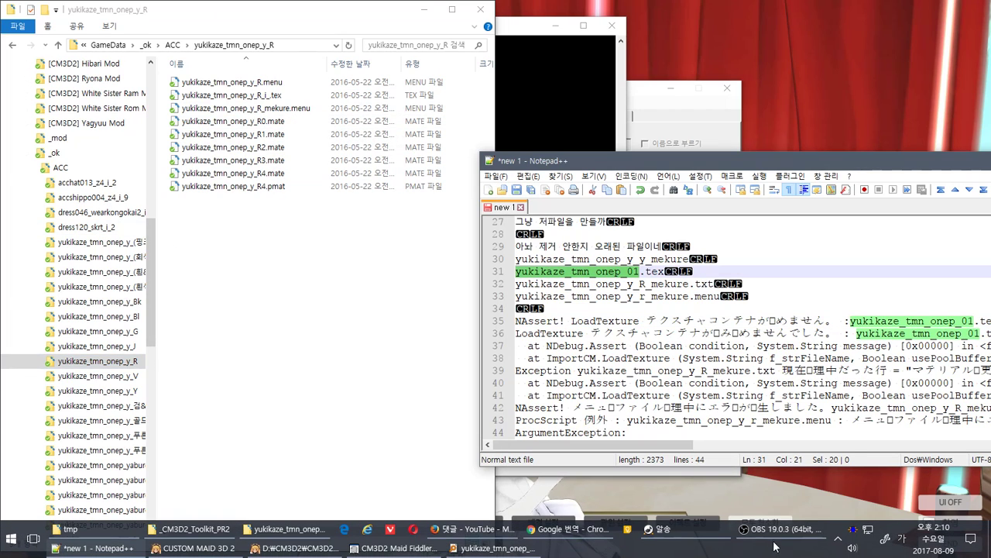
click(529, 552)
key(ctrl+a)
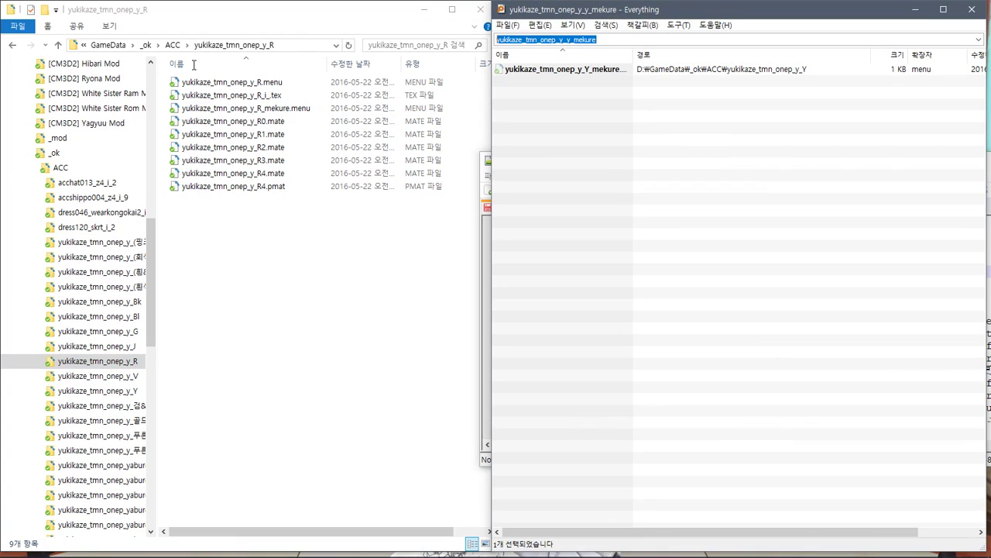
key(ctrl+v)
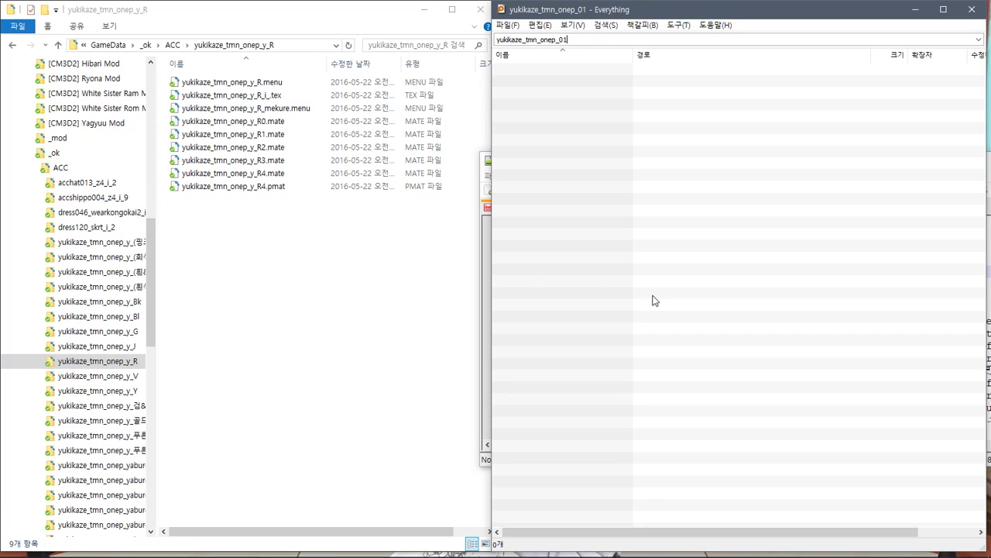
click(972, 10)
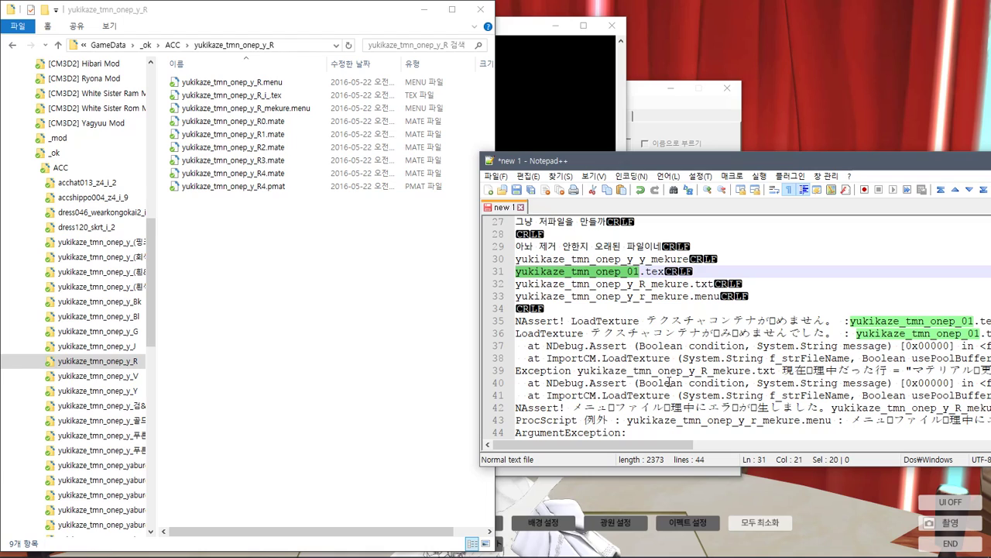
key(alt+Tab)
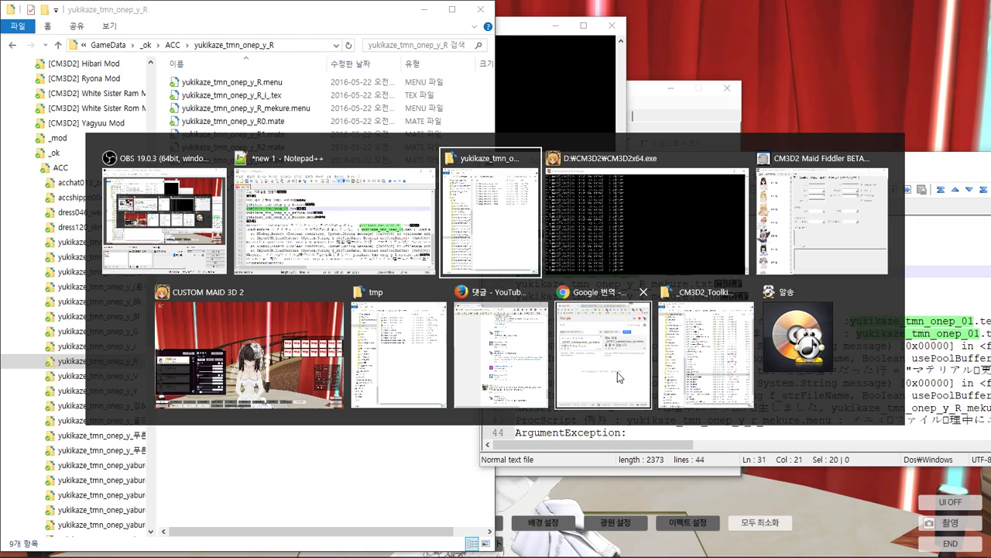
key(Escape)
key(alt+Tab)
key(Escape)
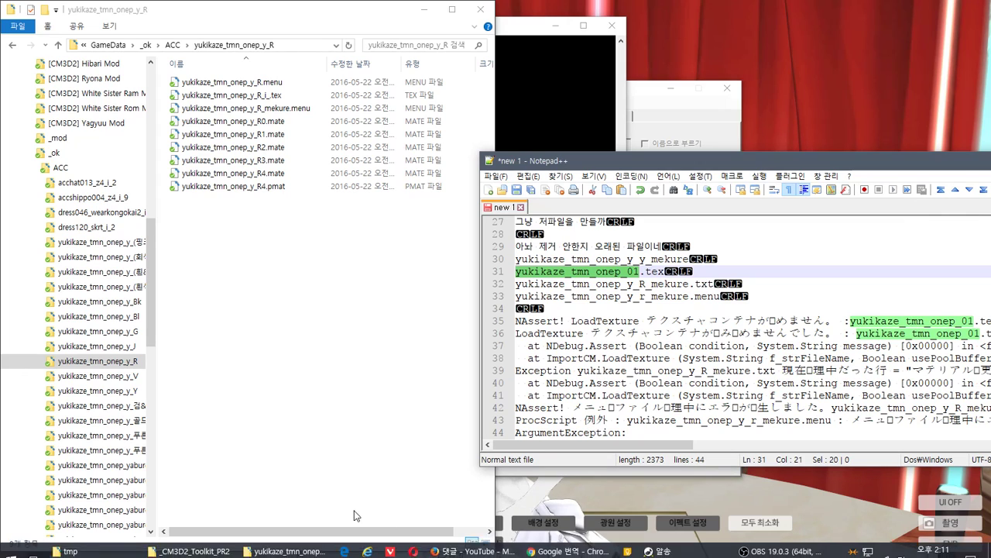
Step: Bring up the _CM3D2_Toolkit_PR2 folder and open yukikaze_tmn_onep_y_R.menu with the toolkit's [CM3D2]menu編集.exe
click(189, 542)
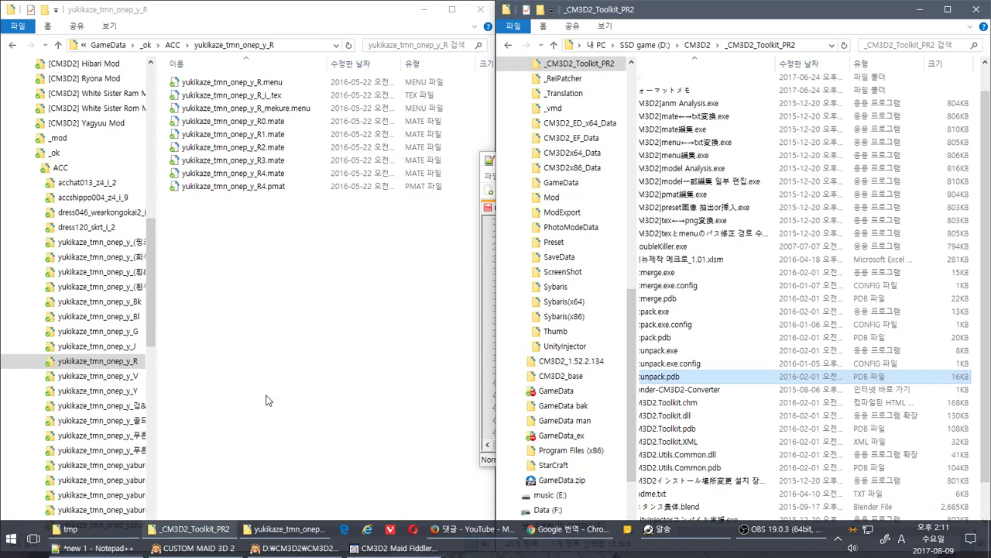
click(262, 115)
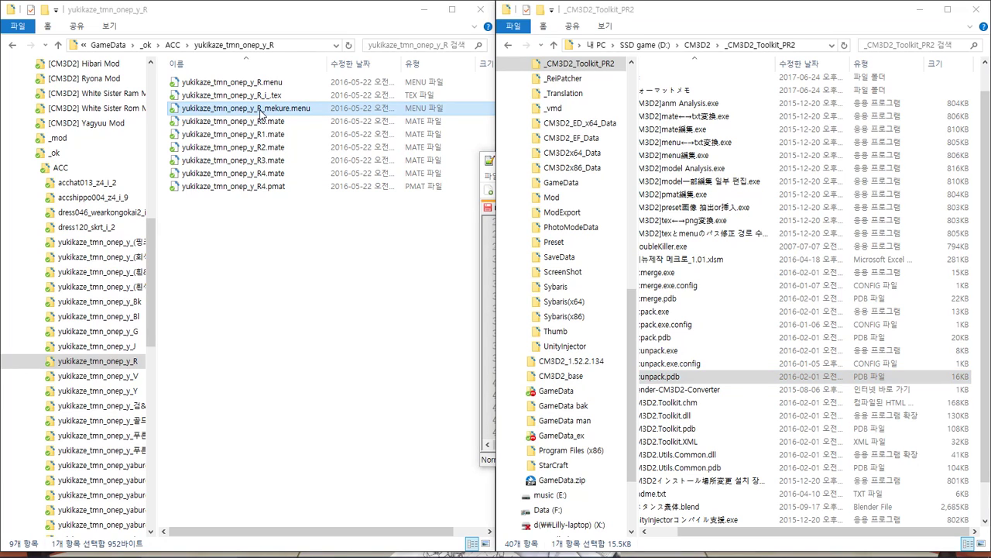
drag(263, 83, 756, 154)
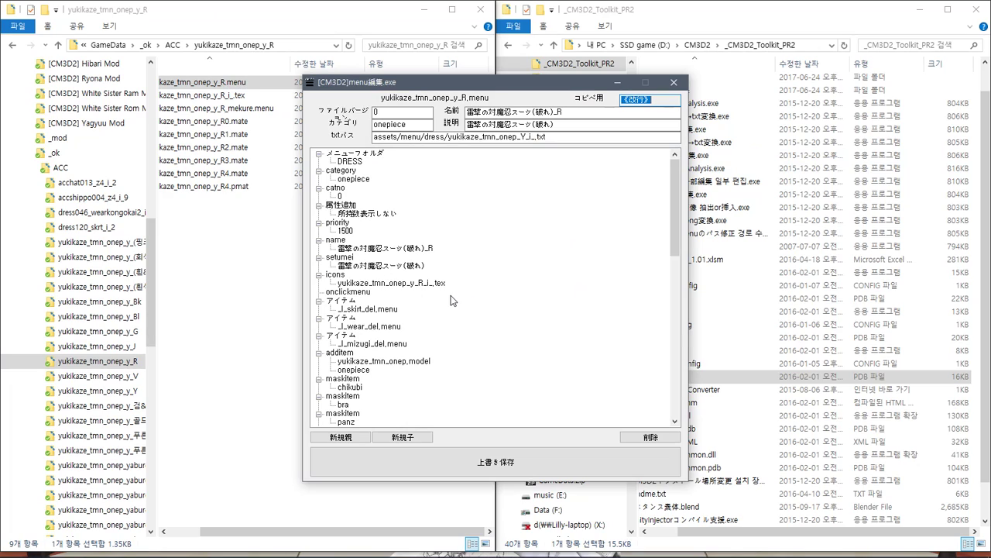
Step: Review the menu file's entries, including the マテリアル変更 ones, and select yukikaze_tmn_onep.model under additem
key(Tab)
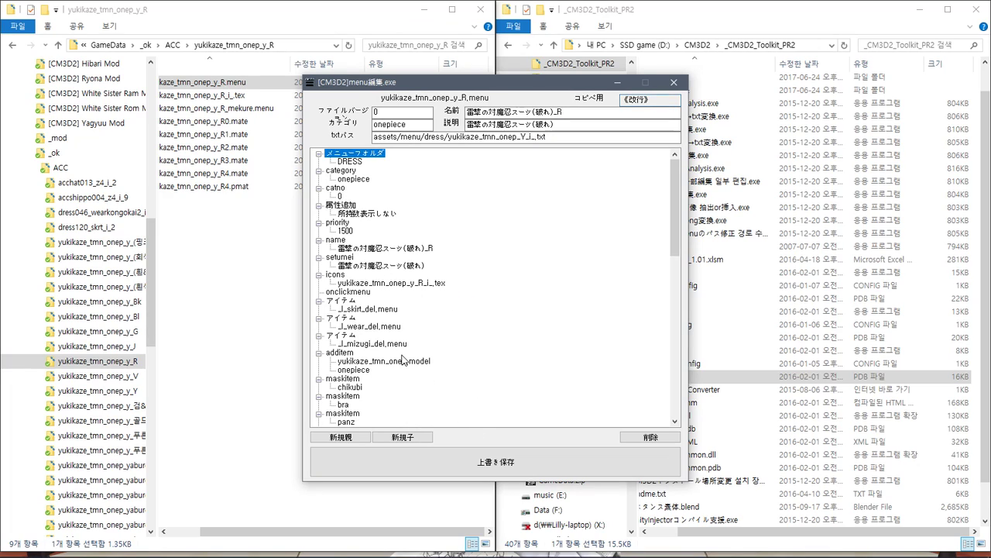
scroll(402, 359, down, 9)
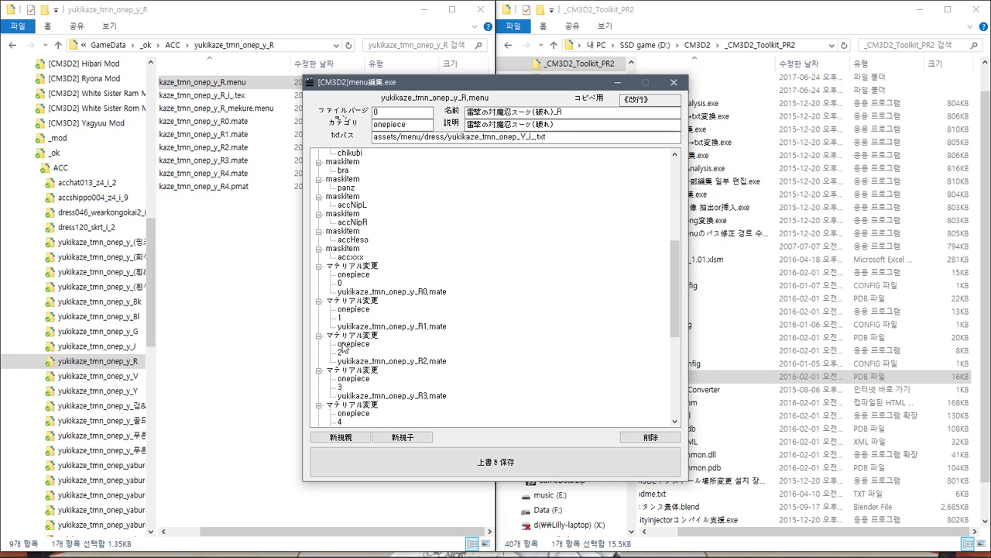
scroll(343, 347, up, 9)
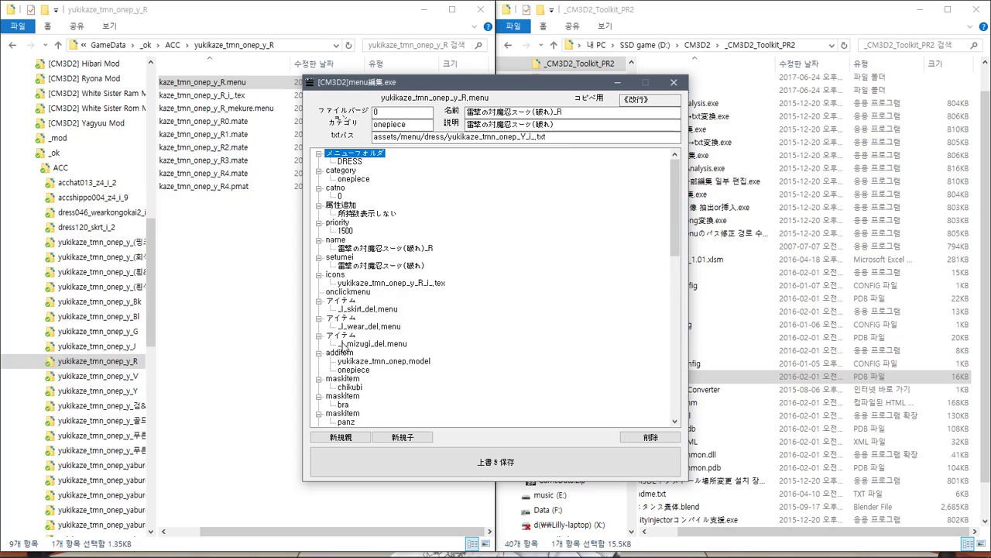
click(395, 362)
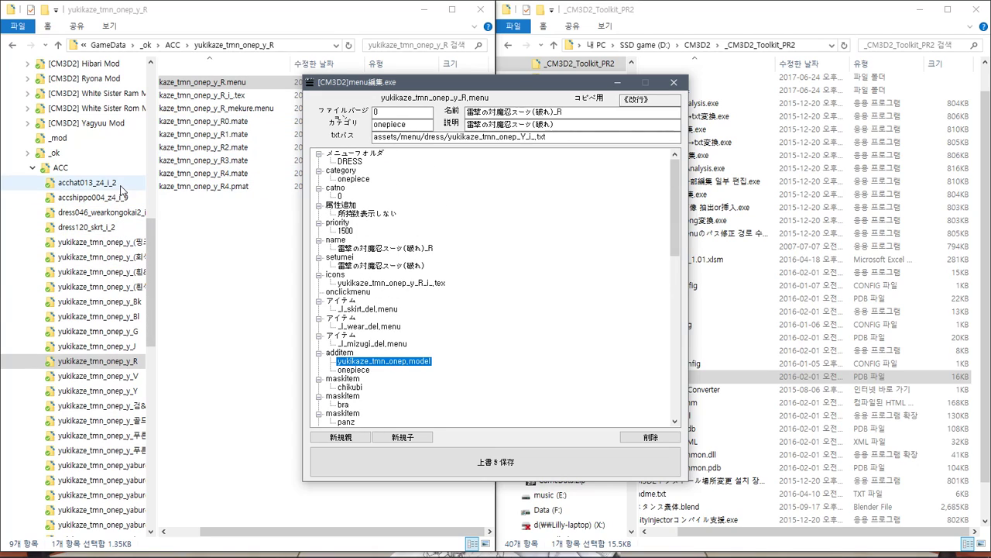
Step: Widen the explorer's folder tree and look into the acchat013_z4_i_2 and accshippo004_z4_i_9 folders
drag(150, 317, 175, 329)
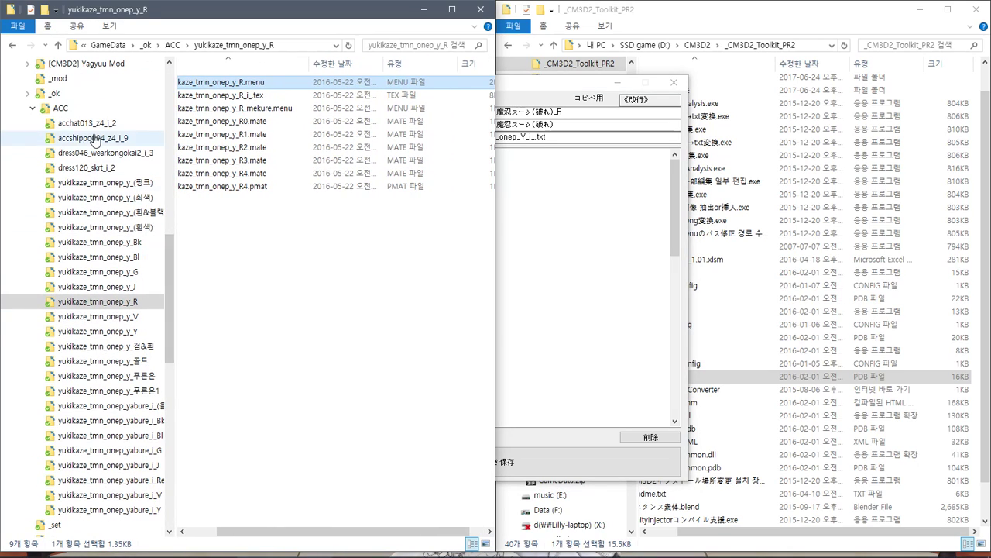
click(93, 124)
click(101, 139)
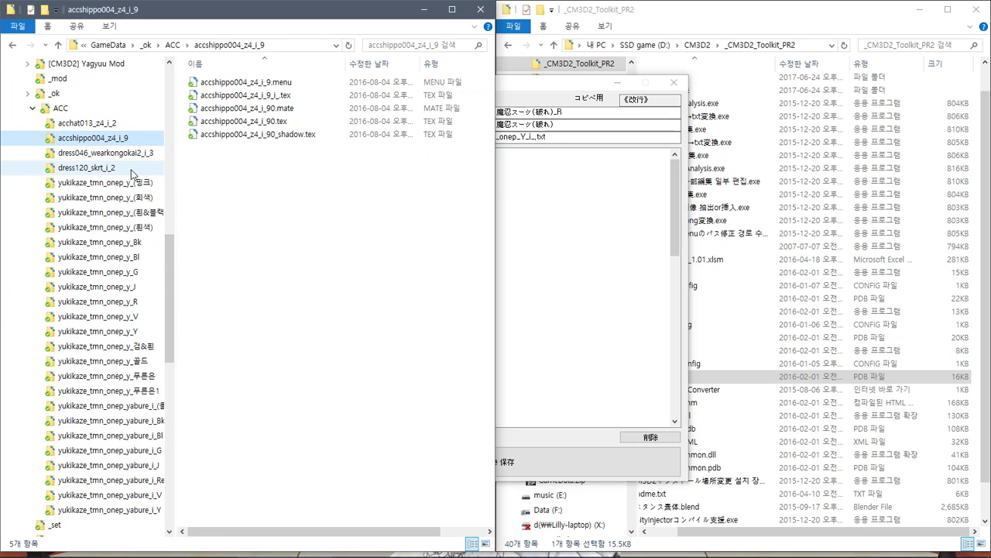
Step: Copy the yukikaze_tmn_onep.model name from the menu editor's additem entry and search for it in Everything
click(642, 301)
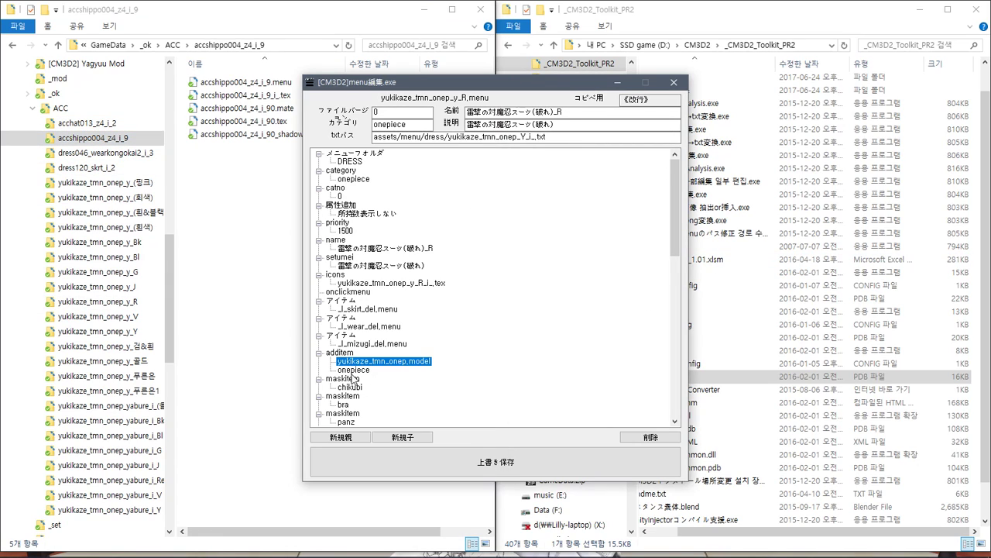
mouse_move(294, 550)
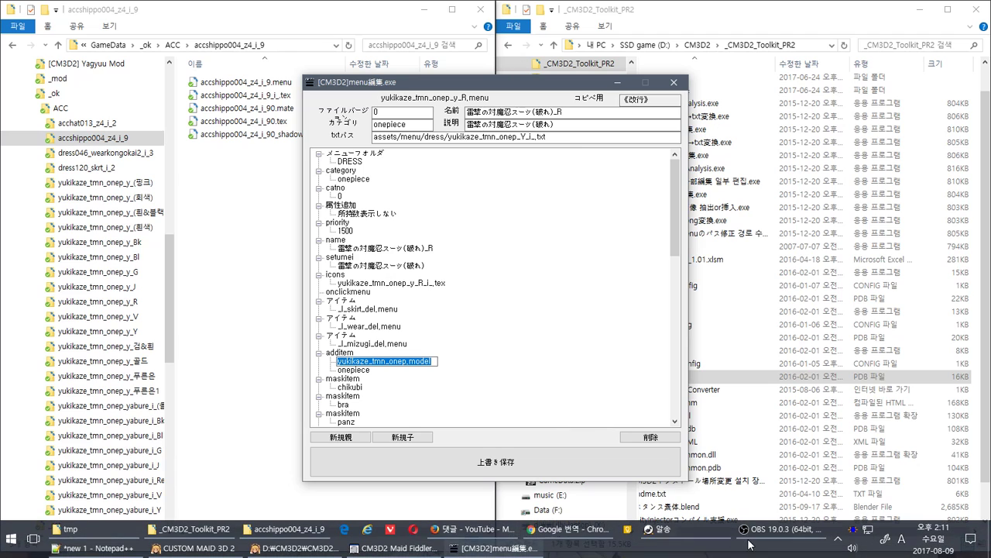
click(838, 538)
click(808, 463)
text(yukikaze_tmn_onep.model)
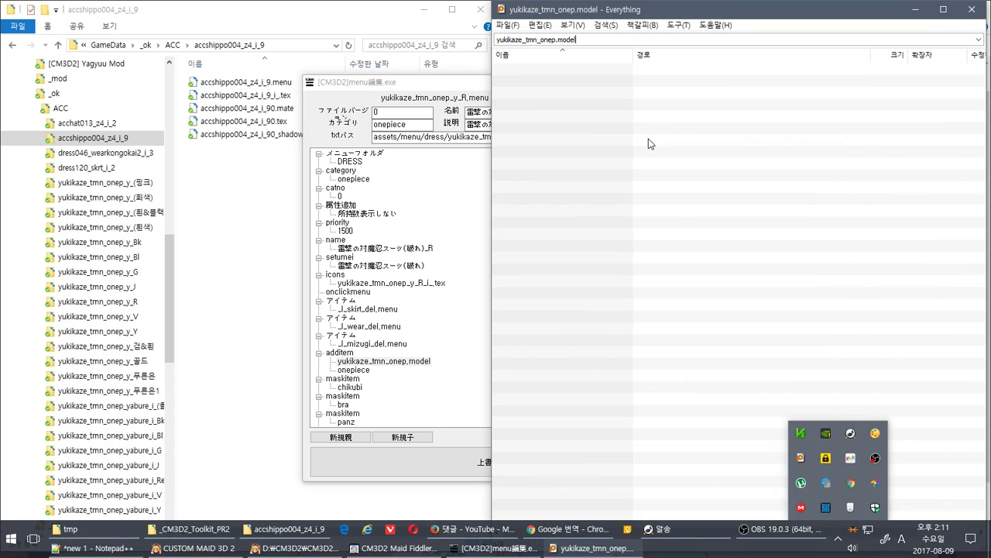
click(533, 40)
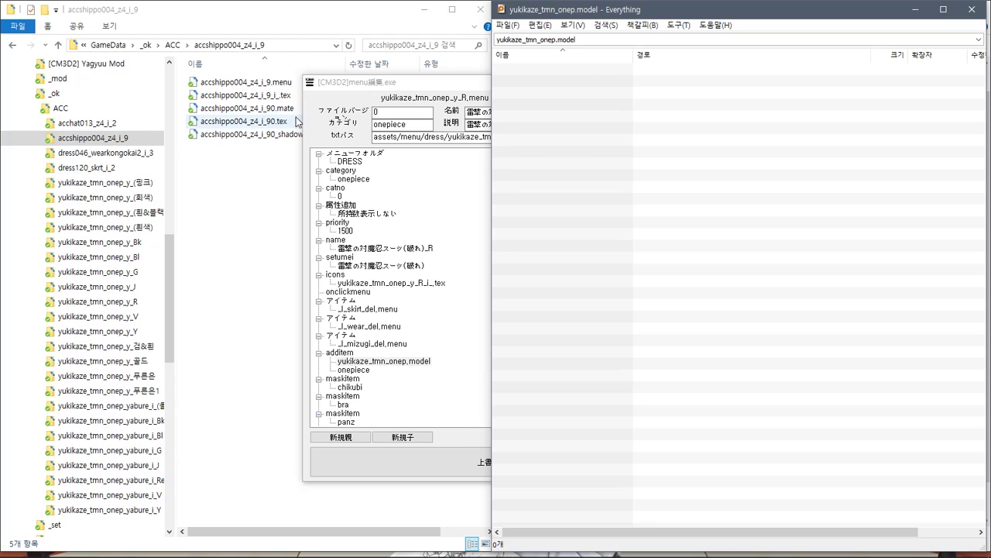
Step: Open the ACC folder in the file explorer to check its list of mod subfolders
click(103, 108)
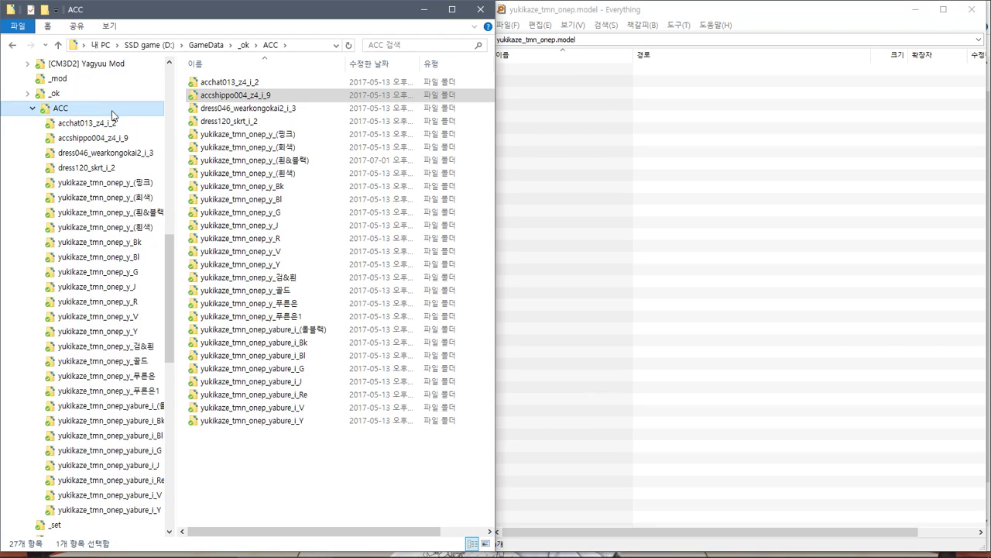
click(312, 173)
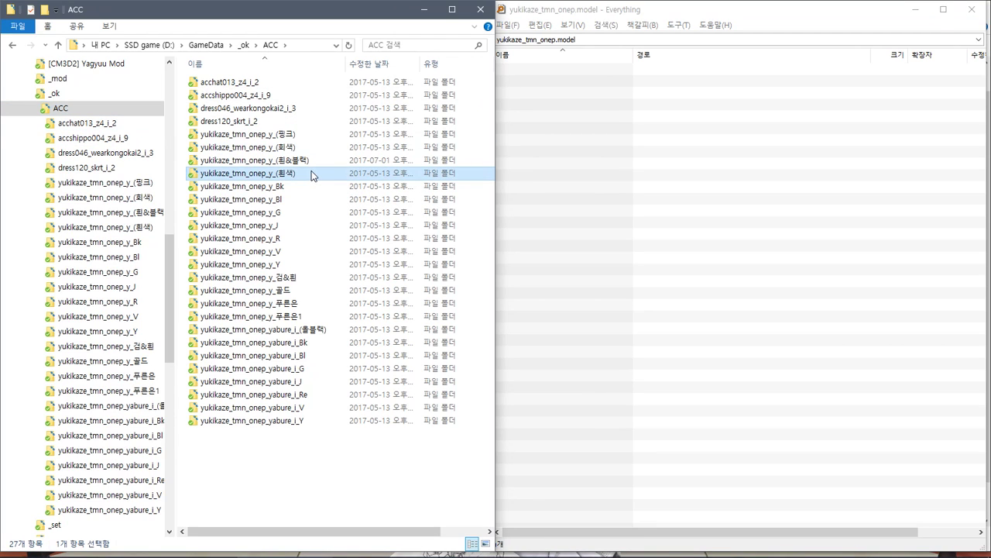
key(super)
key(super)
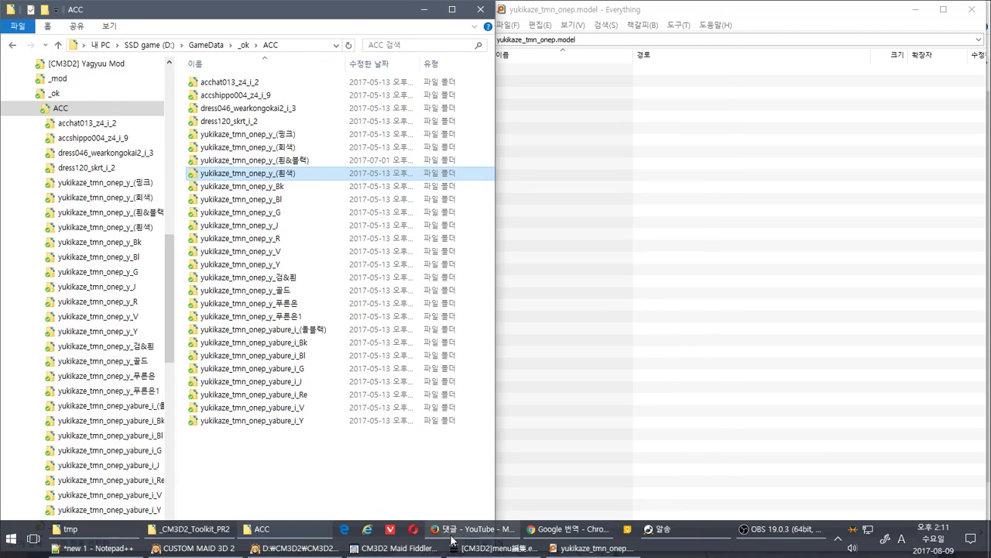
Step: Switch to the Notepad++ notes and add 뭐지 이모드 below the ArgumentException line, leaving a blank line between
click(92, 547)
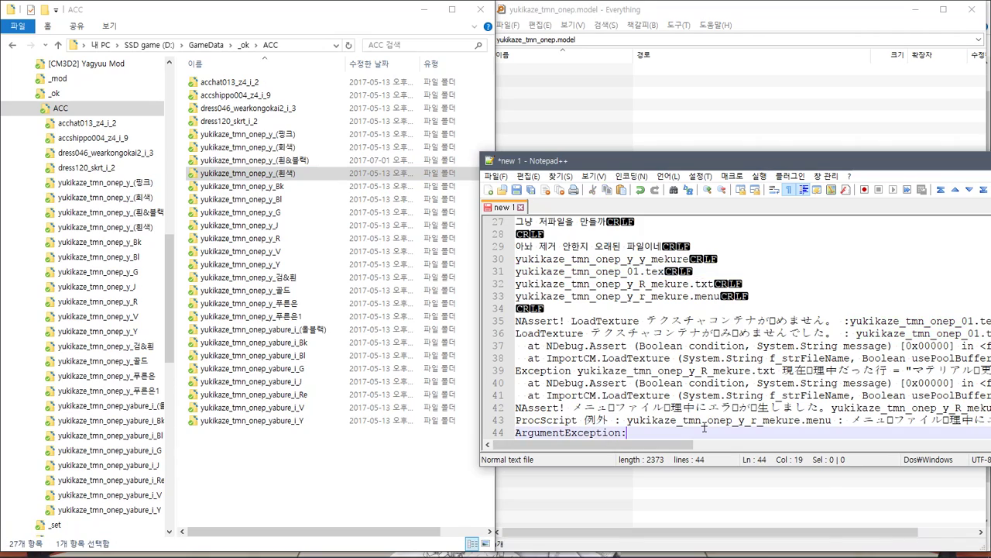
key(Return)
key(Return)
text(뭐지 이므)
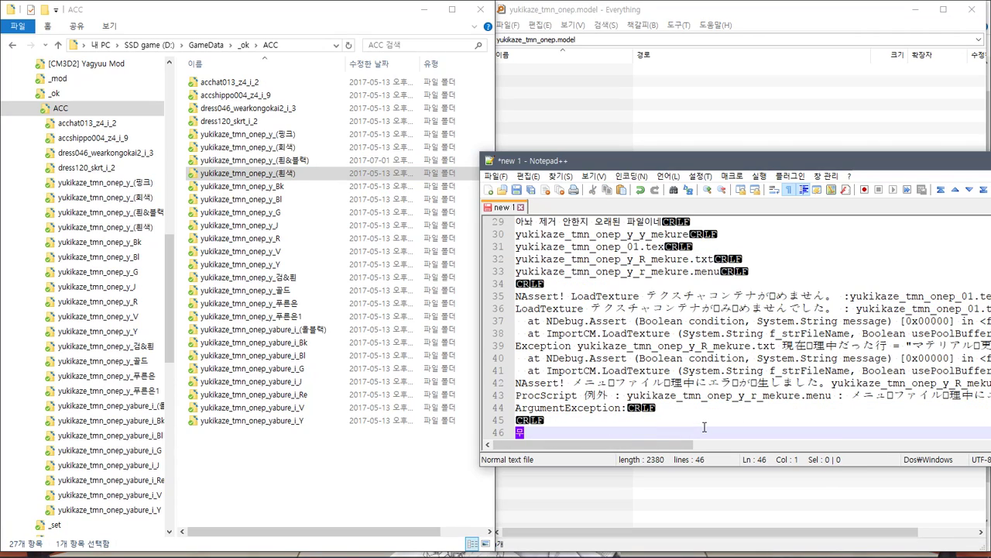
text(드)
Step: Check the contents of the ACC subfolders from dress120_skrt_i_2 and accshippo004_z4_i_9 through yukikaze_tmn_onep_y_Bl to yukikaze_tmn_onep_y_R
click(256, 316)
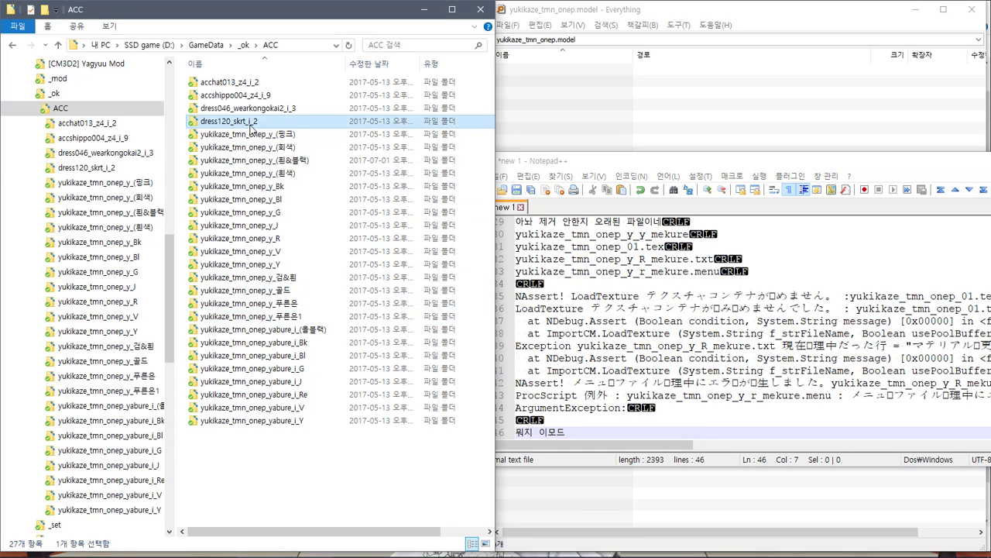
double_click(229, 121)
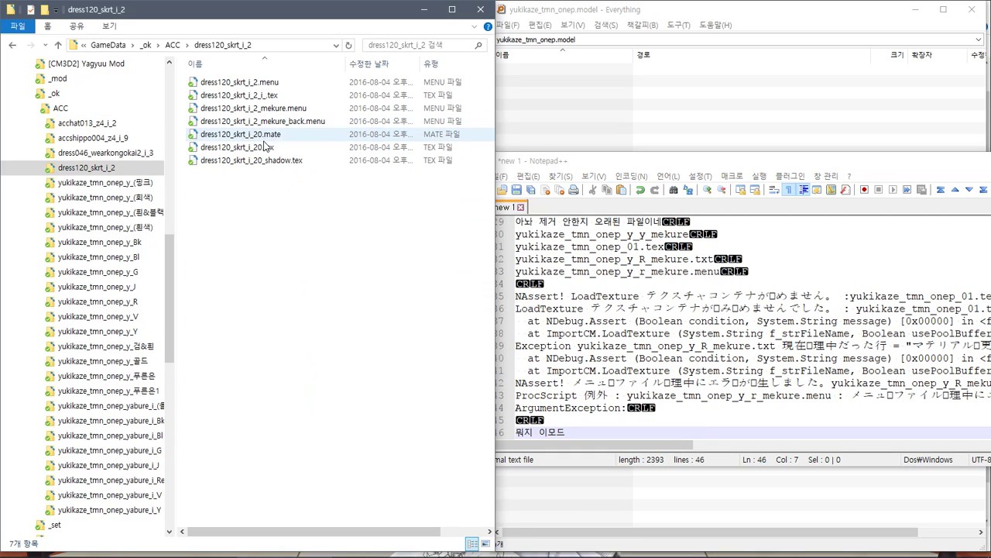
click(135, 154)
click(135, 137)
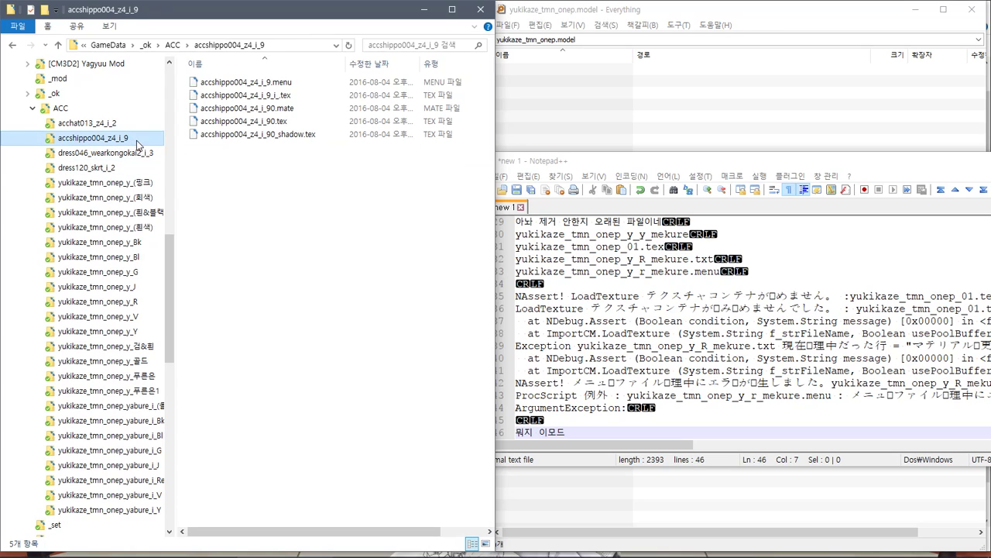
click(136, 127)
click(141, 257)
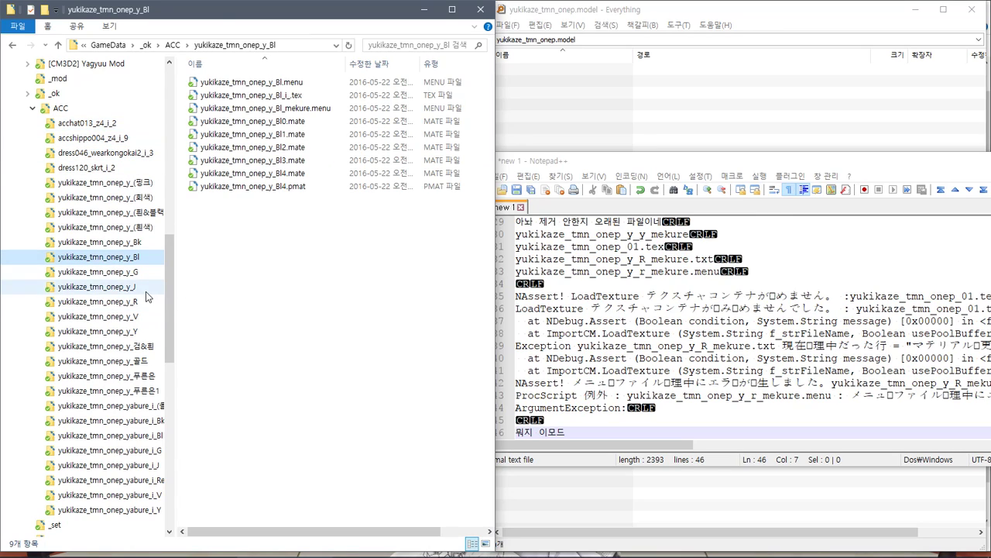
click(137, 304)
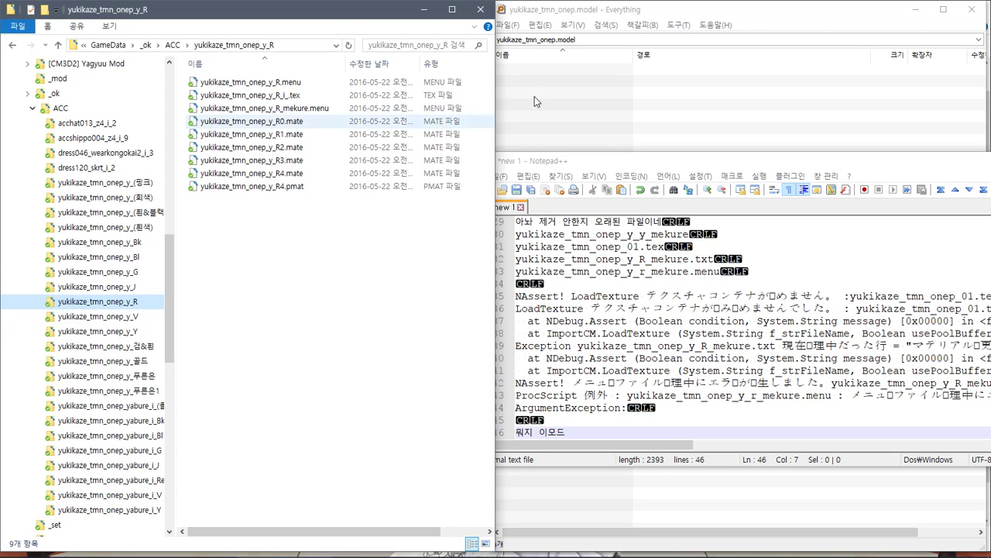
Step: Copy yukikaze_tmn_onep.model from the Everything search and launch Sybaris Arc Editor from the CM3D2 folder
click(508, 40)
key(ctrl+c)
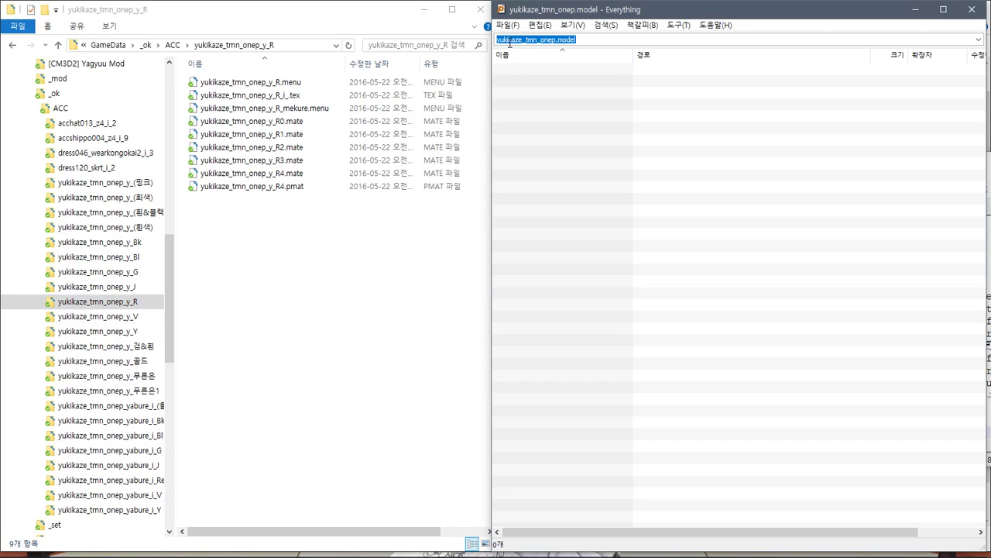
mouse_move(116, 555)
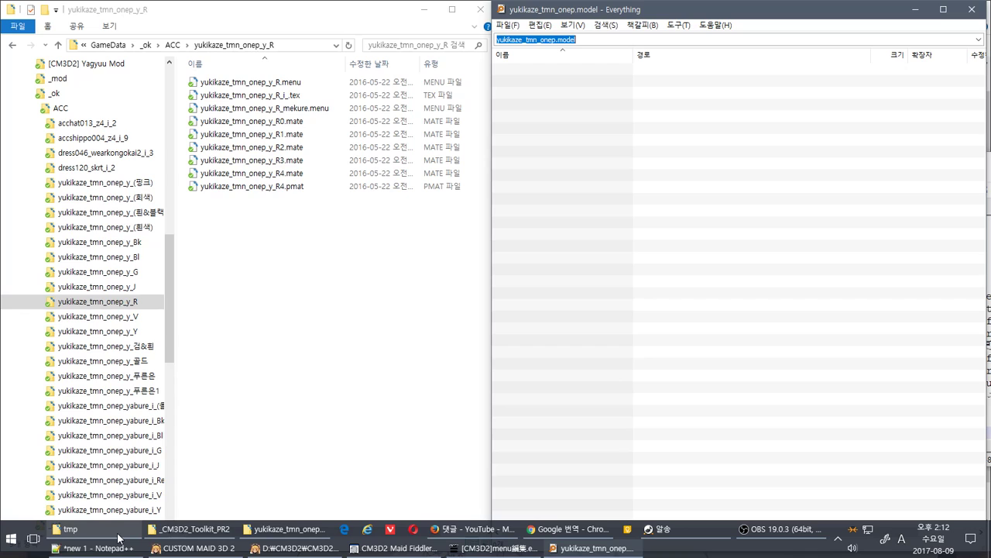
mouse_move(117, 537)
click(123, 481)
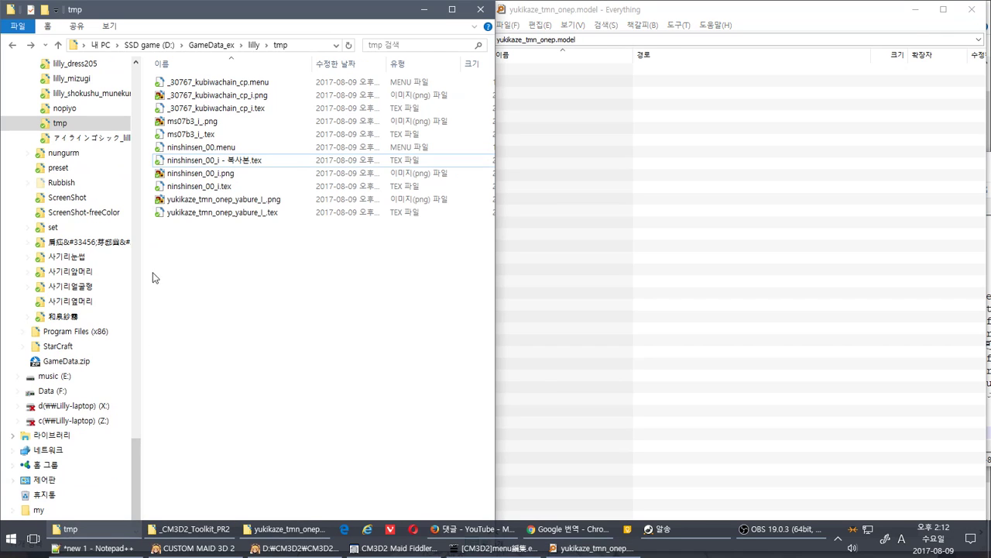
click(160, 45)
click(206, 128)
double_click(209, 134)
scroll(279, 304, down, 10)
scroll(279, 304, down, 8)
click(272, 455)
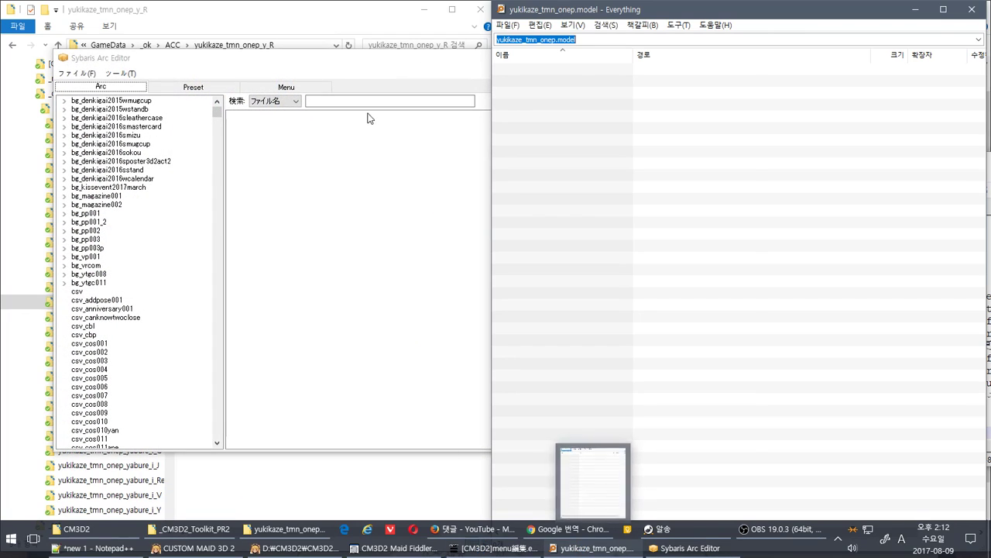
Step: Search the game archives in Sybaris Arc Editor for yukikaze_tmn_onep.model, shorten the search term, and minimize the editor
click(361, 100)
key(ctrl+v)
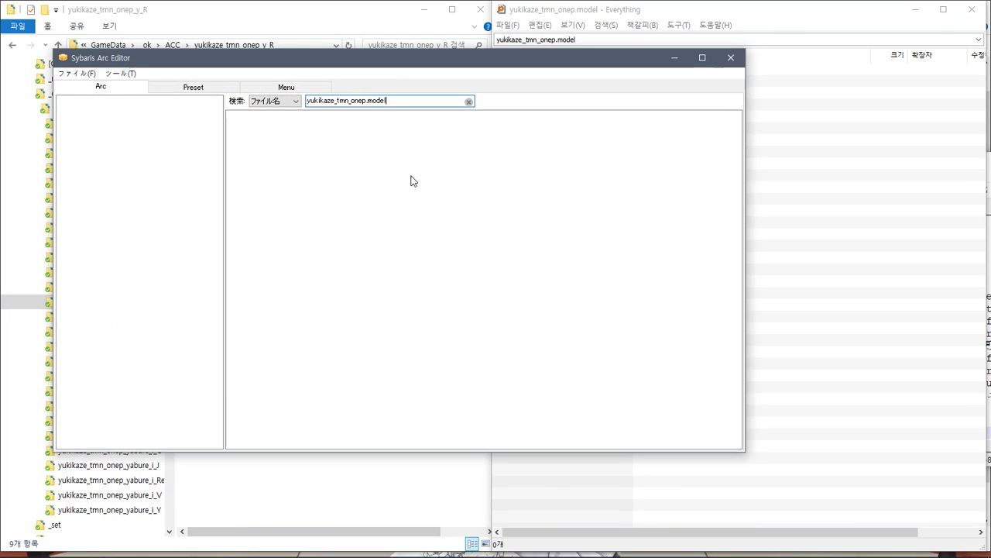
key(BackSpace)
key(BackSpace)
key(BackSpace)
key(BackSpace)
click(673, 58)
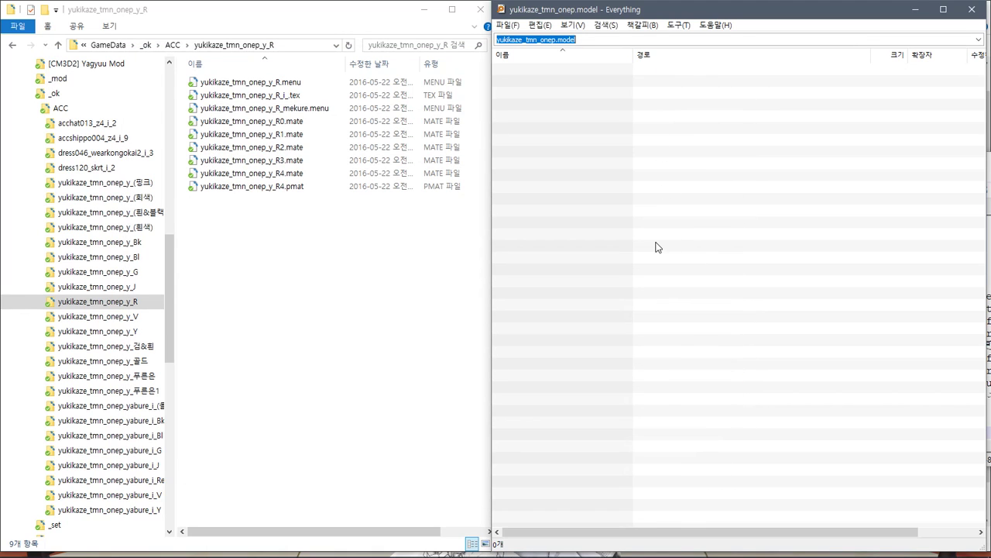
Step: Check the contents of the ACC subfolders from yukikaze_tmn_onep_yabure_i_Y up to acchat013_z4_i_2
click(325, 321)
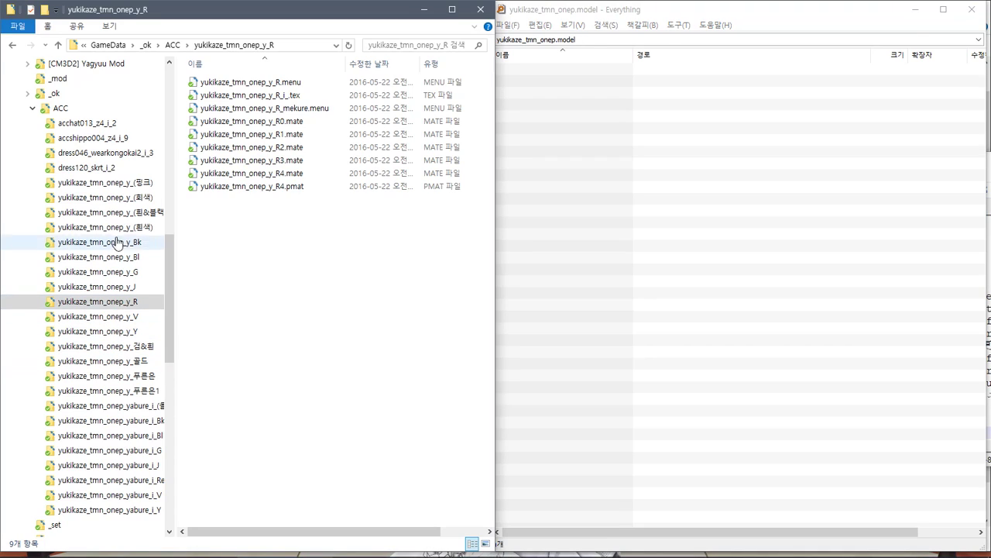
click(127, 511)
click(130, 500)
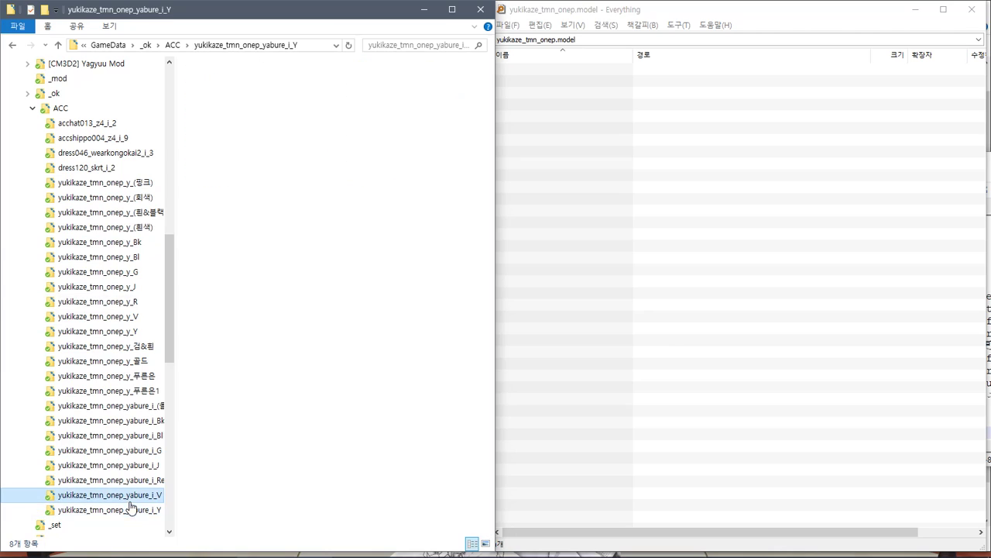
click(137, 466)
click(130, 450)
click(128, 435)
click(124, 405)
click(118, 376)
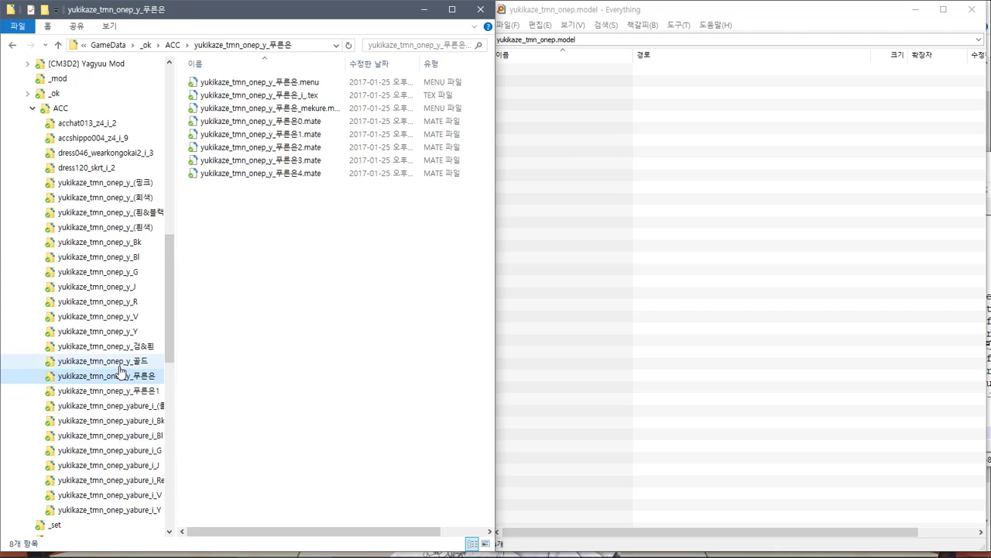
click(120, 361)
click(120, 347)
click(121, 331)
click(121, 316)
click(120, 301)
click(121, 287)
click(122, 271)
click(122, 257)
click(122, 242)
click(121, 227)
click(122, 212)
click(122, 200)
click(121, 183)
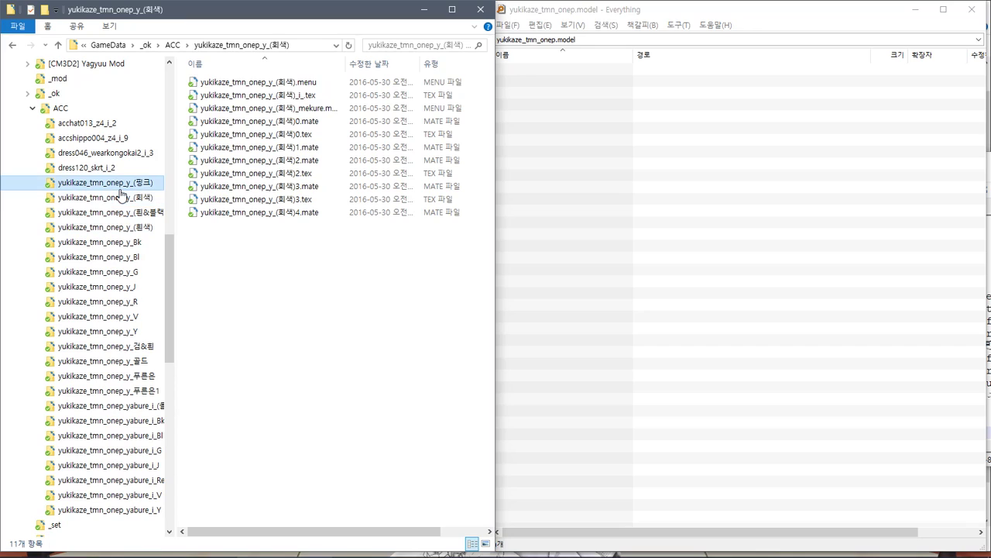
click(120, 167)
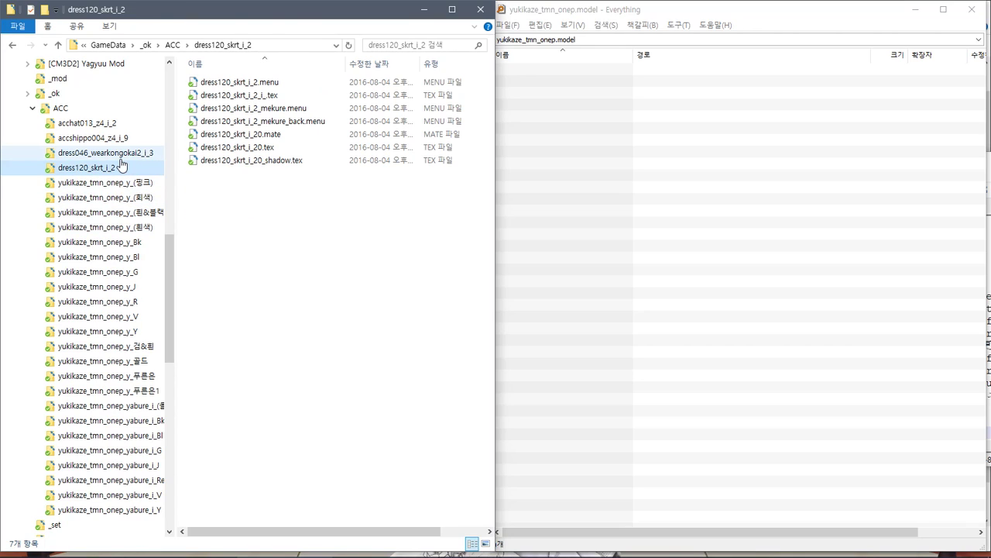
click(123, 154)
click(123, 138)
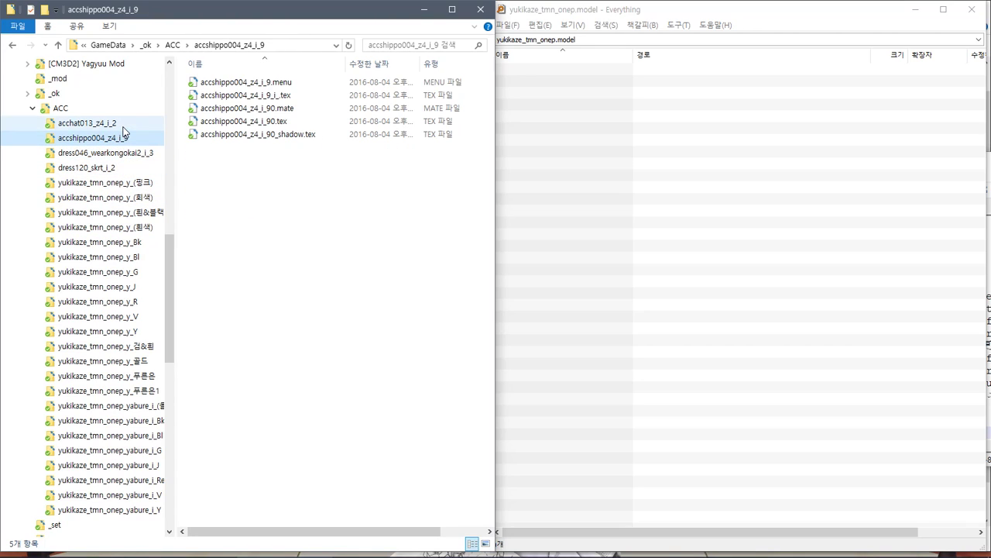
click(123, 124)
Step: Copy the ACC folder's name and switch to Chrome to open the Custom Maid 3D Naver cafe's main page
key(Left)
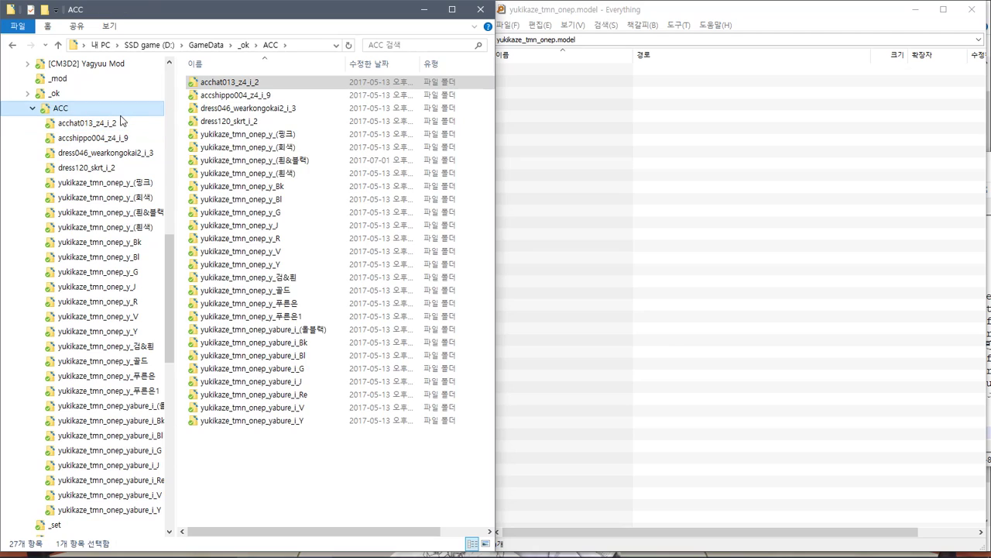
key(F2)
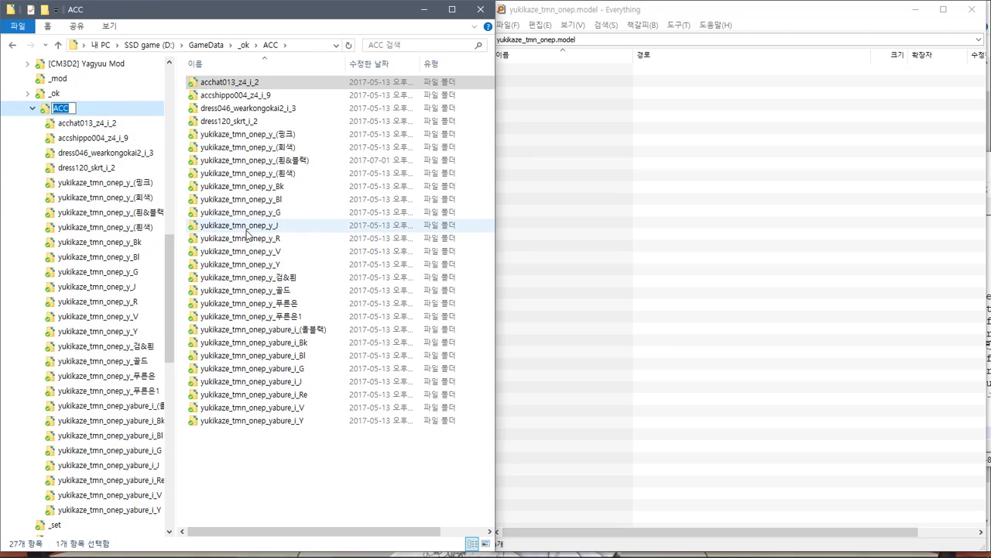
mouse_move(495, 554)
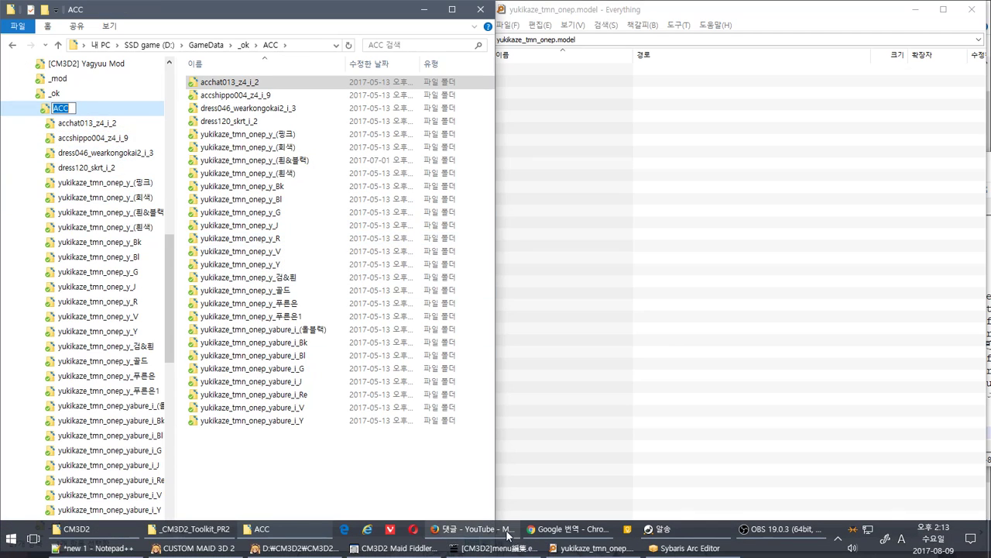
click(565, 528)
click(695, 23)
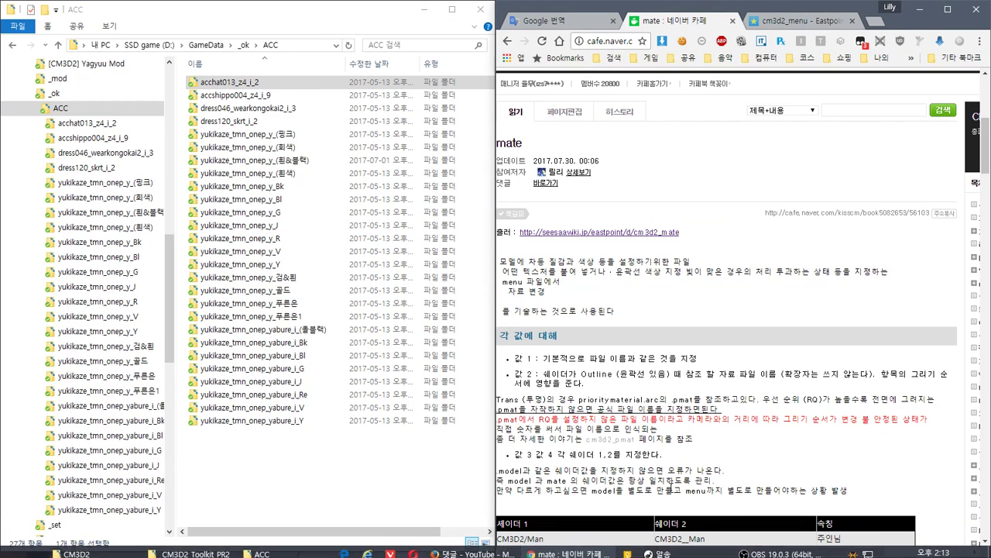
scroll(658, 248, up, 5)
click(673, 288)
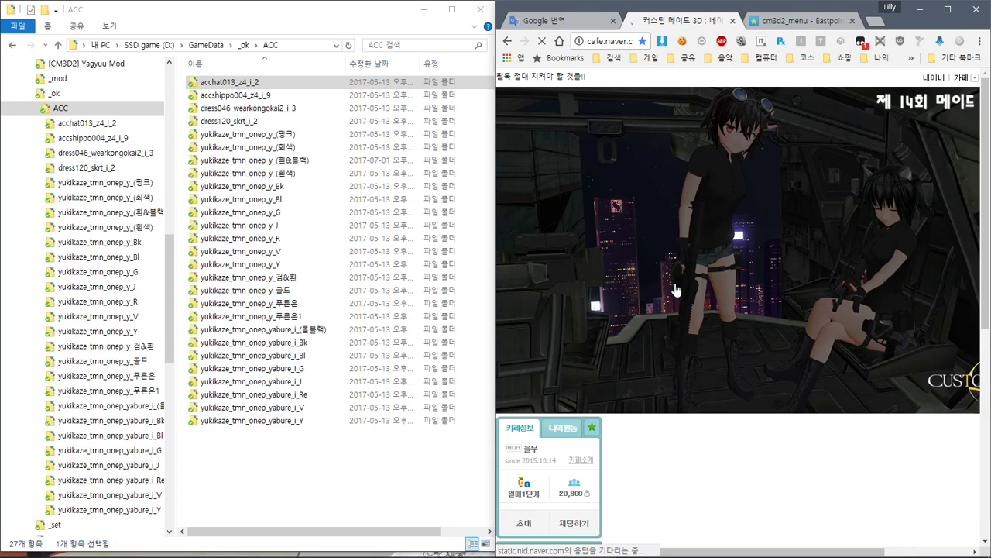
Step: Search the cafe's posts for ACC
scroll(620, 325, down, 3)
text(ACC)
click(582, 362)
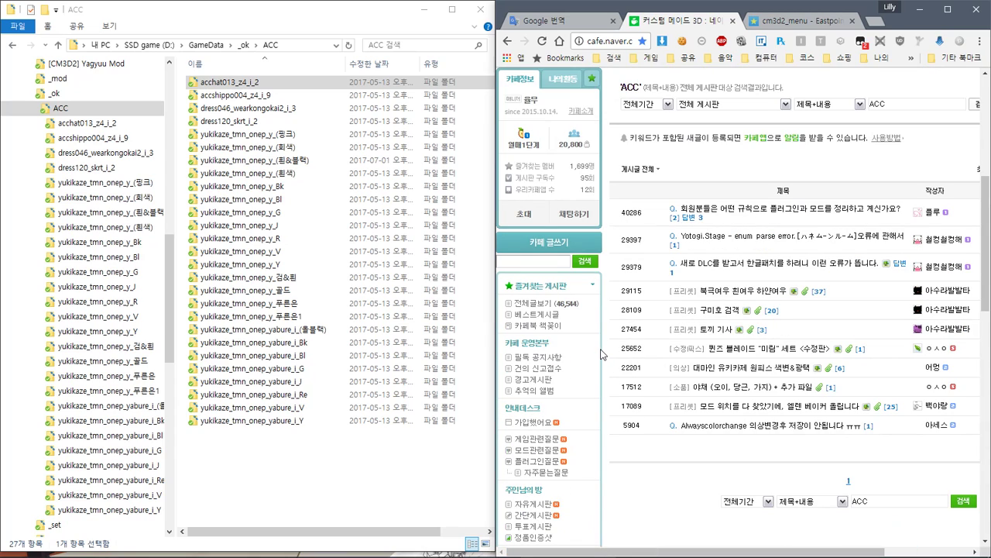
Step: Open the 퀸즈 블레이드 "미림" 세트, 대마인 유키카제 원피스 색변&광택 and 야채 (오이, 당근, 가지) results in new tabs
middle_click(757, 352)
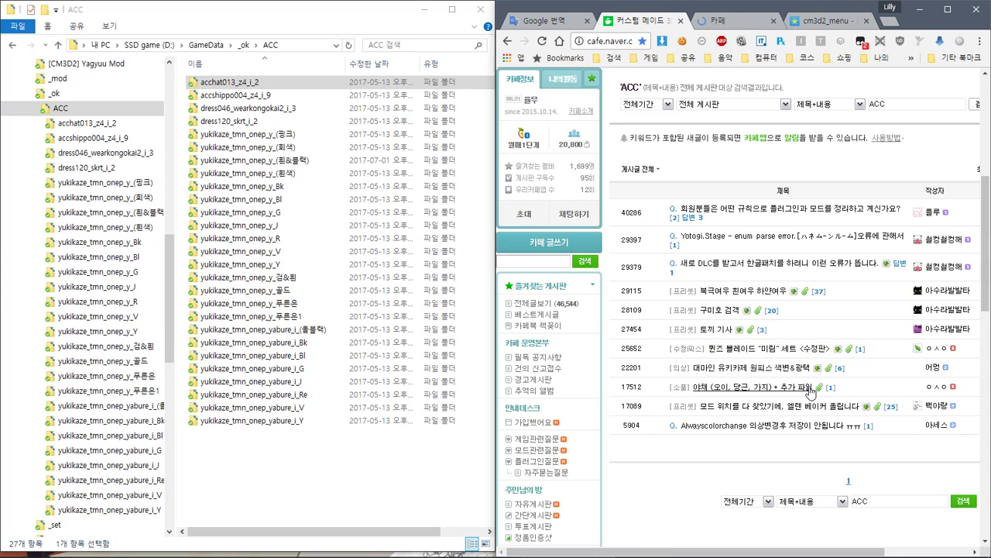
middle_click(770, 371)
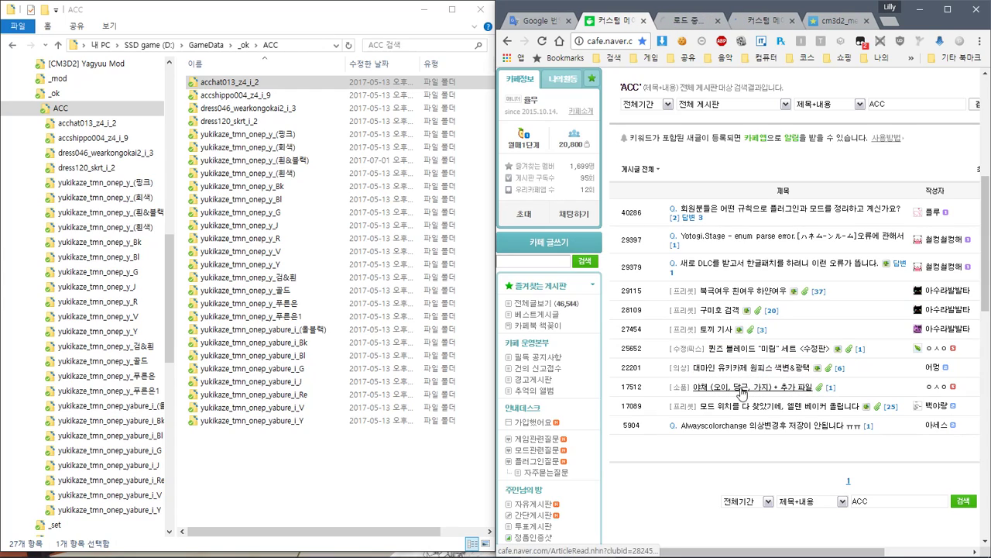
middle_click(729, 387)
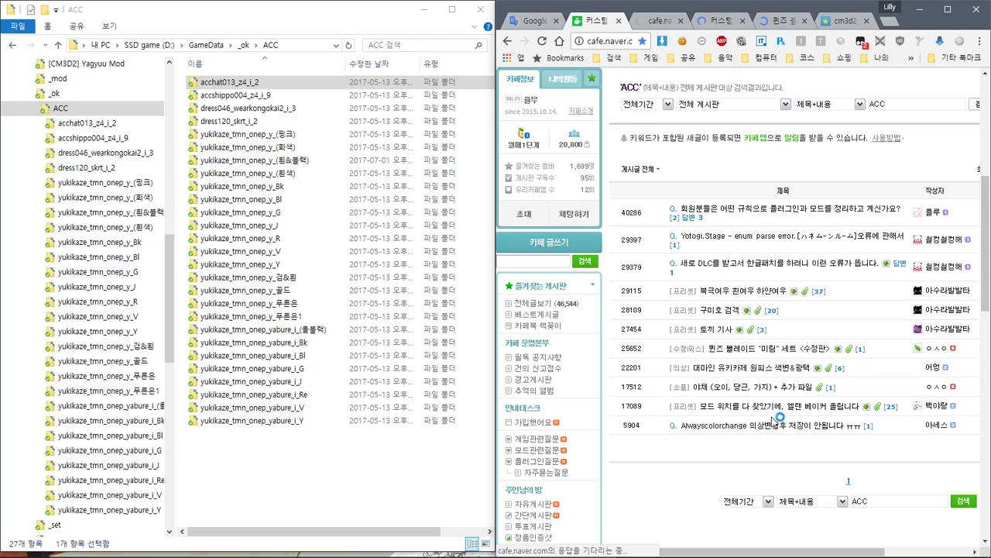
Step: Read the 야채 (오이, 당근, 가지) + 추가 파일 post and close its tab
key(ctrl+Tab)
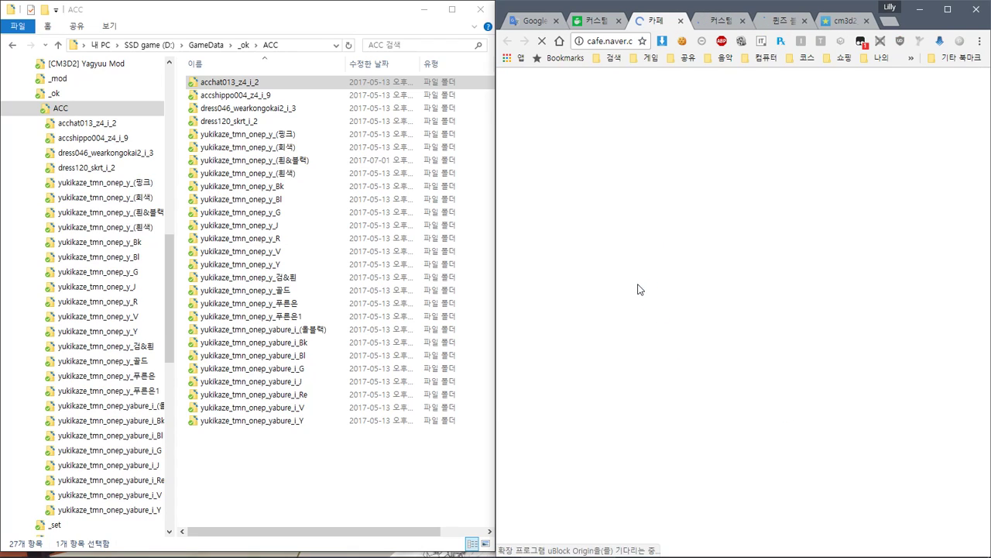
scroll(638, 284, down, 5)
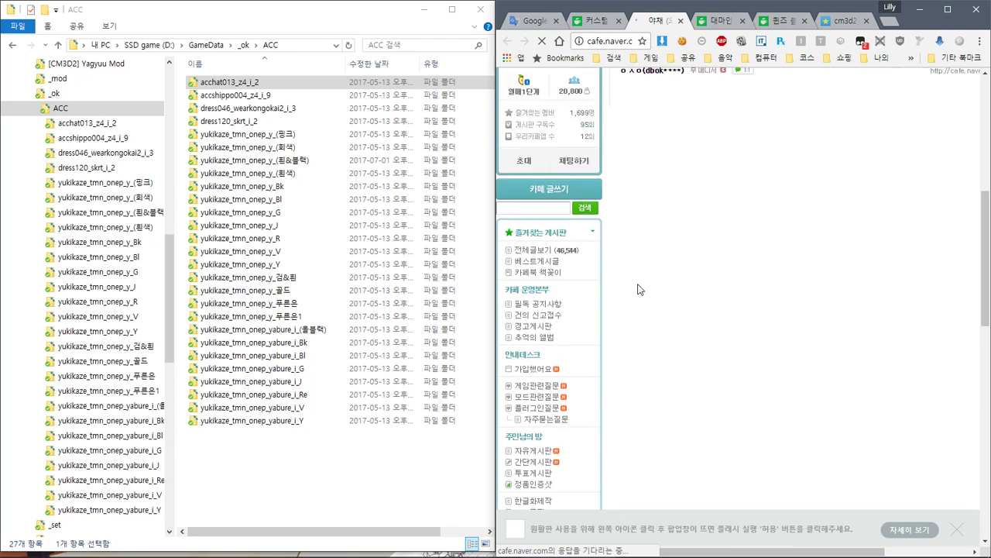
scroll(640, 289, up, 1)
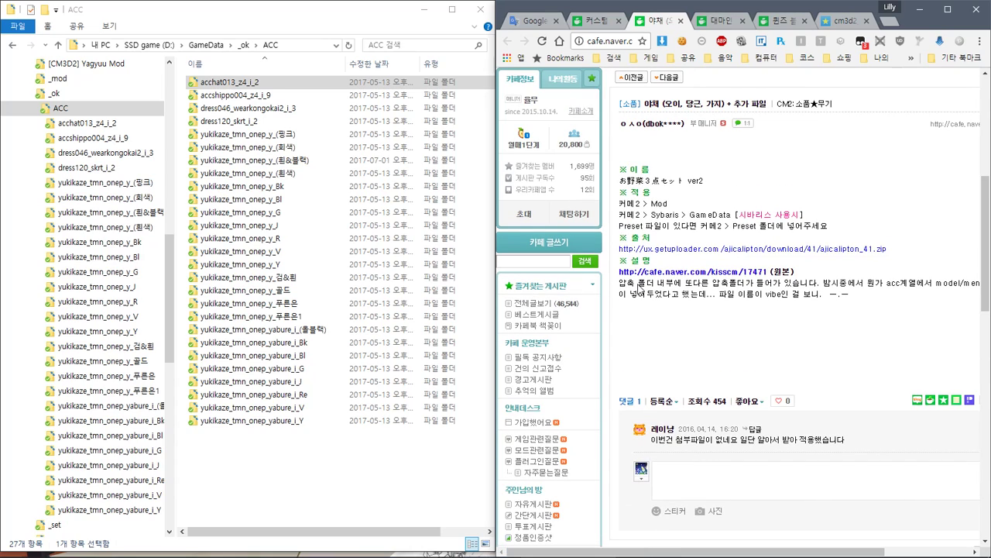
key(ctrl+w)
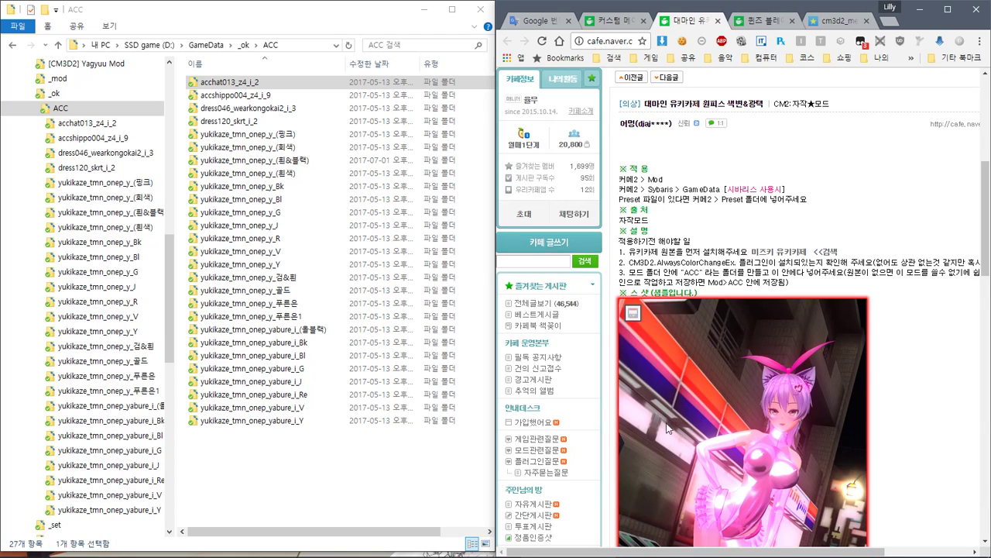
Step: Examine the 대마인 유키카제 원피스 색변&광택 post's attachment list, installation instructions, screenshots and comments
drag(587, 550, 668, 551)
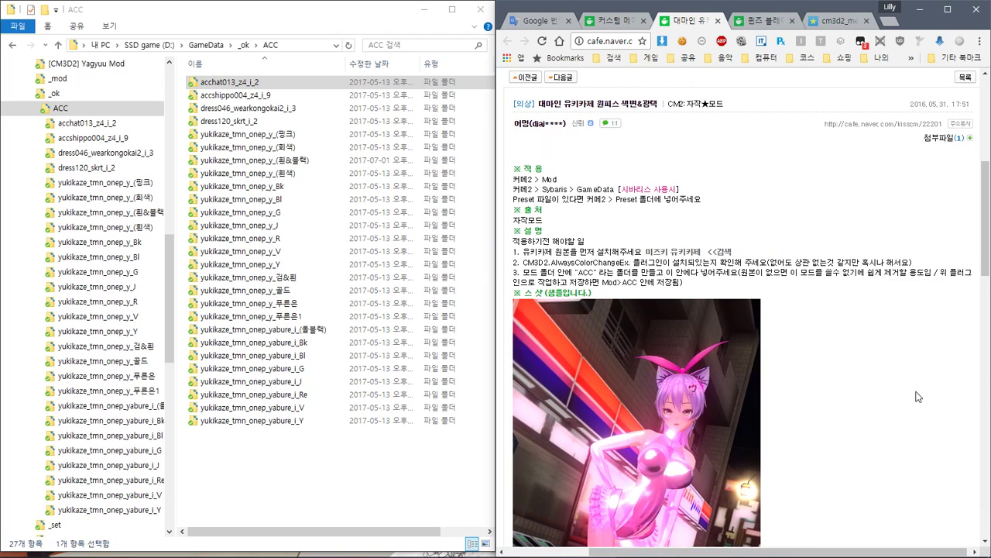
click(941, 138)
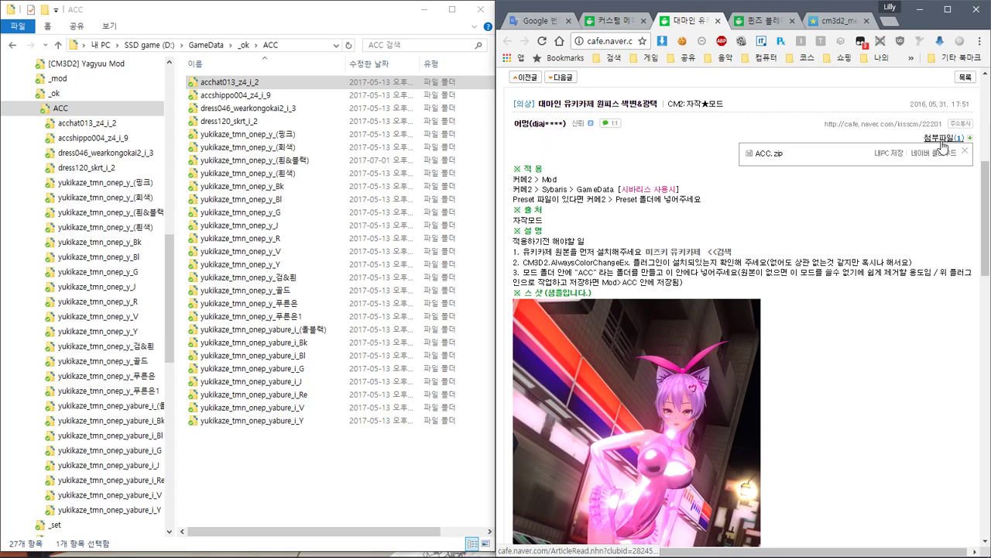
scroll(864, 169, down, 5)
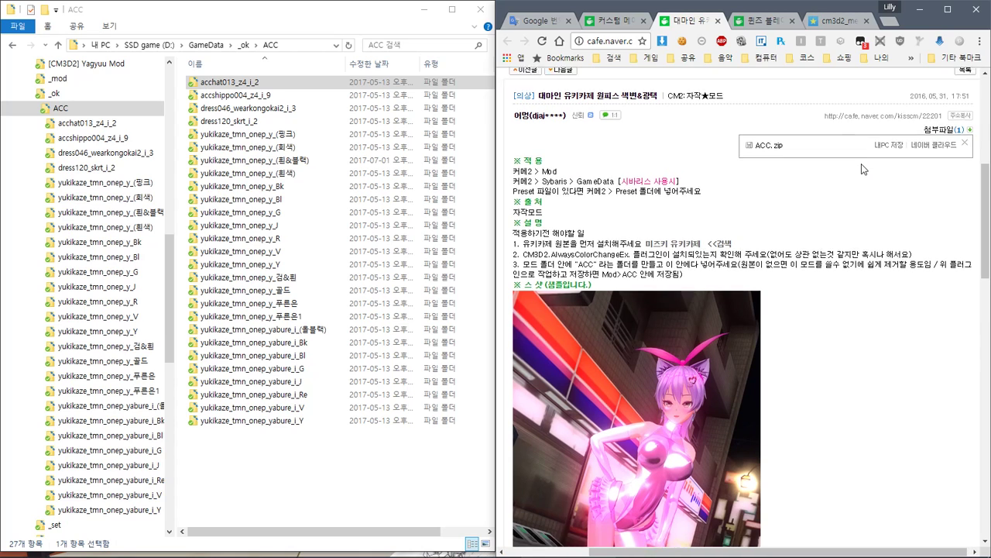
scroll(863, 169, down, 3)
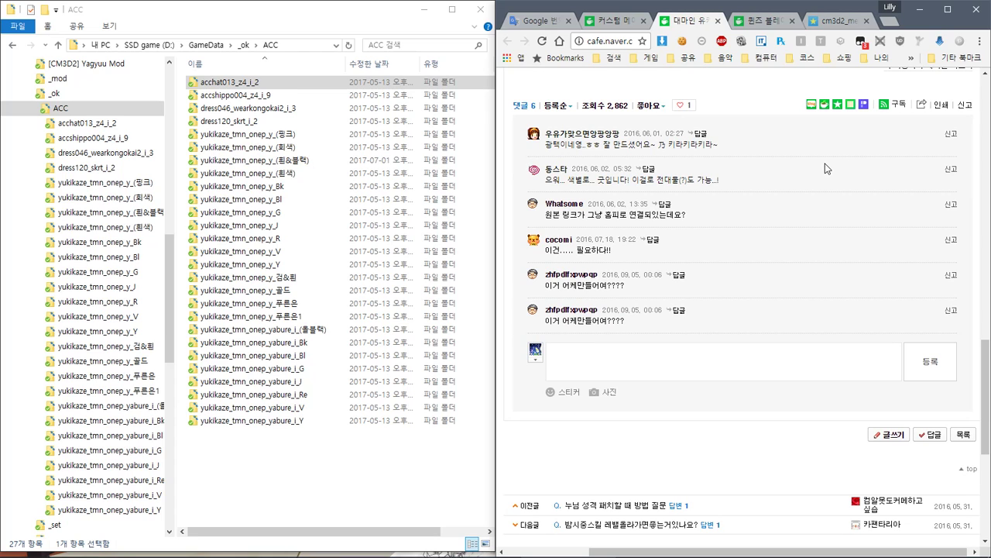
scroll(826, 168, up, 2)
scroll(824, 166, up, 9)
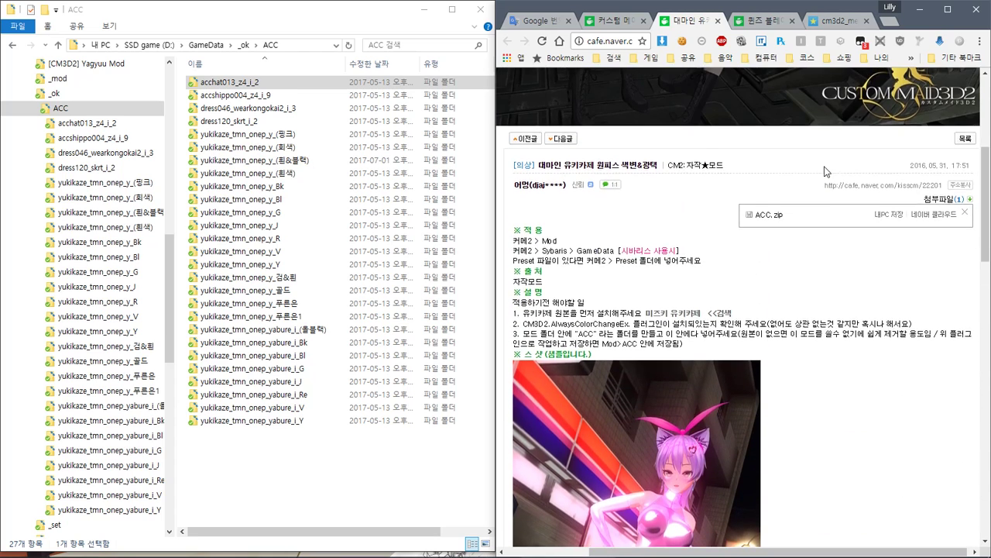
scroll(833, 178, down, 7)
scroll(842, 190, up, 4)
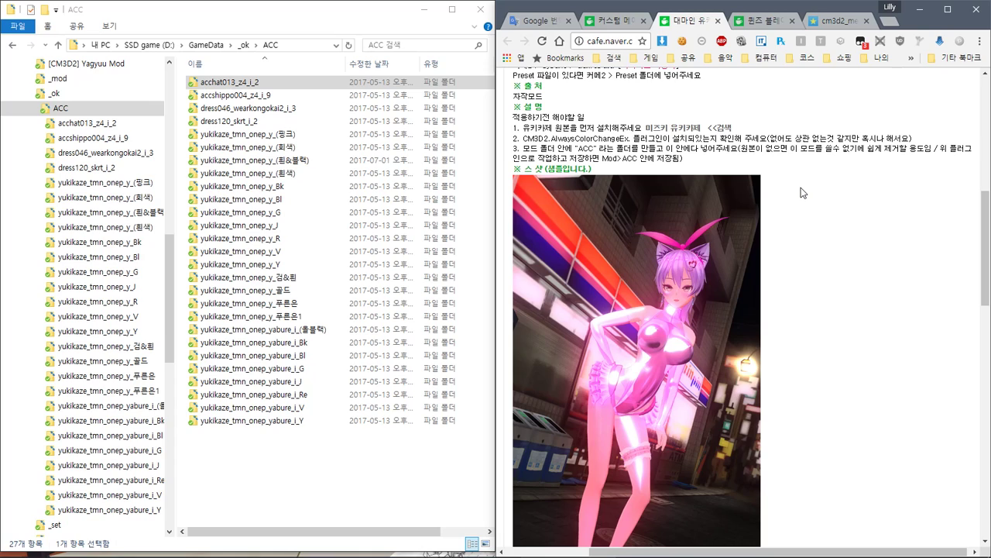
scroll(803, 193, up, 3)
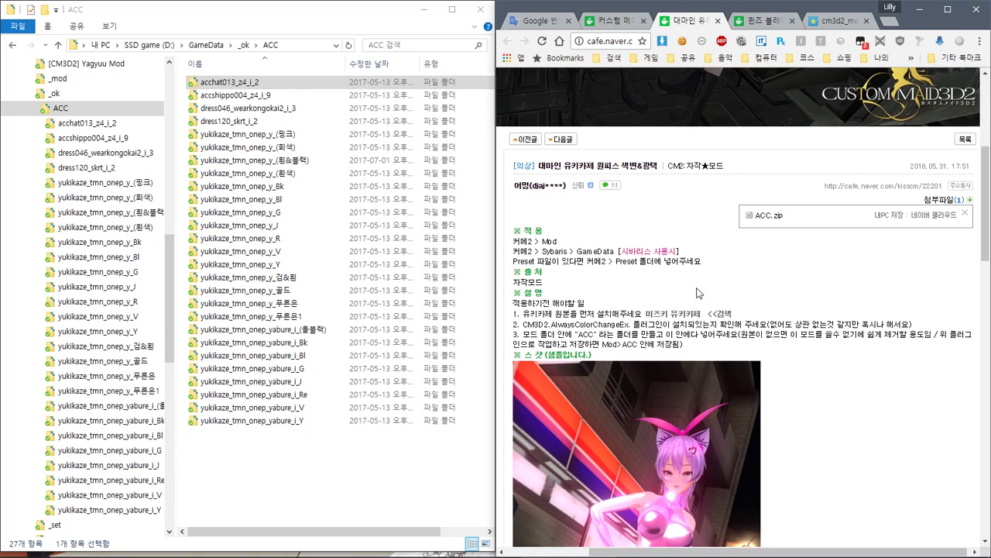
Step: Copy 미즈키 유키카제 from the post's installation instructions and search the cafe for it
click(687, 314)
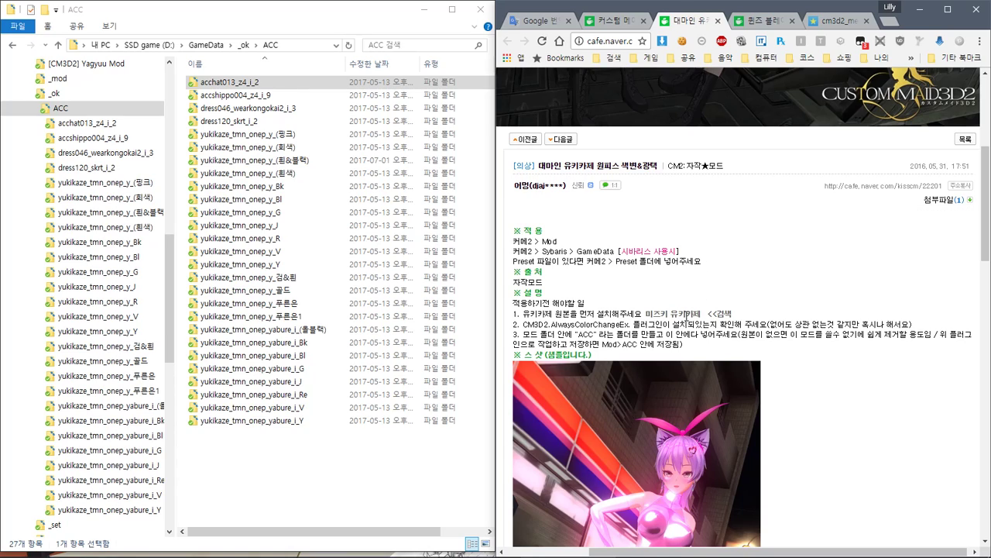
drag(701, 313, 659, 309)
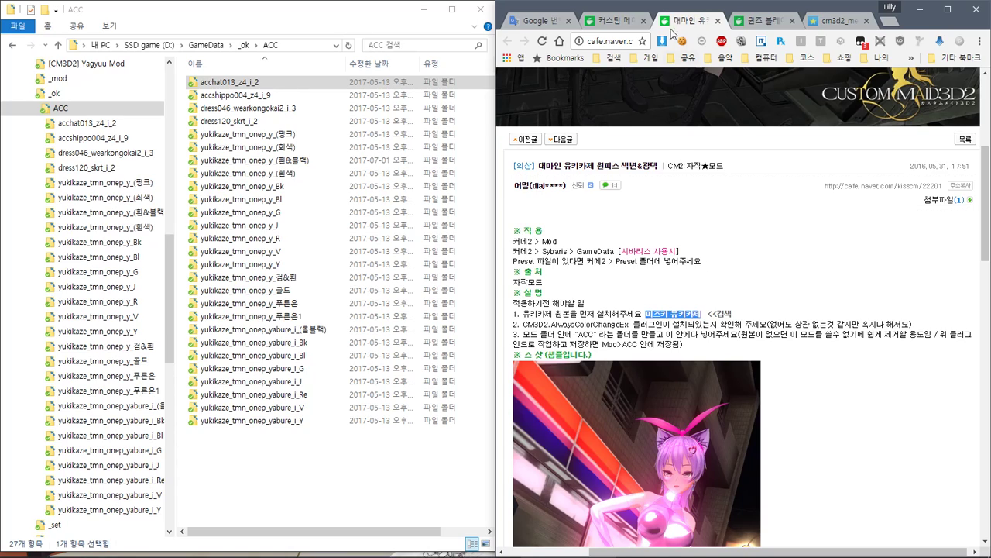
click(615, 22)
click(536, 262)
text(미즈키 유키카제)
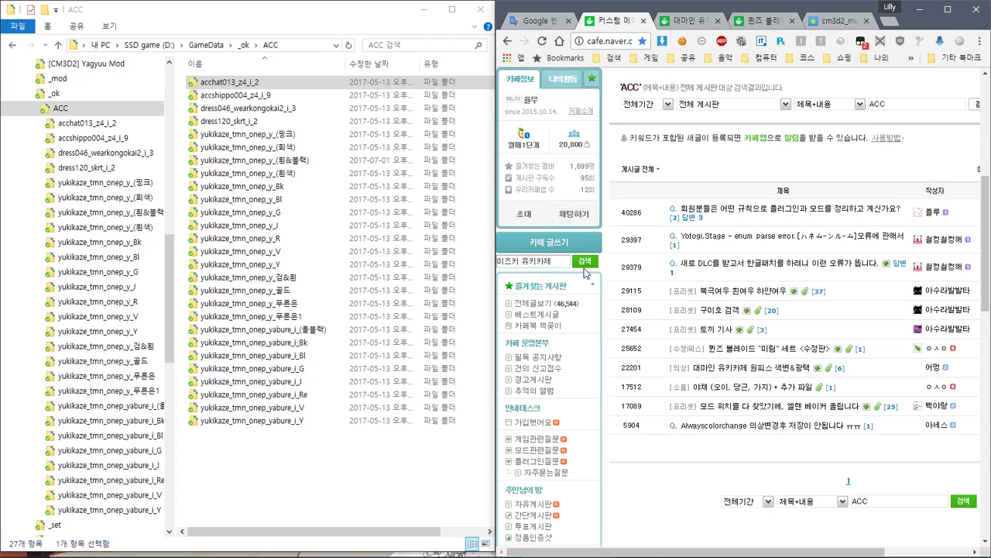
click(585, 264)
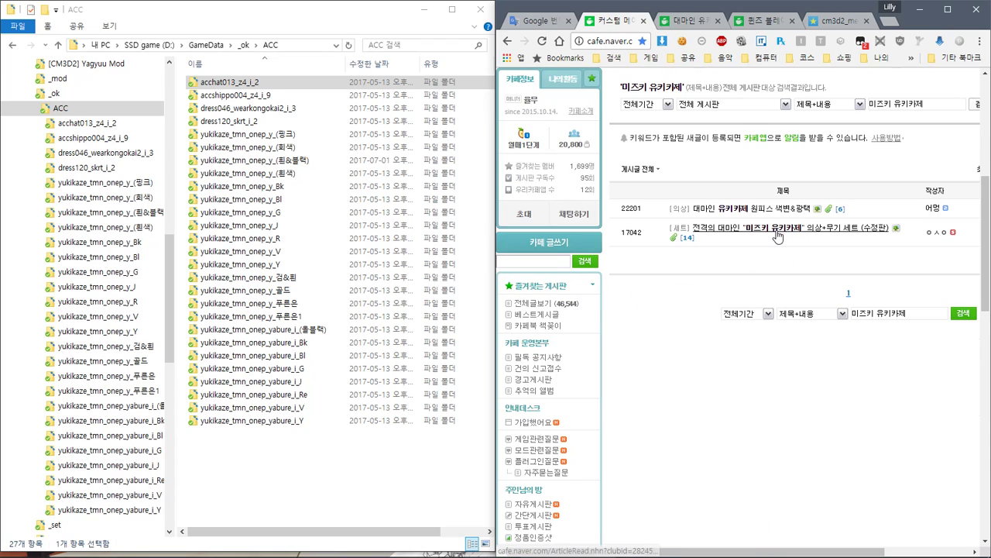
Step: Open both 미즈키 유키카제 search results in new tabs and switch to the first new tab
click(730, 231)
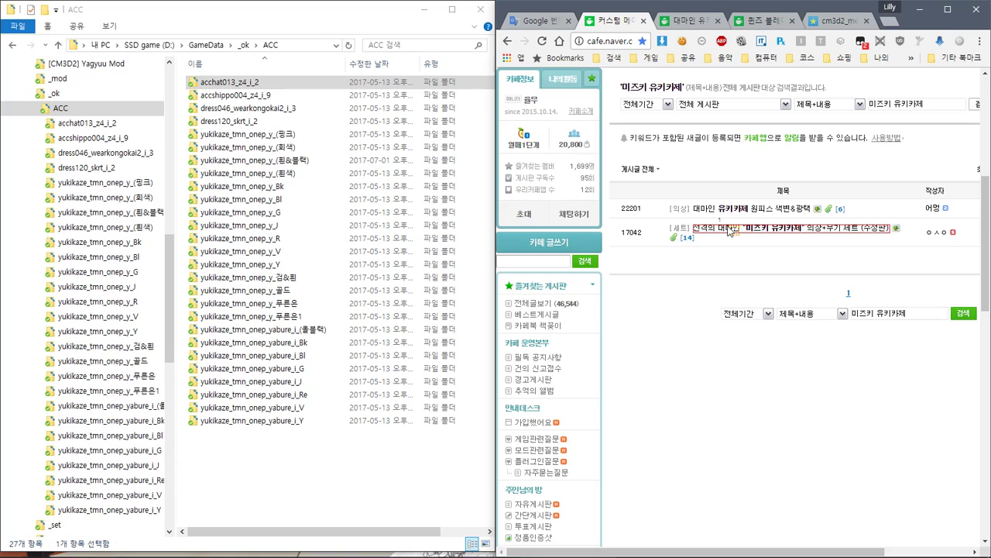
click(742, 208)
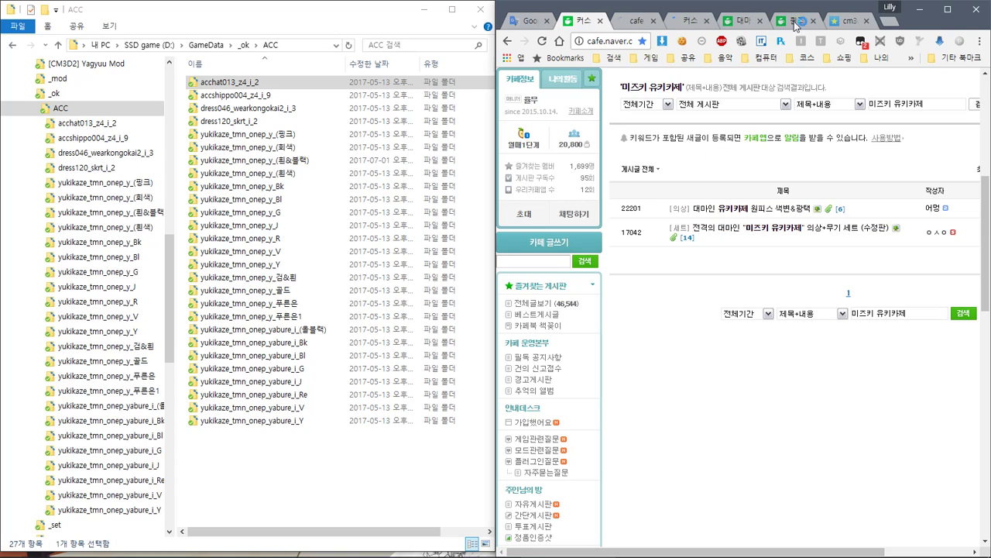
click(659, 23)
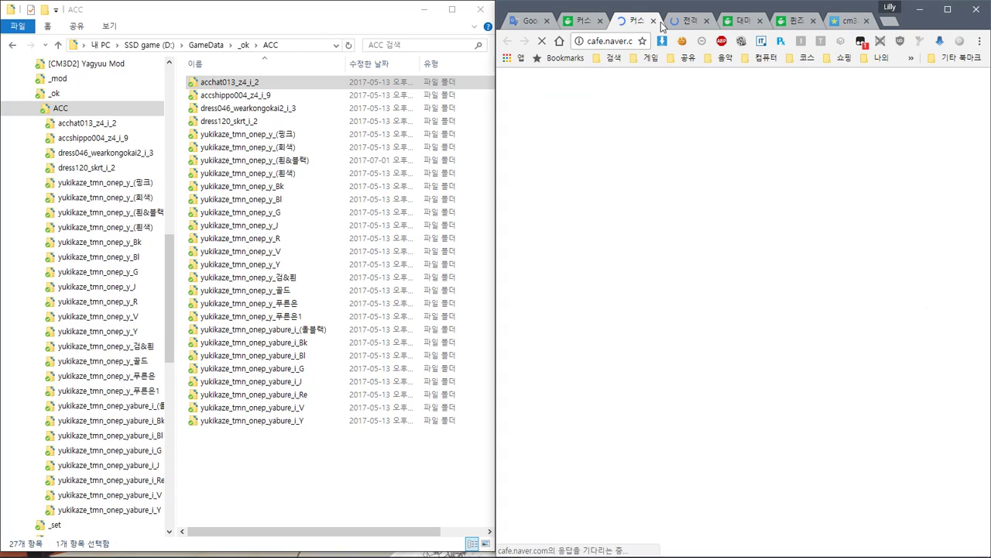
Step: Check which post the first search-result tab holds and close that 대마인 유키카제 원피스 색변&광택 tab
scroll(781, 229, down, 1)
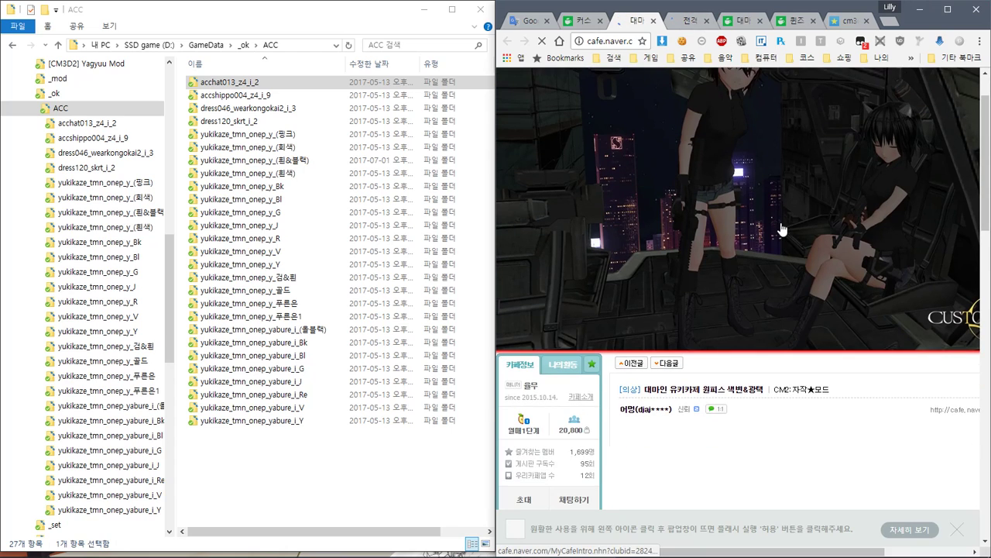
scroll(781, 229, down, 4)
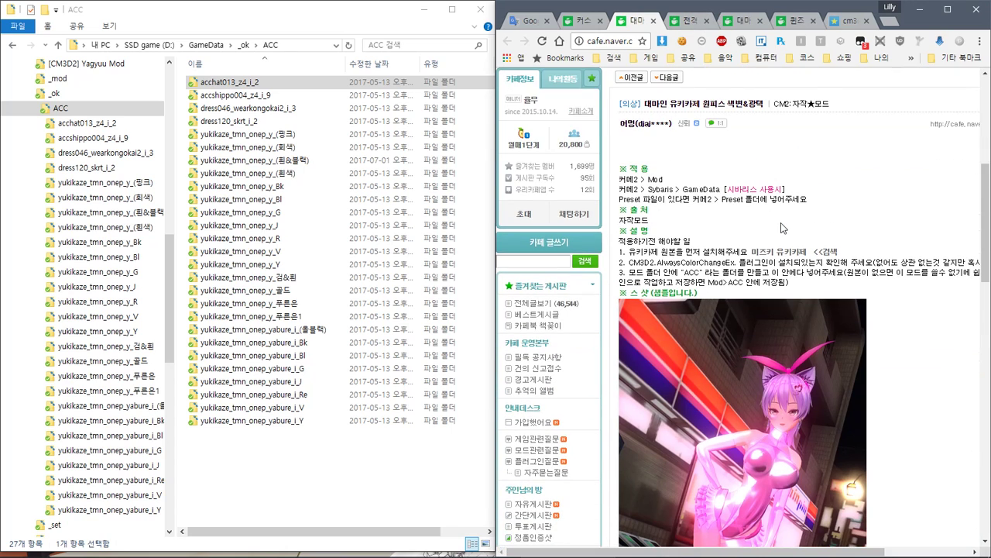
key(ctrl+w)
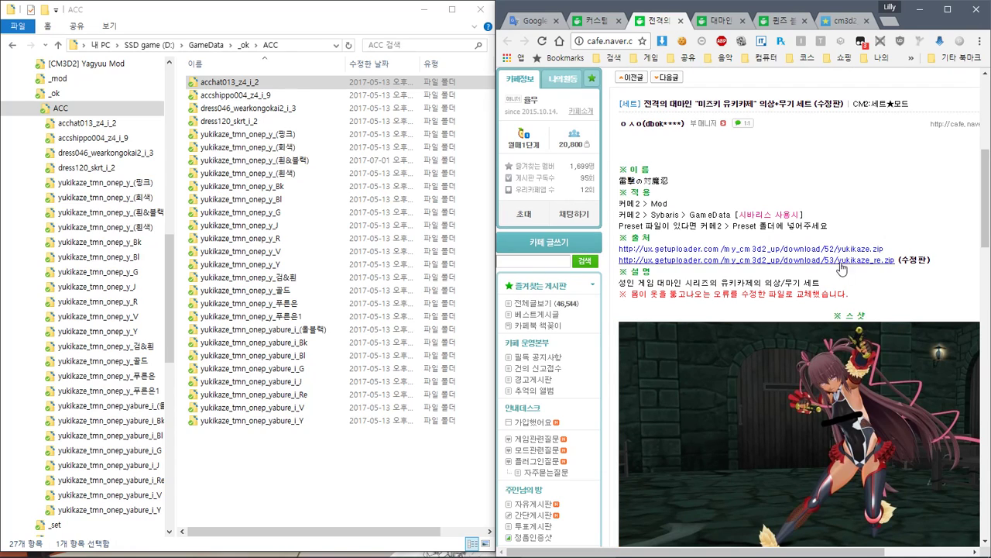
Step: Show the attachment of the 전격의 대마인 "미즈키 유키카제" 의상+무기 세트 (수정판) post and open yukikaze_re.zip in Bandizip
drag(697, 551, 782, 552)
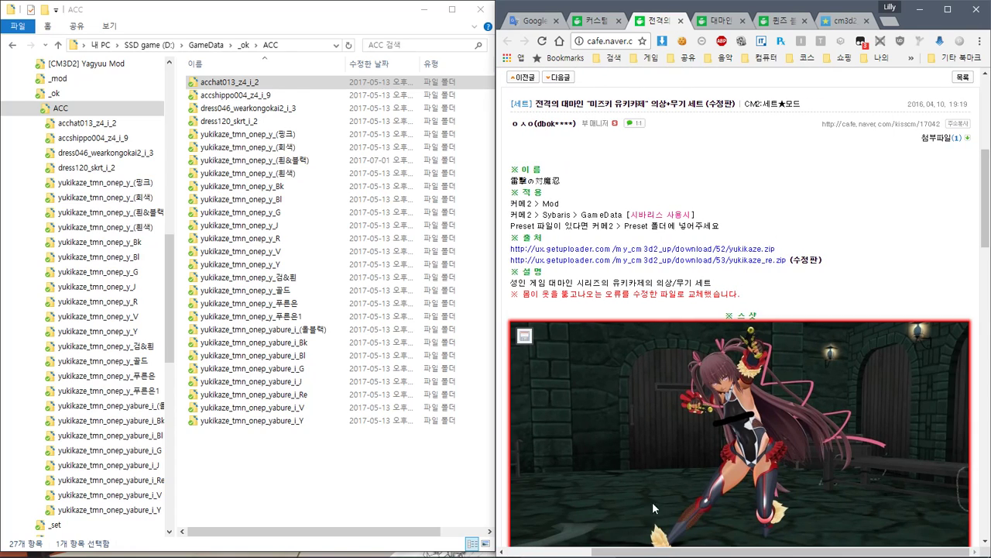
click(934, 138)
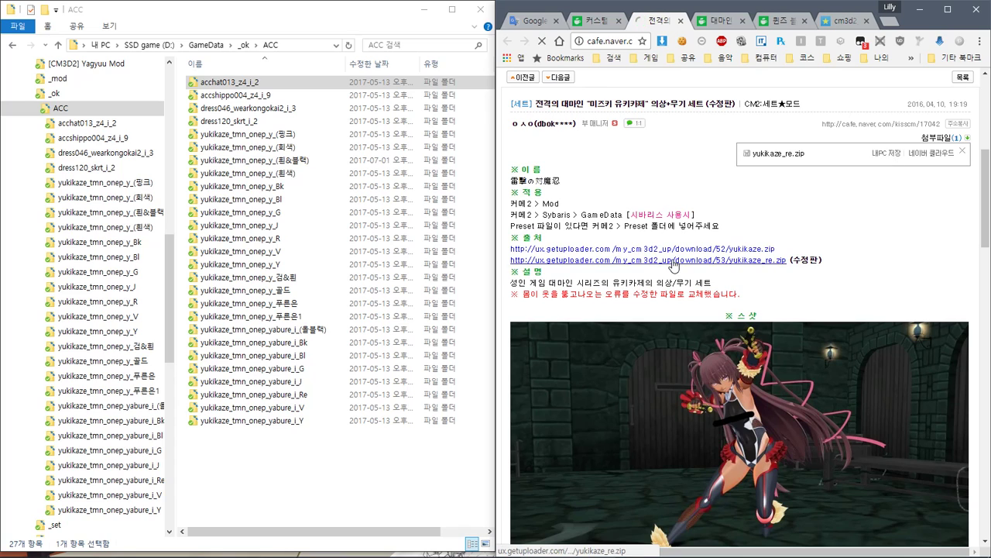
scroll(672, 265, down, 10)
scroll(667, 372, down, 1)
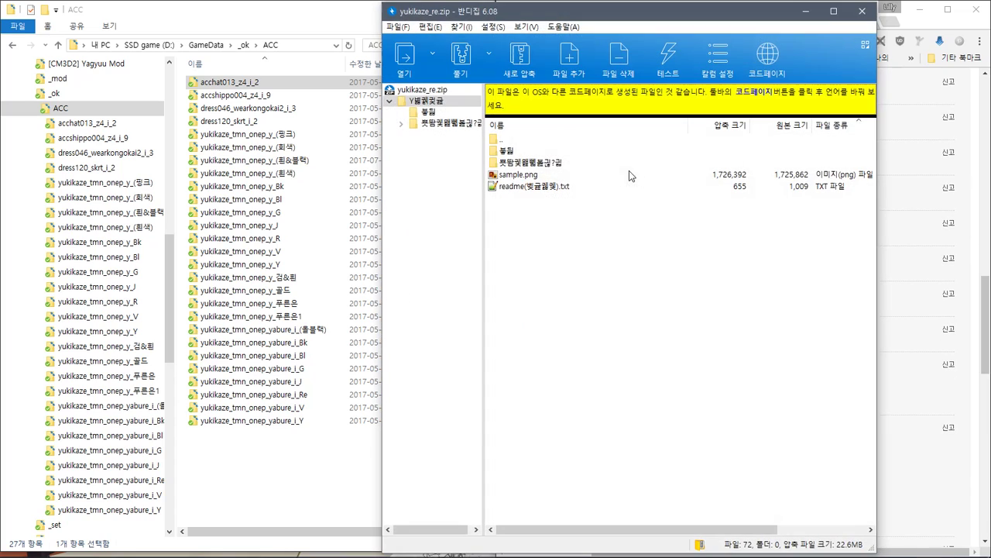
Step: Set the archive's code page to Japanese and inspect its glove, onep and 武器 folders
click(767, 58)
click(782, 101)
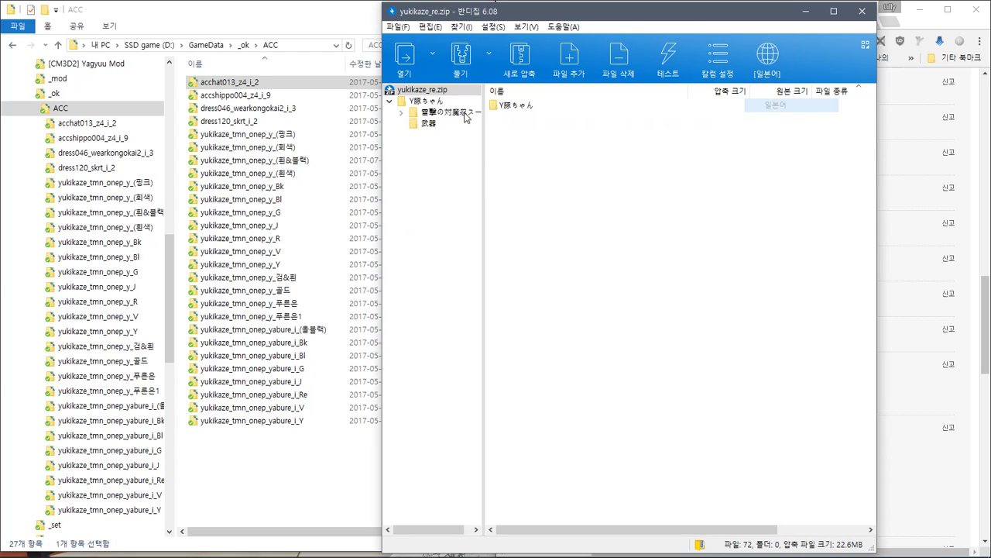
click(439, 102)
click(450, 112)
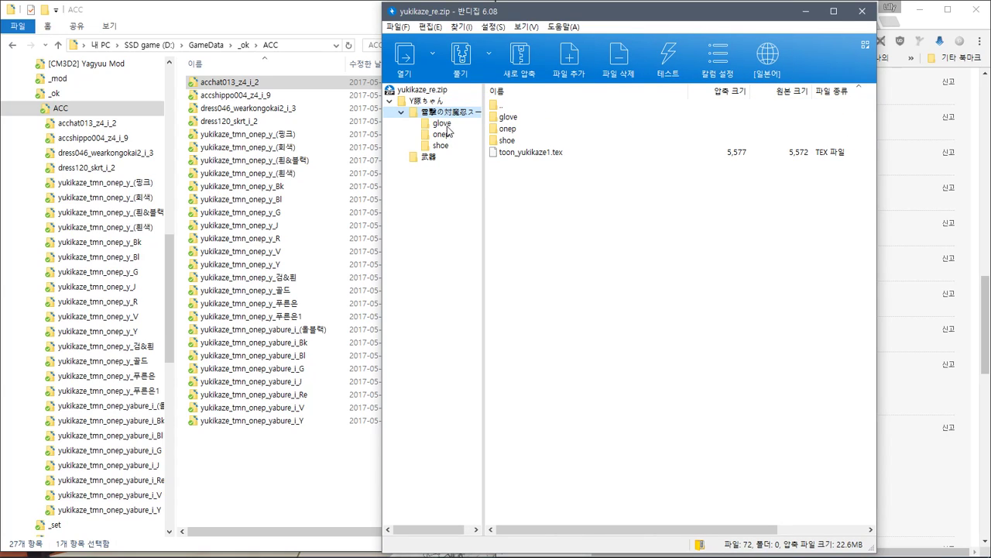
click(442, 124)
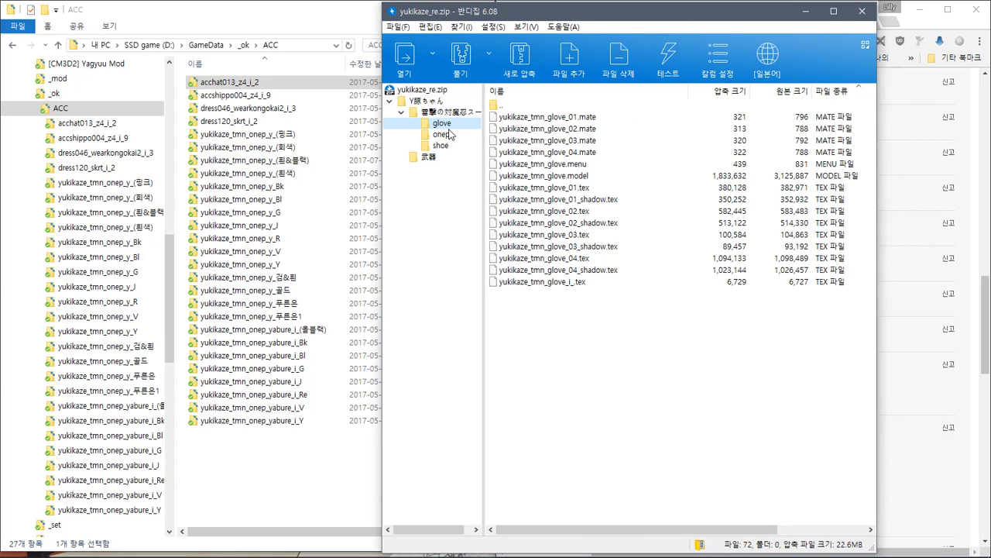
click(440, 134)
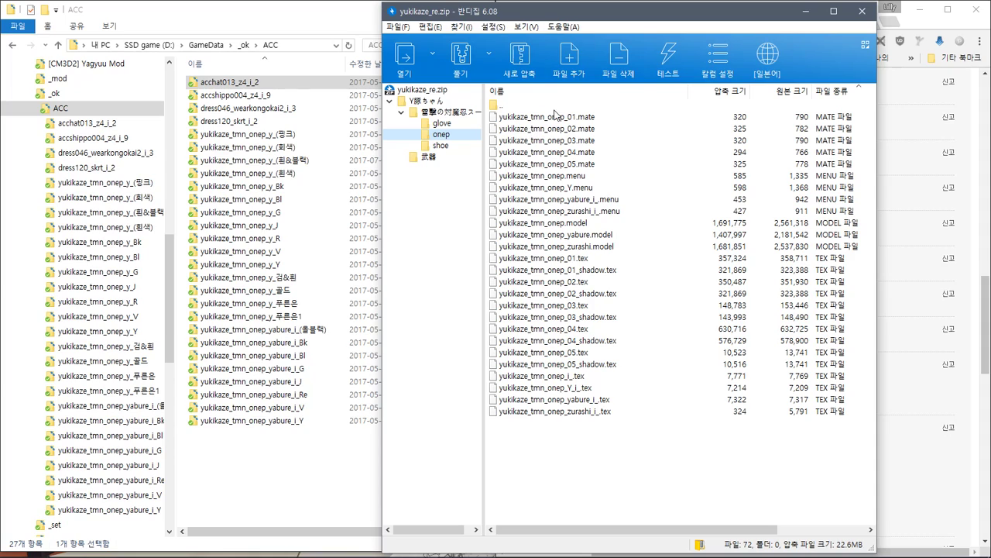
click(440, 102)
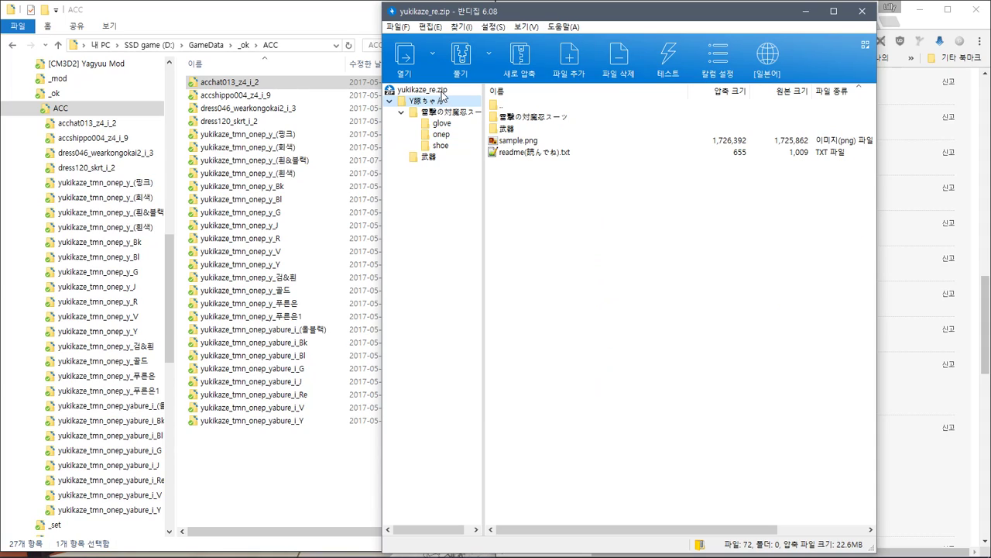
click(441, 90)
click(430, 156)
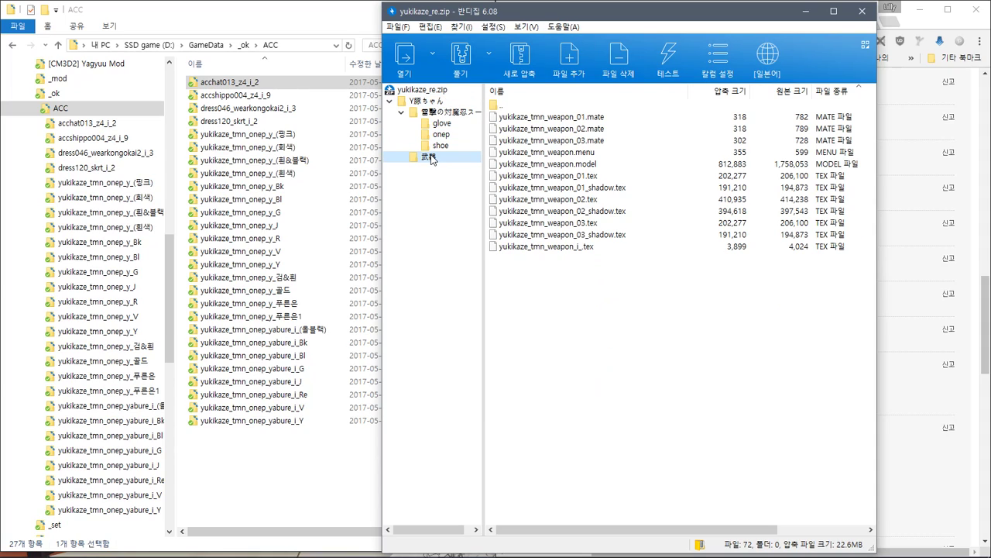
click(442, 101)
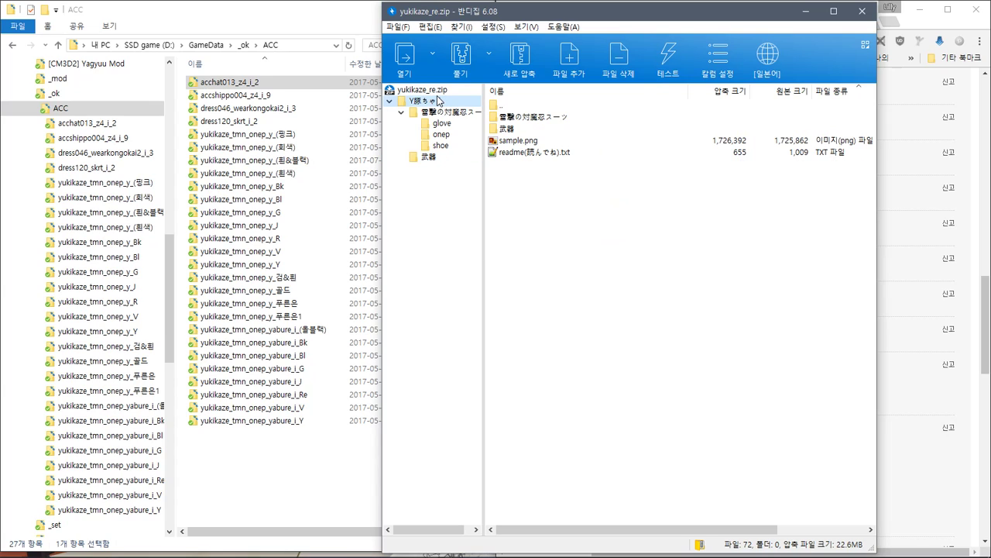
Step: Extract the archive's top-level Y豚ちゃん folder into the GameData folder on drive D
click(439, 91)
drag(170, 288, 171, 231)
click(672, 300)
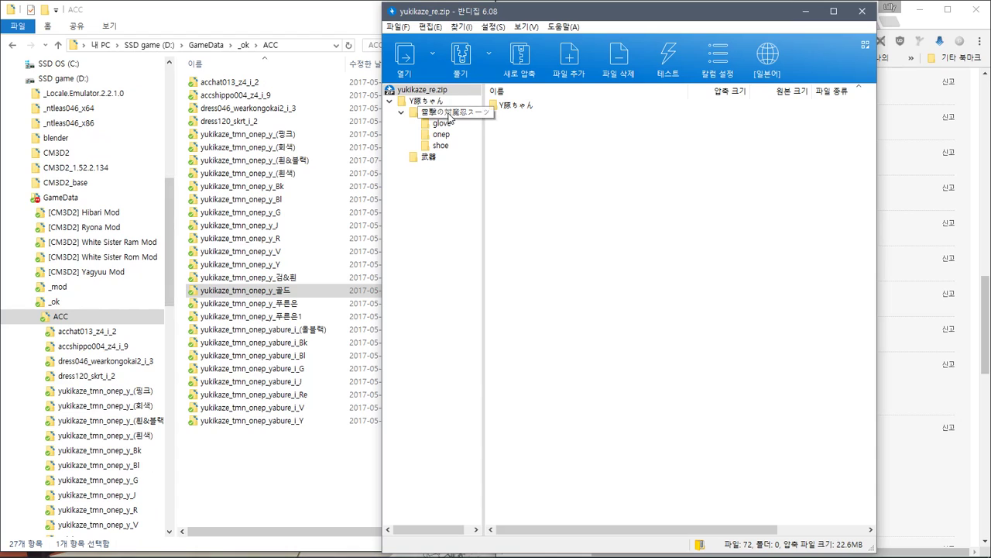
drag(507, 108, 23, 209)
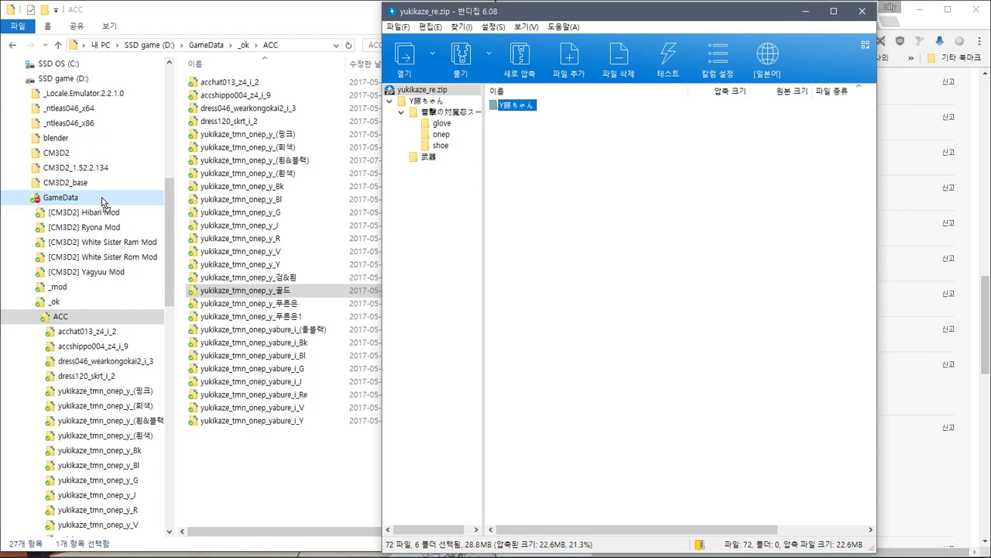
drag(102, 203, 102, 203)
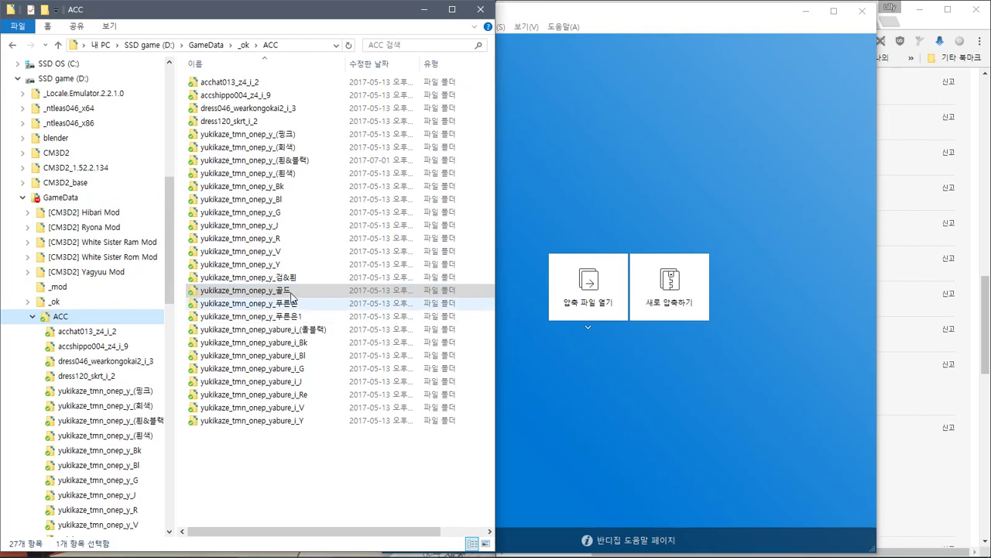
Step: Close Bandizip, check in Everything where yukikaze_tmn_onep.model is located, and close the search window
click(833, 10)
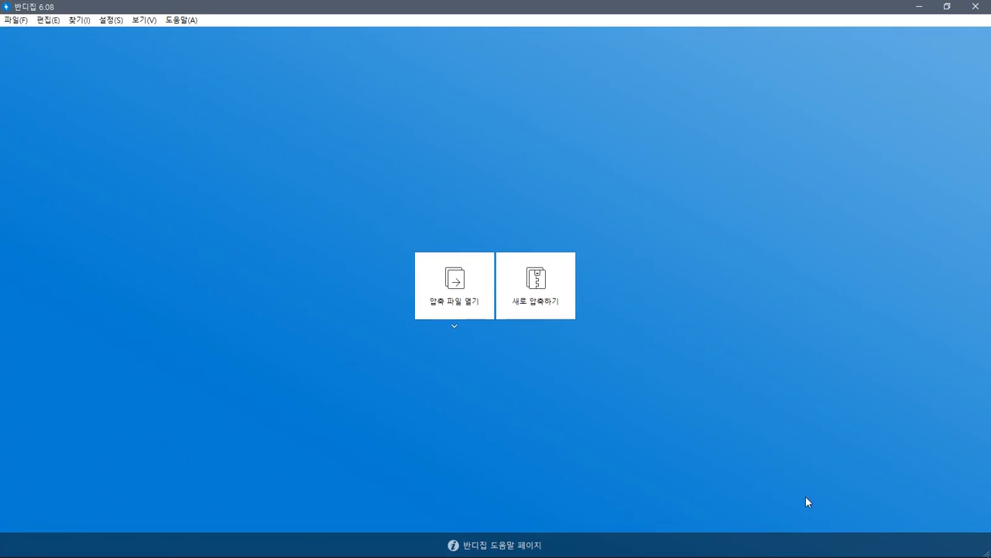
click(975, 6)
key(alt+Tab)
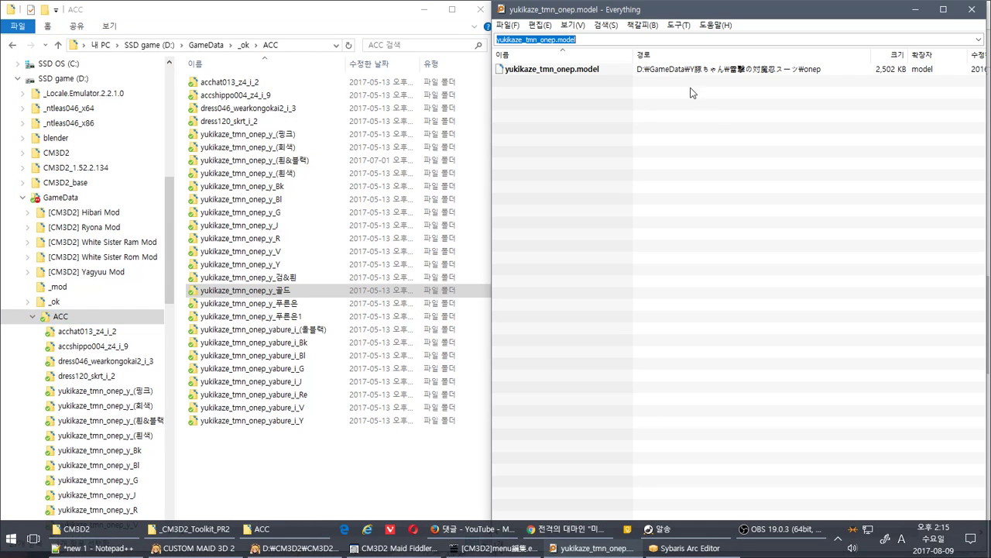
click(615, 106)
click(962, 15)
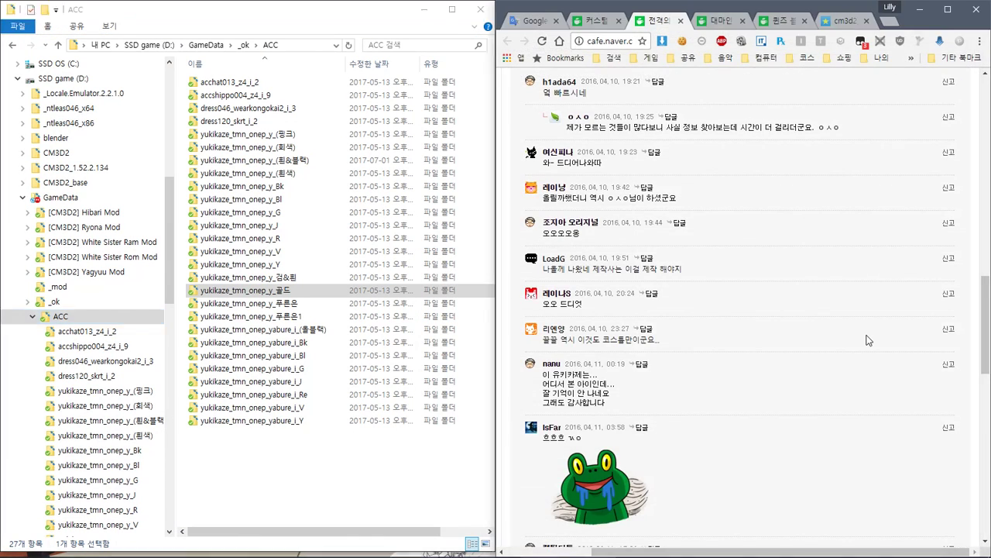
Step: Close the browser tabs of the 전격의 대마인, 대마인 유키카제 and 퀸즈 블레이드 posts after a brief look
scroll(843, 301, up, 10)
scroll(843, 301, down, 4)
scroll(843, 306, up, 3)
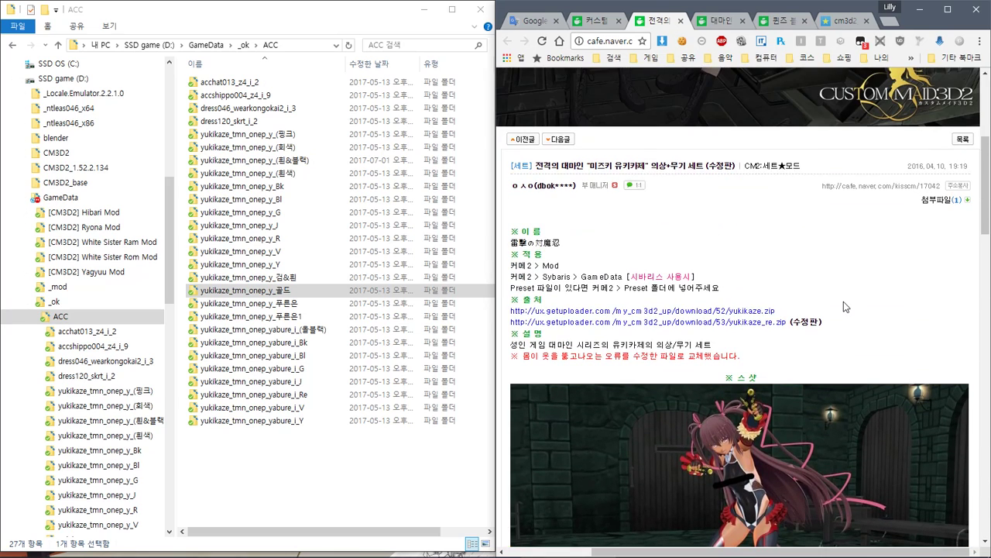
key(ctrl+w)
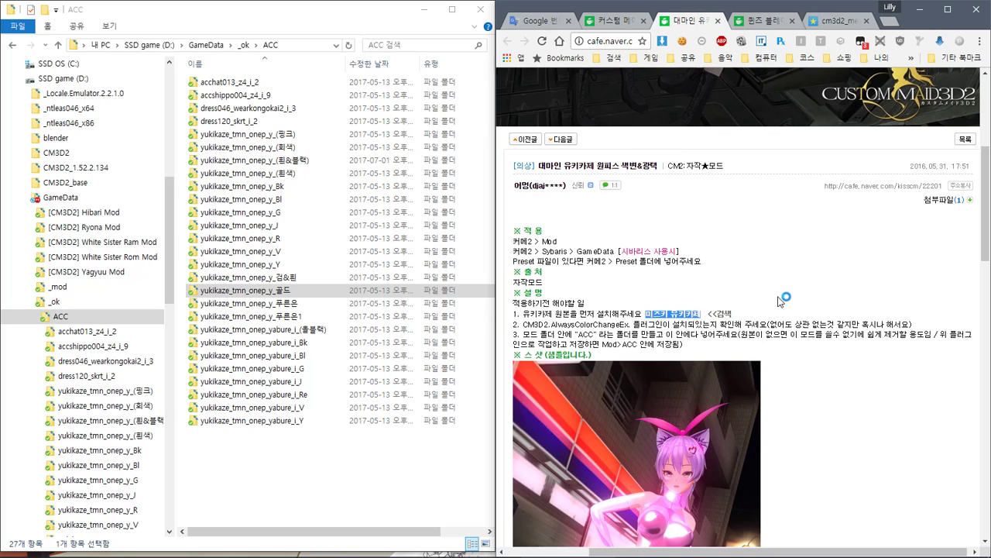
key(ctrl+w)
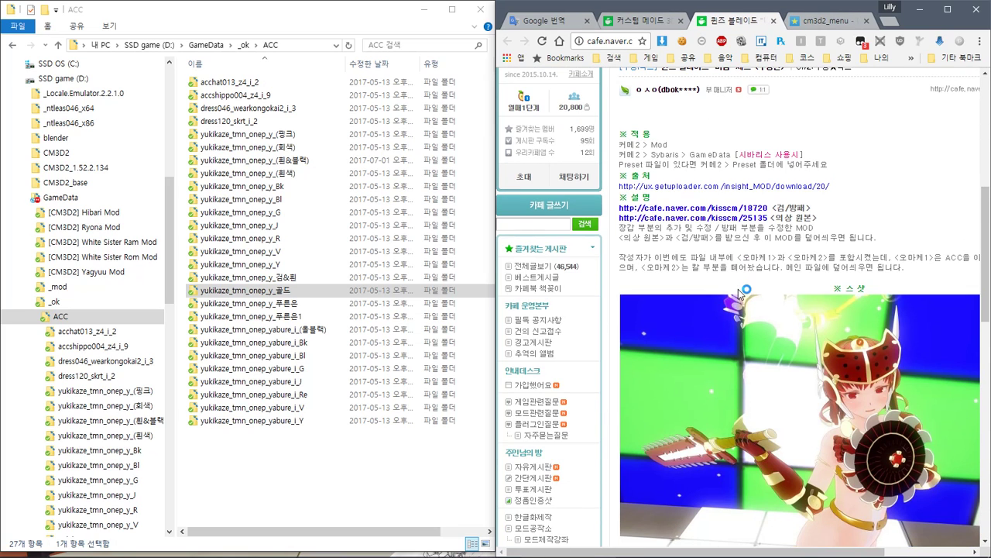
scroll(738, 292, down, 3)
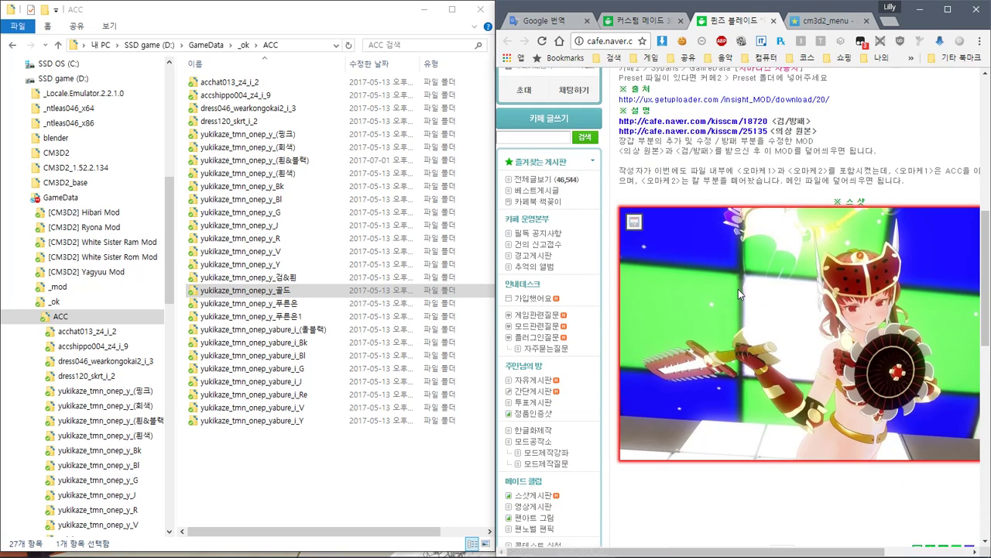
scroll(739, 293, up, 1)
key(ctrl+w)
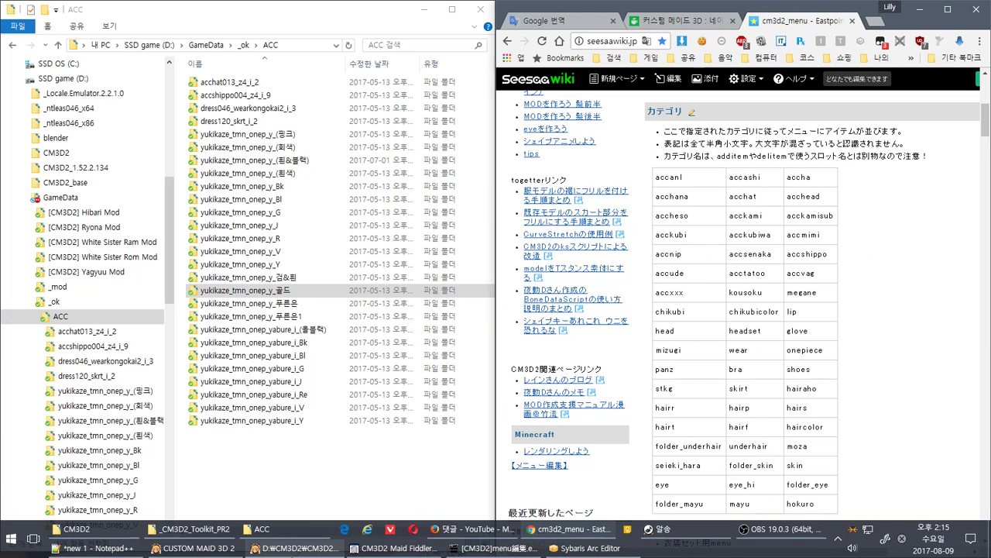
Step: Switch to File Explorer and open the tmp folder inside GameData_ex\lilly
click(294, 548)
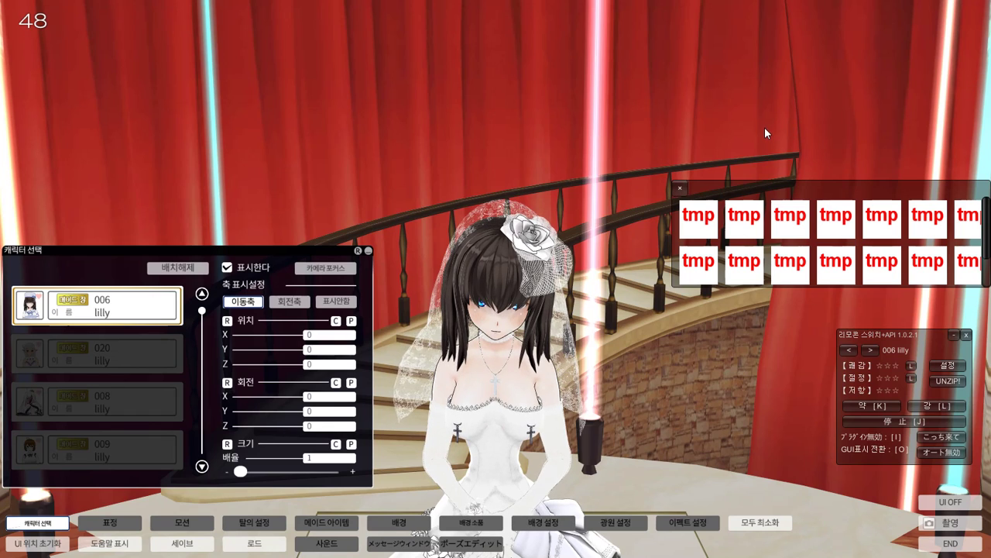
key(super)
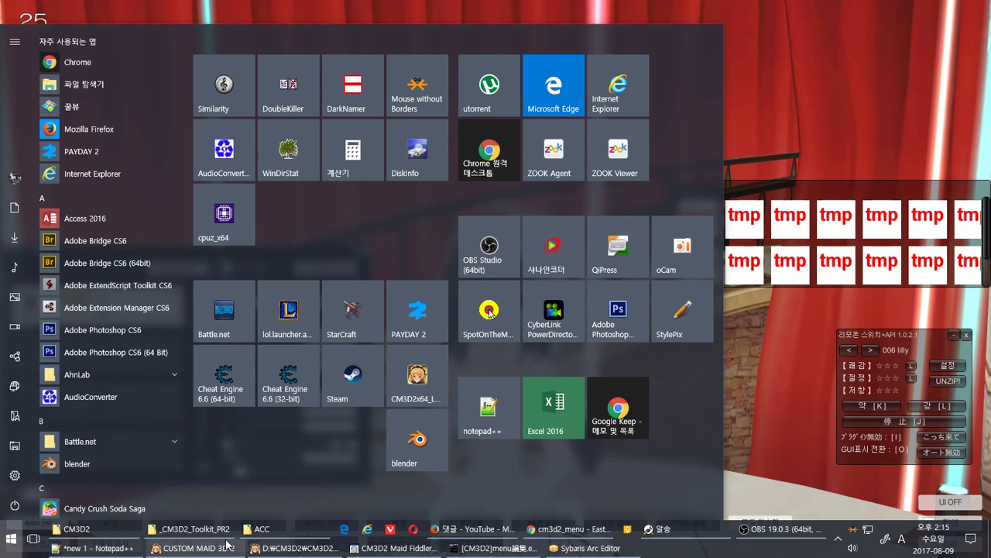
click(155, 533)
click(262, 534)
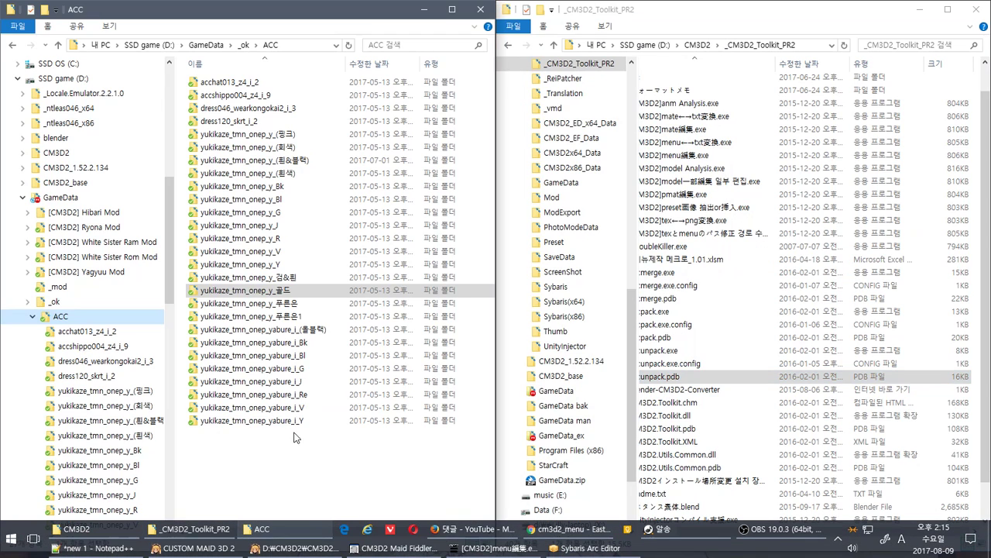
drag(168, 212, 189, 409)
click(117, 420)
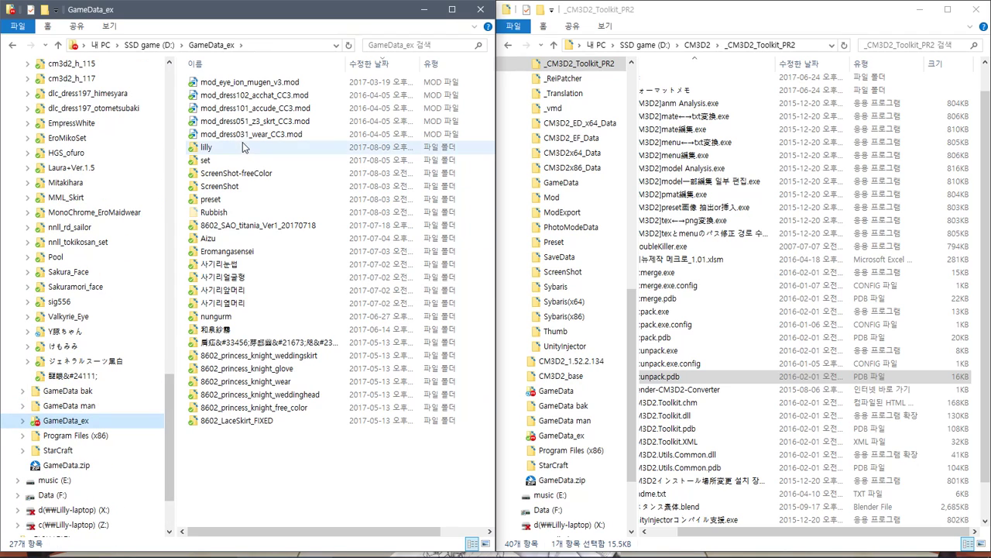
double_click(243, 147)
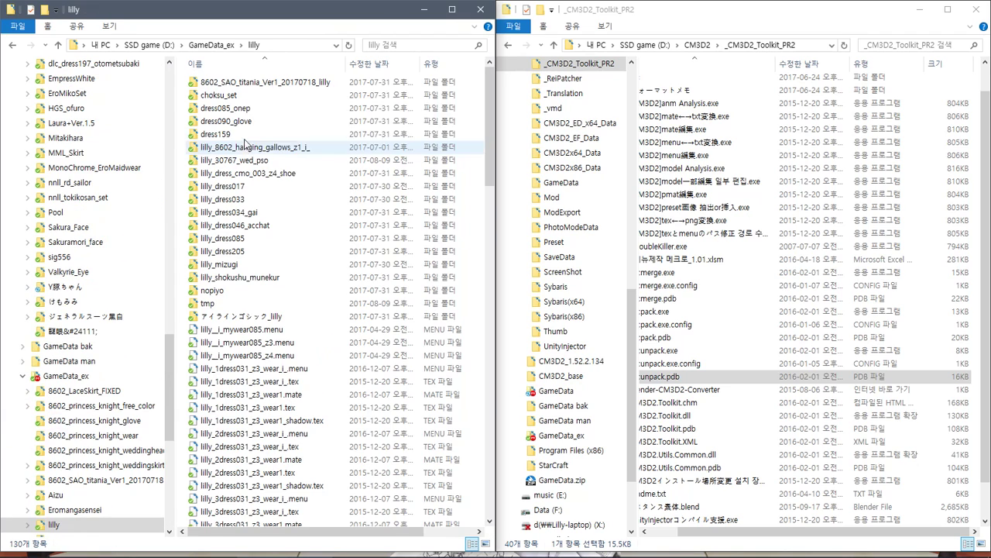
double_click(230, 304)
Step: Copy the name of _30767_kubiwachain_cp.menu without its extension and search for it in Everything
click(252, 109)
click(252, 108)
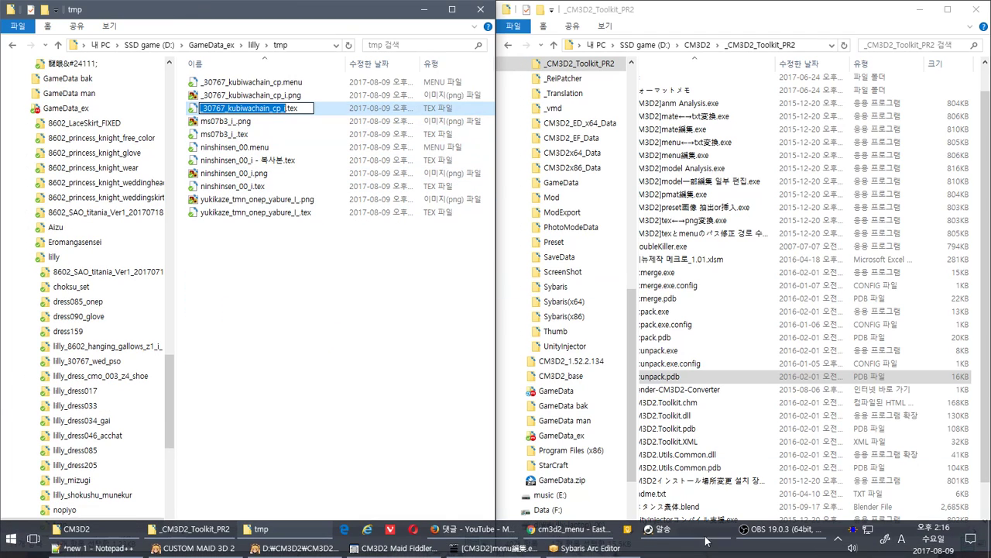
click(236, 84)
drag(236, 89, 217, 132)
key(F2)
key(ctrl+c)
mouse_move(680, 550)
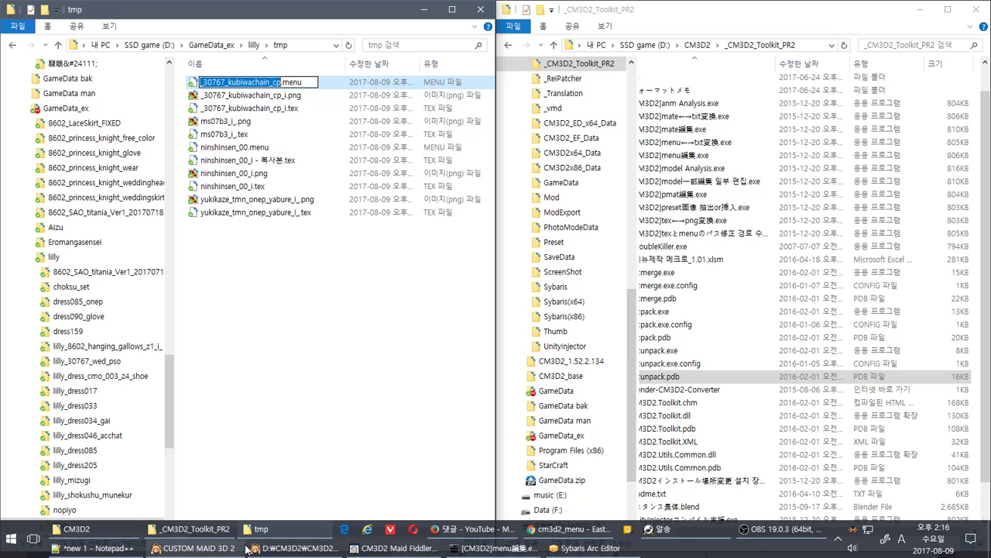
click(838, 539)
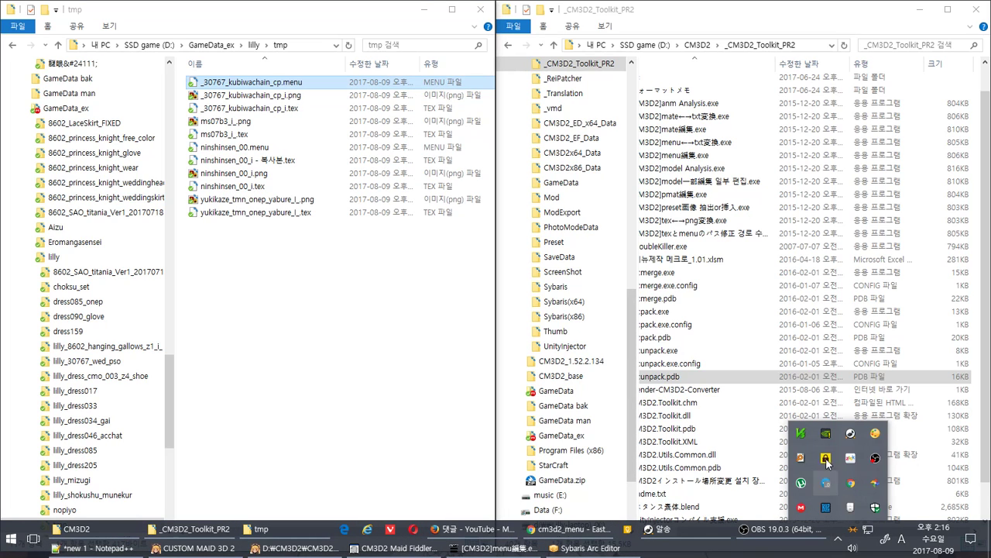
click(801, 457)
key(ctrl+v)
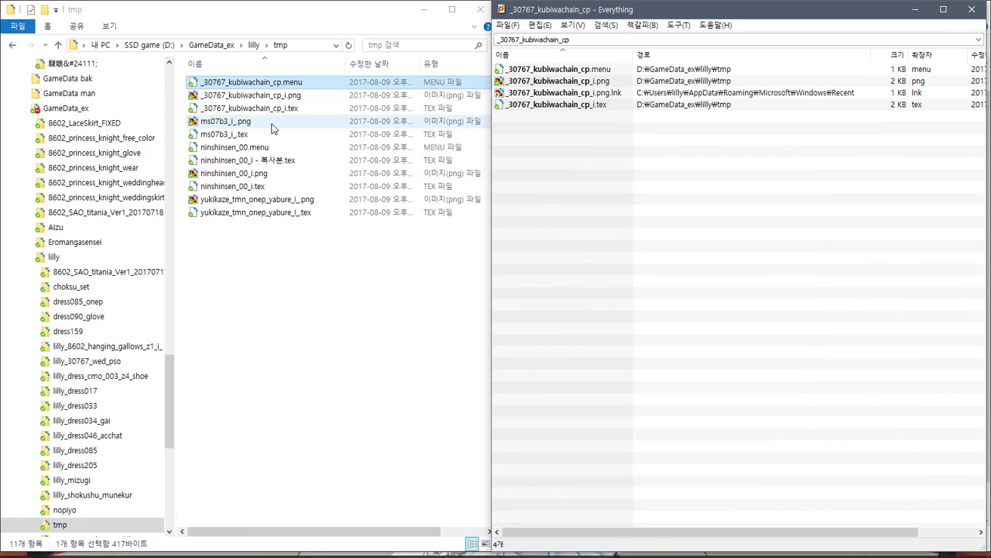
Step: Copy the name of yukikaze_tmn_onep_yabure_I_.png without its extension and search for it in Everything
click(258, 199)
key(F2)
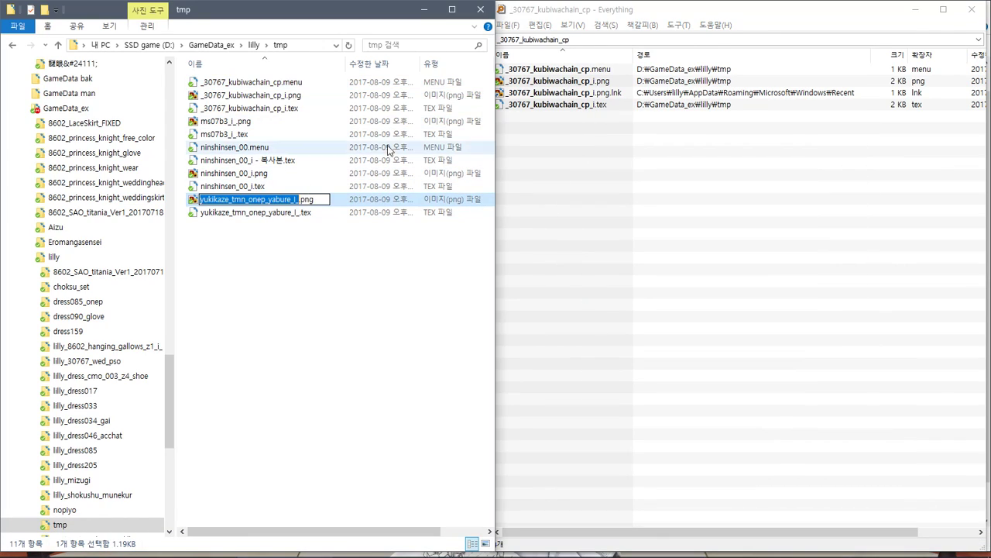
double_click(583, 42)
text(yukikaze_tmn_onep_yabure_I_)
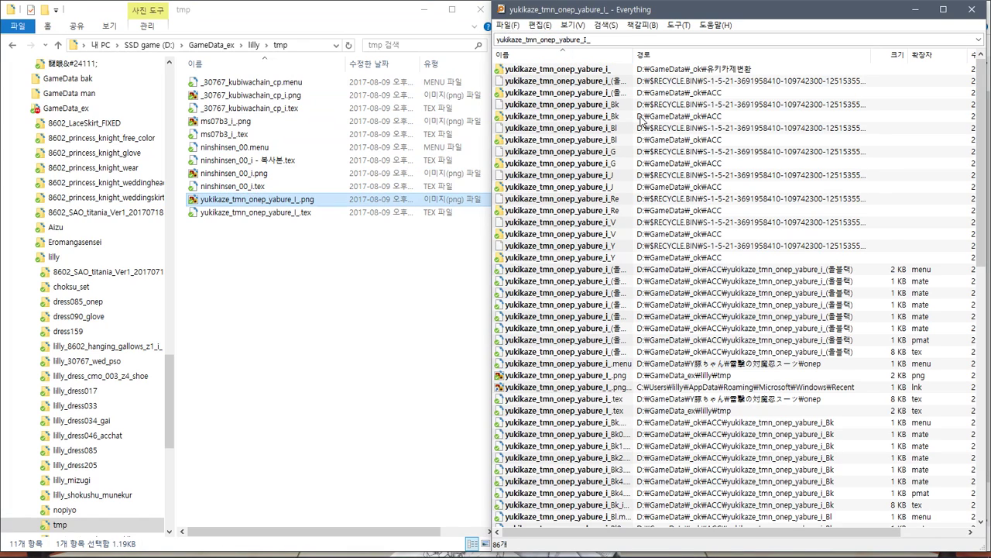
Step: Delete yukikaze_tmn_onep_yabure_I_.png and yukikaze_tmn_onep_yabure_I_.tex from the tmp folder after checking the matches, and close Everything
double_click(634, 55)
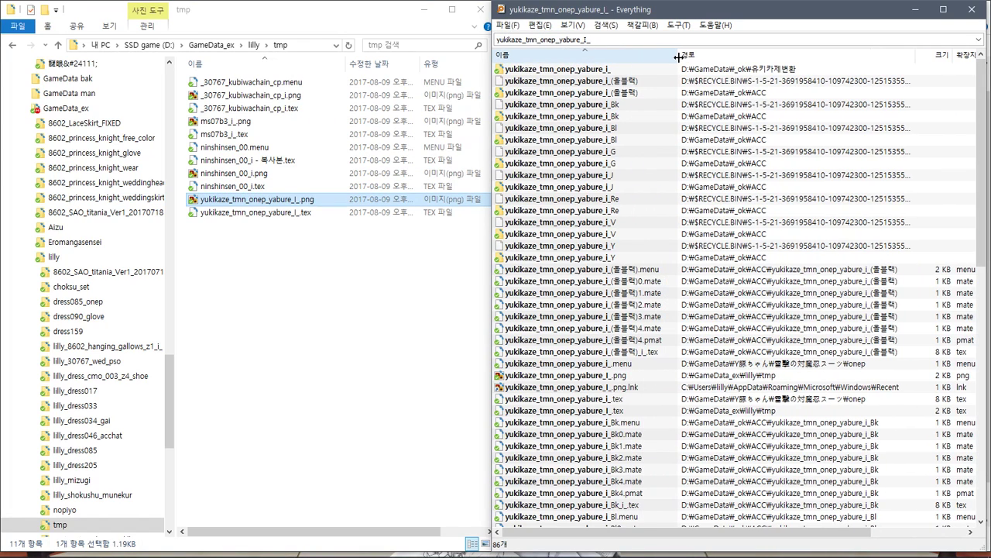
scroll(712, 227, down, 1)
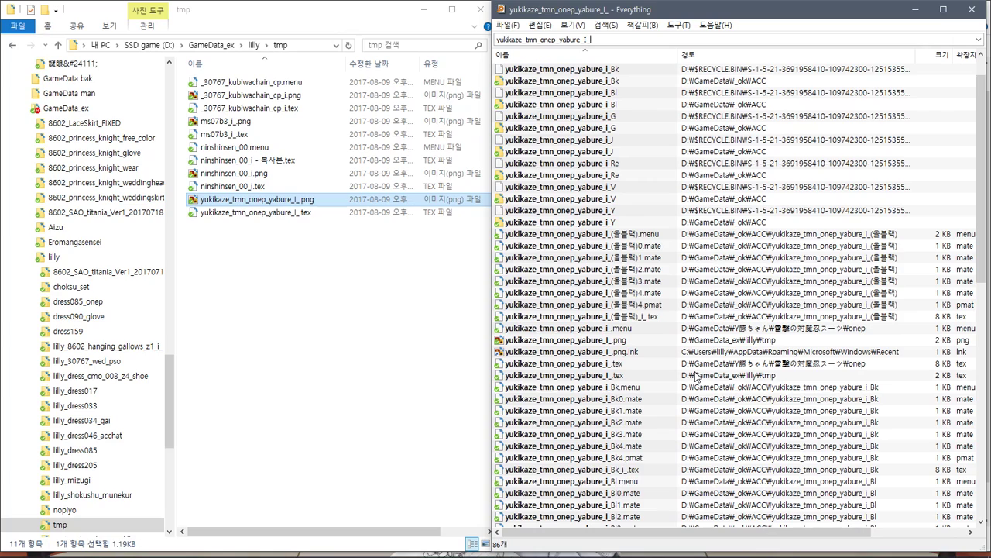
click(611, 364)
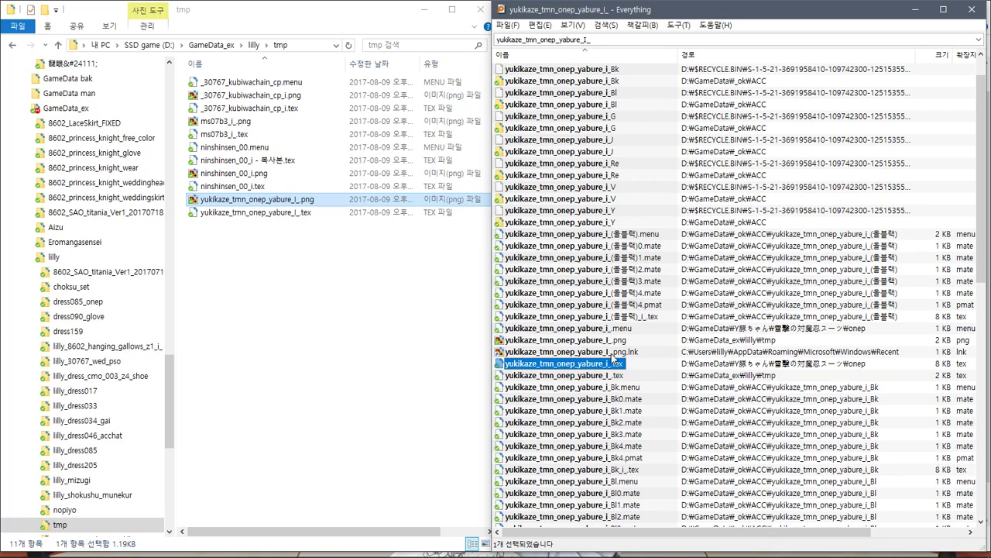
drag(324, 280, 257, 204)
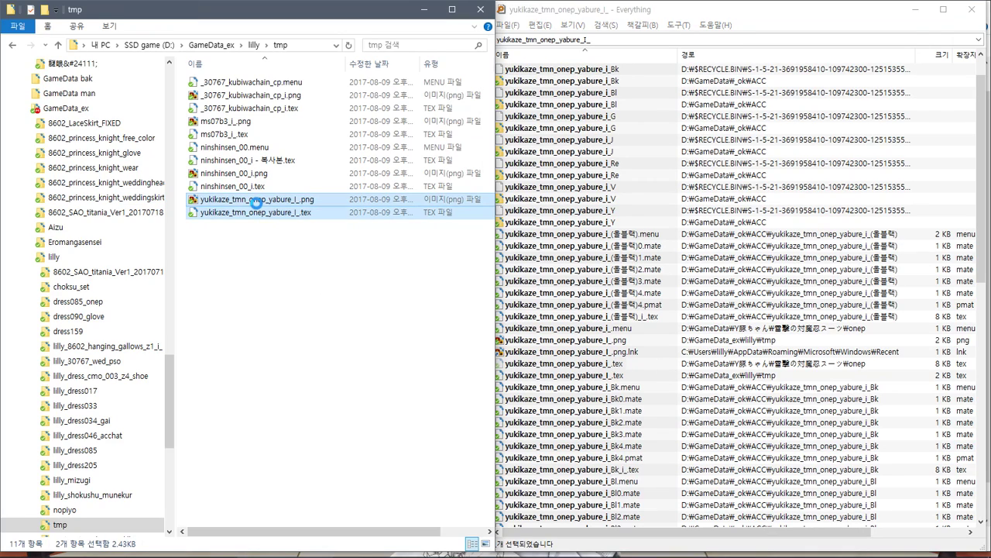
right_click(256, 204)
key(d)
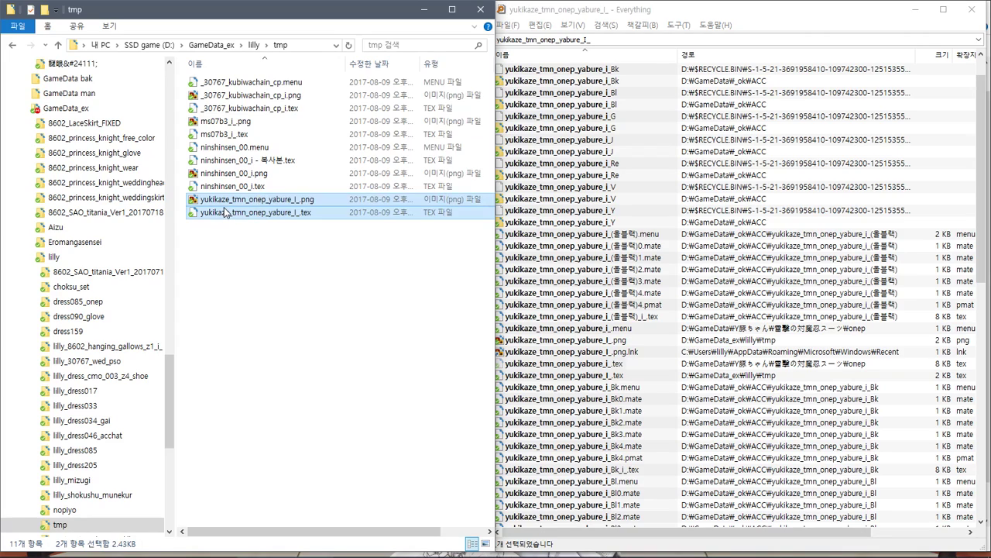
click(239, 191)
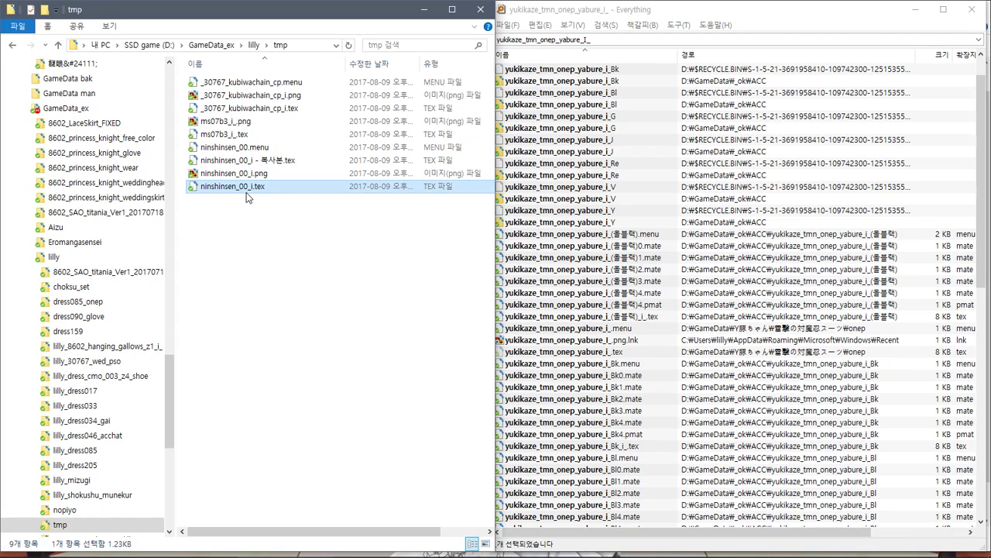
click(971, 9)
Step: Switch to CUSTOM MAID 3D 2, try the tmp-icon item グフカスタムの胴 on the character and dismiss the error dialog
mouse_move(697, 555)
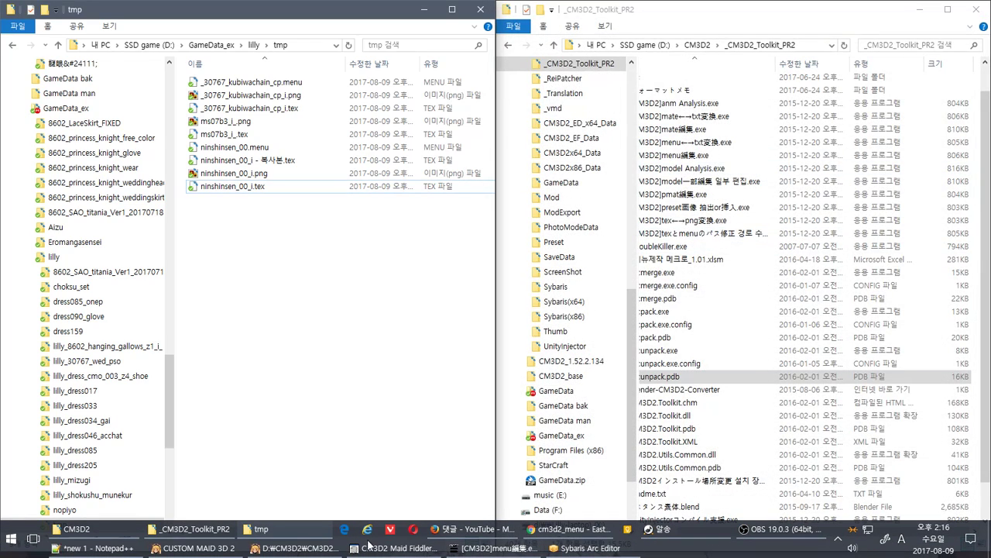
click(193, 548)
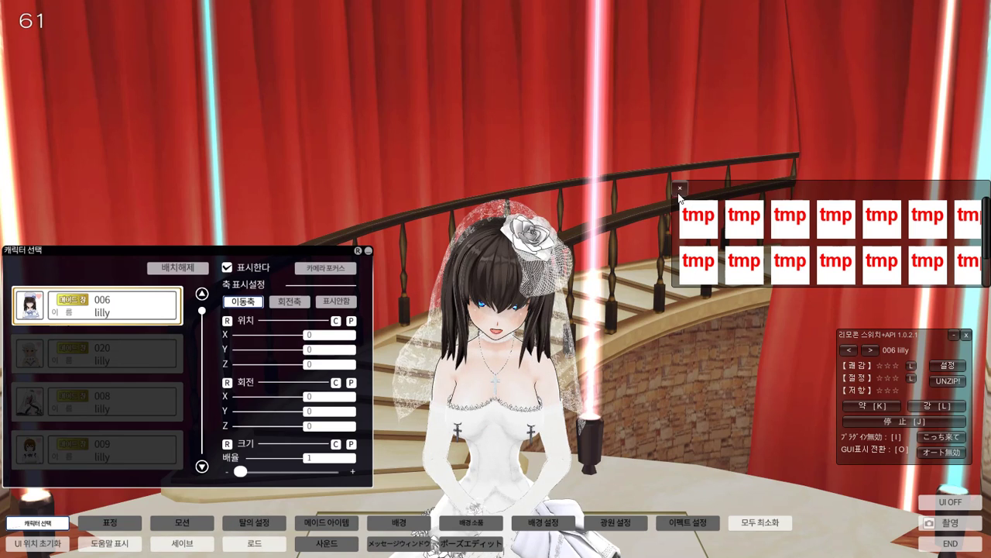
scroll(812, 297, down, 10)
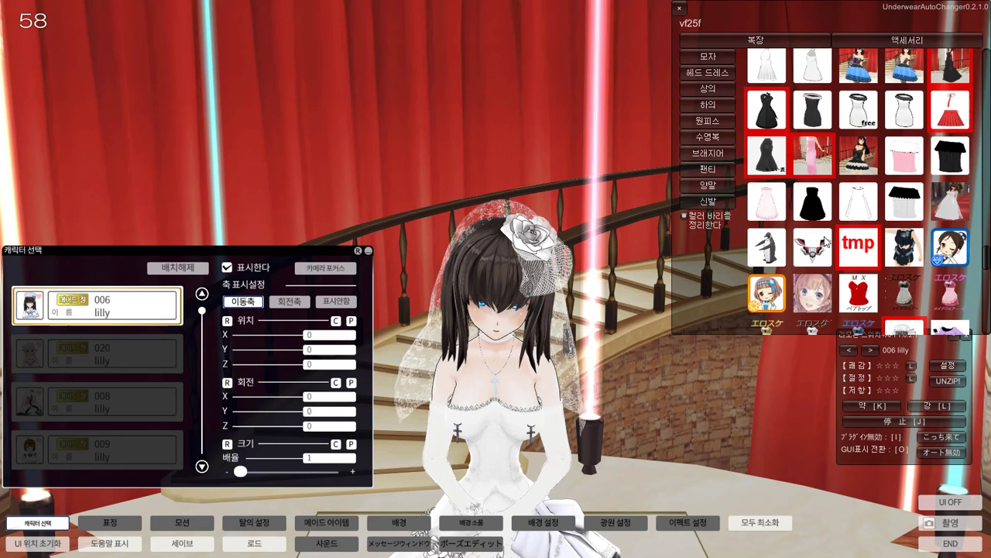
click(859, 247)
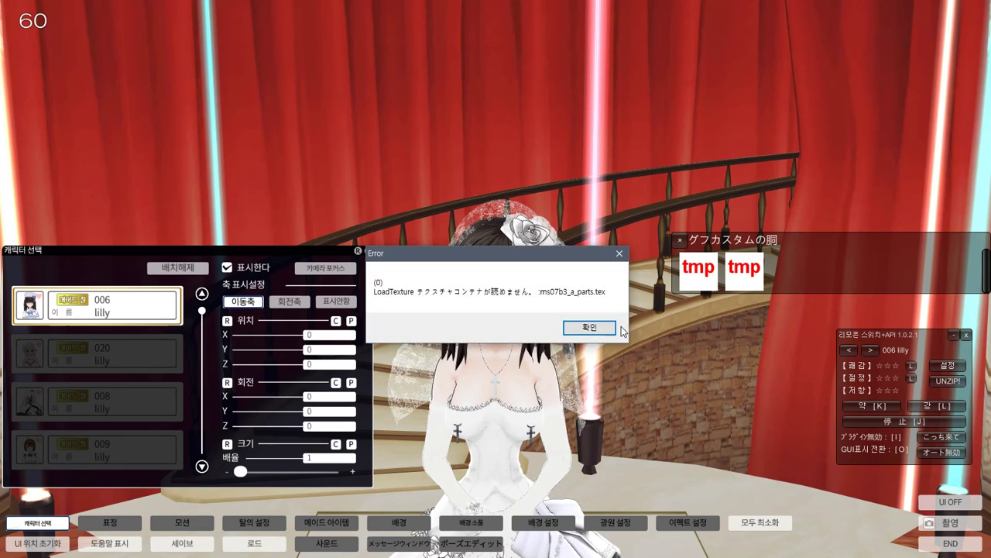
click(586, 410)
key(alt+Tab)
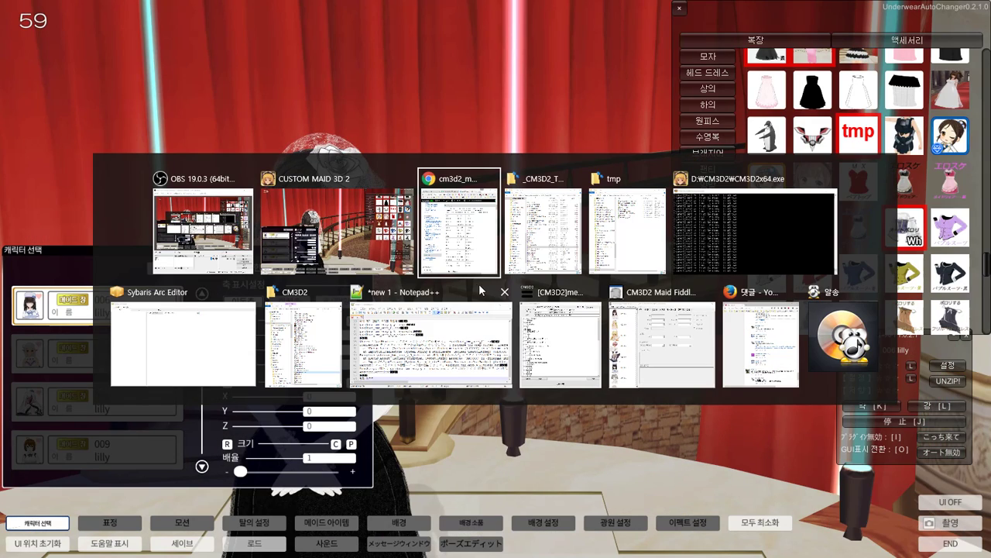
key(alt+Tab)
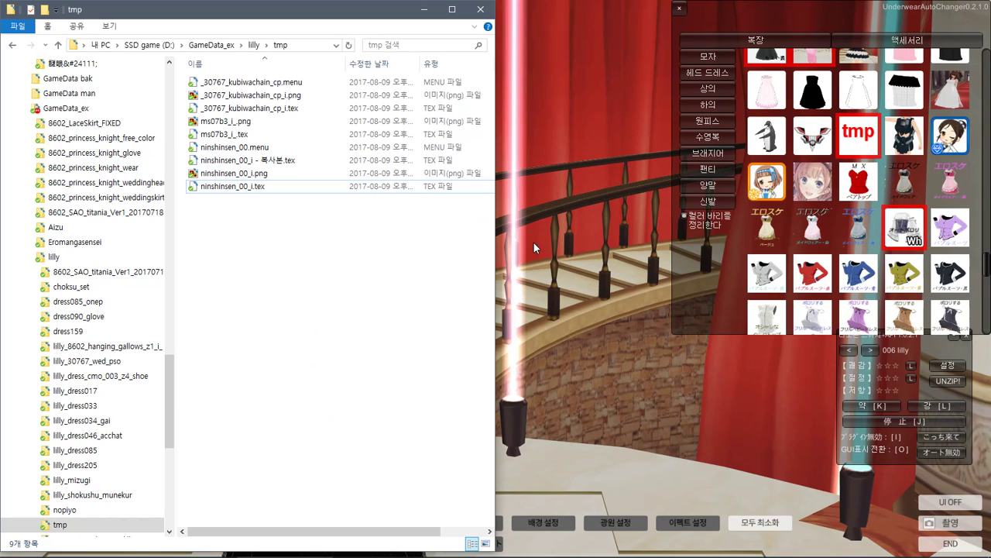
key(alt+Tab)
click(124, 530)
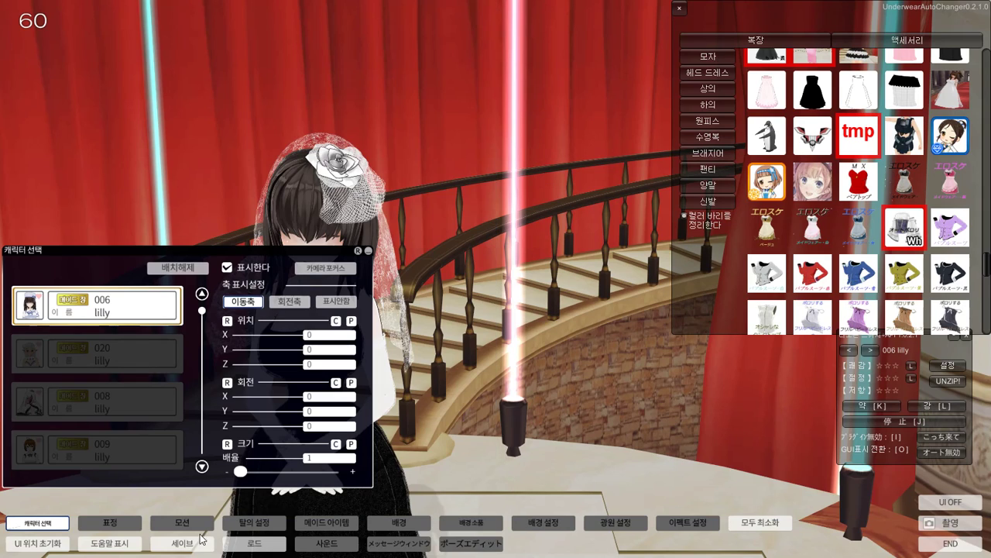
key(super)
key(super)
key(super)
key(super)
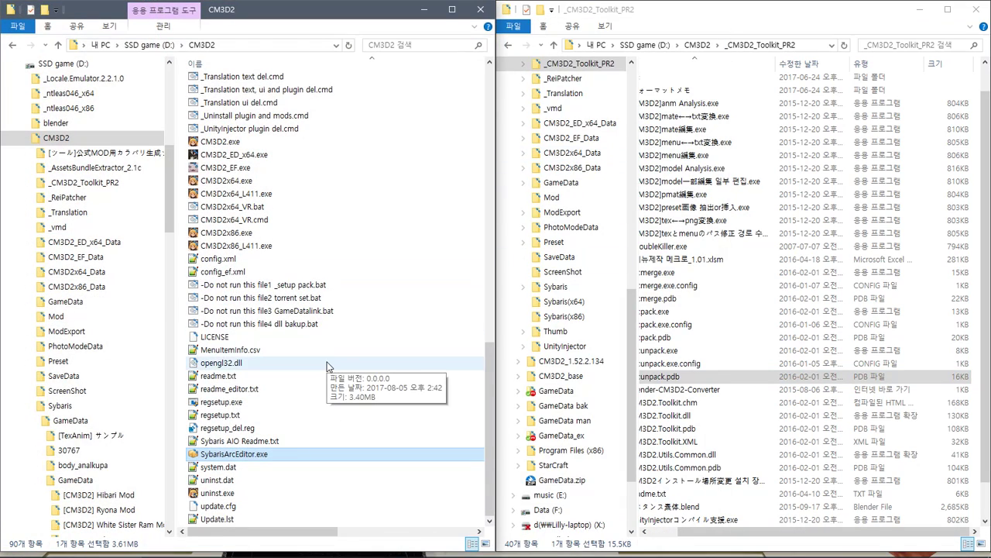
mouse_move(502, 531)
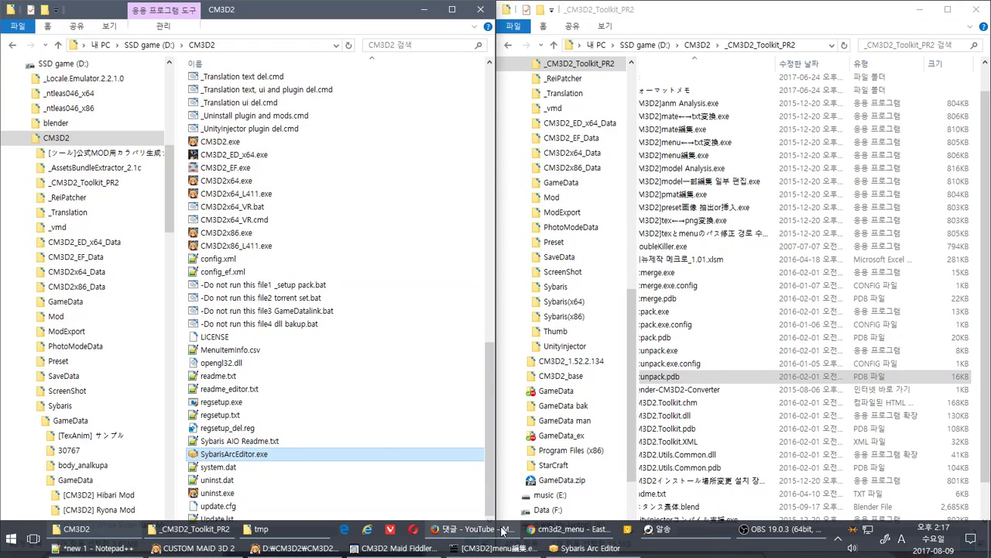
click(108, 550)
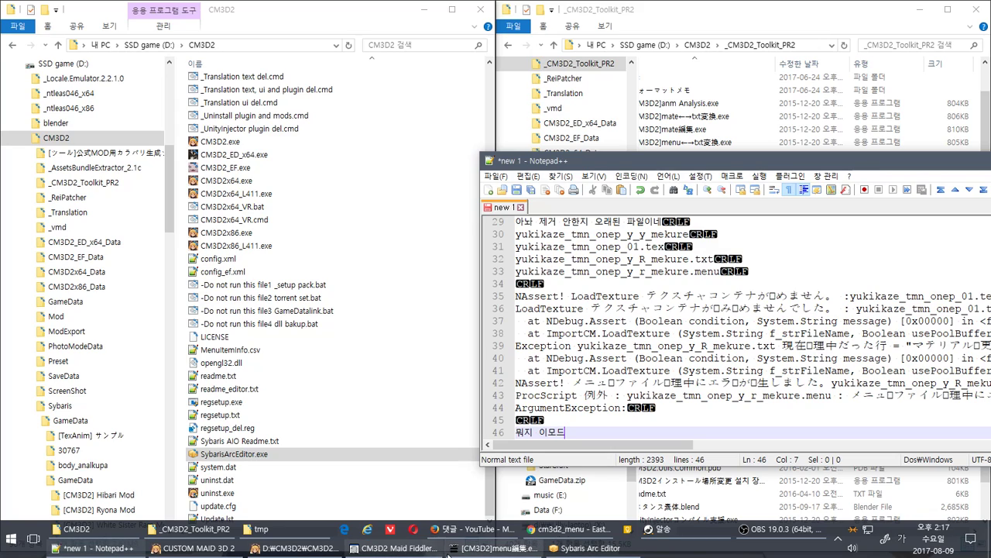
mouse_move(462, 551)
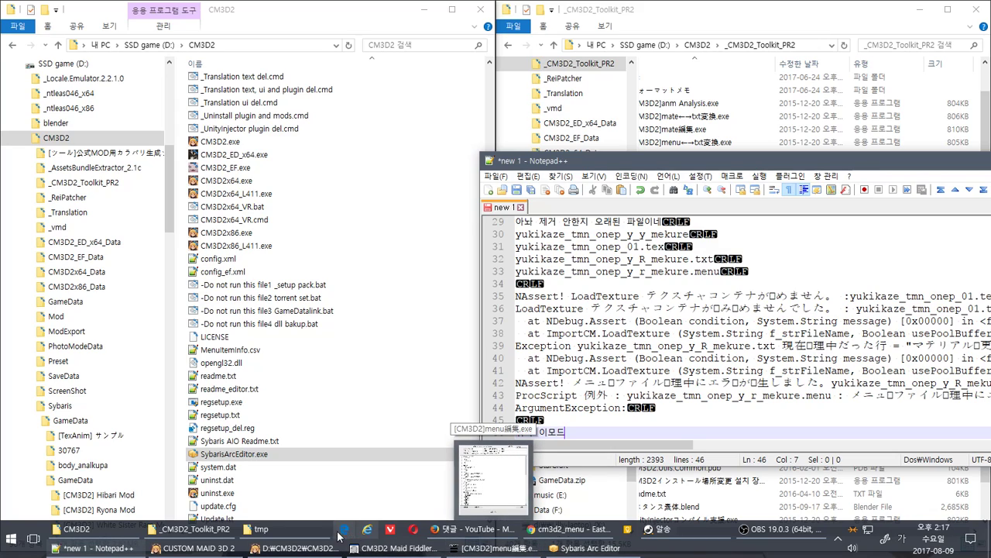
Step: Copy ms07b3 from the name of ms07b3_i_.tex in the tmp folder and search the Naver cafe for it in Chrome
click(258, 529)
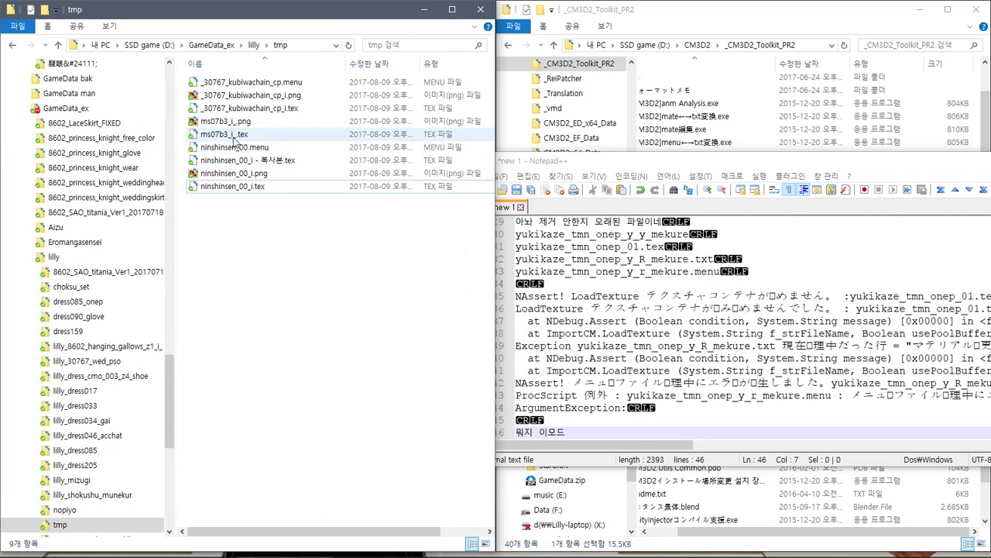
click(230, 138)
click(224, 136)
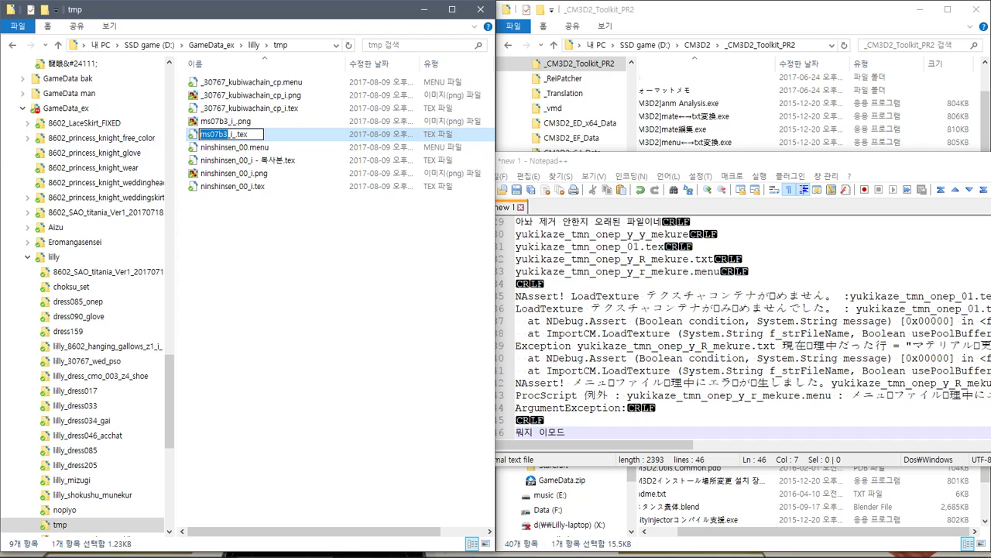
click(473, 529)
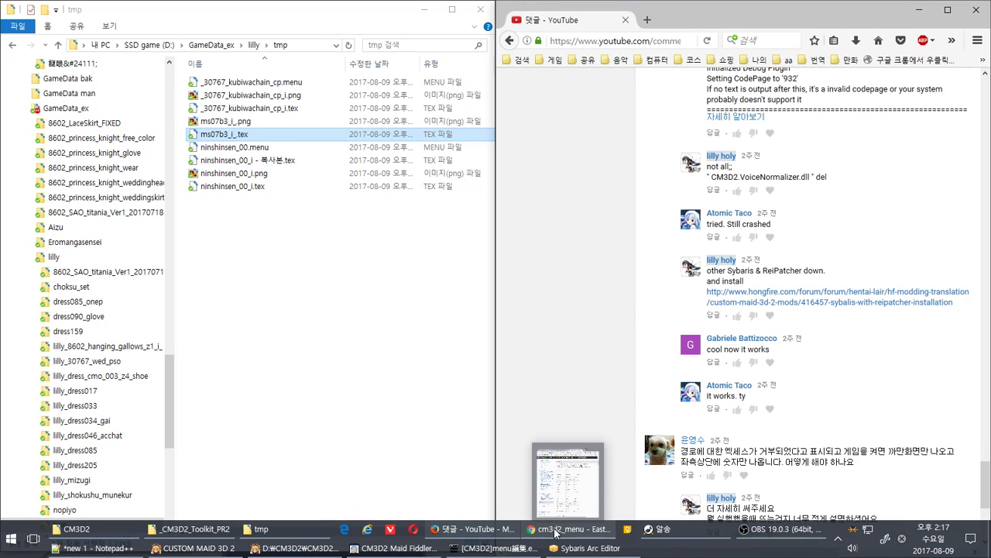
click(555, 533)
click(652, 31)
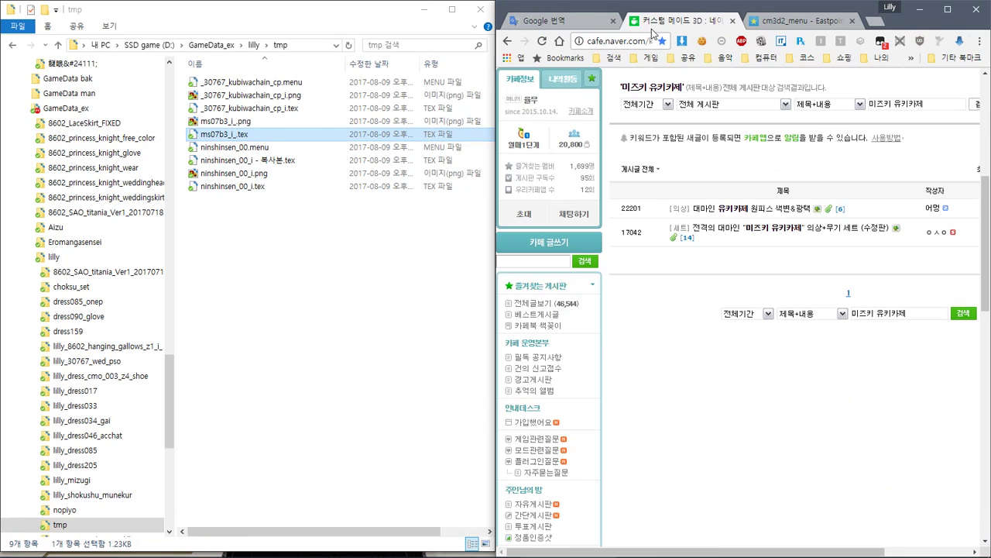
click(587, 261)
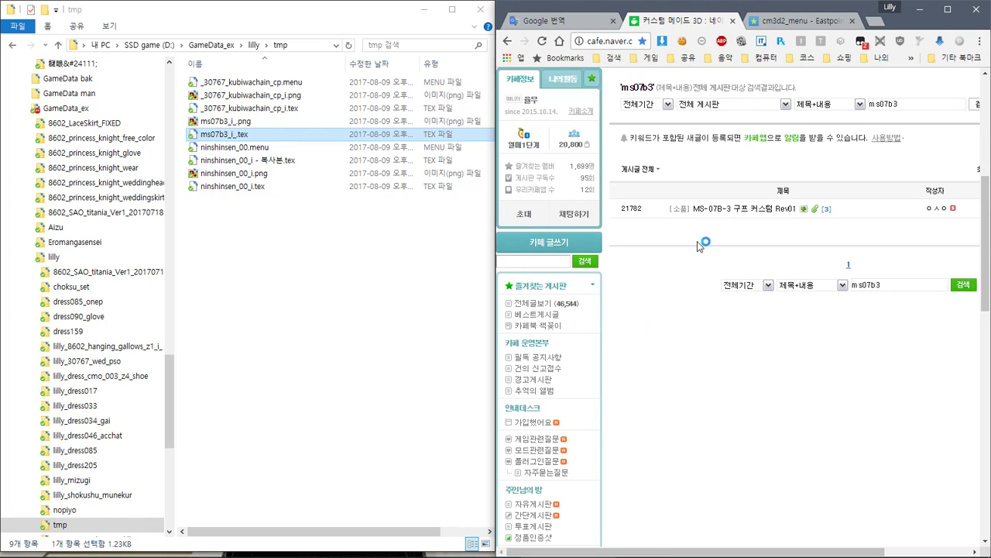
Step: Open the MS-07B-3 구프 커스텀 Rev01 post and load its linked post cafe.naver.com/kisscm/21741 in a new tab
click(717, 210)
right_click(778, 352)
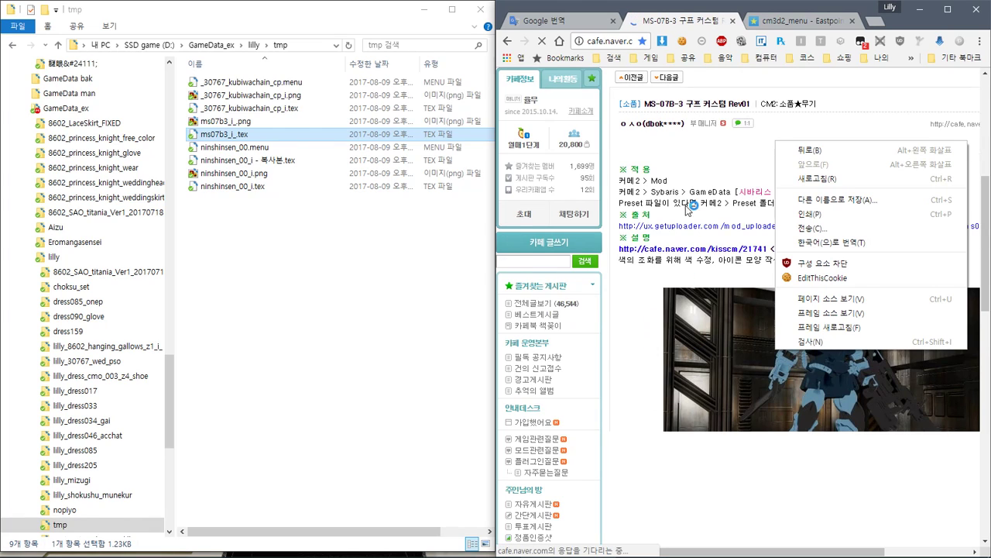
key(Escape)
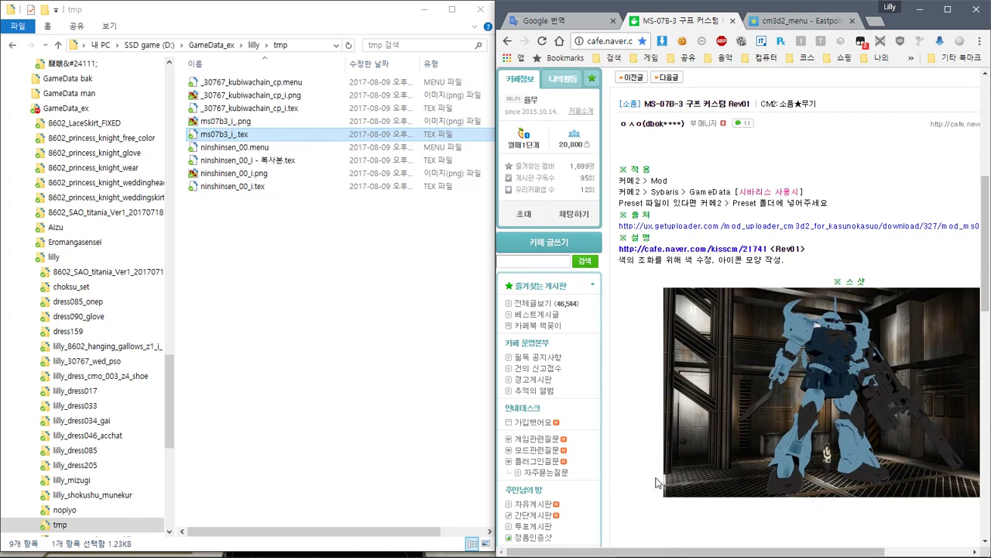
scroll(617, 527, down, 3)
scroll(670, 437, up, 6)
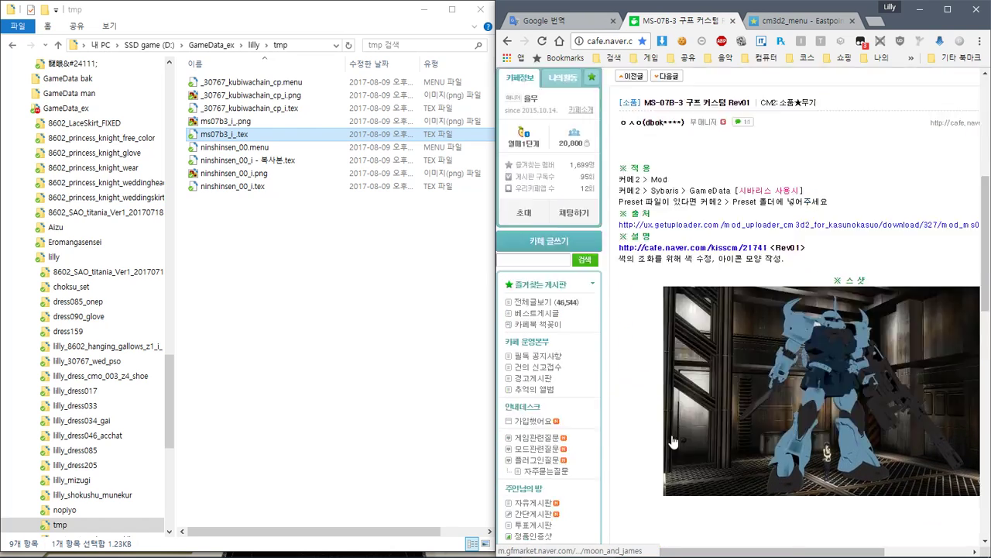
triple_click(715, 384)
scroll(715, 384, down, 3)
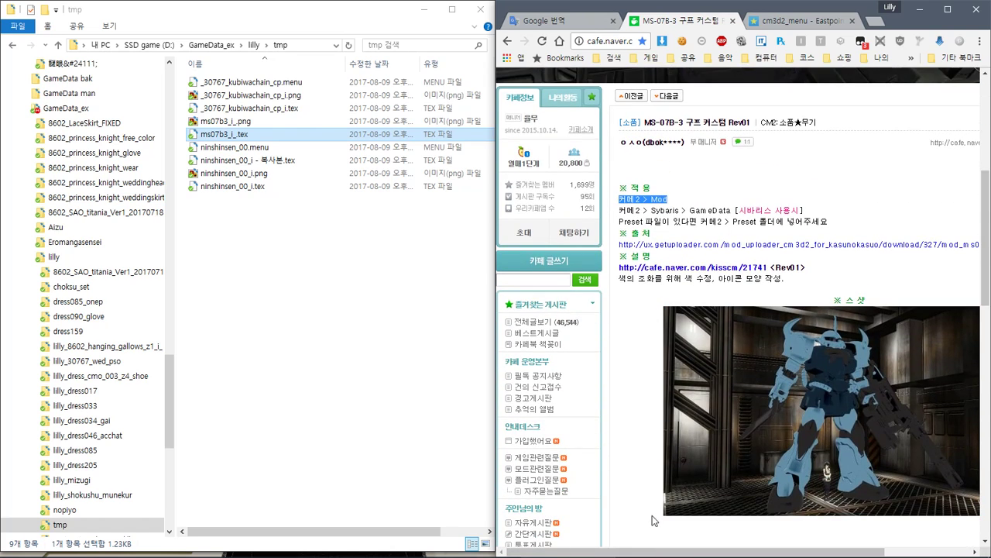
drag(698, 552, 782, 551)
click(801, 184)
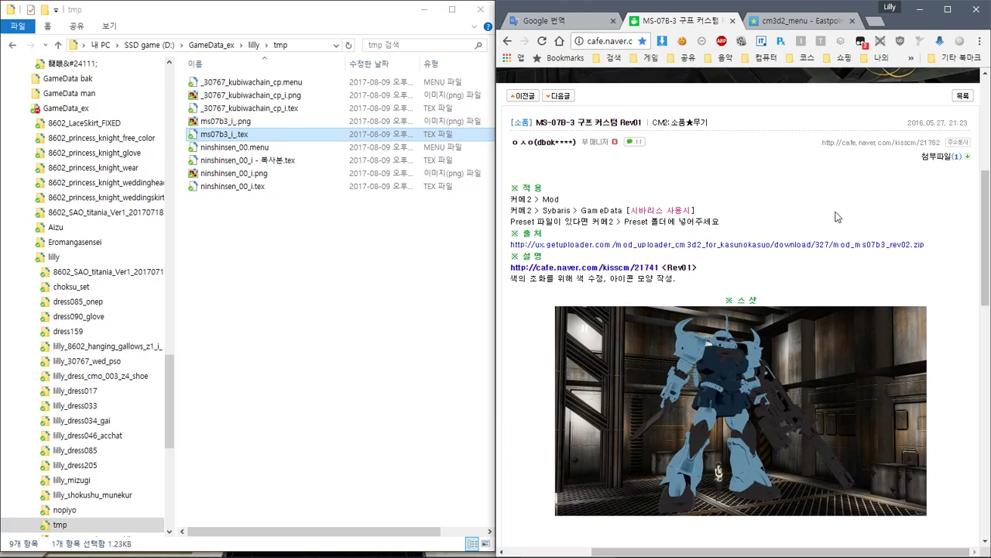
middle_click(659, 266)
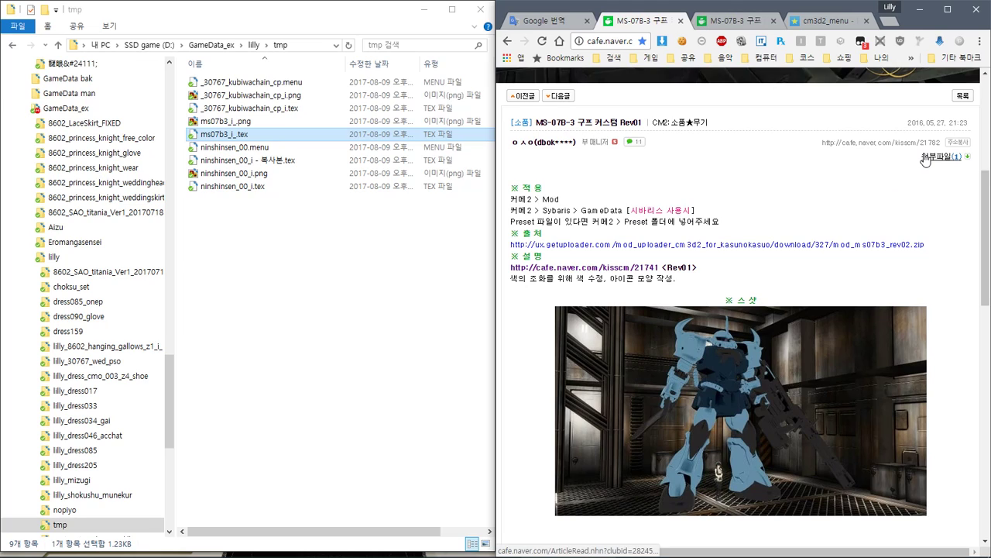
Step: Save the Rev01 post's attachment mod_ms07b3_rev02.zip to the PC and open the archive in Bandizip
click(949, 157)
click(885, 171)
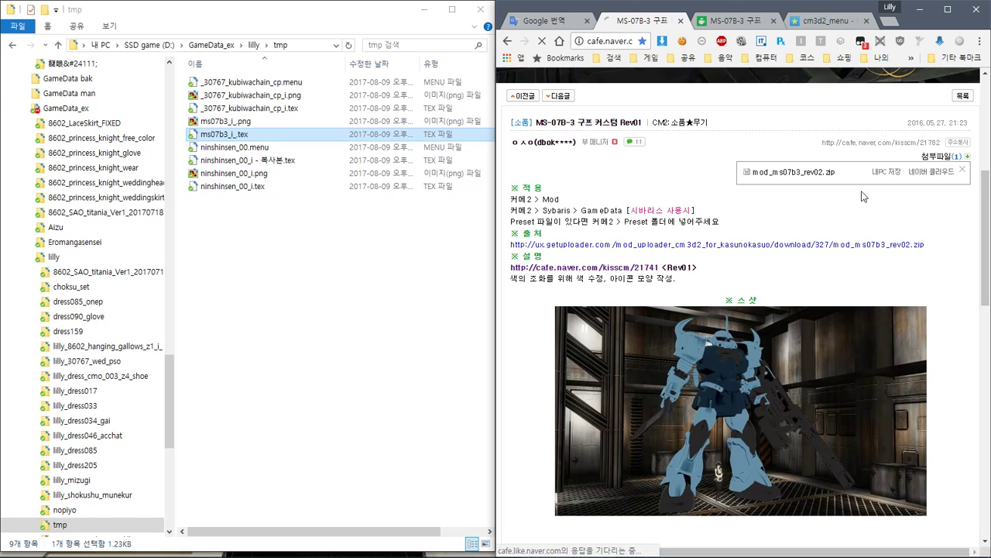
click(564, 543)
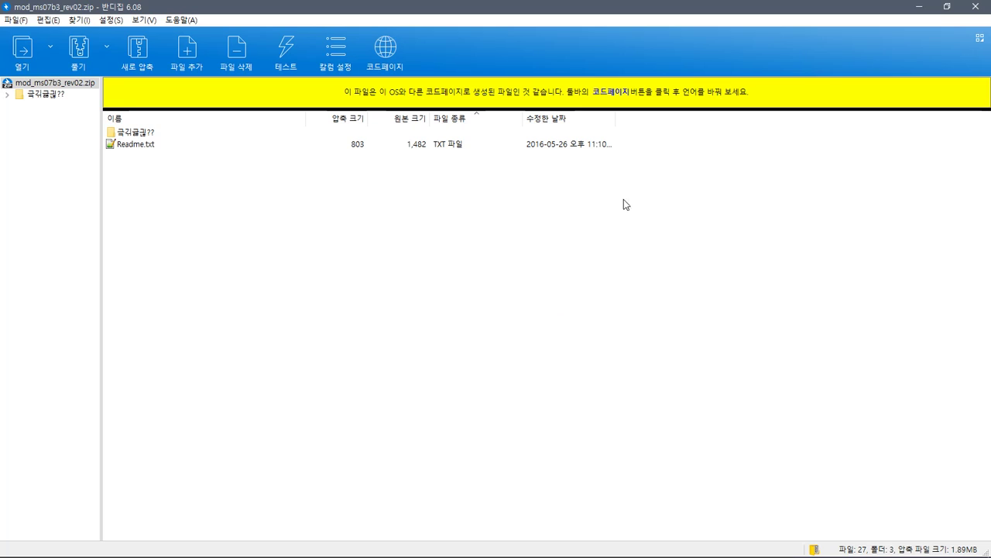
Step: Set the archive's code page to Japanese and examine the menu, model and texture folders inside グフカスタム
drag(630, 5, 640, 129)
click(694, 174)
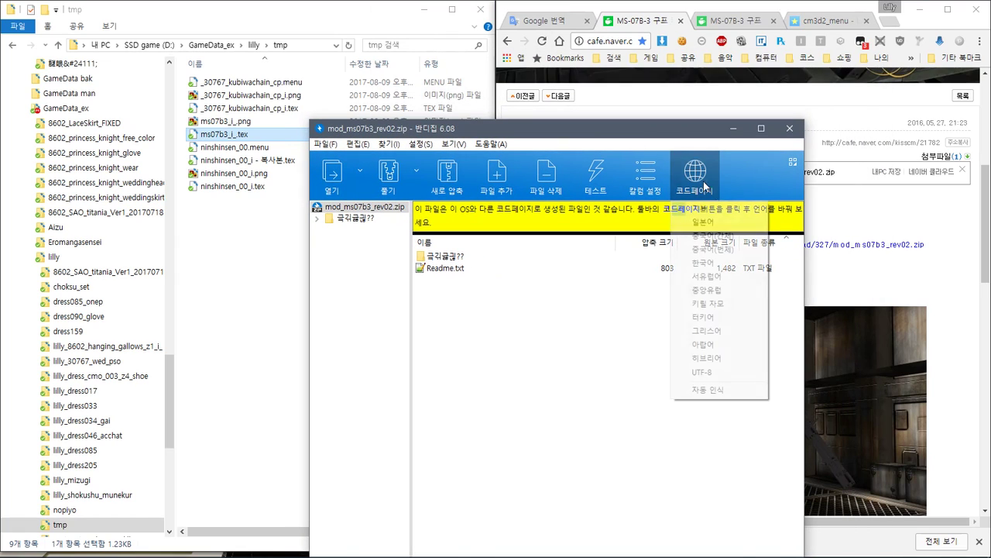
click(731, 223)
double_click(362, 219)
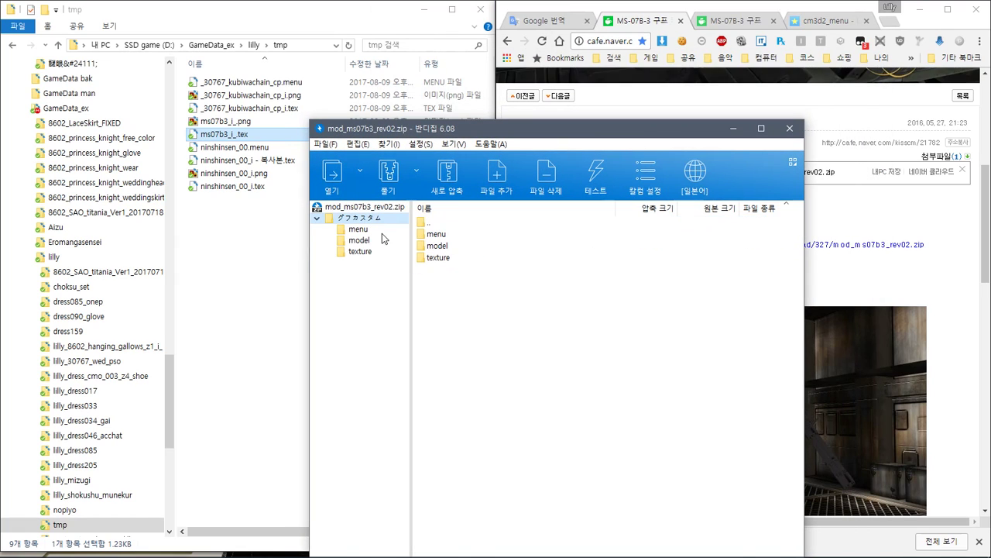
click(358, 230)
click(362, 241)
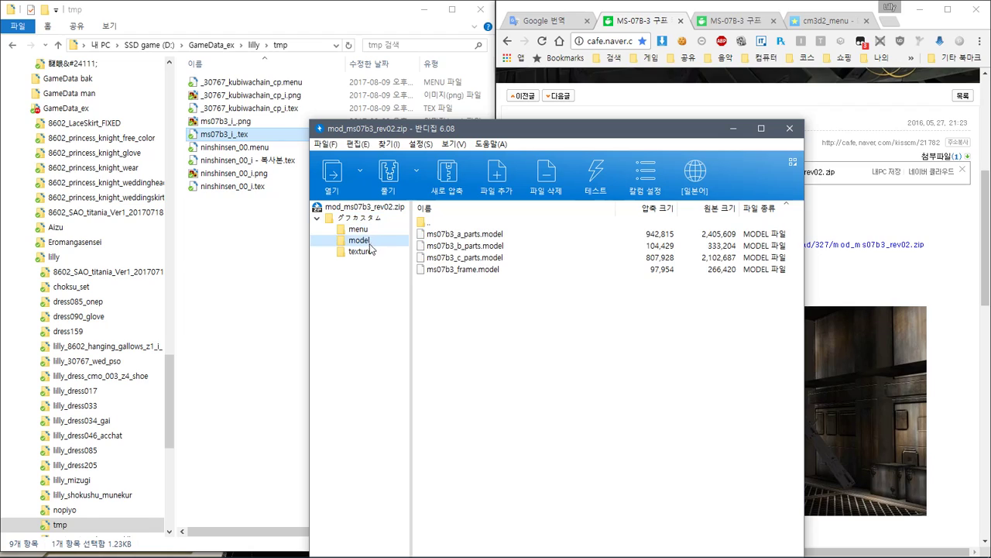
click(369, 252)
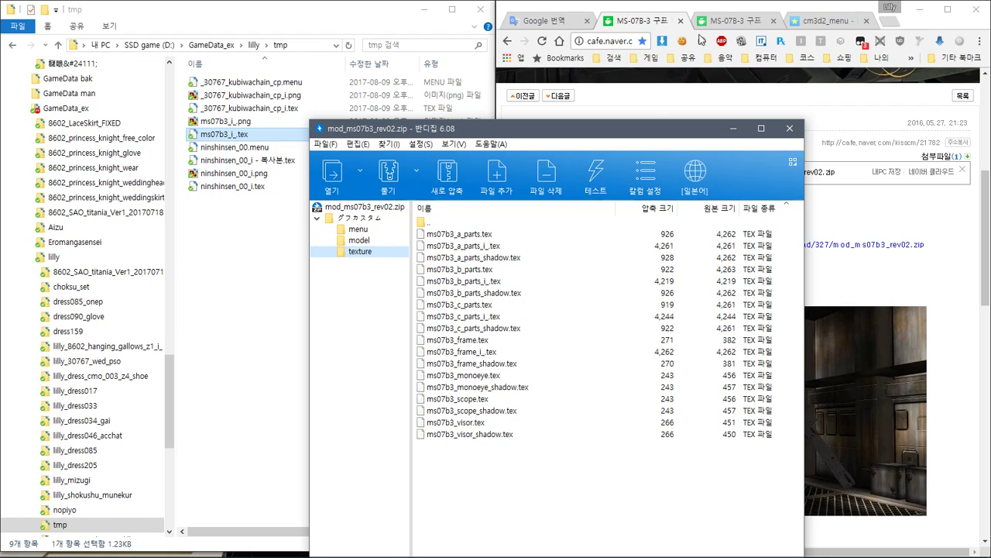
Step: Save the attachment mod_ms07b3_rev01.zip from the original MS-07B-3 구프 커스텀 post to the PC and open the archive in Bandizip
click(721, 21)
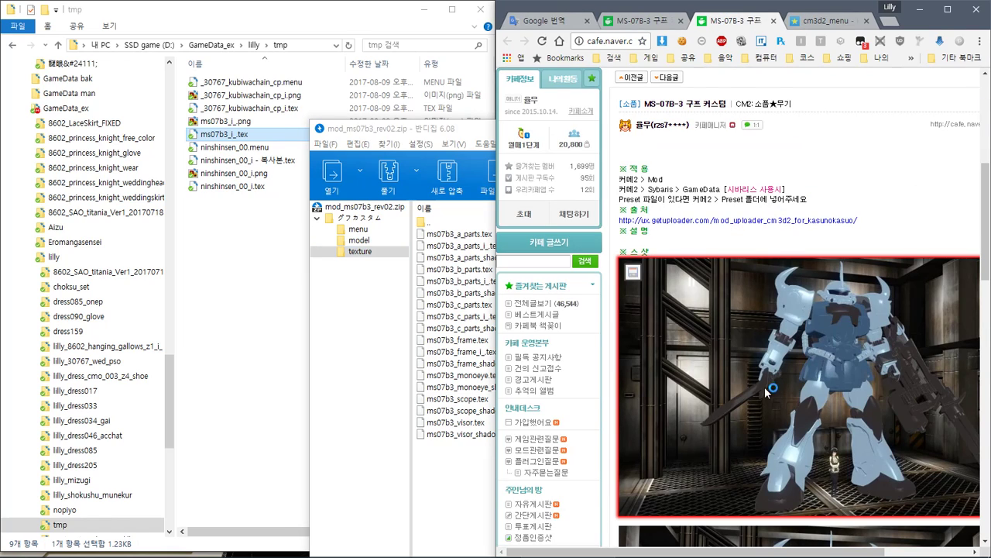
scroll(852, 233, right, 3)
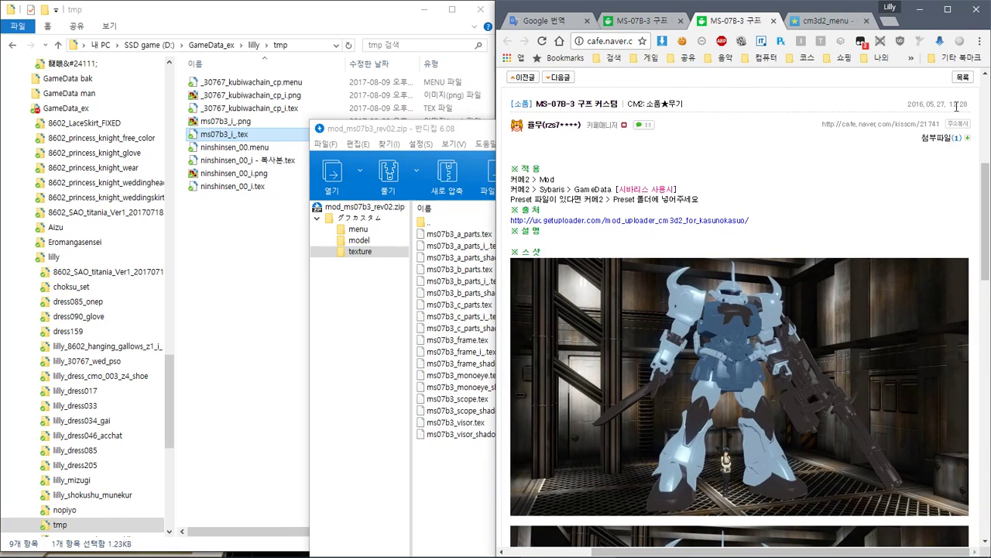
click(933, 143)
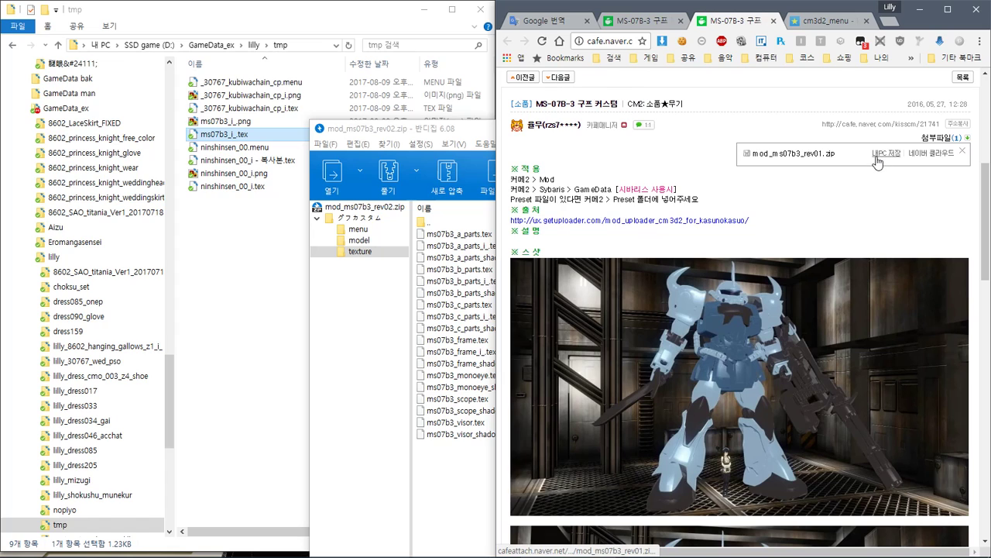
click(878, 154)
click(581, 539)
drag(411, 6, 990, 131)
Step: Set the mod_ms07b3_rev01.zip archive's code page to Japanese and view the texture folder inside グフカスタム
click(867, 177)
click(875, 223)
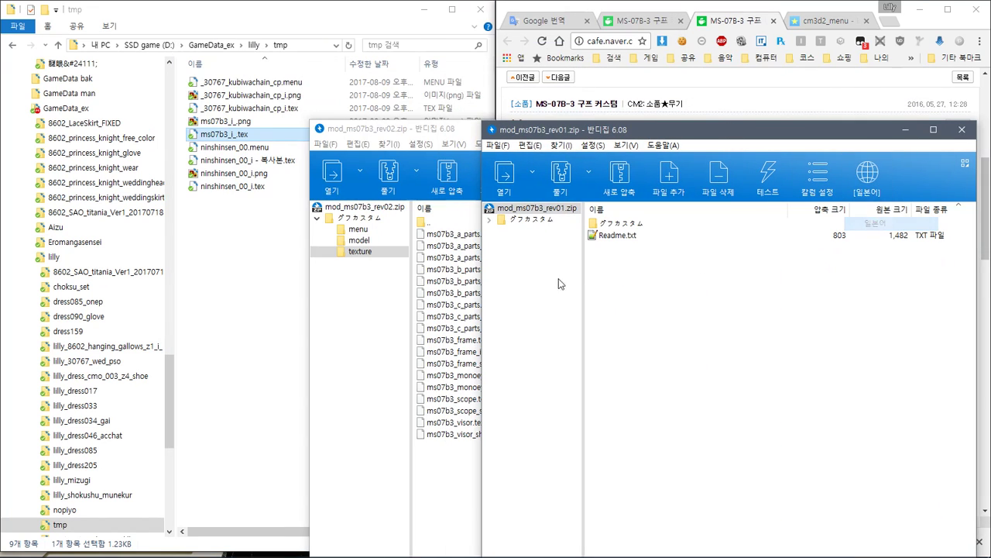
click(550, 221)
click(553, 254)
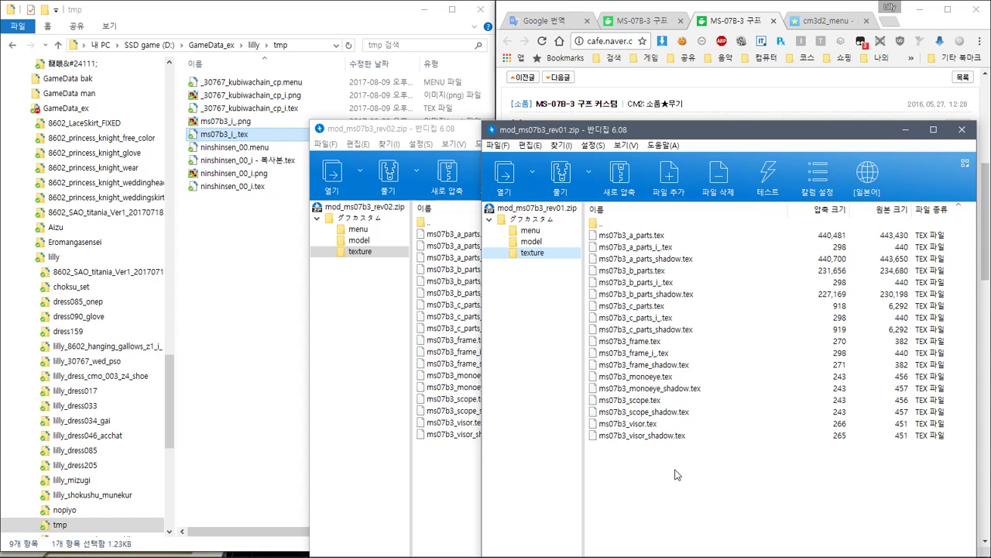
Step: Compare the model, texture and menu folders of mod_ms07b3_rev02.zip with those of mod_ms07b3_rev01.zip
click(352, 251)
click(358, 240)
key(alt+Tab)
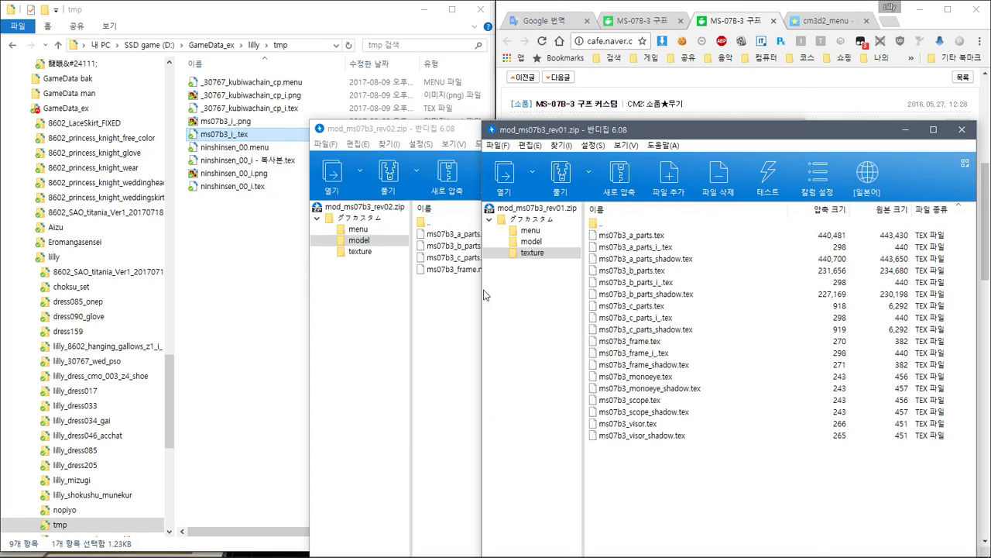
click(531, 240)
click(358, 252)
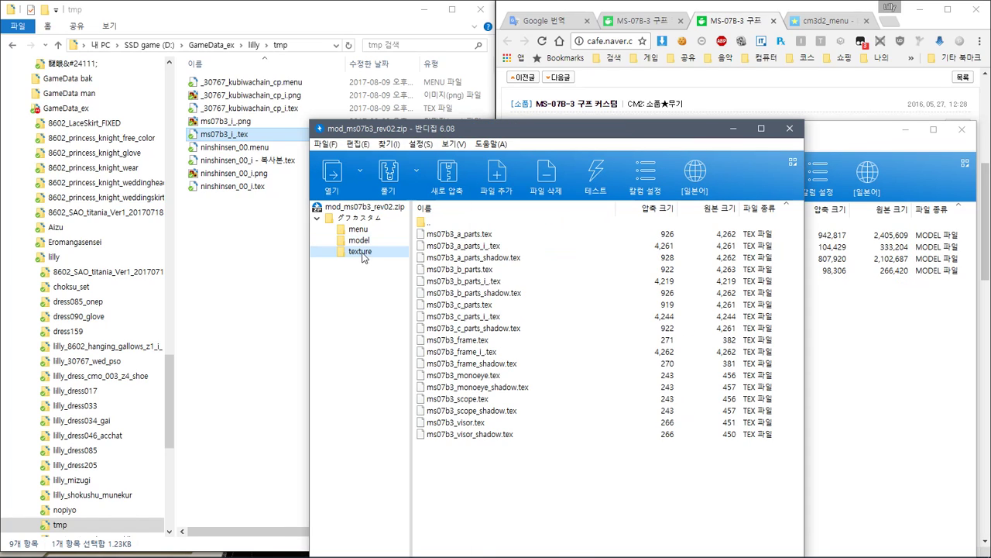
click(357, 221)
click(360, 231)
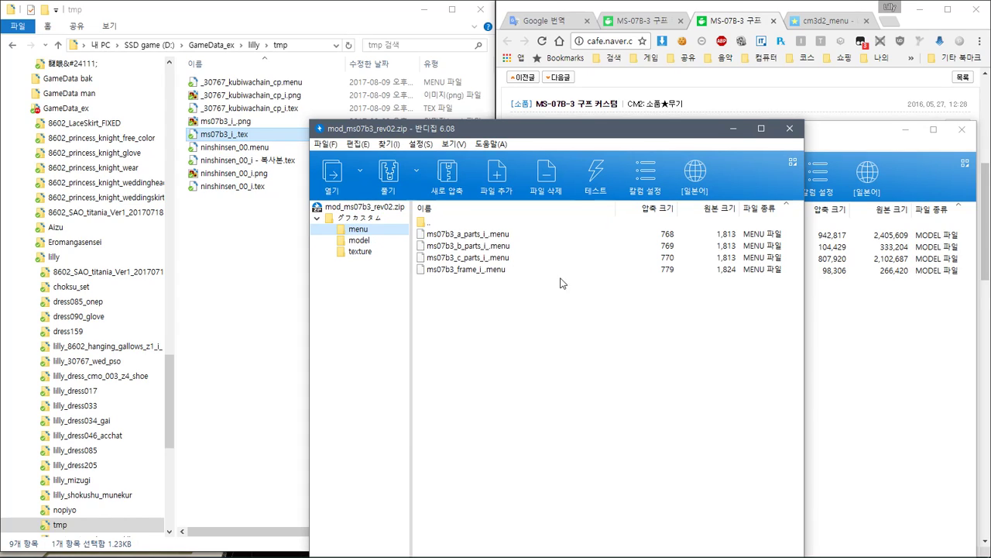
click(918, 341)
click(537, 235)
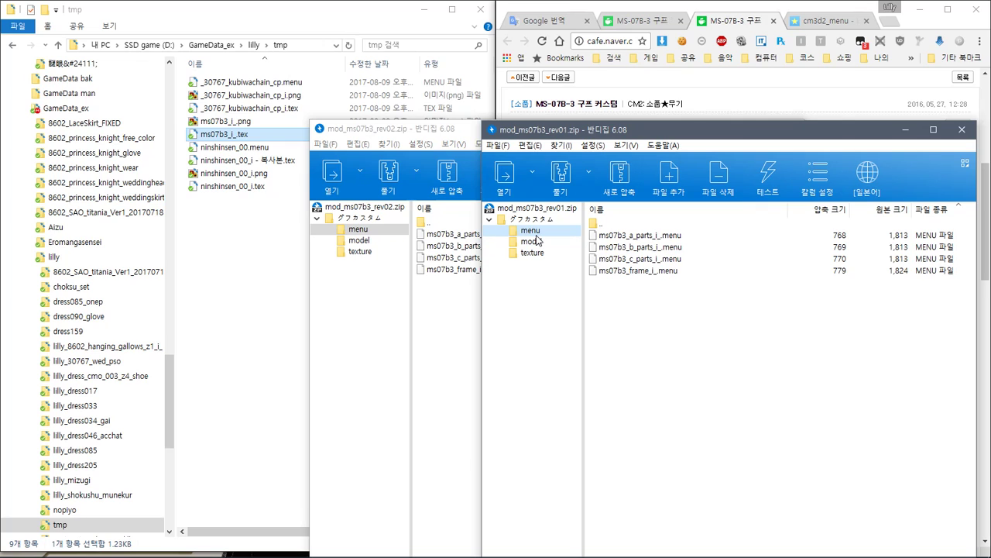
Step: Switch to CUSTOM MAID 3D 2, check the グフカスタムの胴 item, dismiss its error and close the item's variation window
key(alt+Tab)
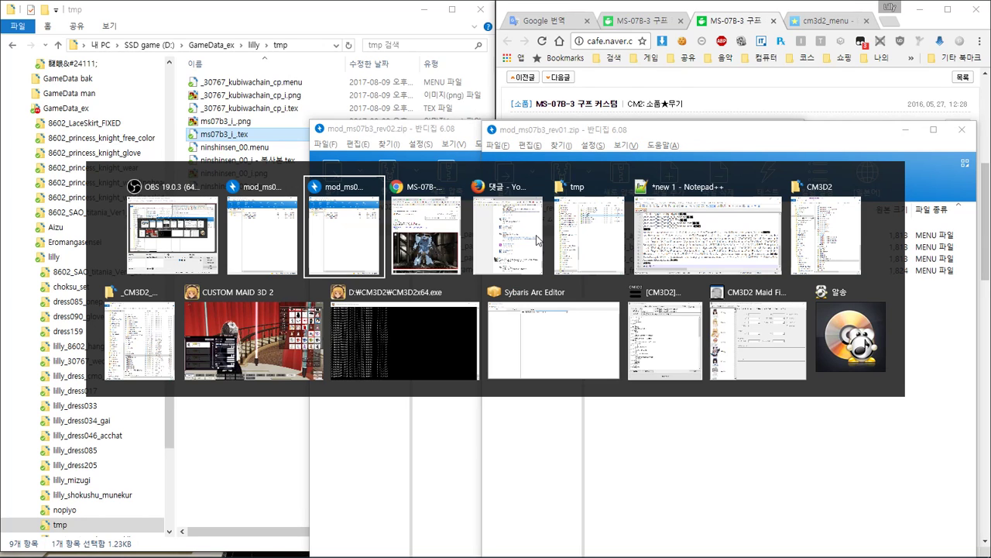
click(306, 364)
click(850, 151)
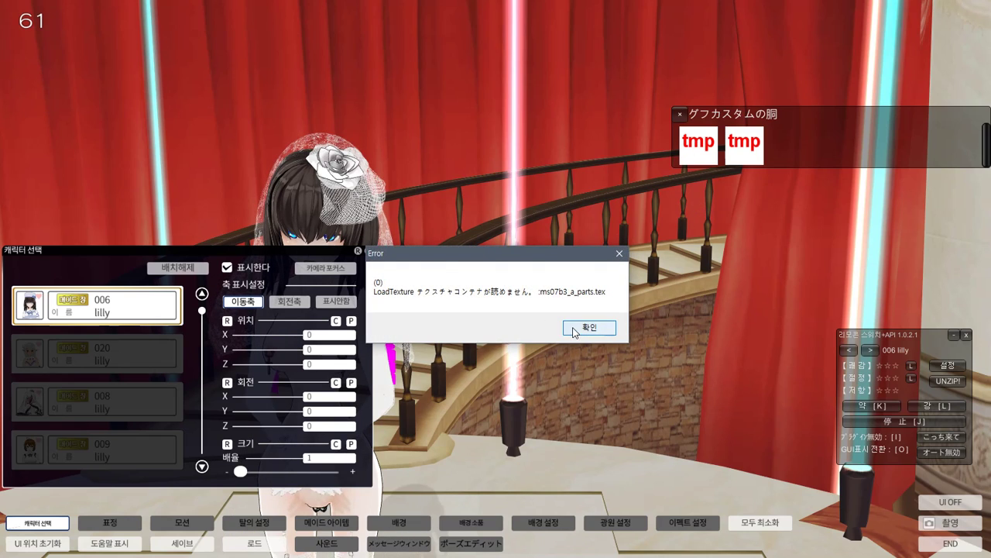
click(589, 328)
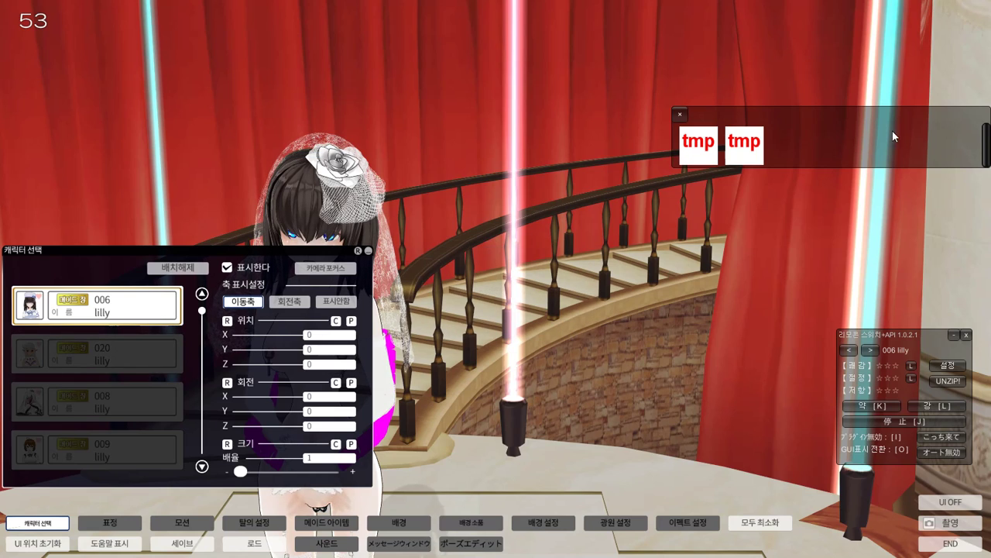
click(682, 114)
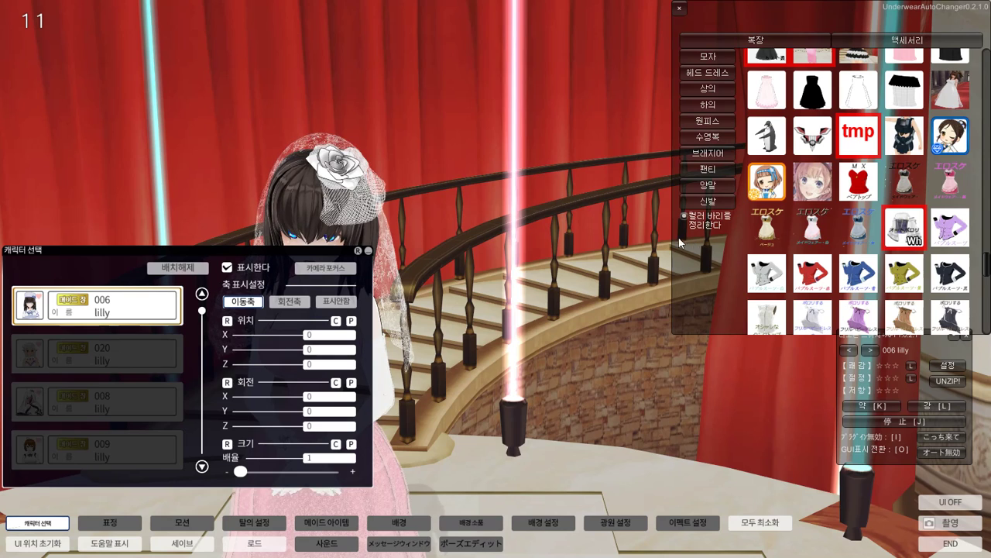
Step: Switch to Chrome and review the screenshots in the original MS-07B-3 구프 커스텀 post
key(alt+Tab)
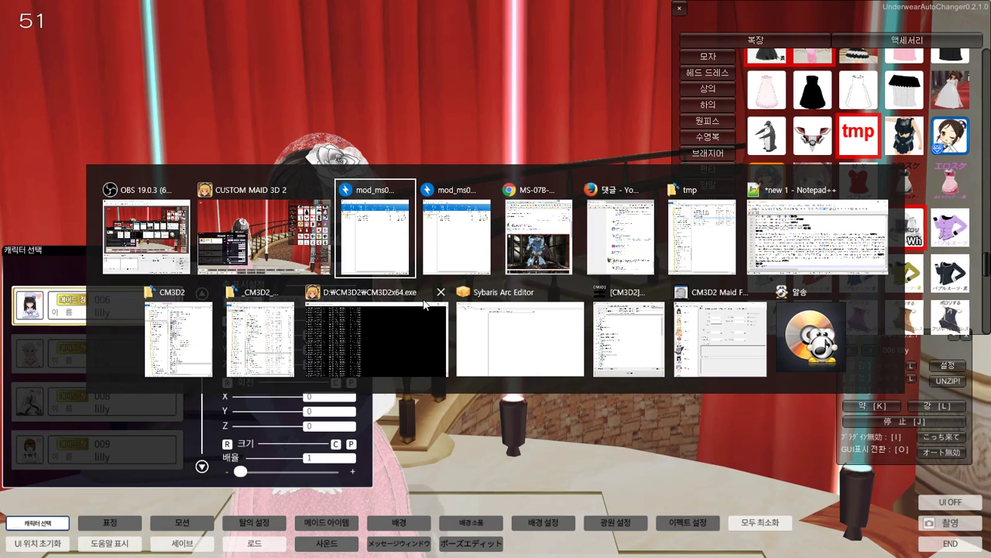
click(539, 236)
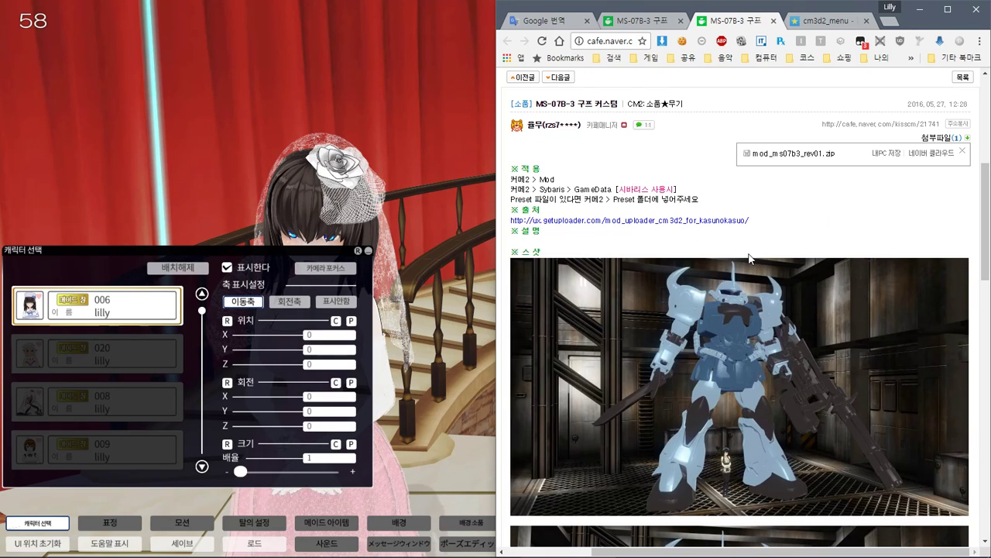
scroll(695, 379, down, 1)
scroll(695, 380, down, 5)
scroll(695, 379, up, 4)
Step: Return to Bandizip and show the root contents of both the rev02 and rev01 archives
mouse_move(555, 529)
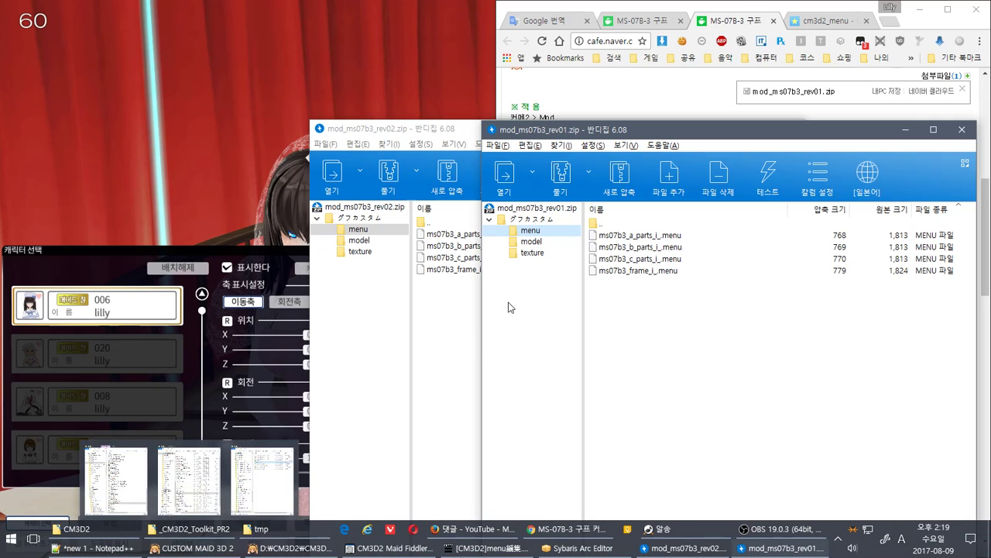
click(363, 207)
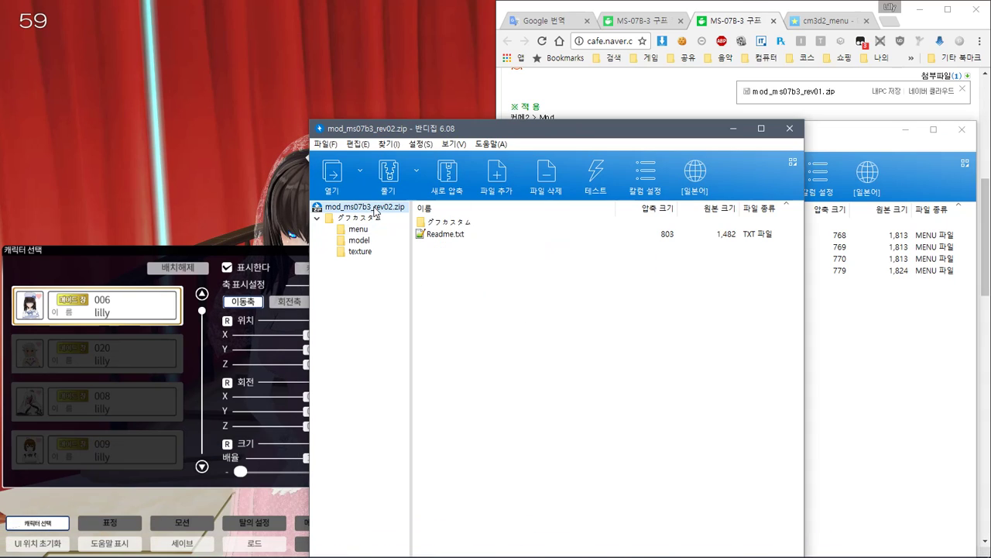
click(931, 381)
click(537, 209)
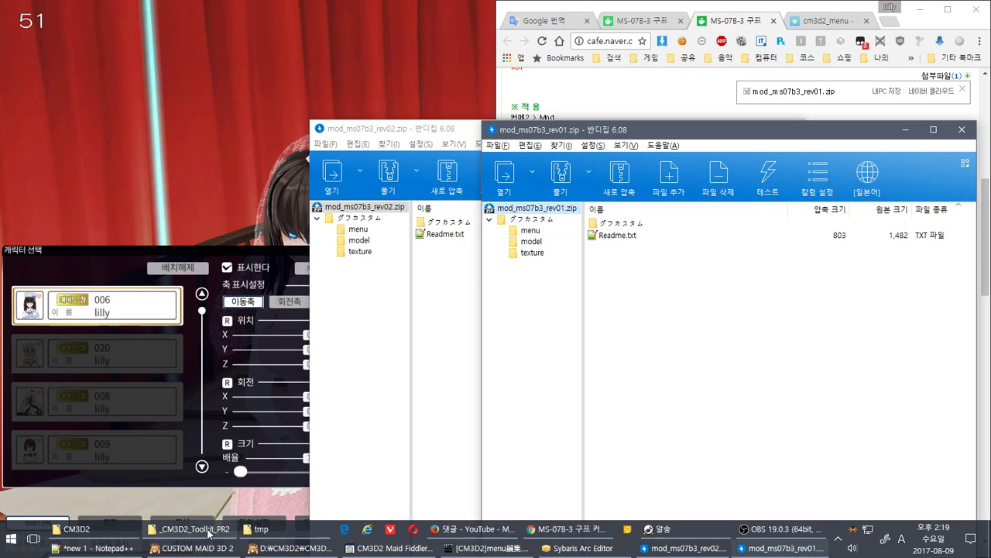
Step: Extract the グフカスタム folder from mod_ms07b3_rev01.zip into D:\GameData and close the archive
click(259, 530)
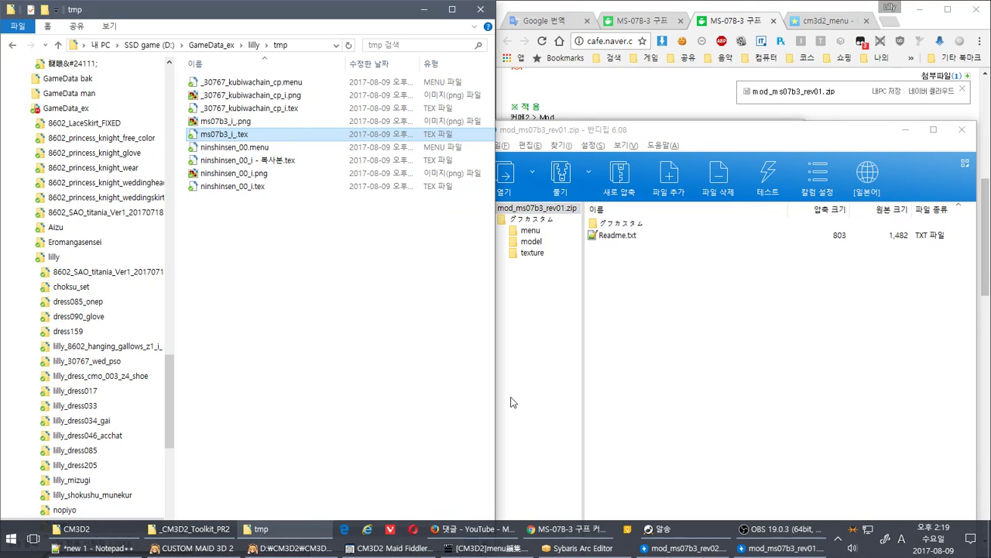
drag(168, 358, 194, 159)
click(96, 227)
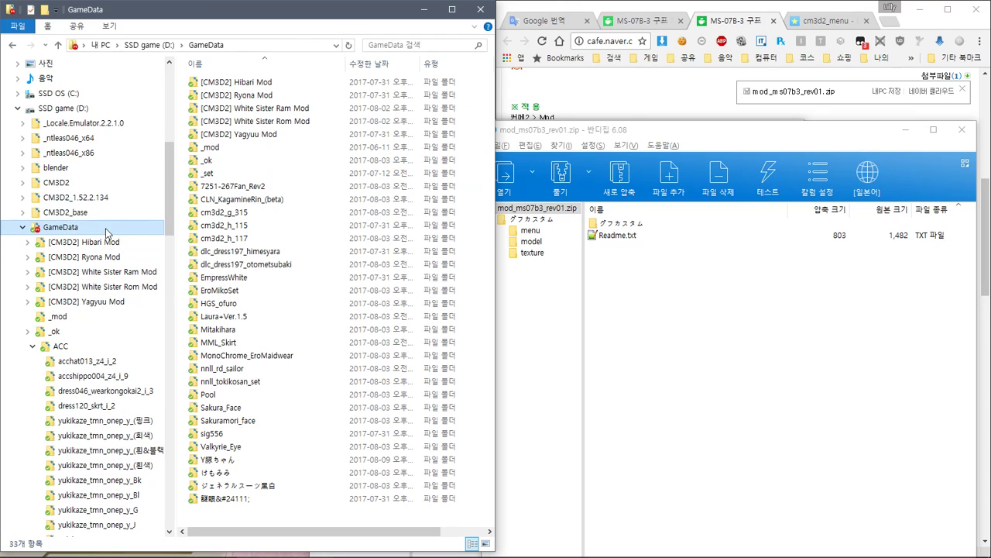
click(724, 281)
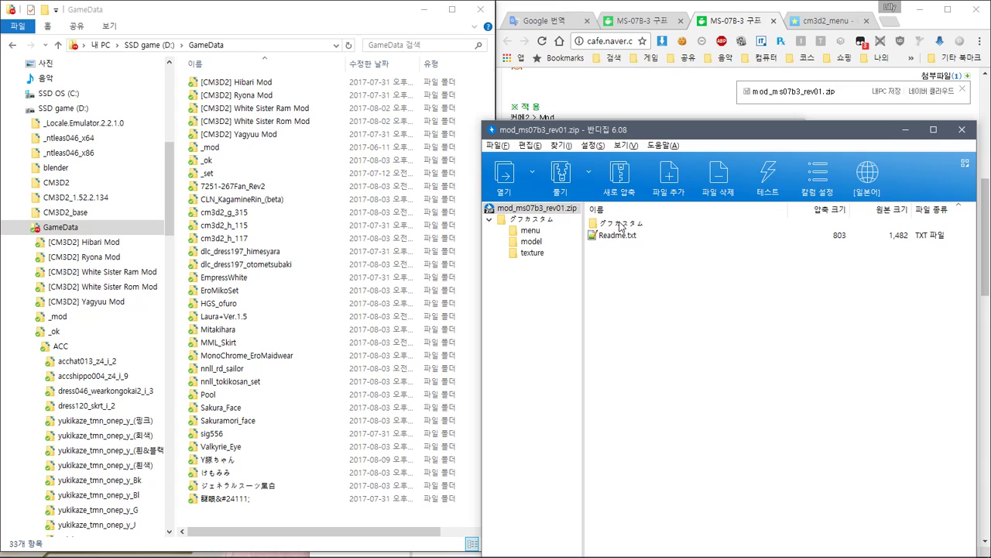
drag(620, 223, 264, 528)
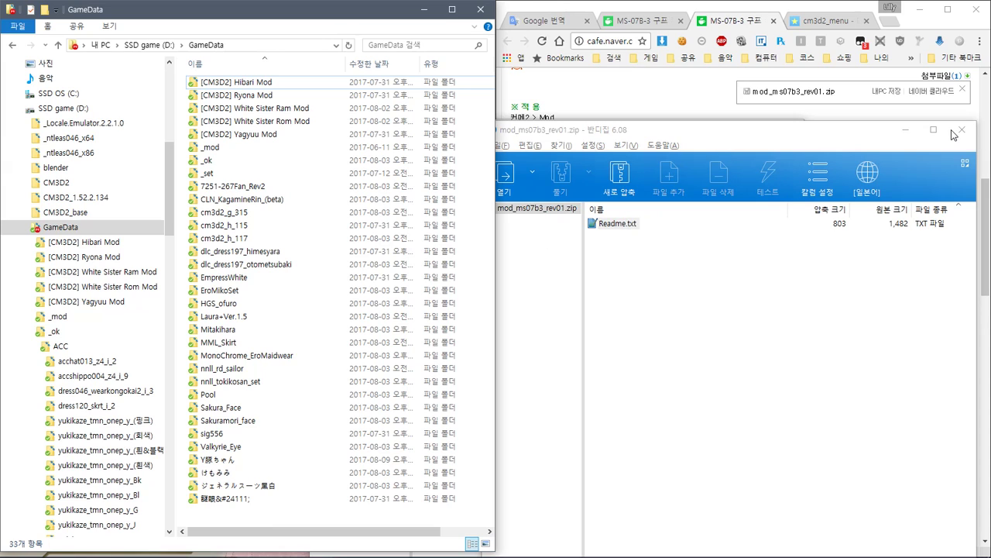
click(962, 129)
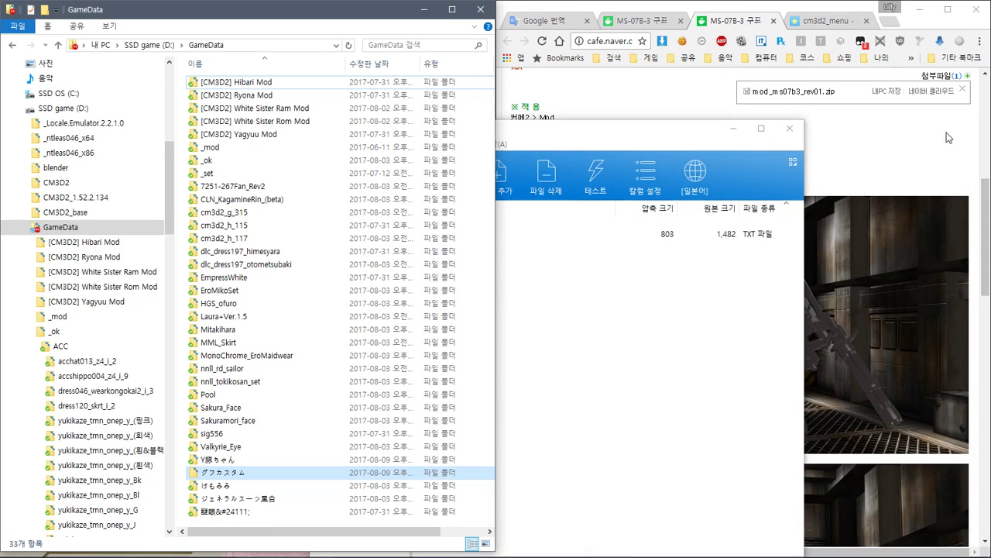
Step: Extract the グフカスタム folder from mod_ms07b3_rev02.zip into D:\GameData as well and close the archive
click(612, 169)
drag(609, 133, 880, 131)
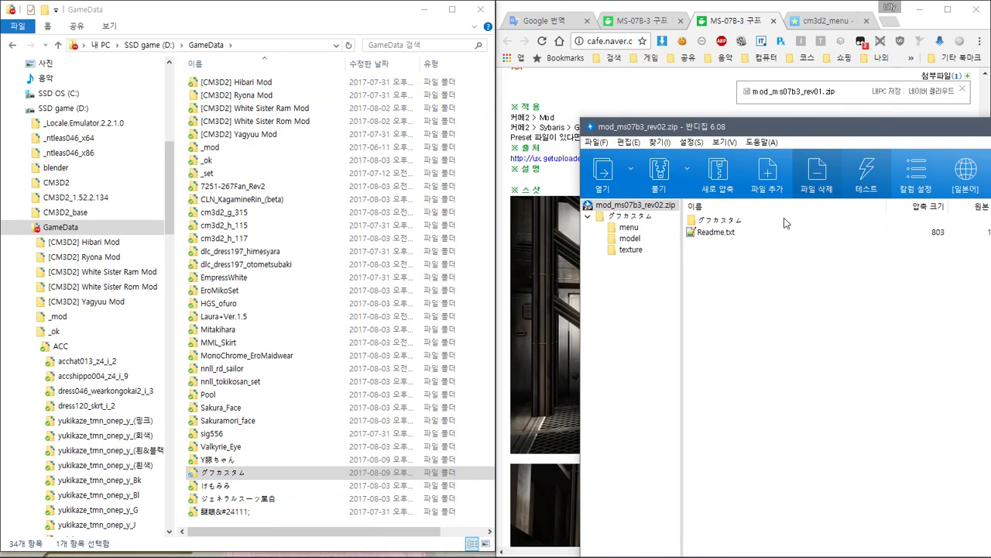
drag(721, 221, 262, 523)
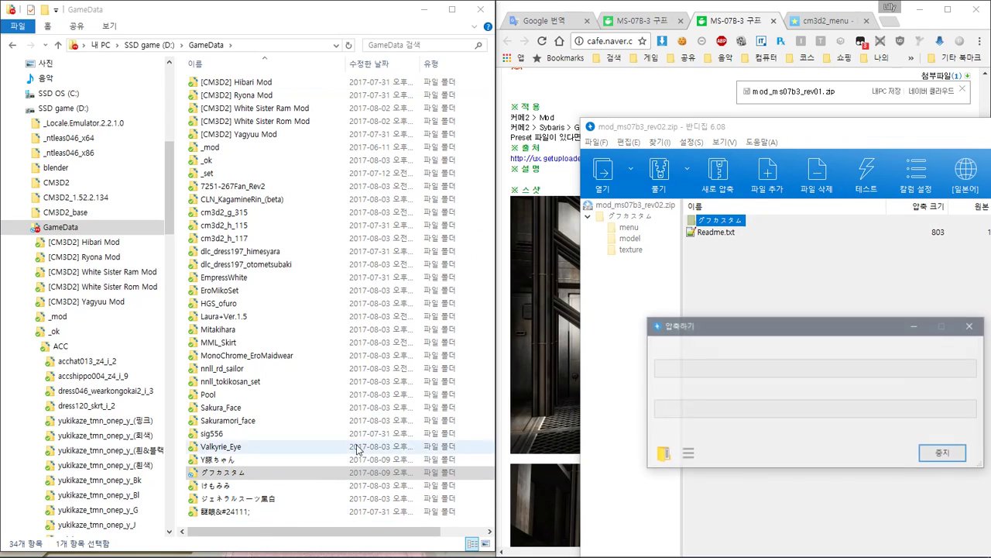
click(515, 194)
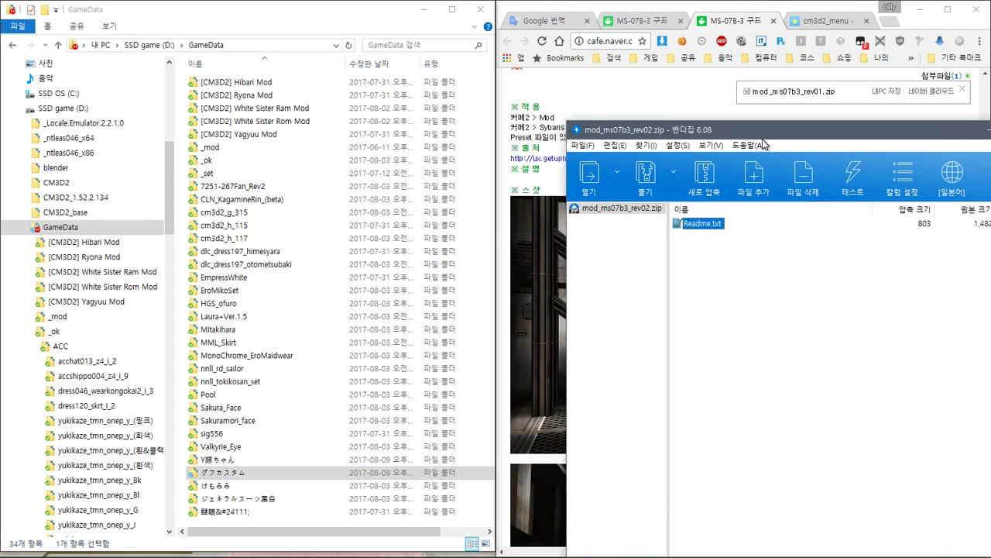
drag(796, 135, 461, 186)
click(730, 178)
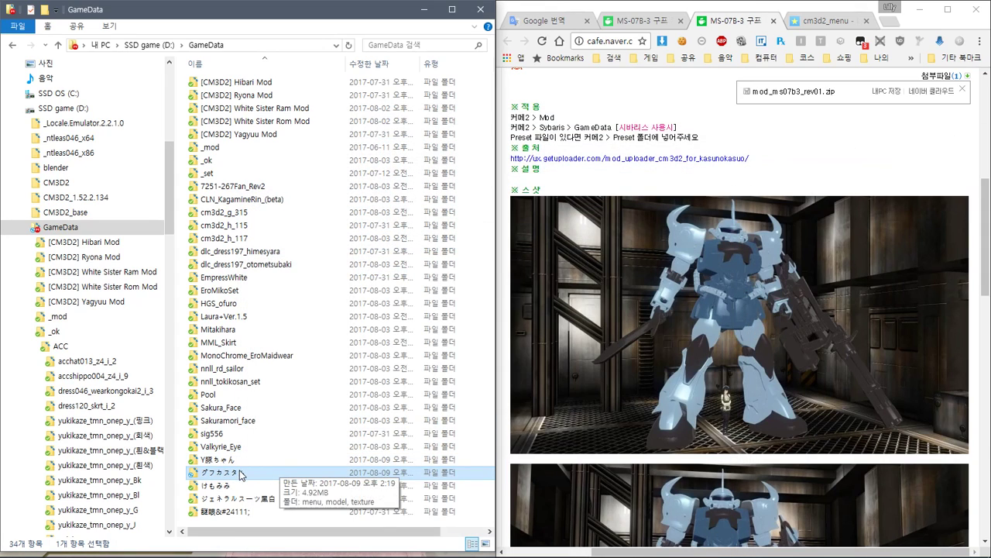
Step: Copy the name of the グフカスタム folder in GameData and search for it in Everything
click(240, 471)
mouse_move(496, 552)
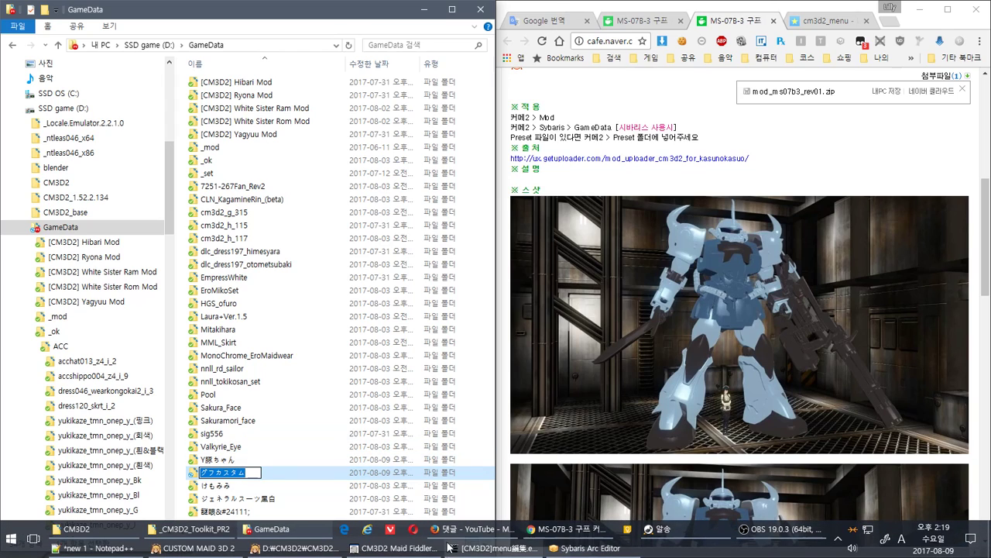
click(130, 553)
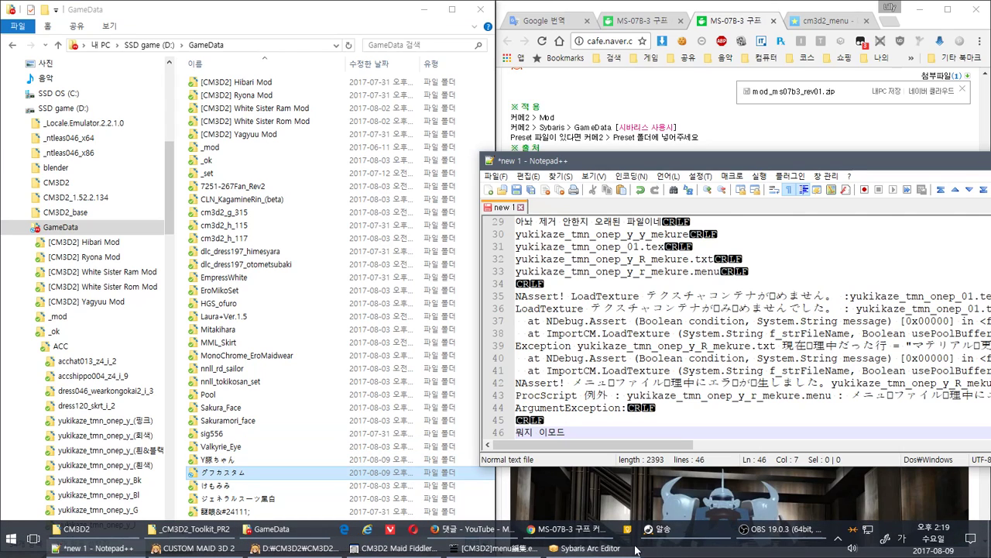
click(873, 533)
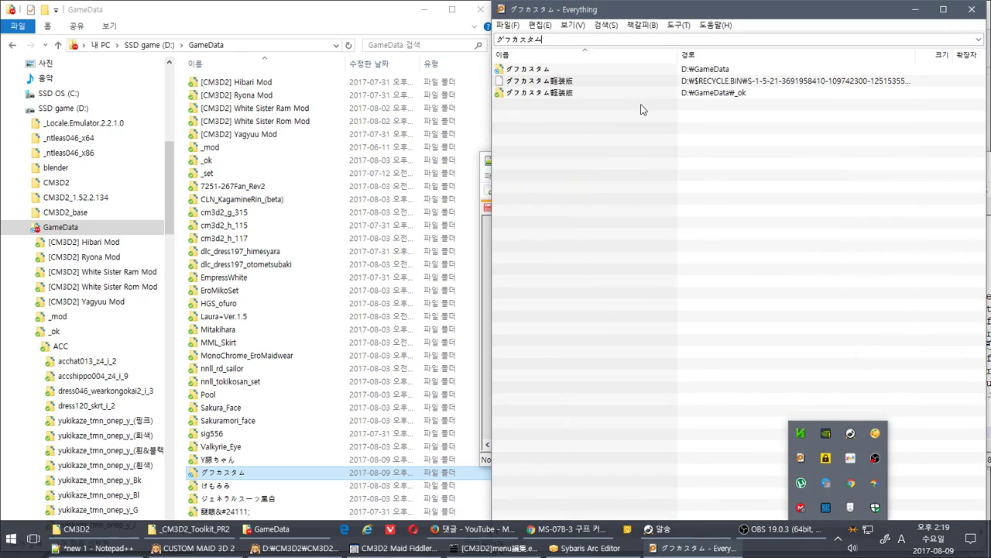
Step: Open グフカスタム軽装版 from the search results and examine the part subfolders inside its グフカスちゃん folder
double_click(542, 93)
drag(535, 36, 849, 122)
double_click(688, 192)
double_click(674, 188)
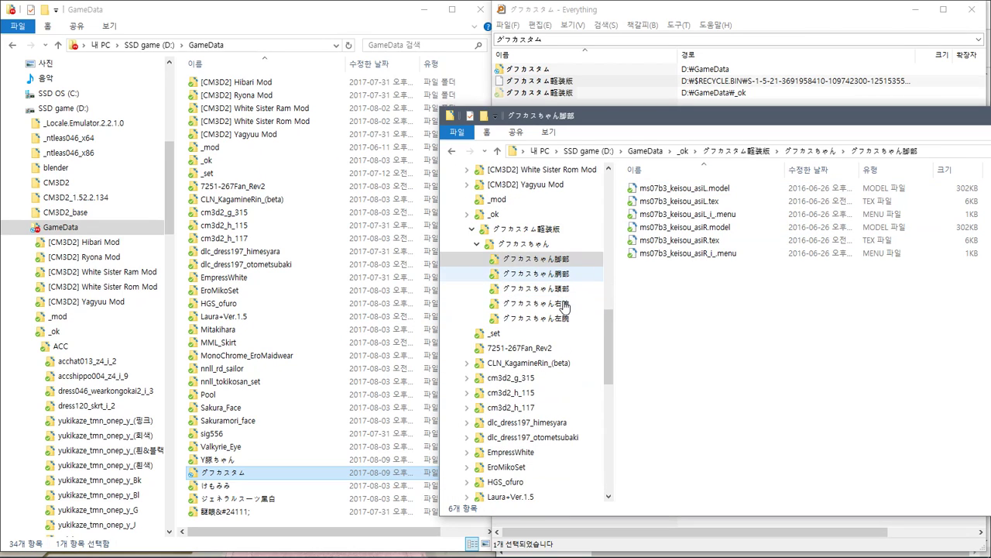
click(546, 275)
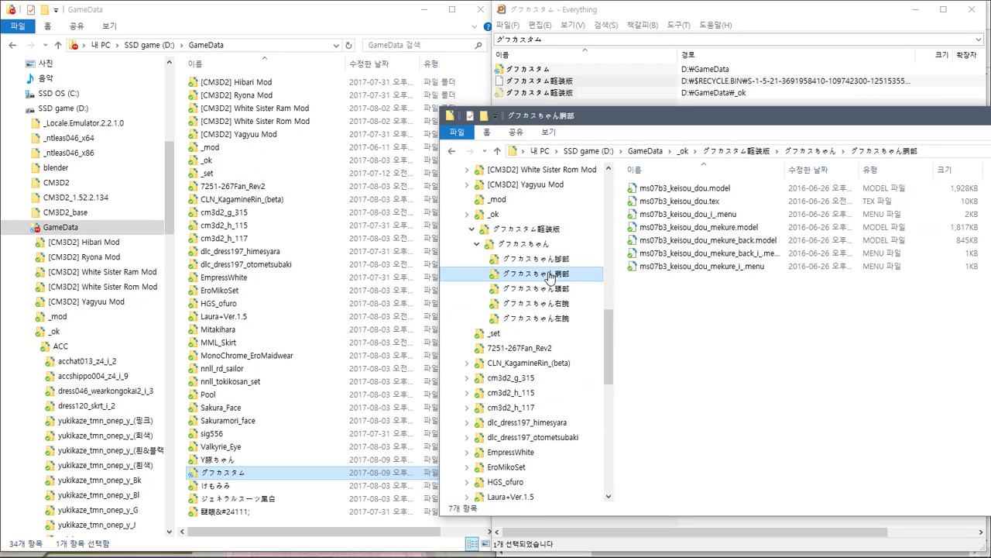
click(554, 289)
click(563, 304)
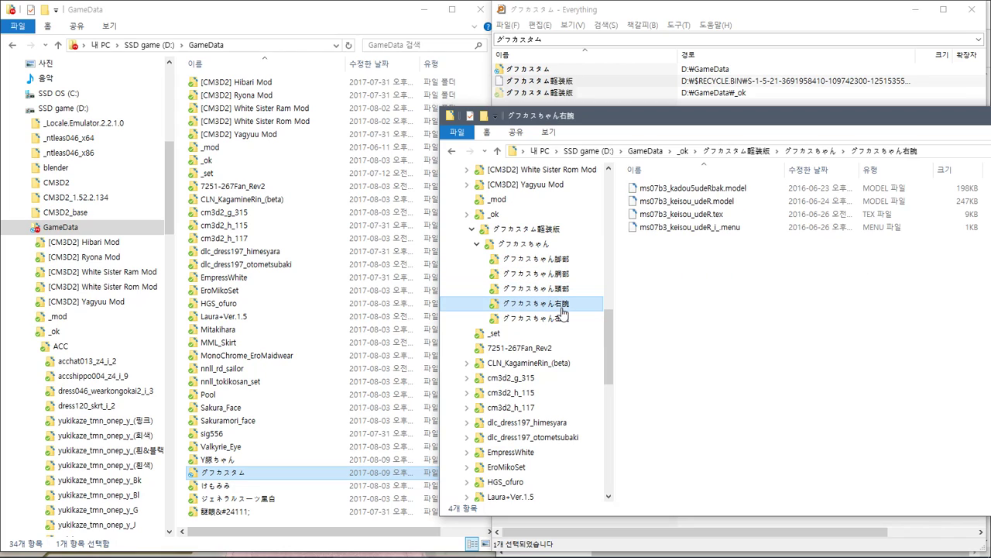
click(571, 320)
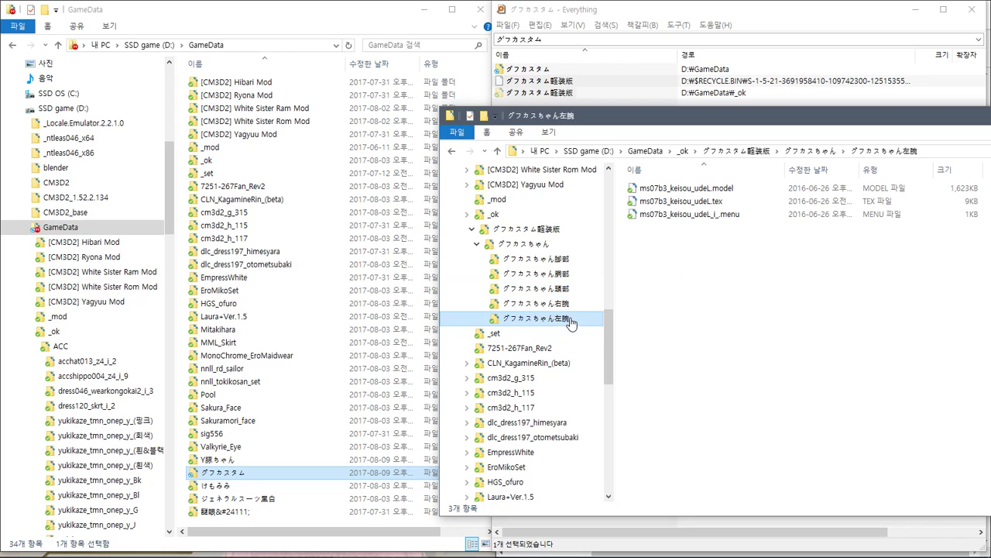
click(552, 245)
click(556, 231)
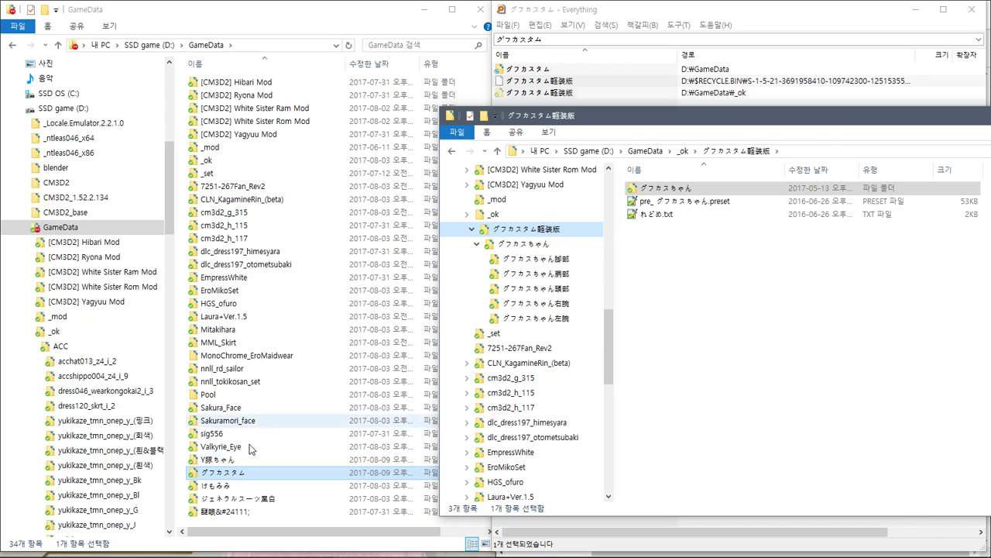
Step: Open the グフカスタム folder in GameData and bring up the Notepad++ notes
click(217, 472)
double_click(219, 473)
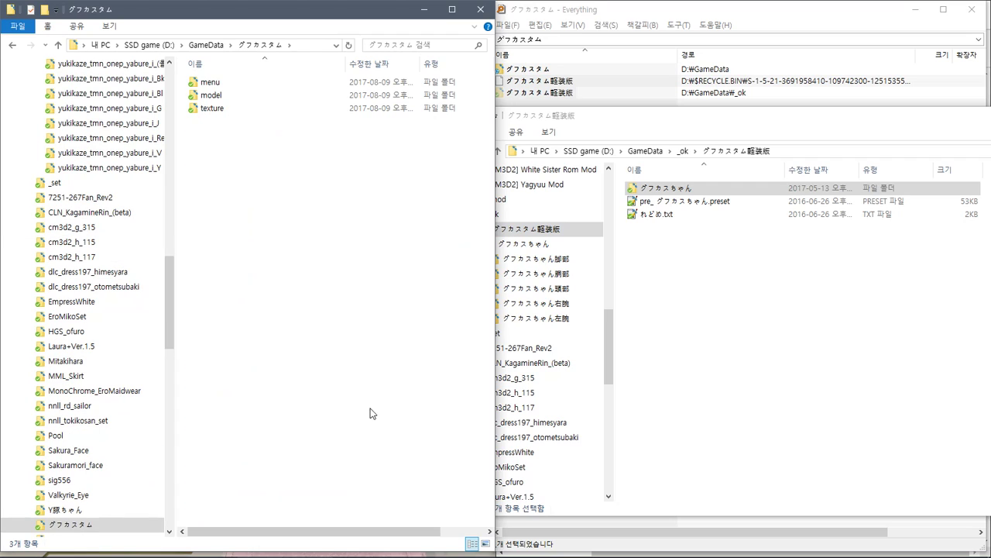
mouse_move(666, 553)
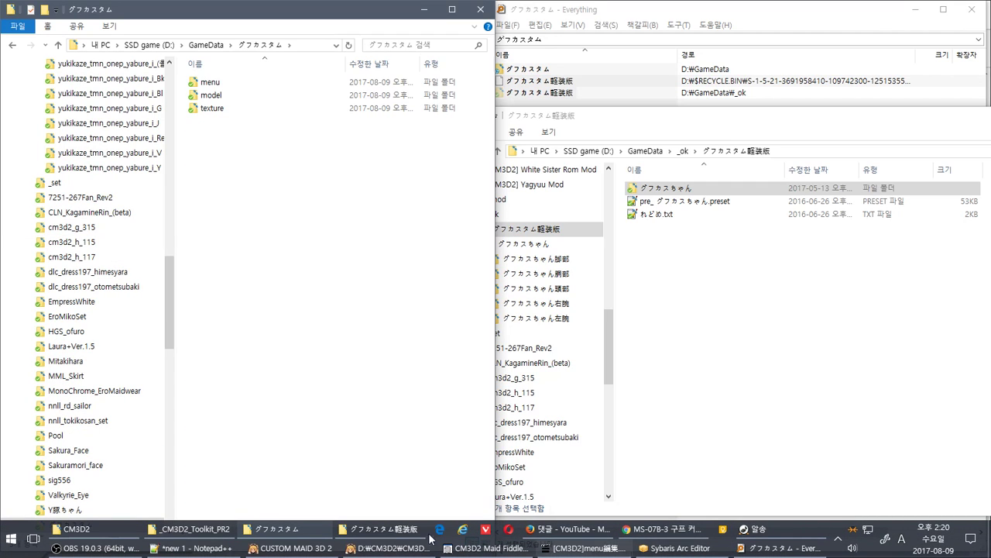
click(193, 547)
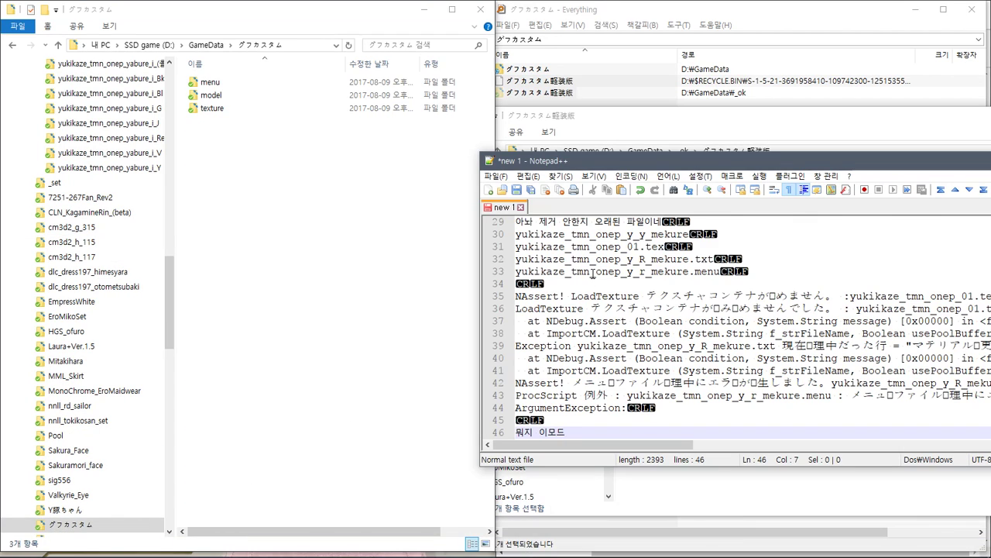
Step: Copy the name ms07b3 from the notes, search for it in Everything, look over the matching files and close the search
scroll(592, 273, up, 10)
drag(555, 358, 481, 361)
key(ctrl+c)
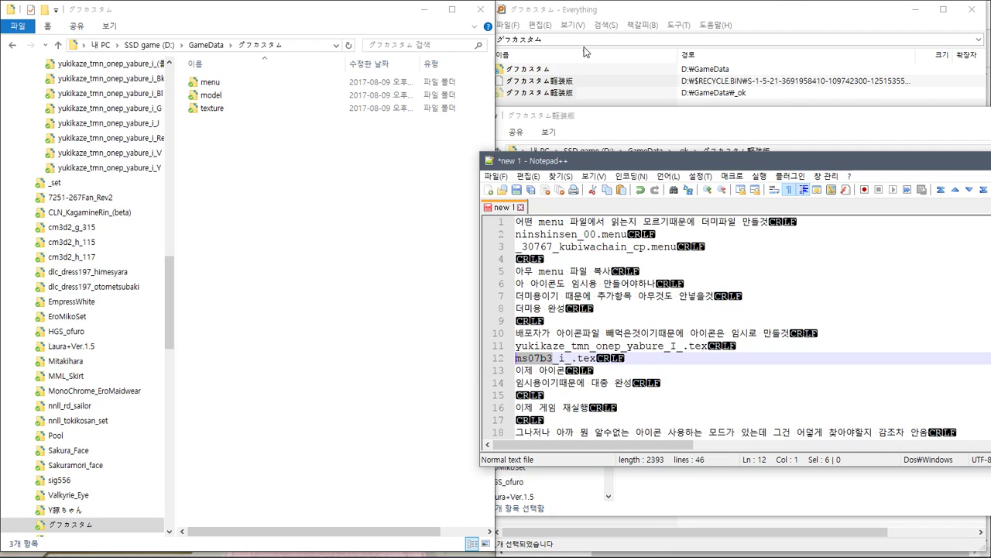
click(587, 38)
key(ctrl+v)
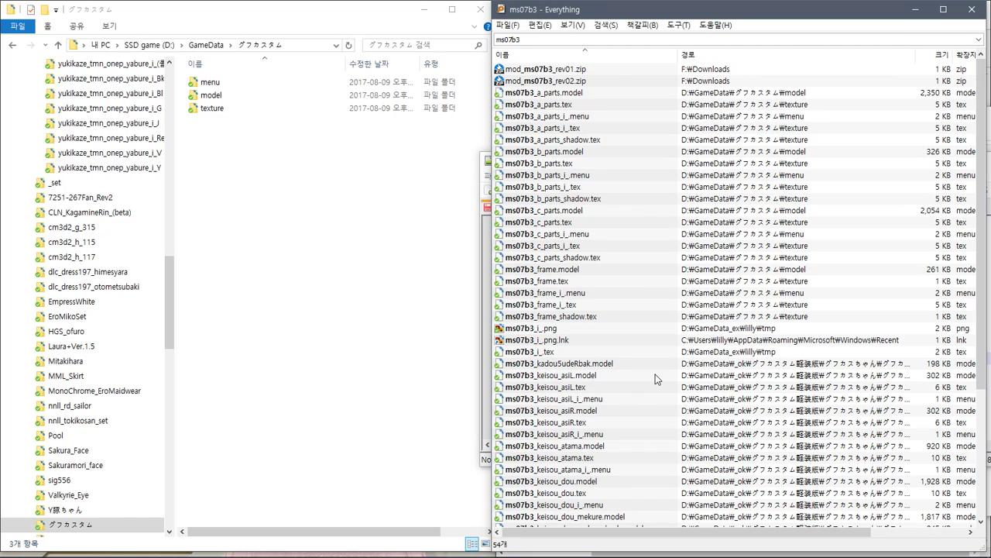
scroll(653, 375, down, 5)
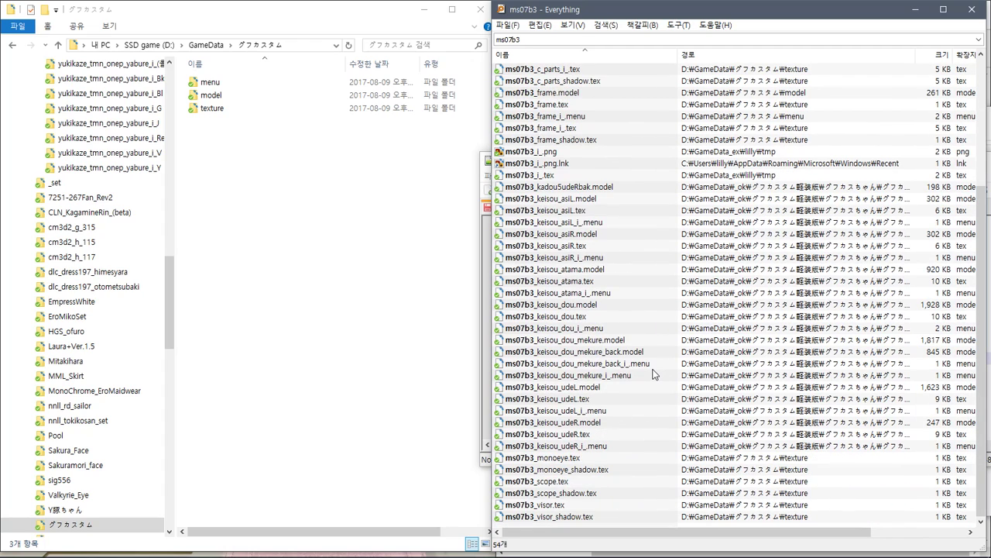
scroll(635, 439, up, 5)
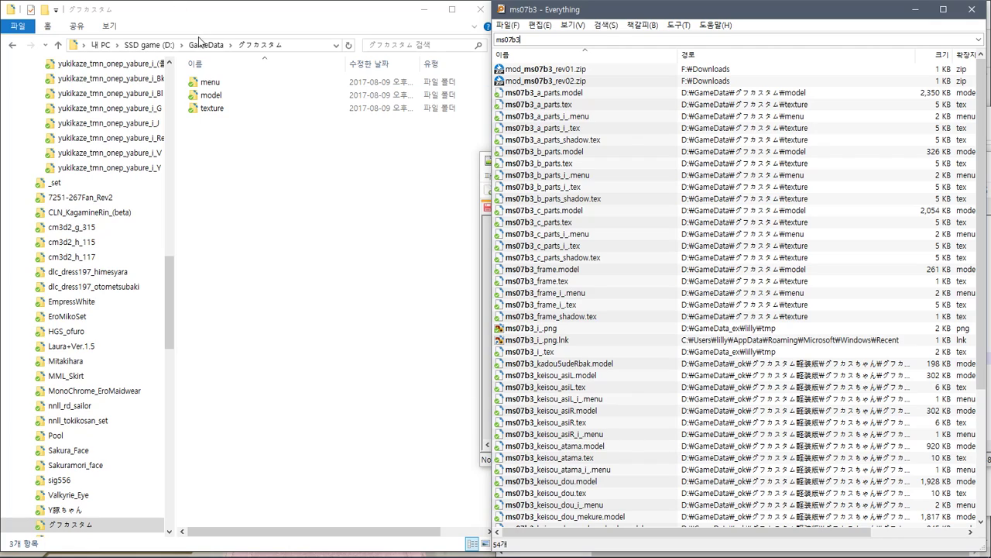
click(970, 10)
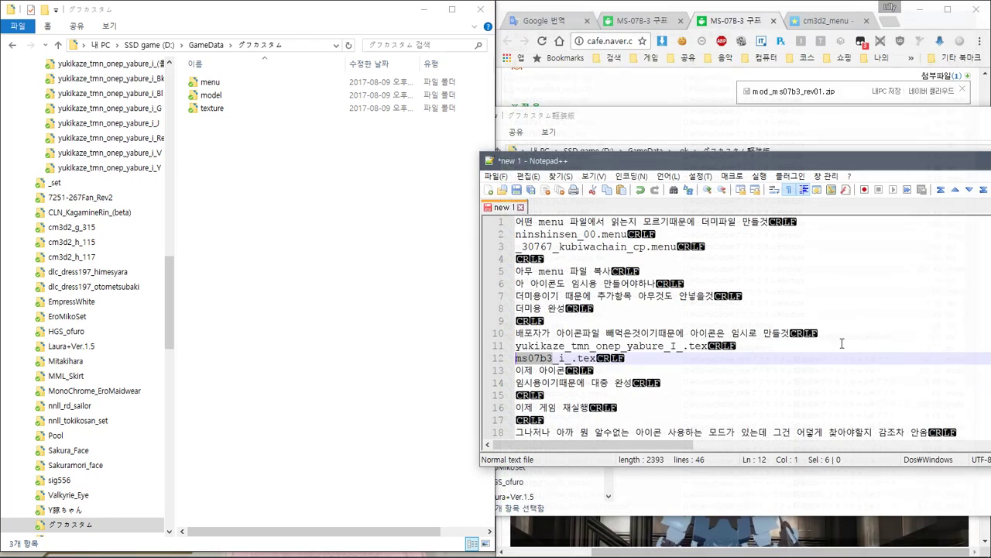
Step: Launch the CM3D2x64 game
key(alt+Tab)
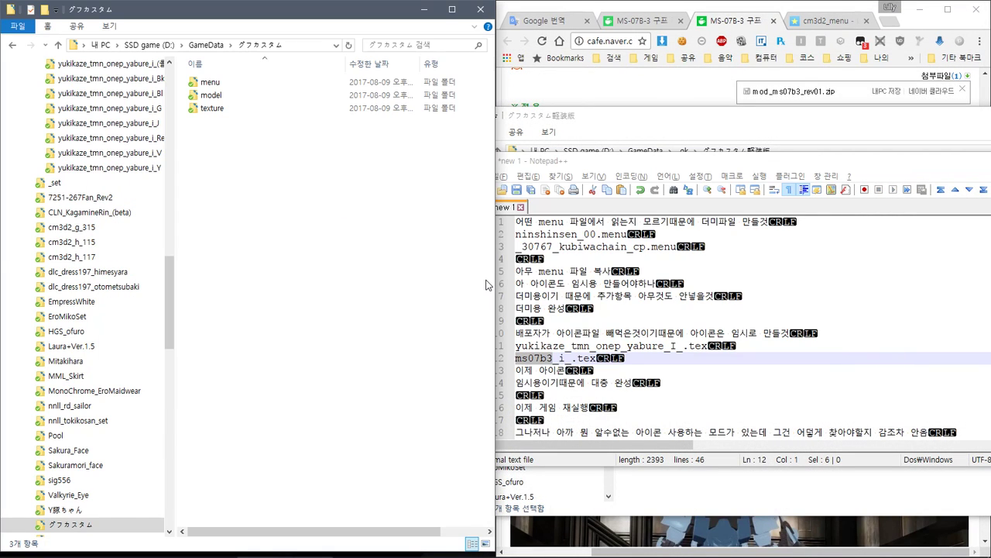
key(super)
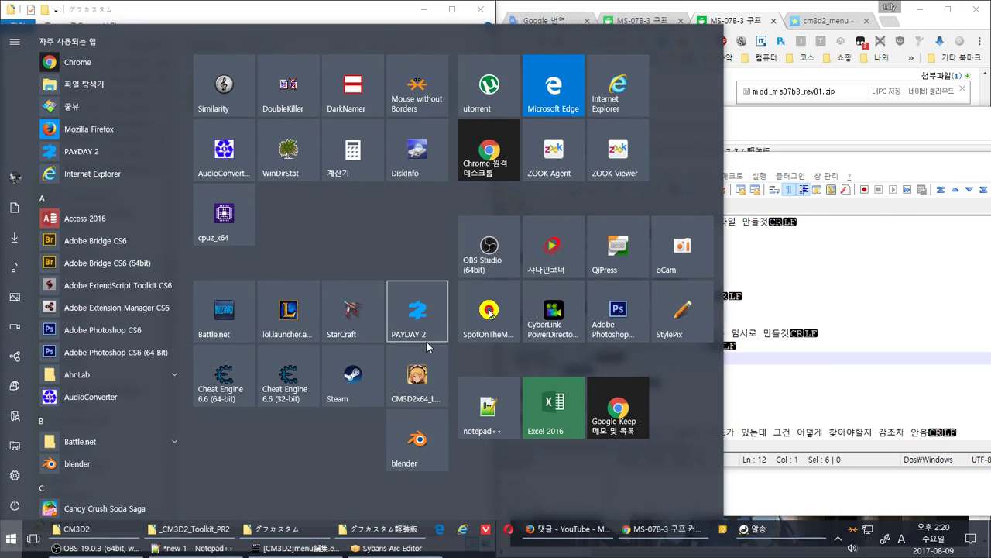
click(443, 395)
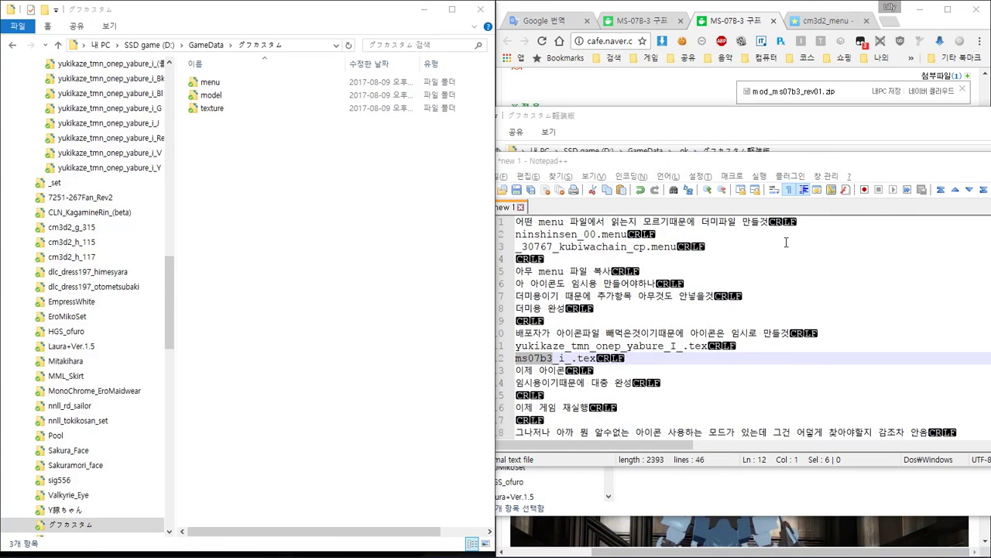
Step: Check the elapsed recording time in OBS and add 37:00 on a new line at the end of the Notepad++ notes
click(841, 271)
drag(865, 162, 752, 225)
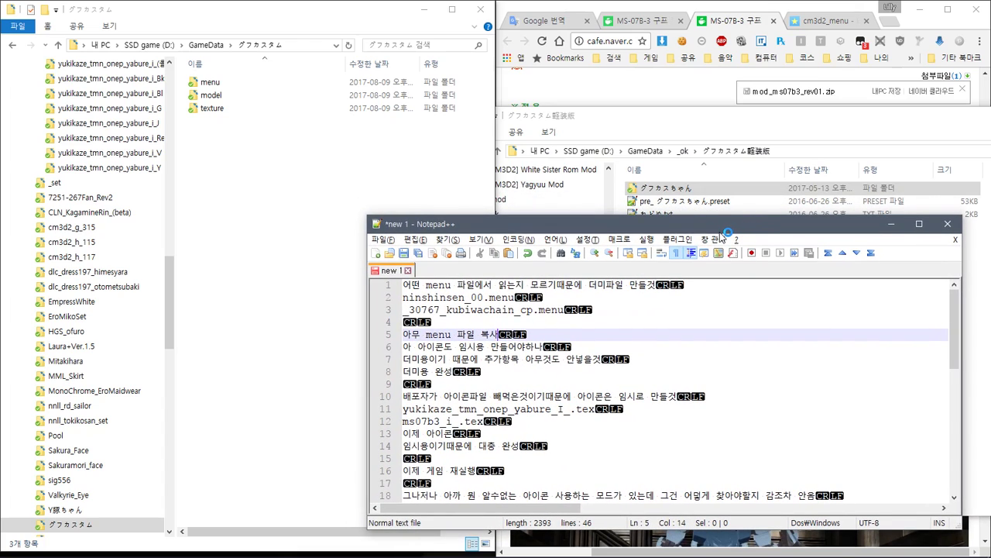
mouse_move(402, 553)
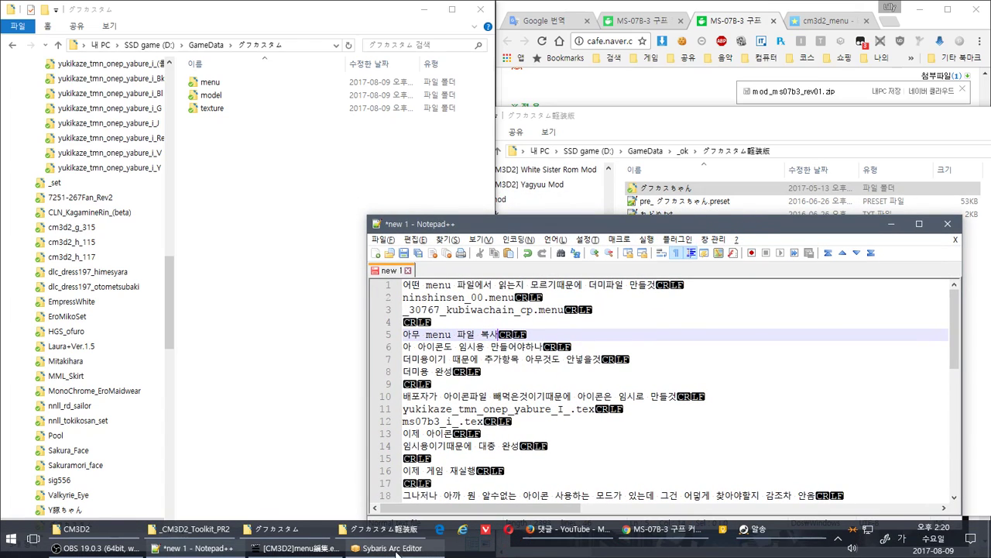
click(93, 548)
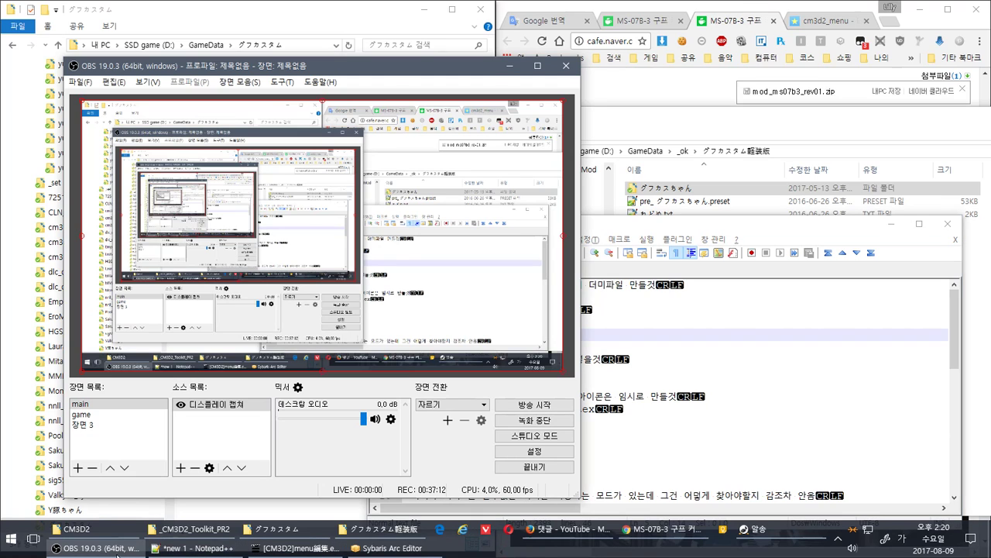
click(730, 470)
scroll(730, 470, down, 9)
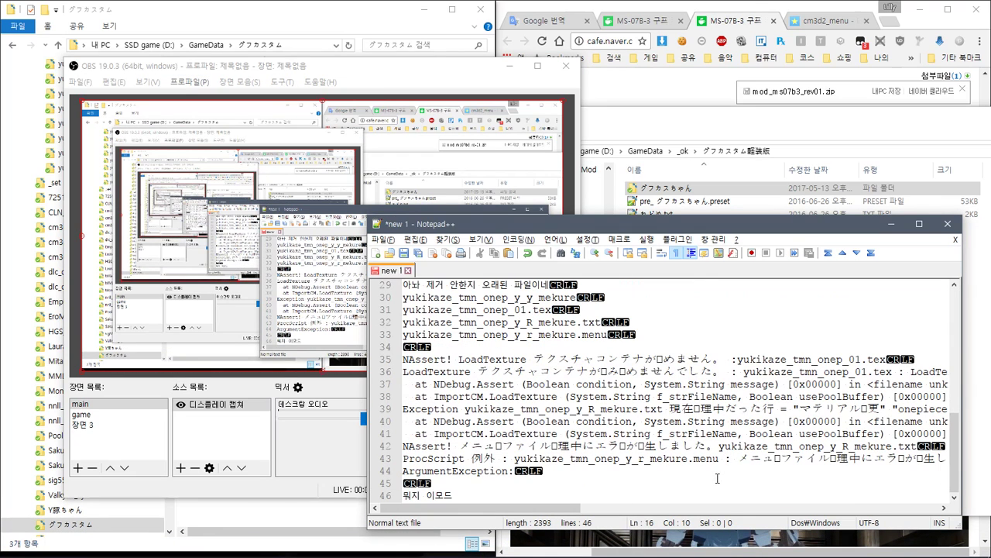
click(570, 494)
key(Return)
key(Return)
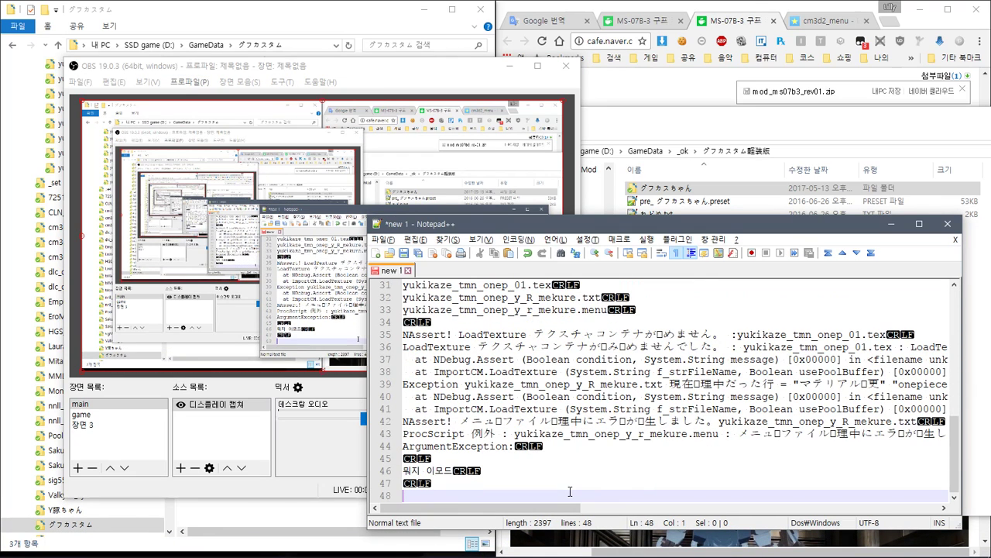
text(37:00)
key(alt+Tab)
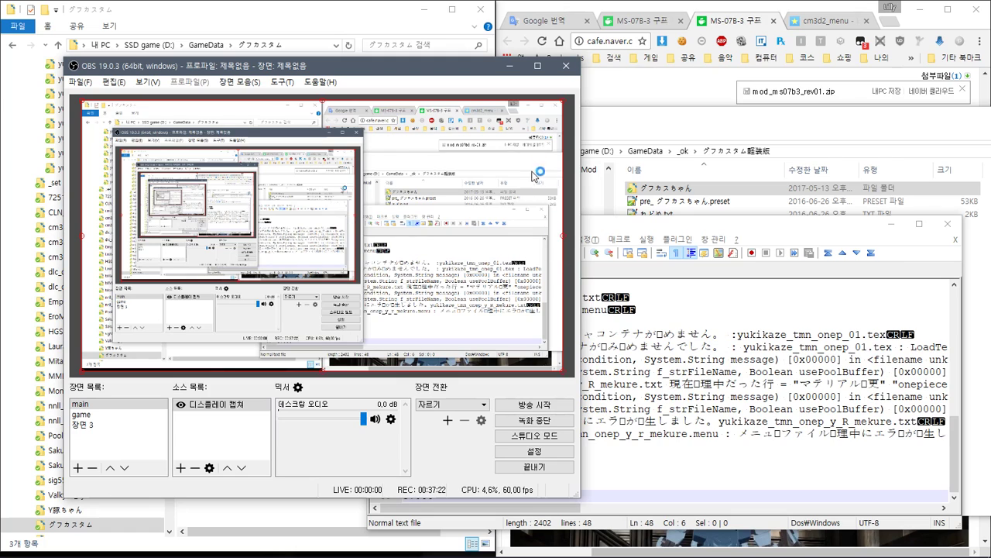
click(509, 67)
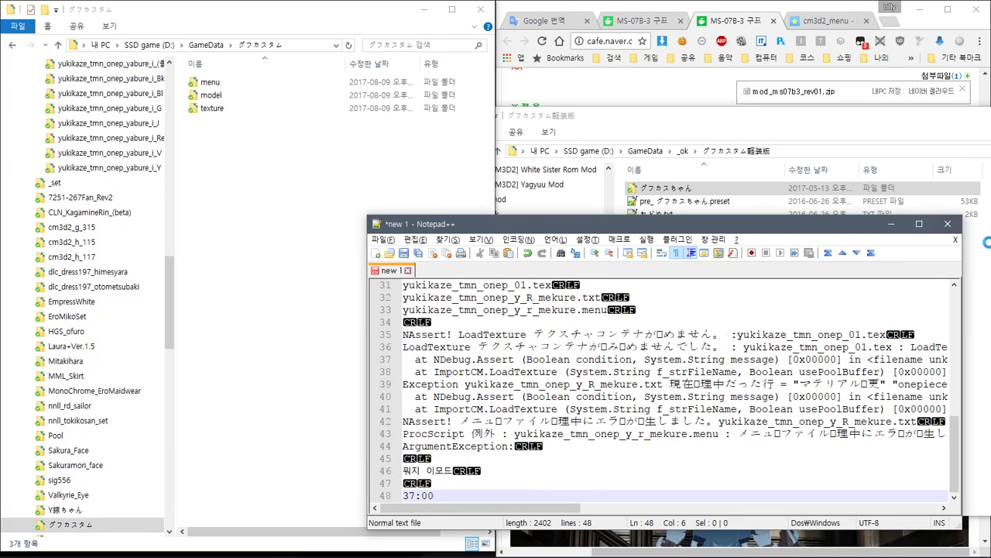
click(888, 225)
key(alt+Tab)
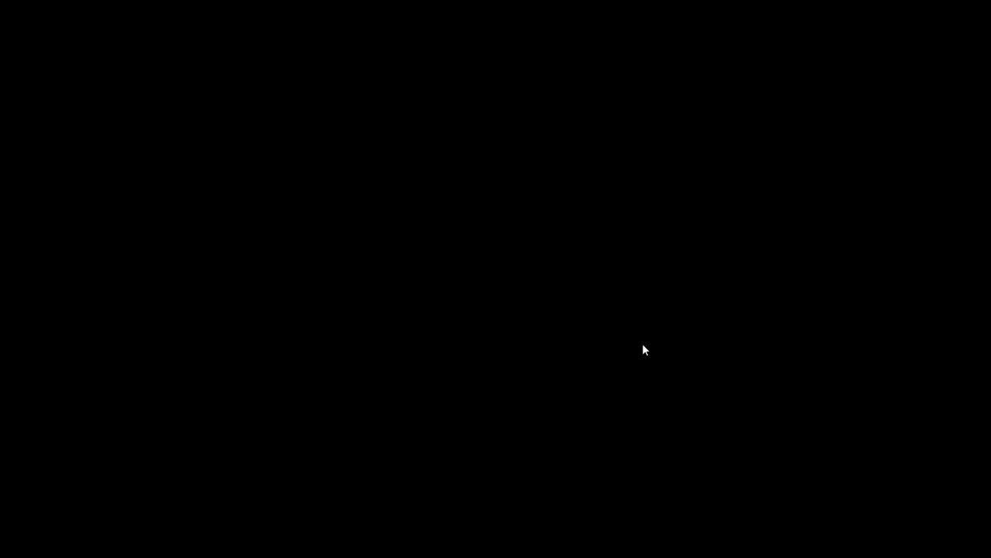
scroll(519, 395, down, 2)
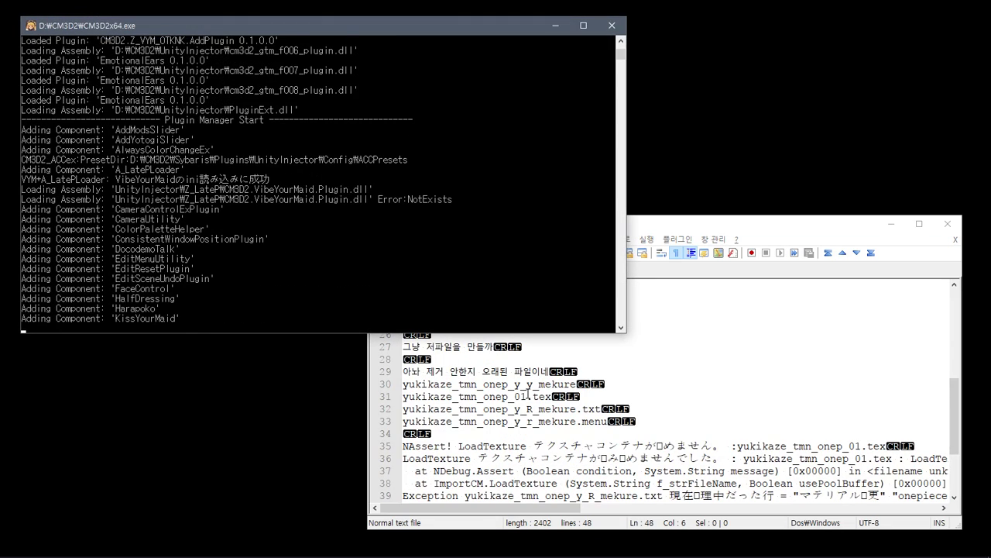
scroll(529, 395, up, 2)
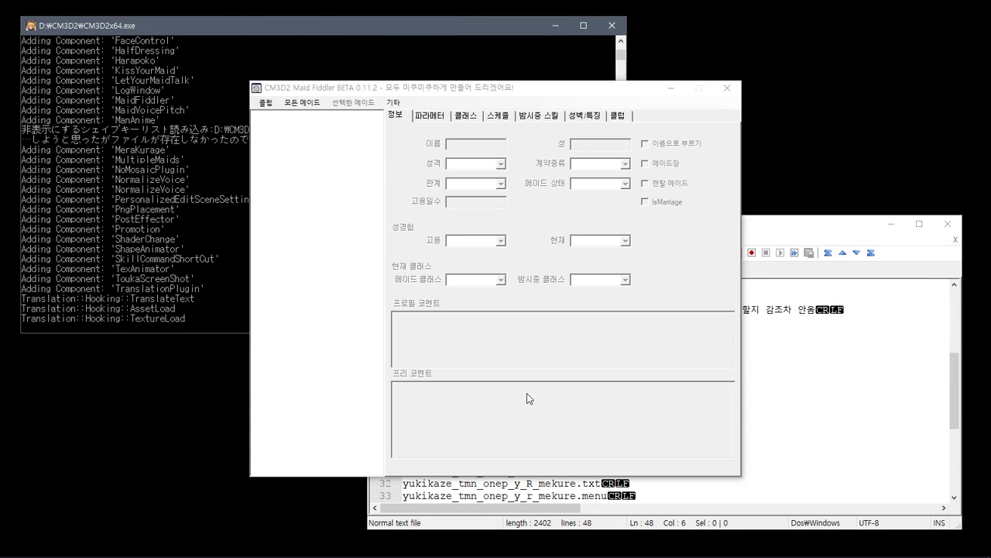
click(782, 401)
scroll(783, 401, up, 5)
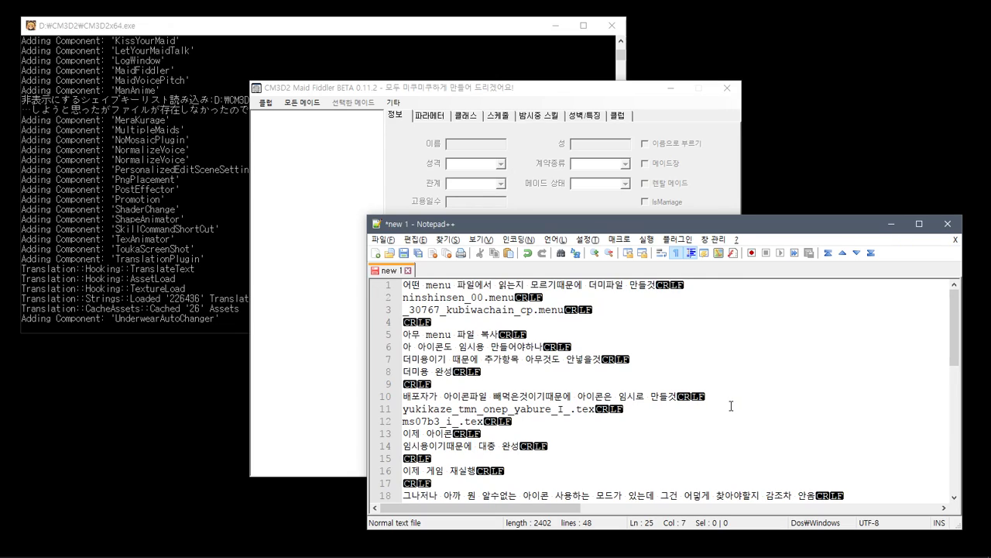
mouse_move(193, 546)
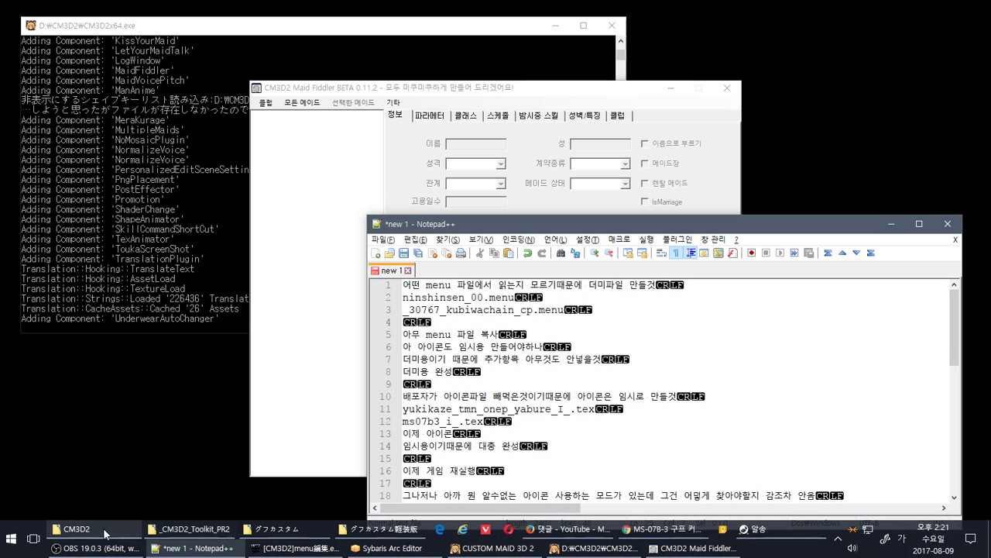
mouse_move(108, 531)
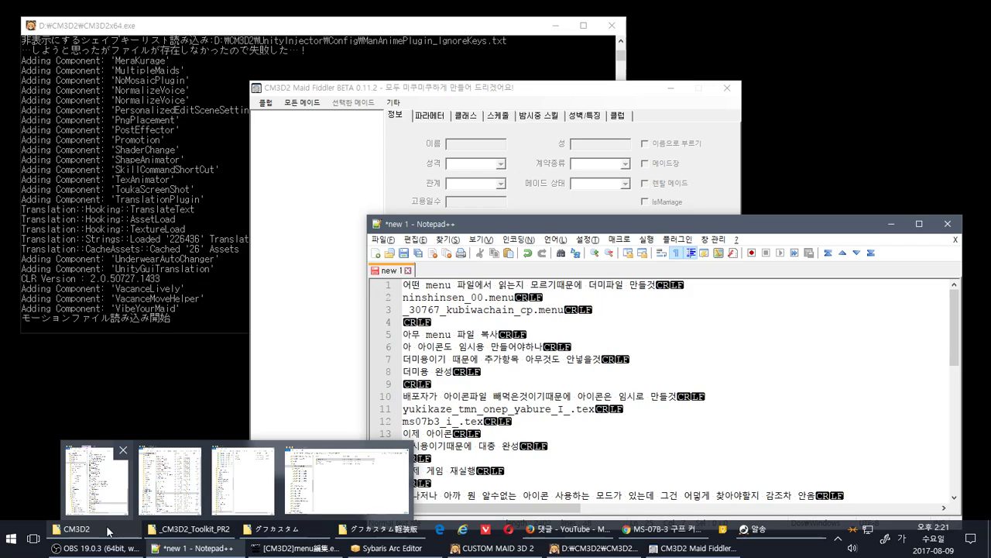
Step: Switch to Chrome, close the current MS-07B-3 post's tab and open the cafe's list of all posts (전체글보기)
click(666, 529)
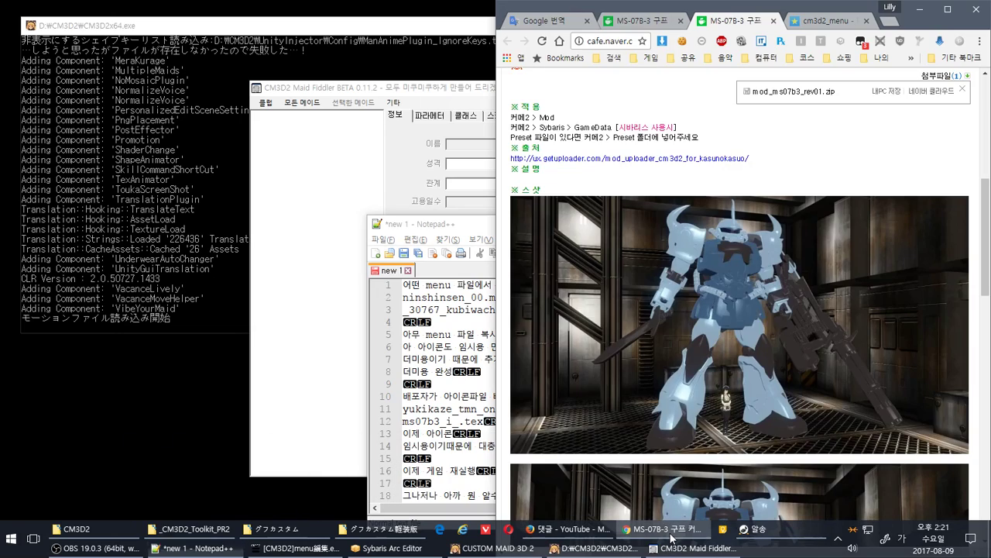
click(772, 22)
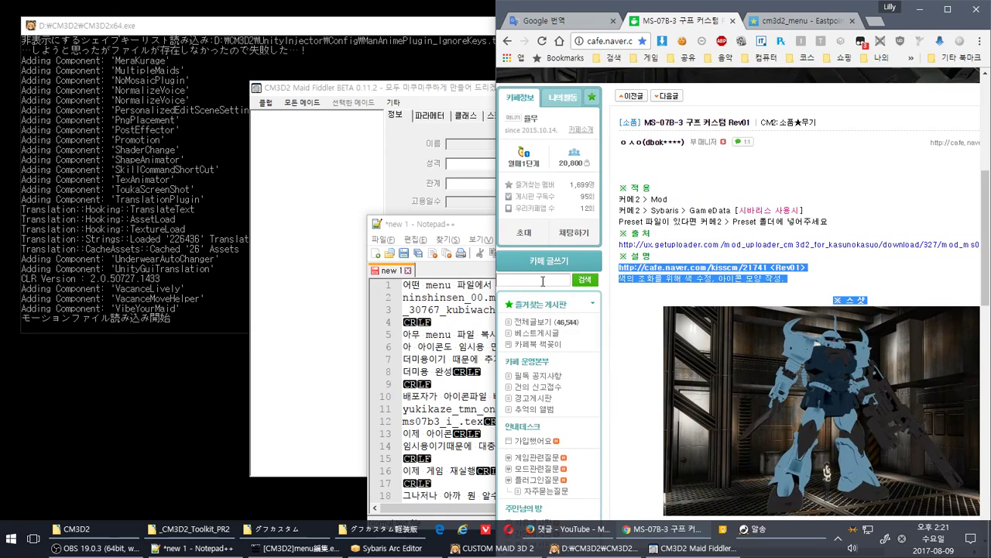
click(533, 321)
scroll(656, 223, down, 1)
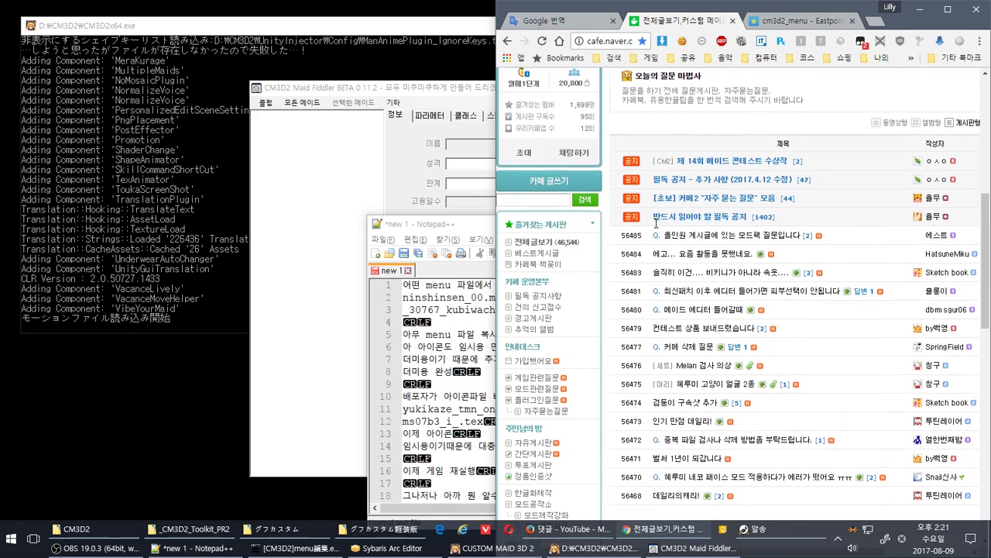
Step: Open the post 올인원 게시글에 있는 모드팩 질문입니다 in a new tab and expand its comments
right_click(698, 236)
click(723, 243)
scroll(723, 245, down, 1)
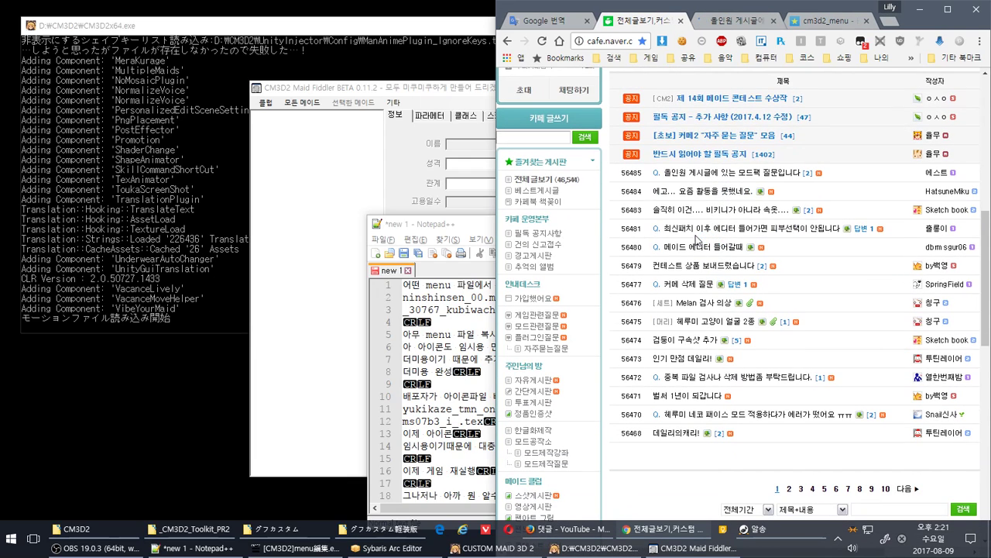
click(728, 21)
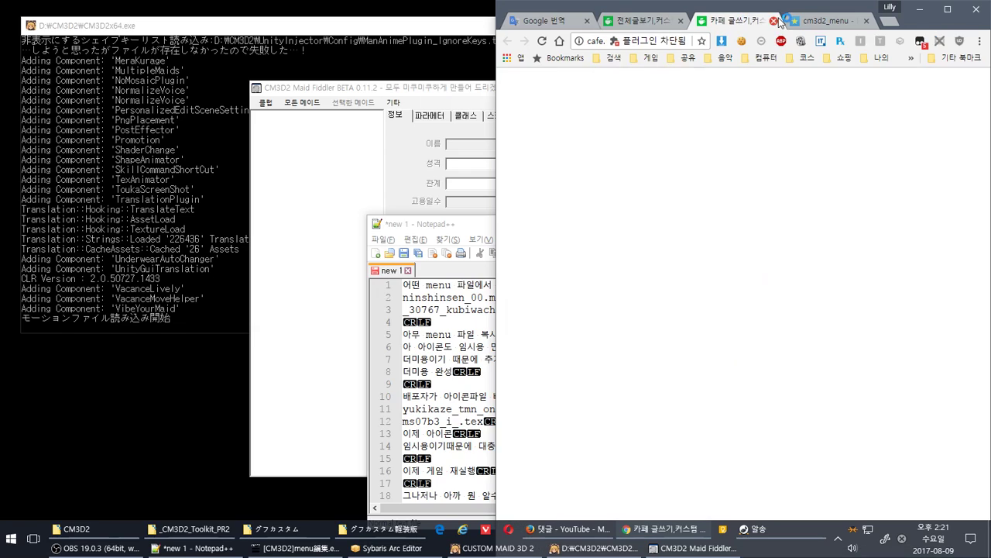
click(825, 21)
click(765, 23)
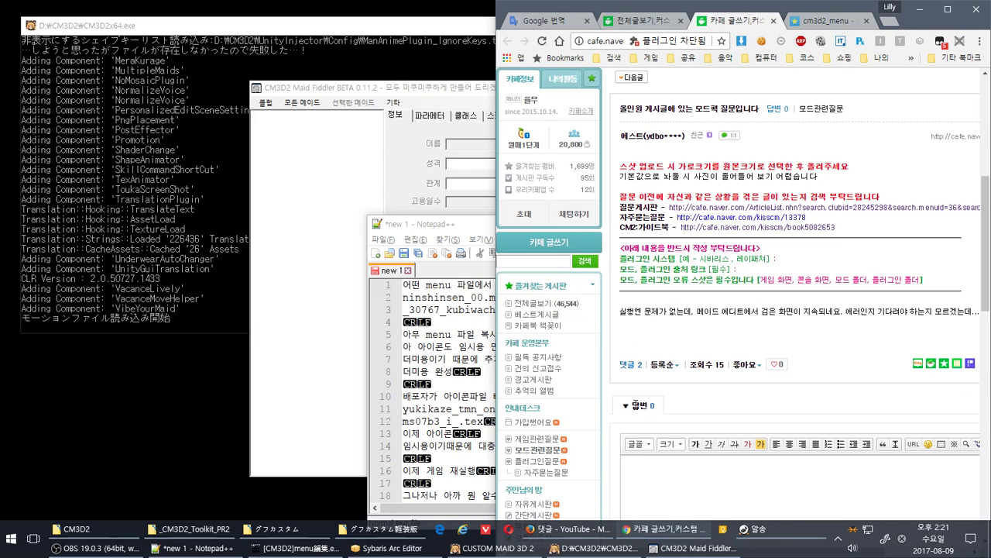
click(630, 364)
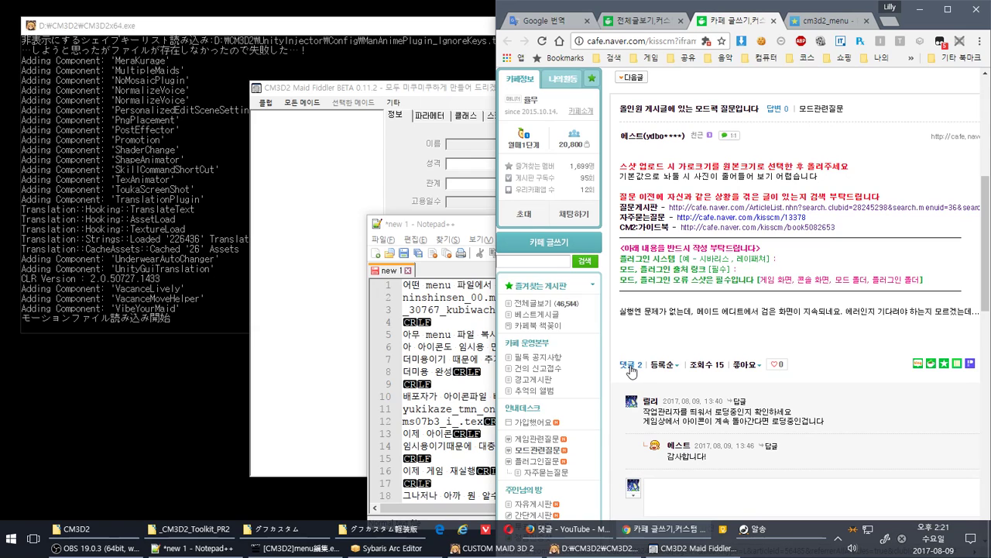
Step: Switch back to Notepad++ and delete the opening notes about the dummy menu files, down to the line 더미용 완성
mouse_move(357, 551)
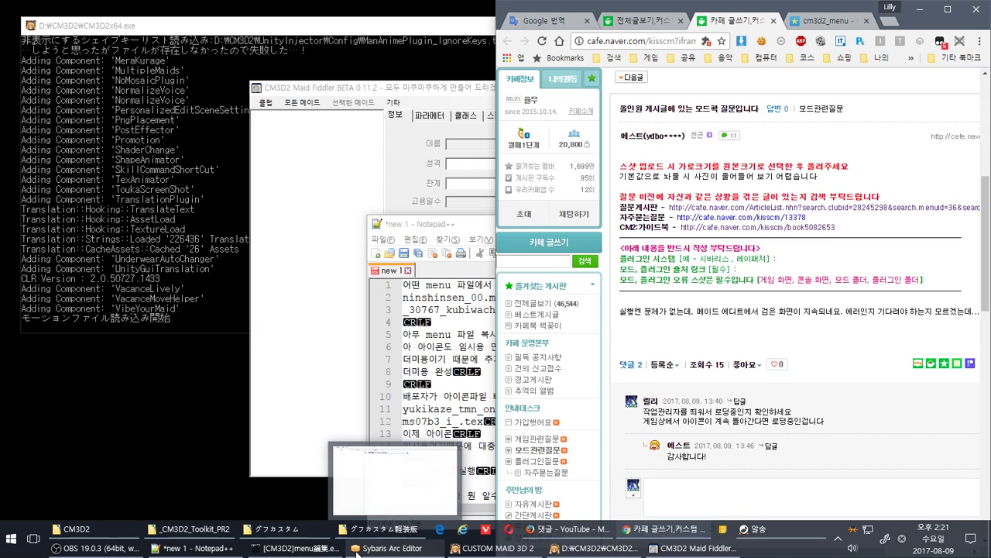
click(356, 552)
click(356, 551)
click(441, 411)
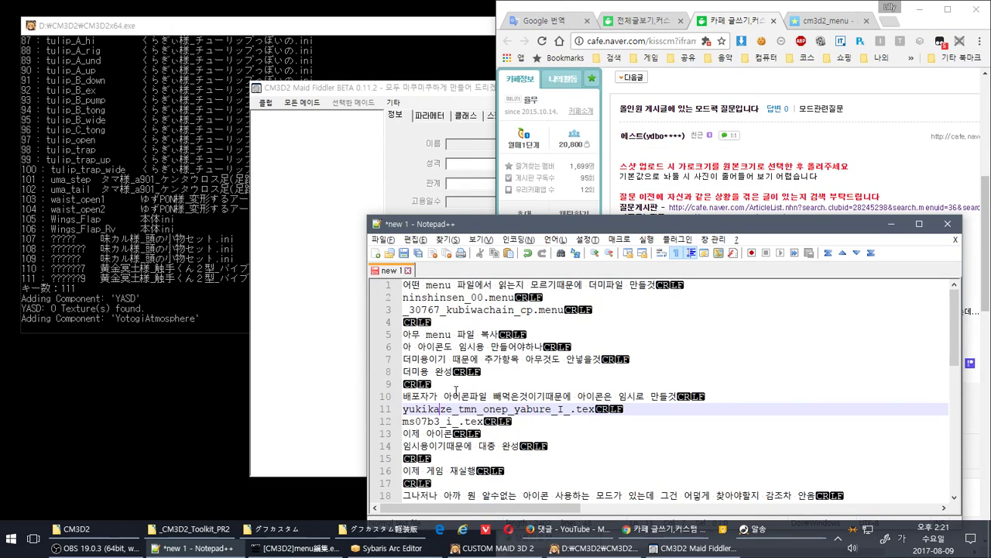
drag(611, 311, 402, 285)
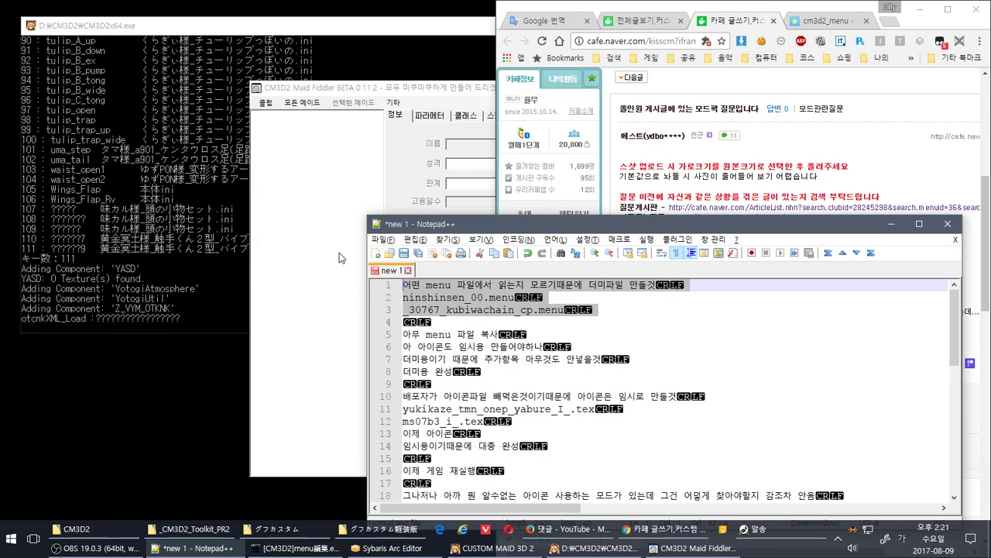
key(Delete)
drag(502, 347, 406, 273)
key(Delete)
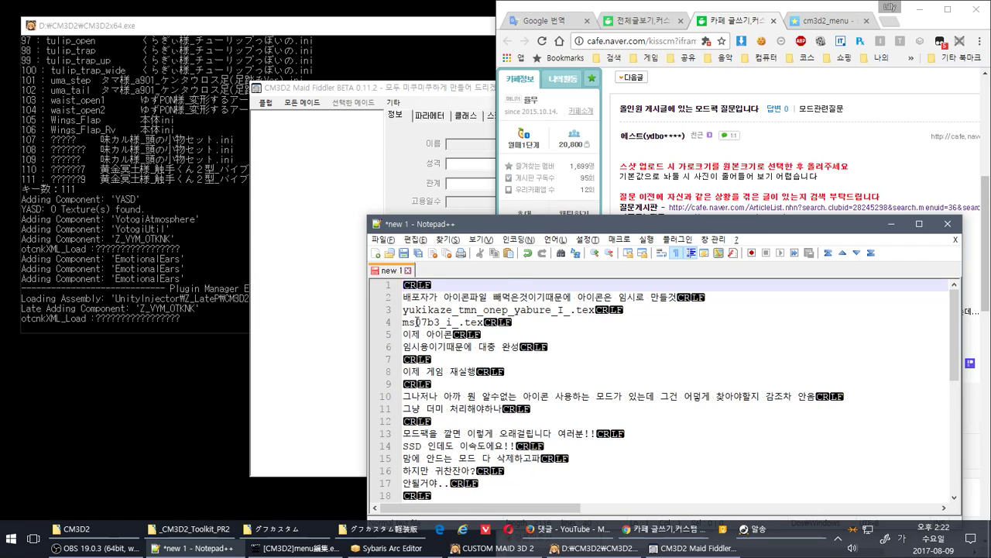
Step: Copy the texture name yukikaze_tmn_onep_yabure_I_ without its extension from the notes
scroll(417, 321, down, 7)
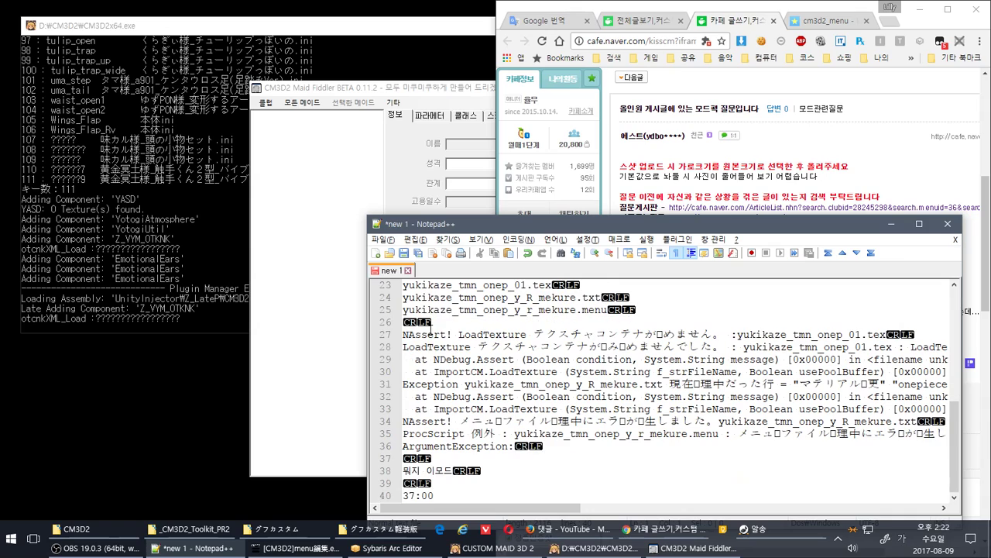
scroll(431, 326, up, 7)
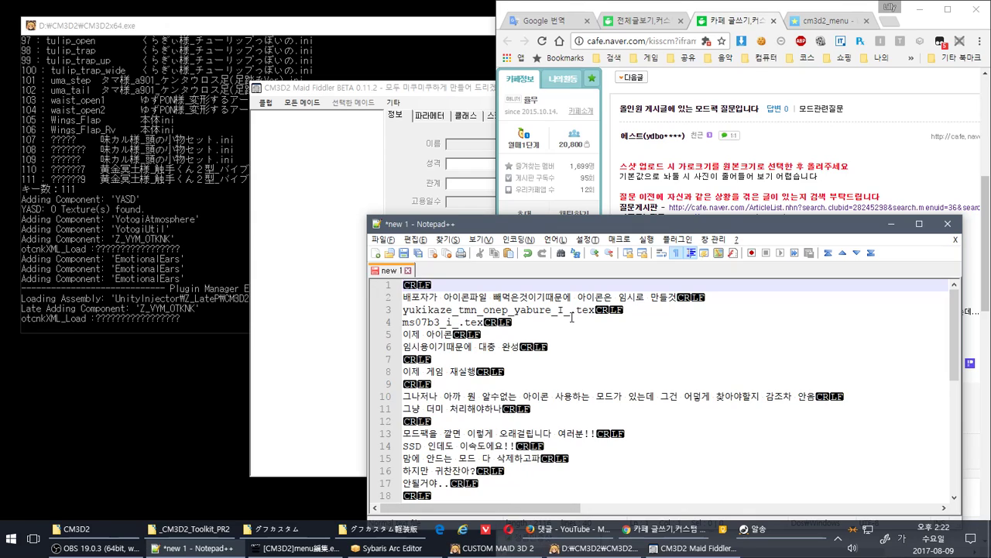
drag(570, 310, 381, 317)
key(ctrl+c)
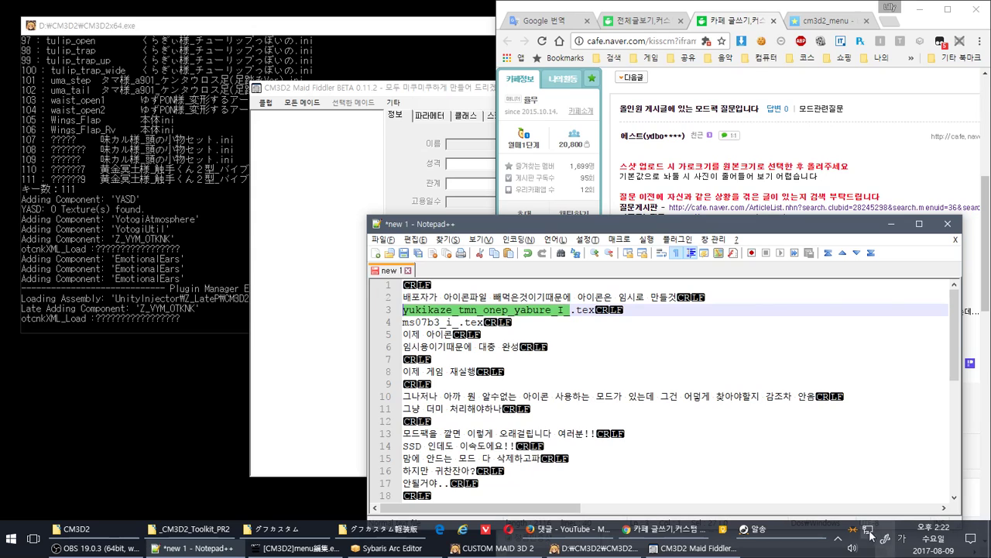
Step: Search for yukikaze_tmn_onep_yabure_I_ in Everything, look through the matching files and dismiss the search window
click(842, 538)
click(801, 458)
key(ctrl+v)
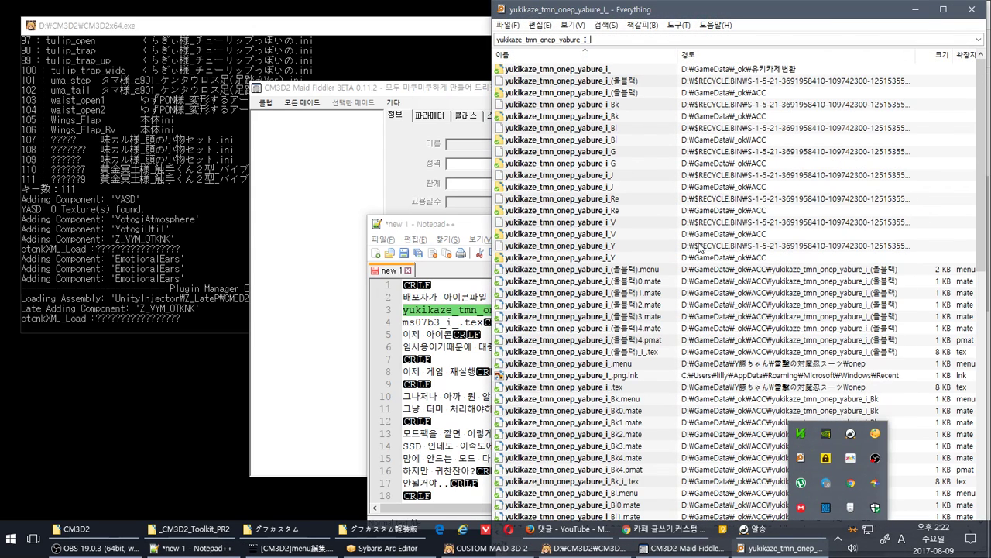
scroll(688, 231, down, 1)
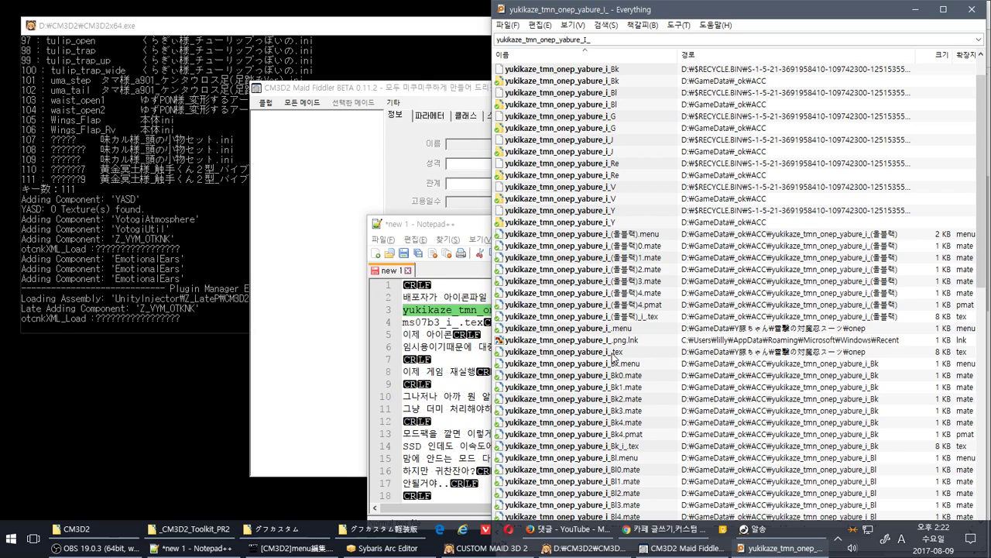
scroll(613, 357, down, 14)
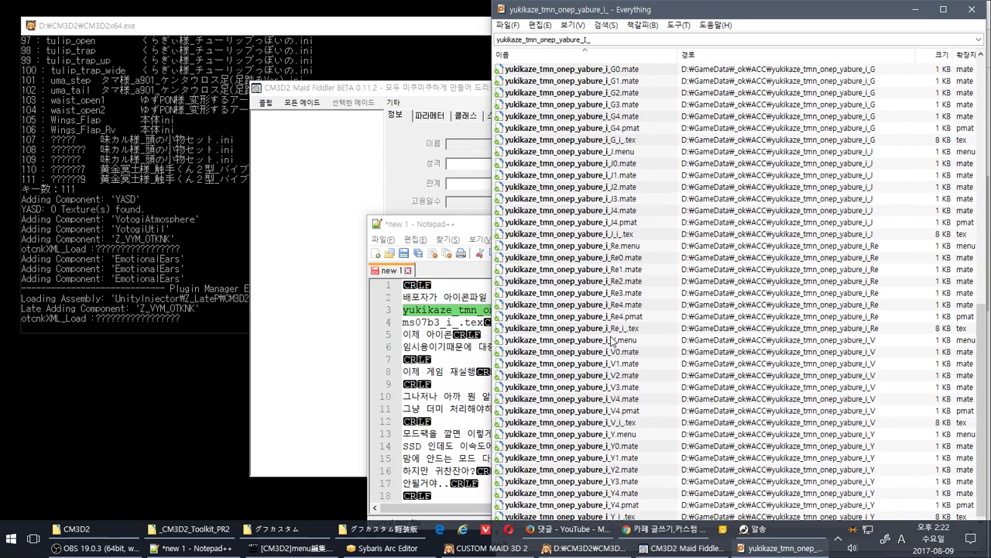
scroll(612, 341, up, 15)
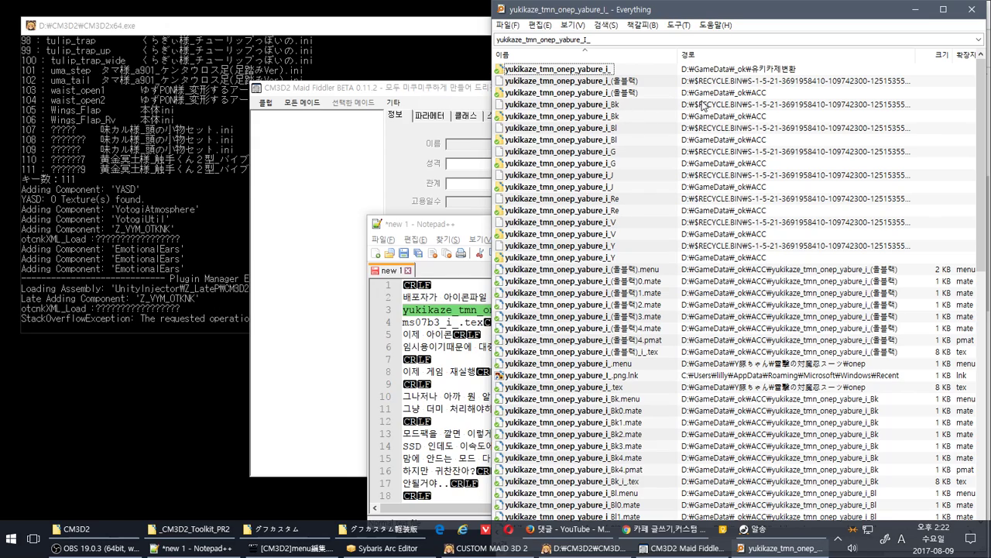
click(974, 10)
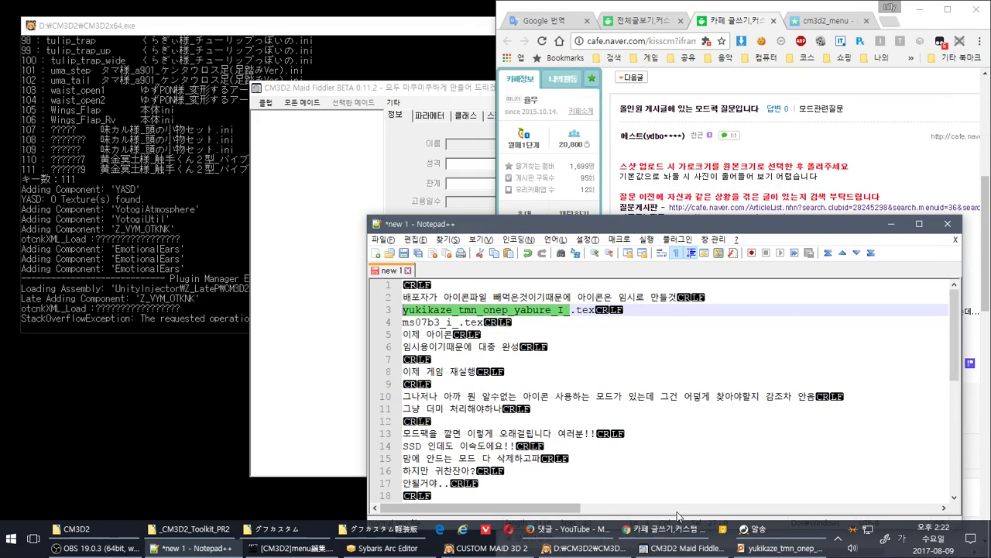
Step: Delete the temporary-icon note and the yukikaze_tmn_onep_yabure_I_.tex line from the top of the notes
key(shift+Up)
key(shift+Up)
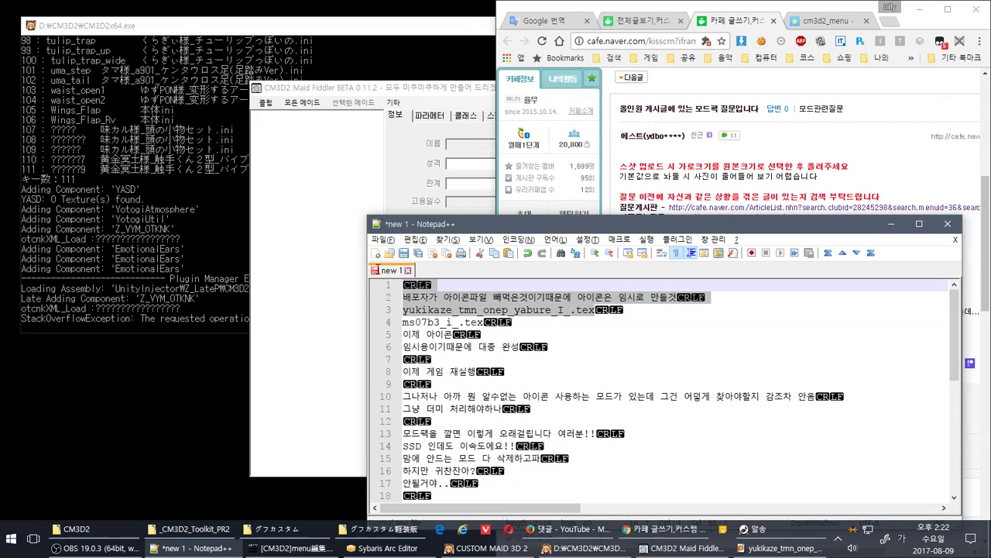
key(Delete)
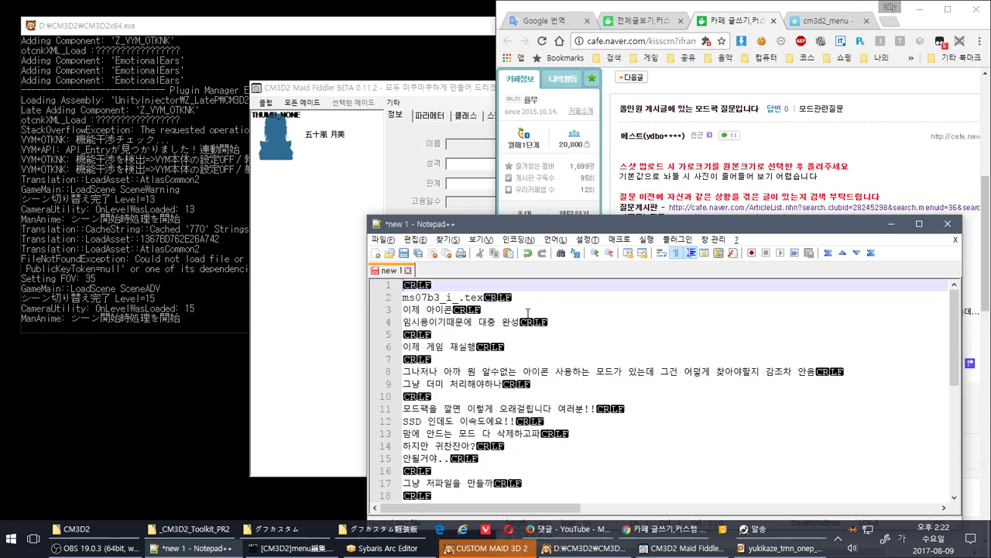
Step: Delete the yukikaze_tmn_onep_01.tex error log block from the notes, through the line 뭐지 이모드
scroll(528, 313, down, 7)
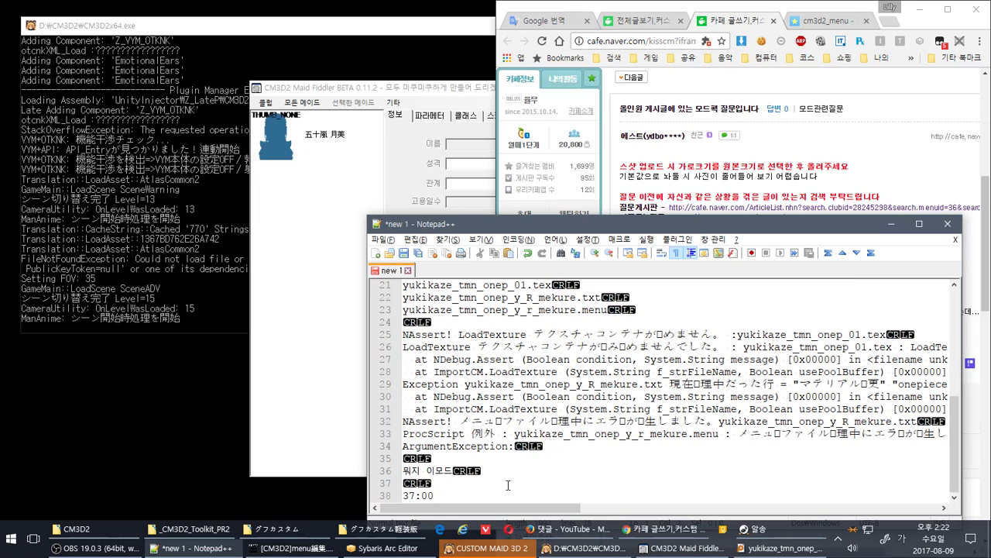
drag(490, 472, 362, 401)
key(Delete)
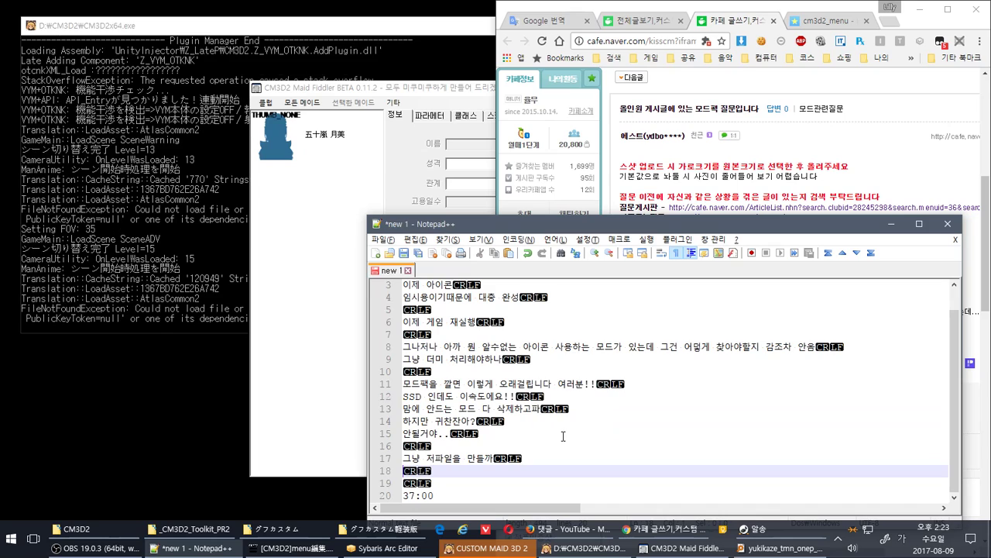
Step: Delete the notes from 이제 아이콘 through 그냥 저파일을 만들까 with the extra blank lines, keeping ms07b3_i_.tex and 37:00
scroll(559, 438, up, 1)
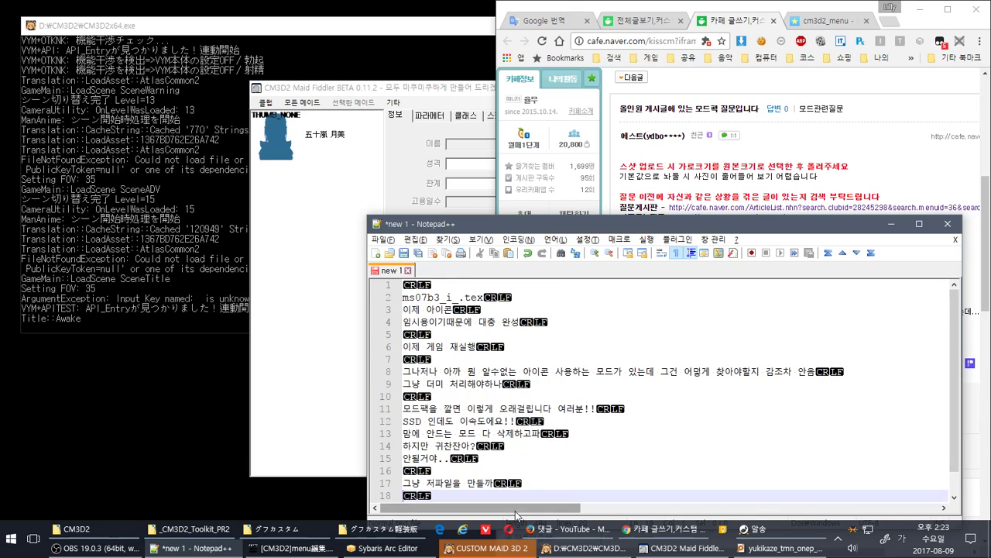
drag(511, 482, 322, 294)
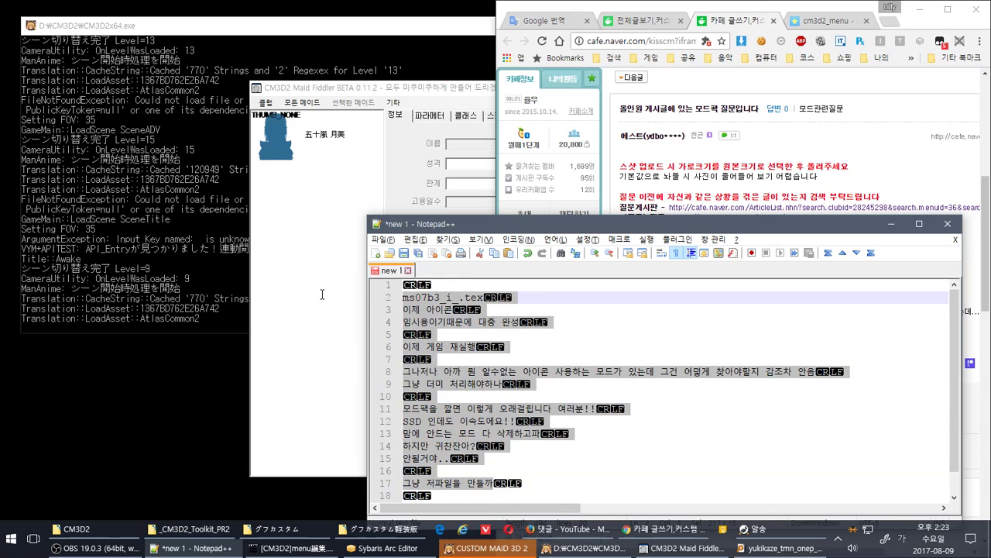
key(Delete)
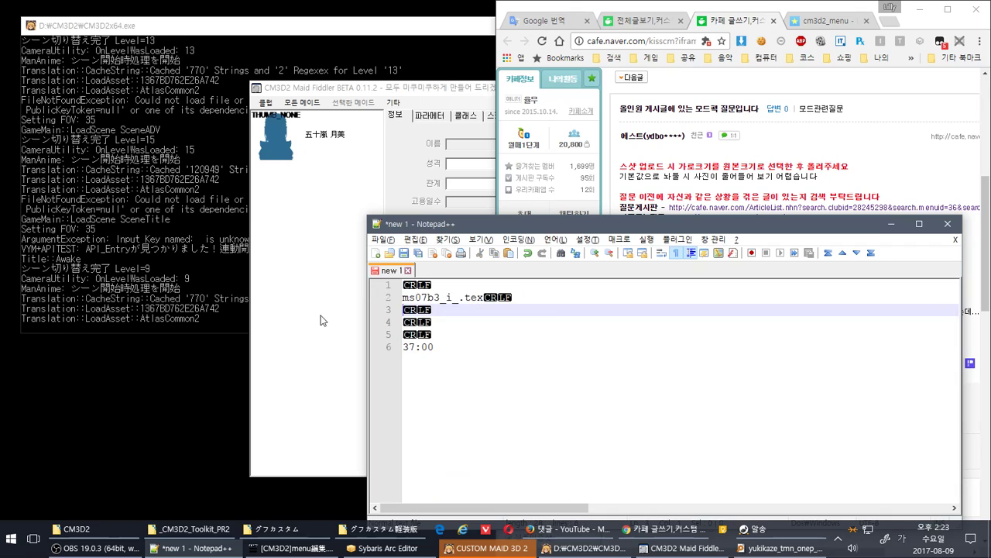
key(Delete)
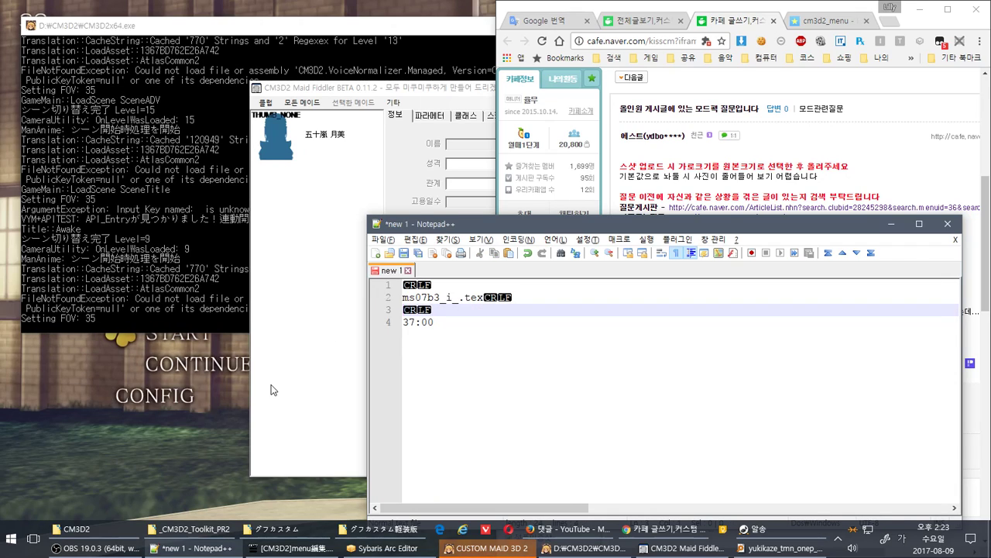
Step: Switch to CUSTOM MAID 3D 2, load the save dated 2017.08.09 13:59 and open the event recollection (이벤트 회상)
click(180, 366)
click(292, 450)
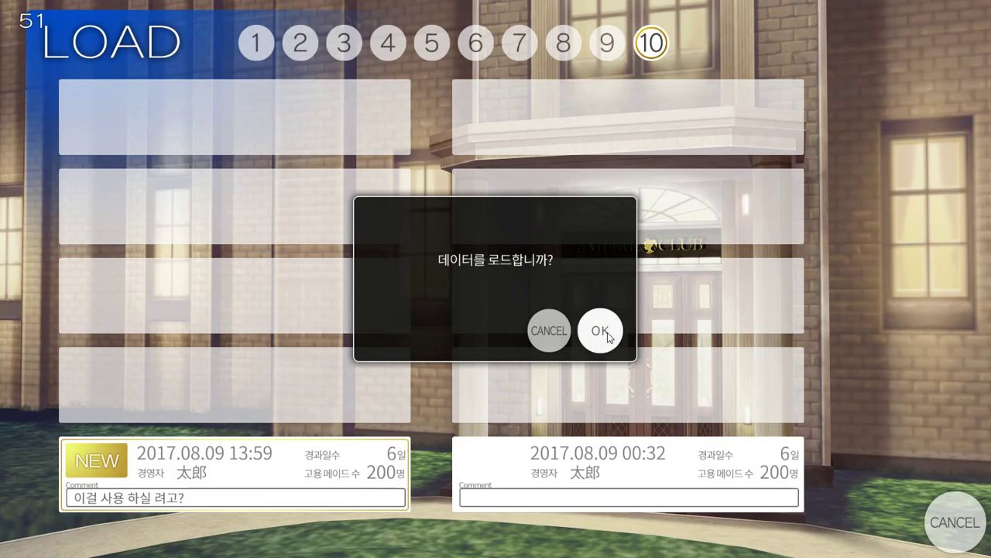
key(alt+Tab)
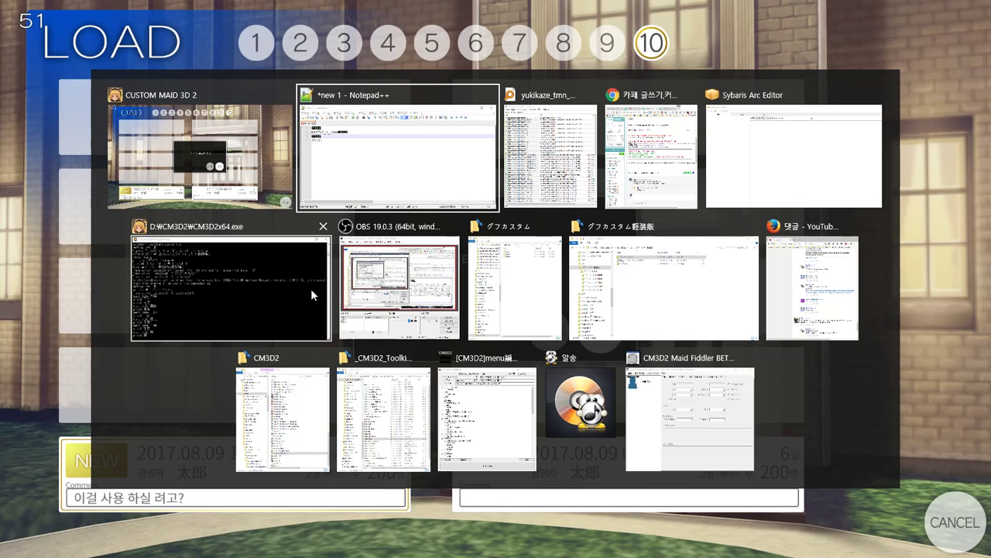
key(alt+Tab)
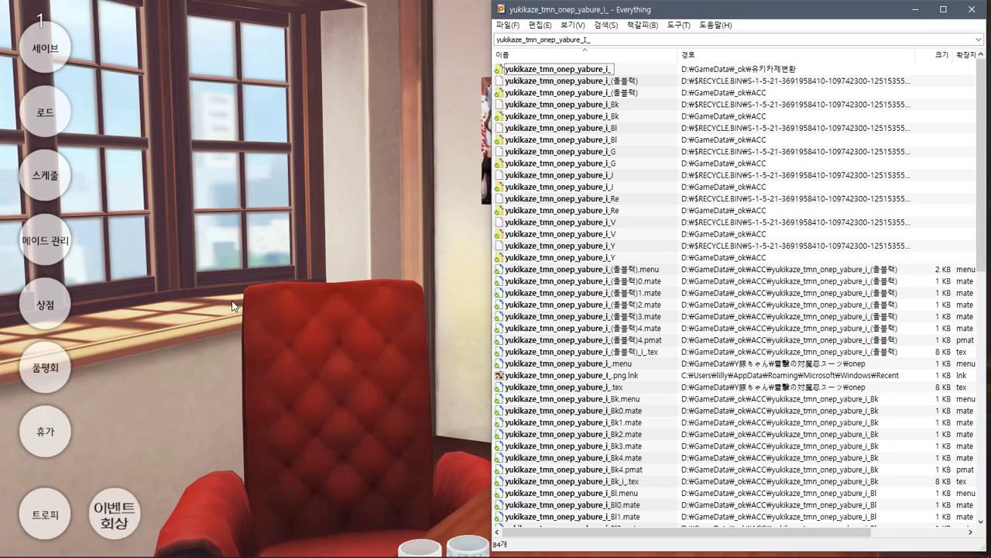
click(244, 282)
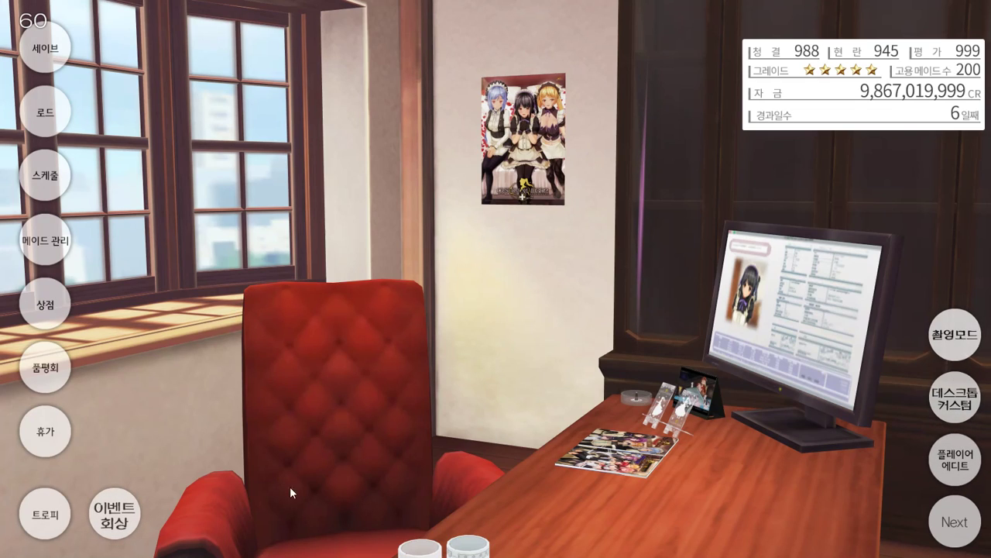
click(123, 505)
Step: Switch out of the game and close the Everything search window and the [CM3D2]menu編集 editor
key(alt+Tab)
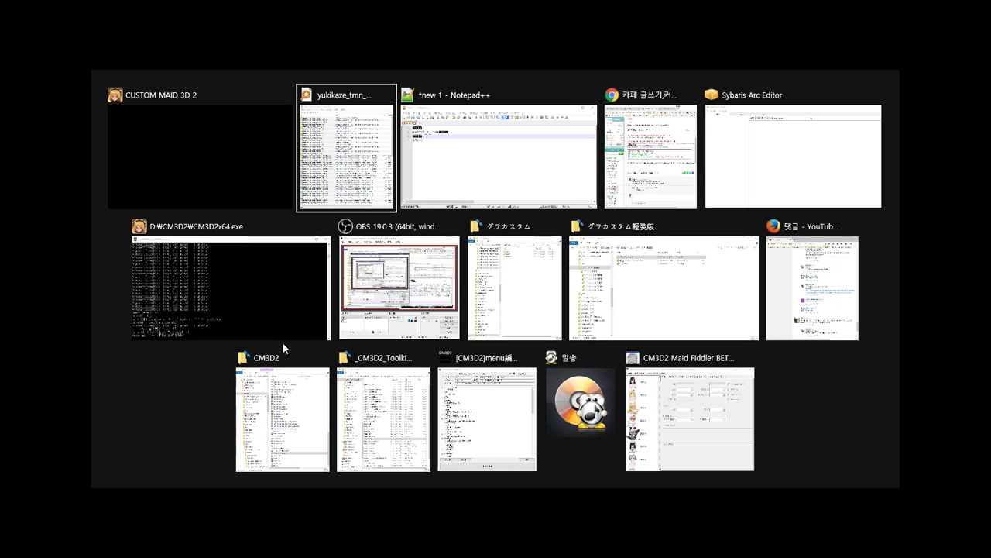
click(648, 163)
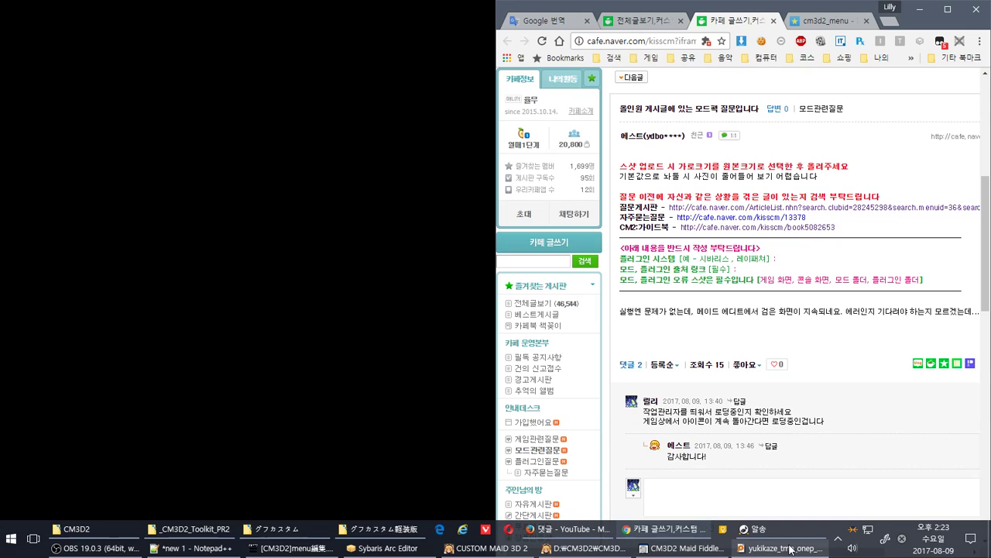
mouse_move(789, 548)
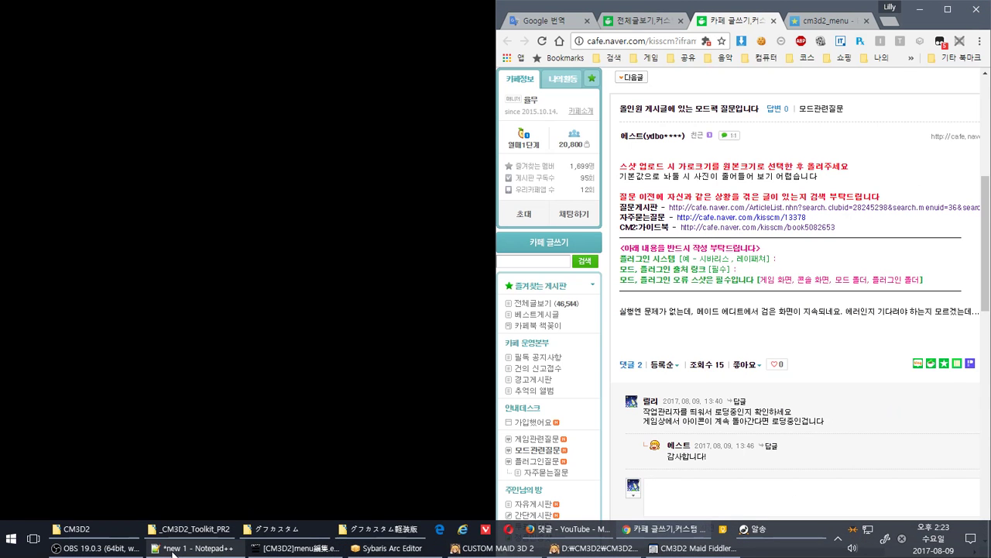
mouse_move(291, 553)
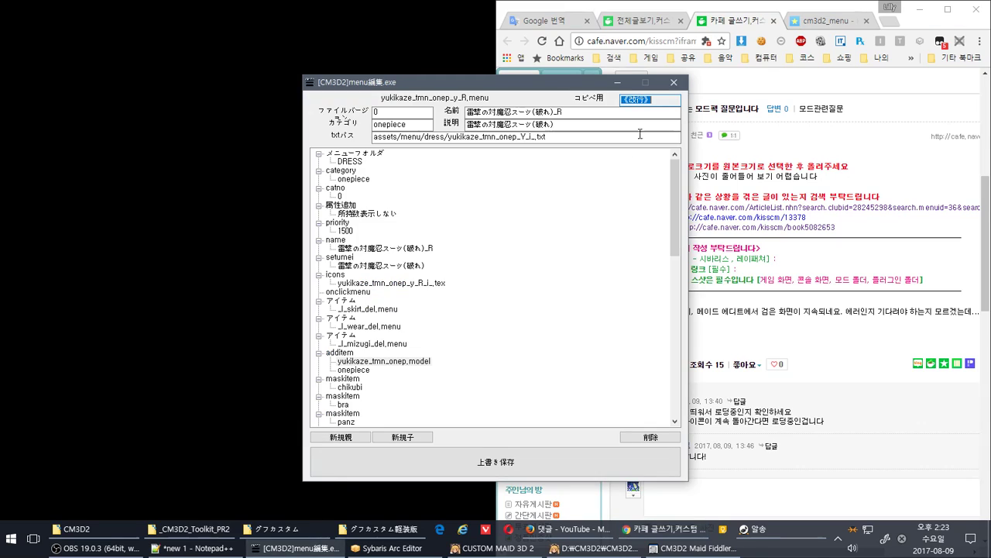
click(326, 450)
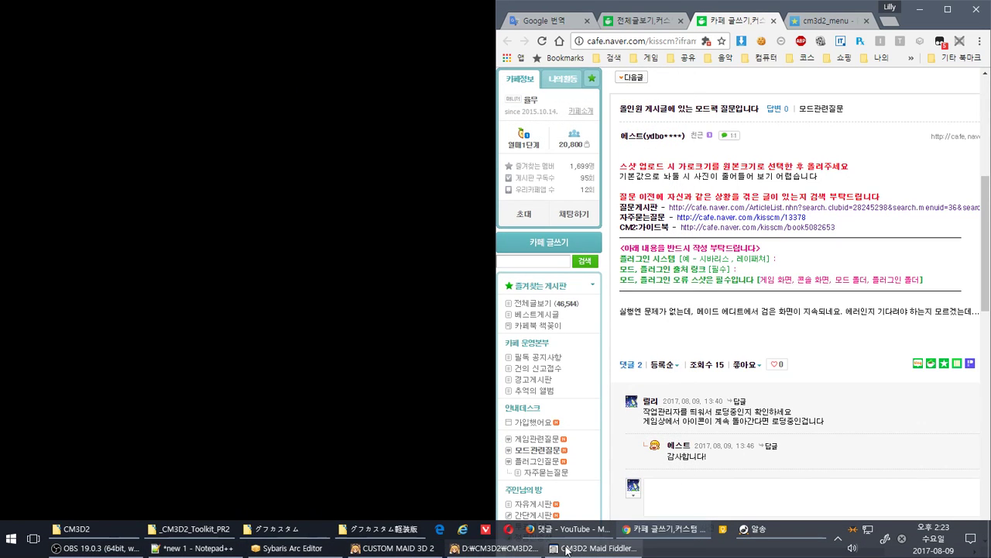
Step: Close the グフカスタム軽装版 and CM3D2 folder windows
click(364, 532)
click(275, 529)
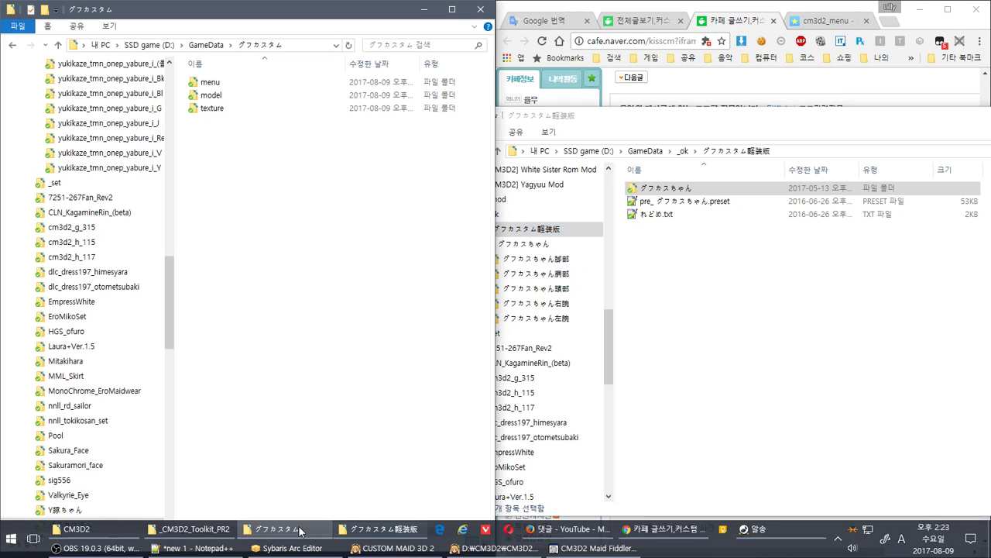
click(600, 360)
key(ctrl+w)
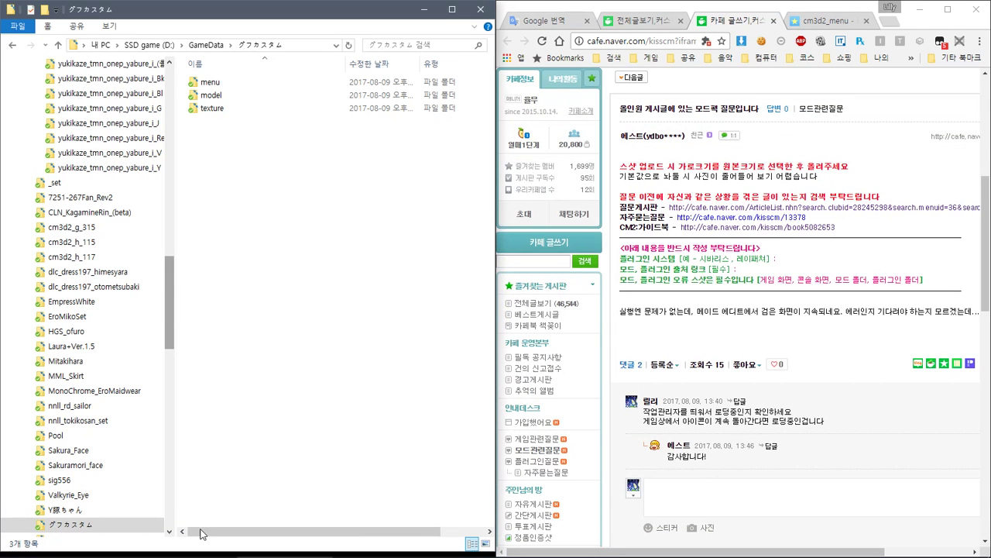
click(287, 532)
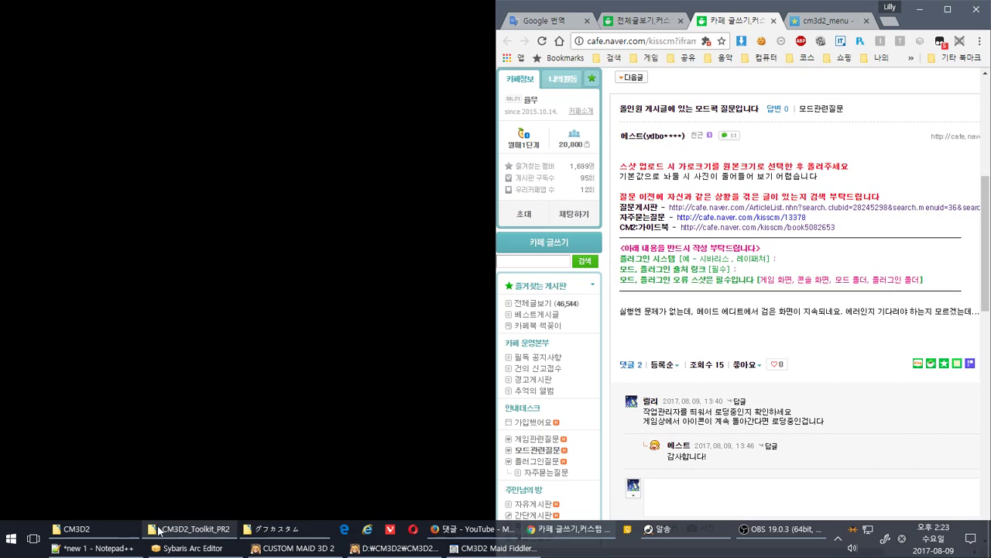
click(98, 535)
key(ctrl+w)
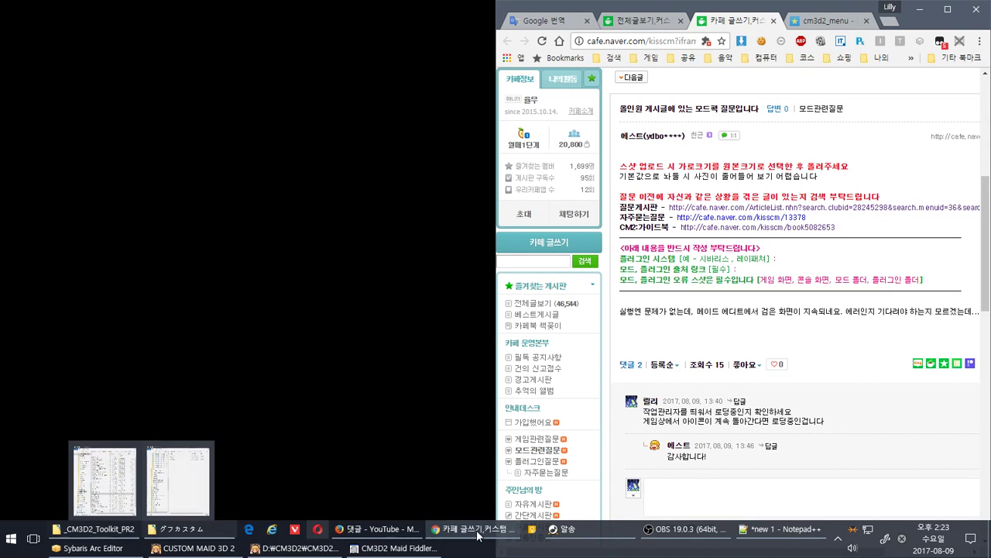
Step: Switch back to the game and confirm maid 006 for the event recollection
mouse_move(751, 549)
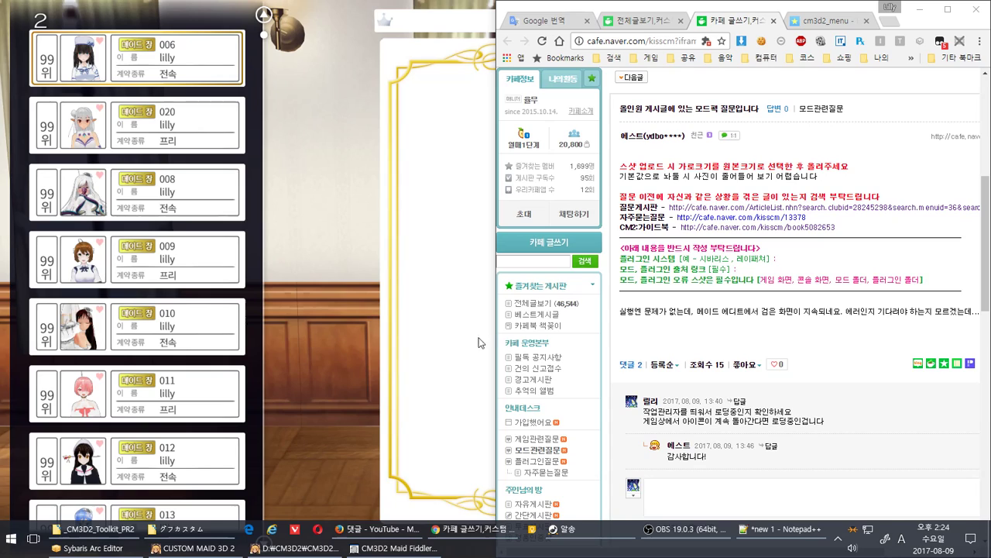
click(292, 227)
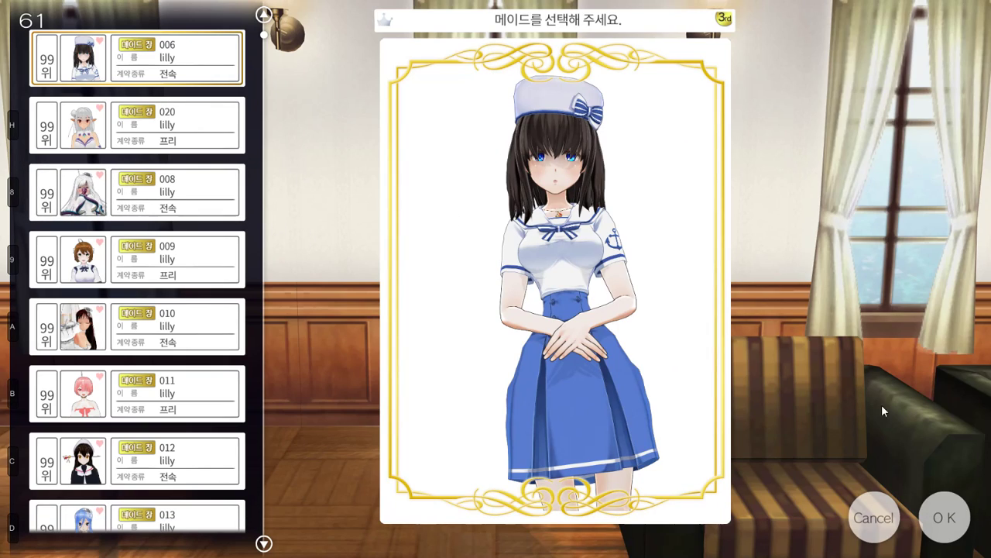
click(944, 517)
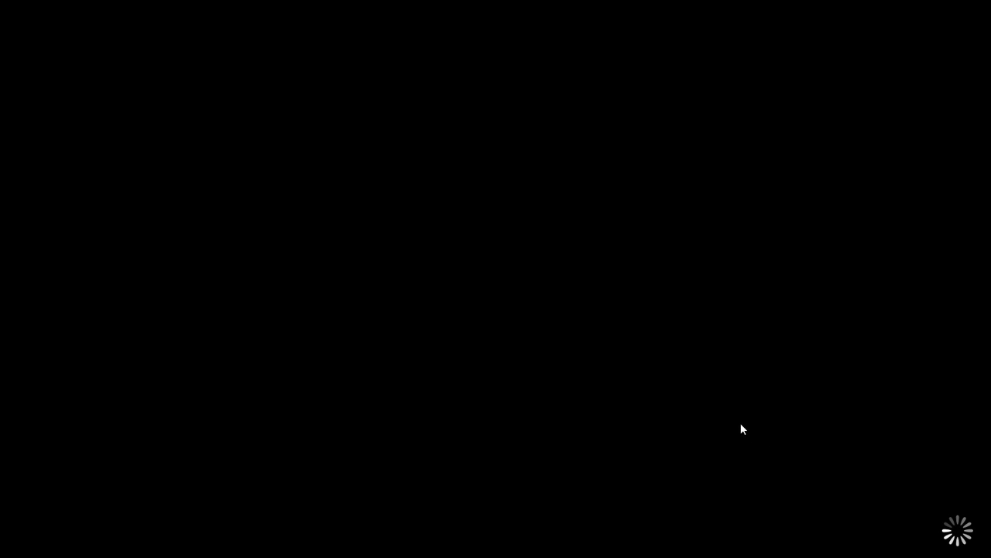
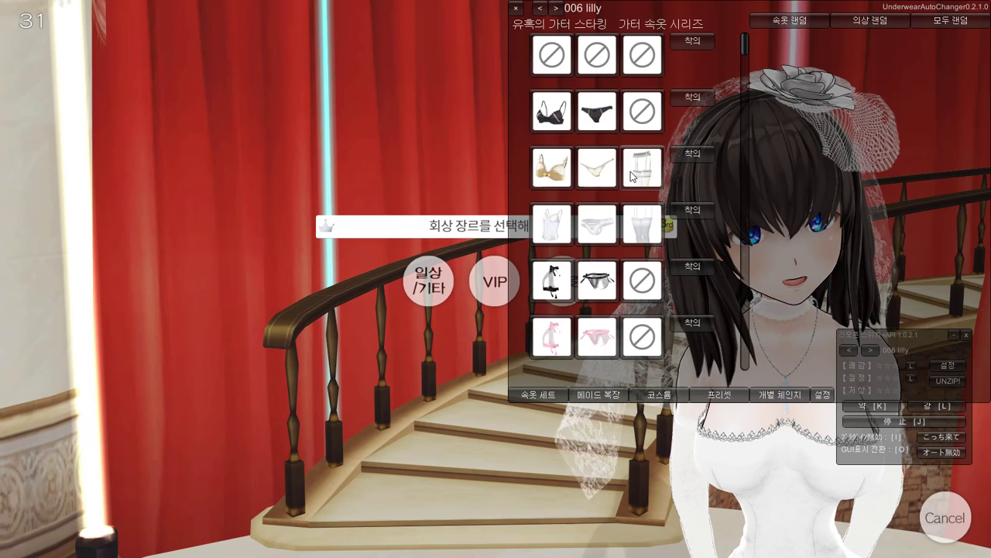
Step: Open the individual clothing change (개별 체인지) in UnderwearAutoChanger, dismiss the error dialog and browse the bottoms (하의) items
click(780, 394)
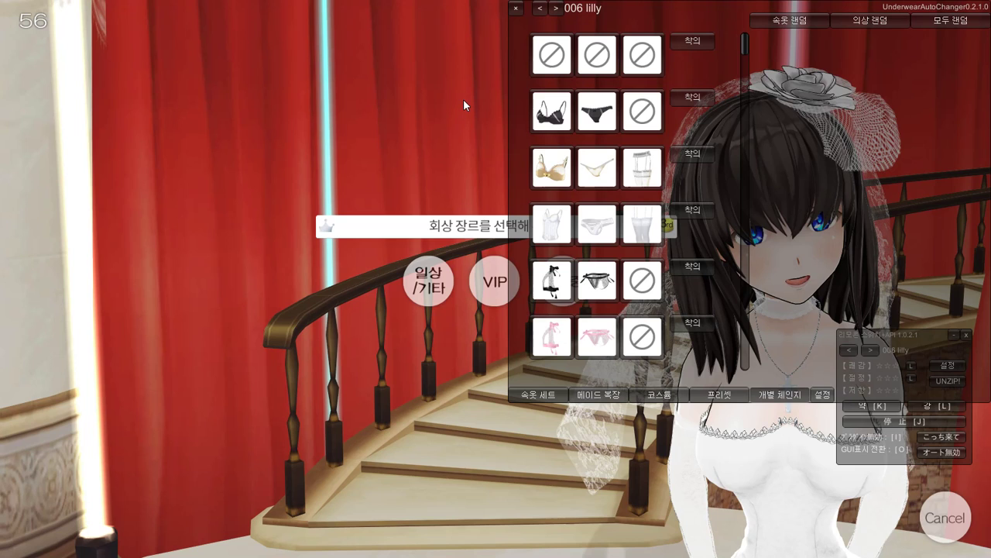
key(F12)
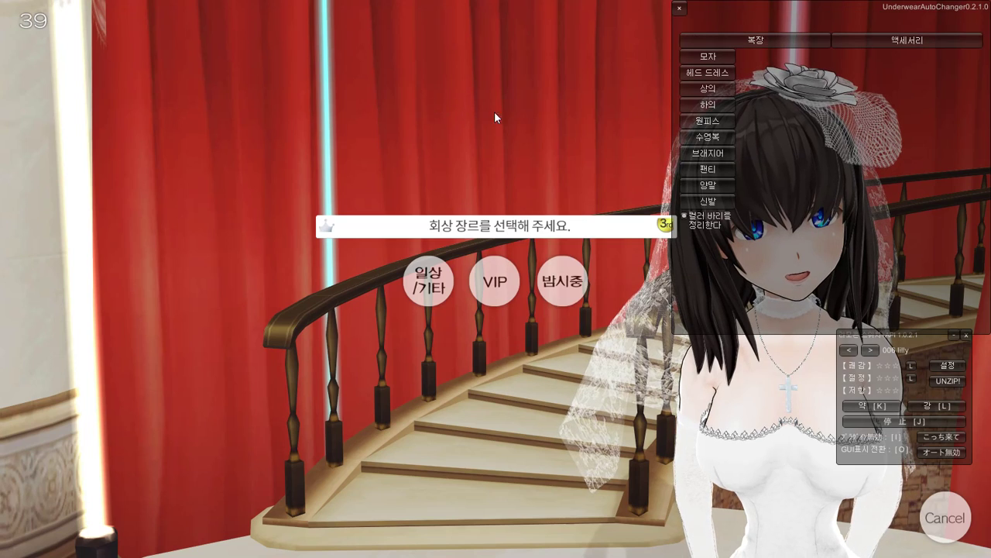
click(705, 109)
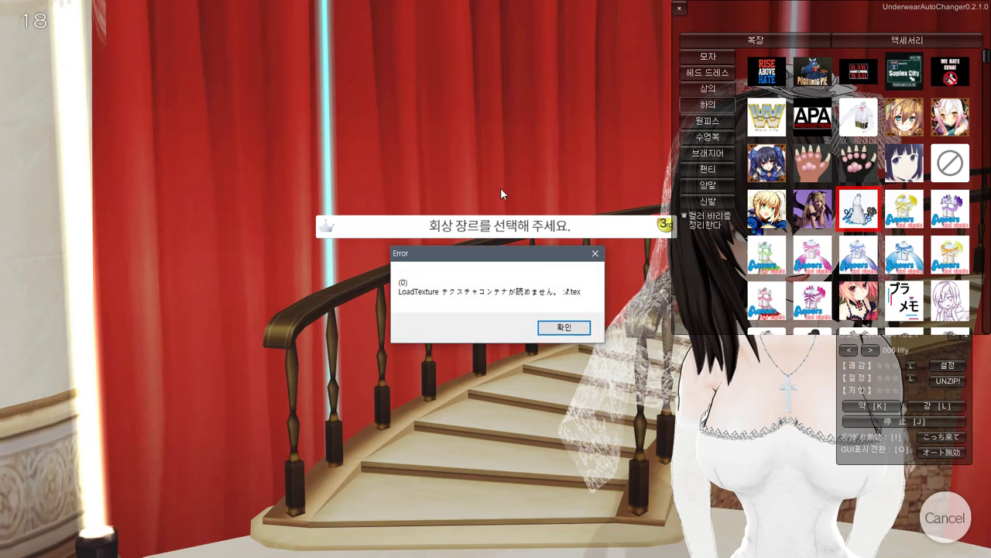
click(564, 325)
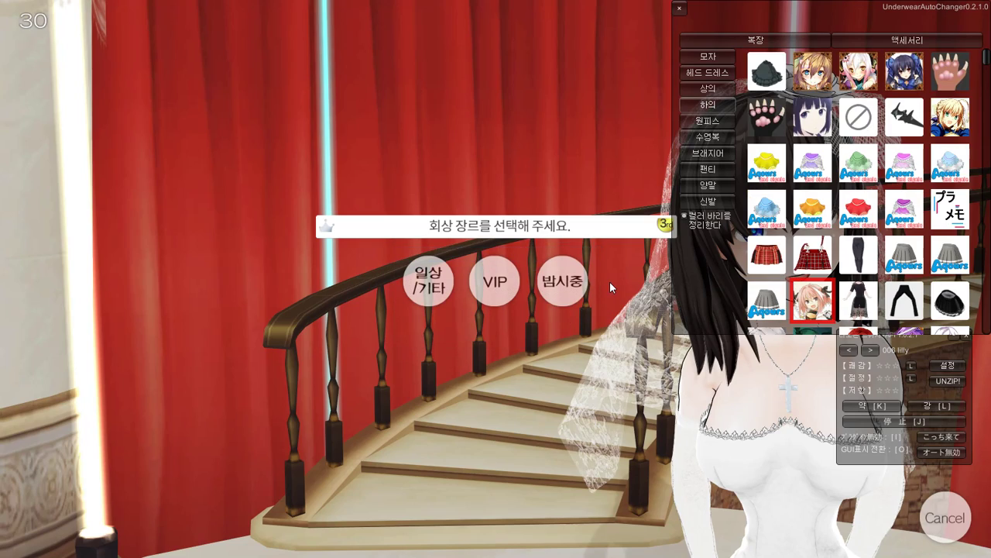
scroll(980, 71, down, 10)
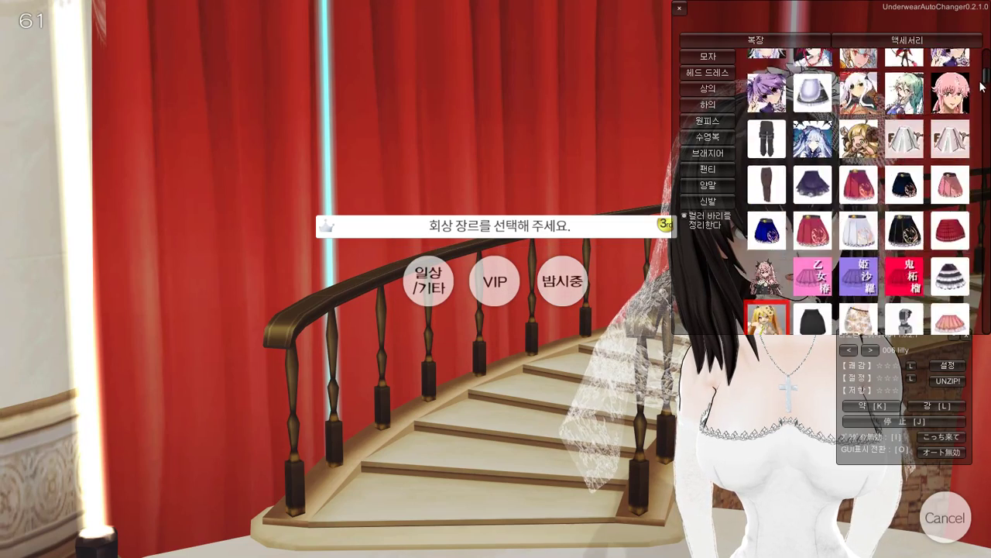
Step: Look through the remaining bottoms (하의) items to the end of the list
scroll(973, 141, down, 10)
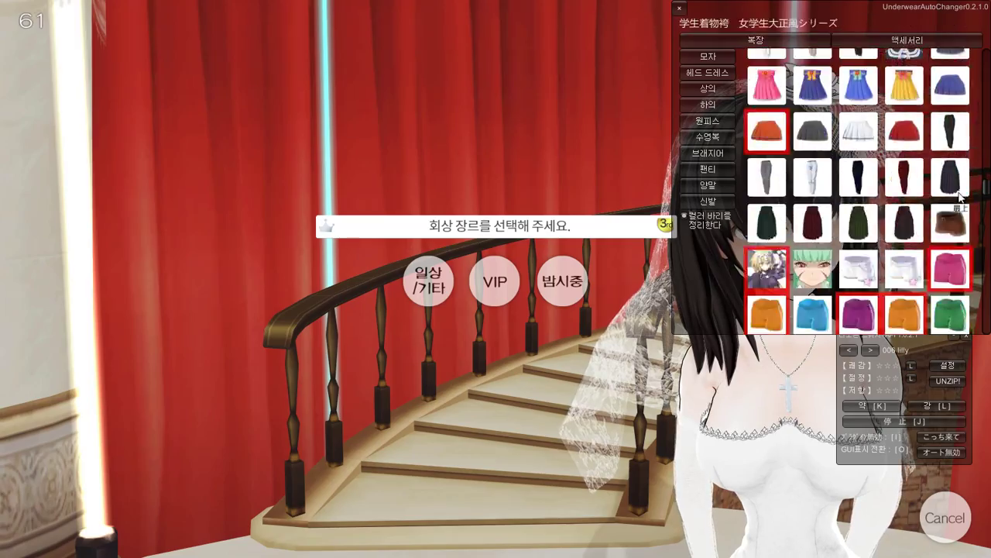
scroll(953, 225, down, 10)
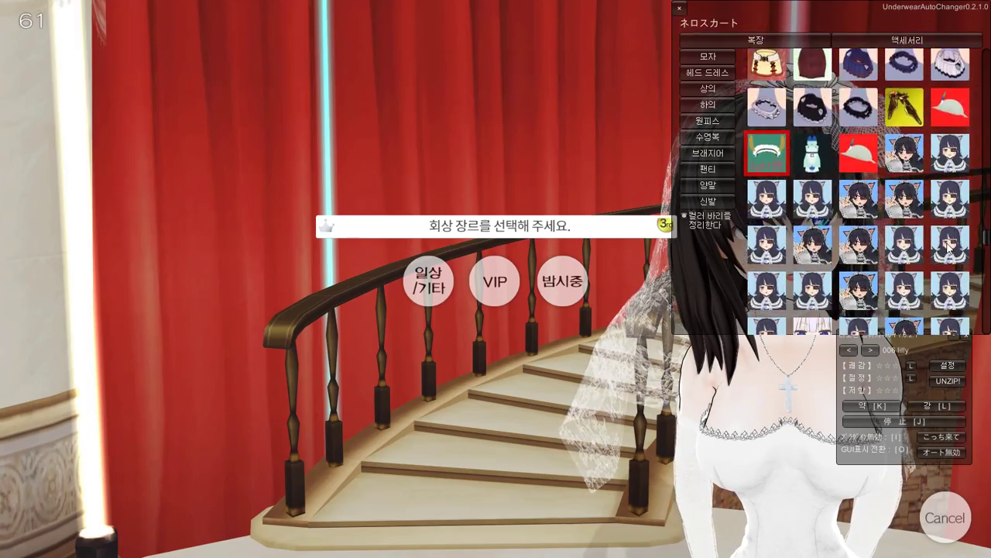
scroll(938, 288, down, 15)
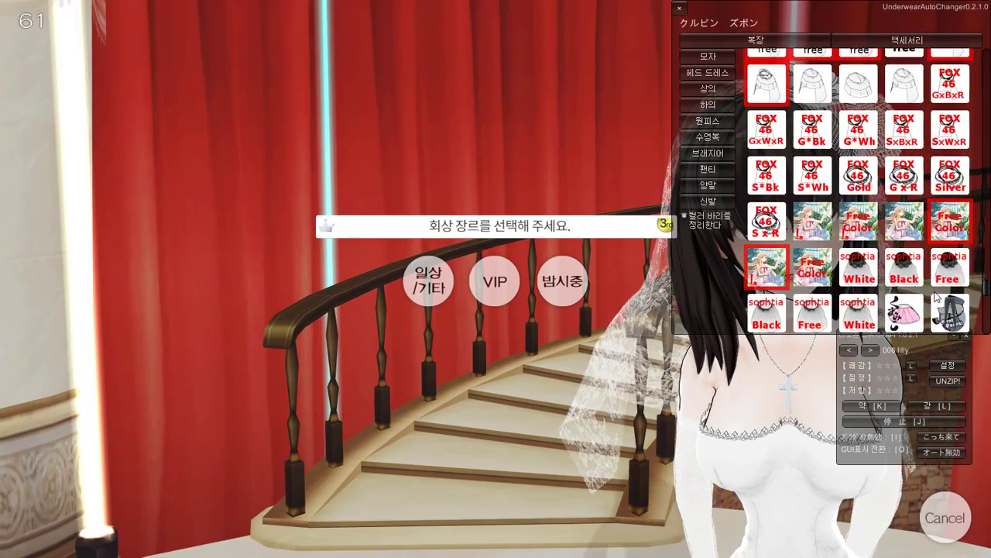
scroll(932, 318, down, 5)
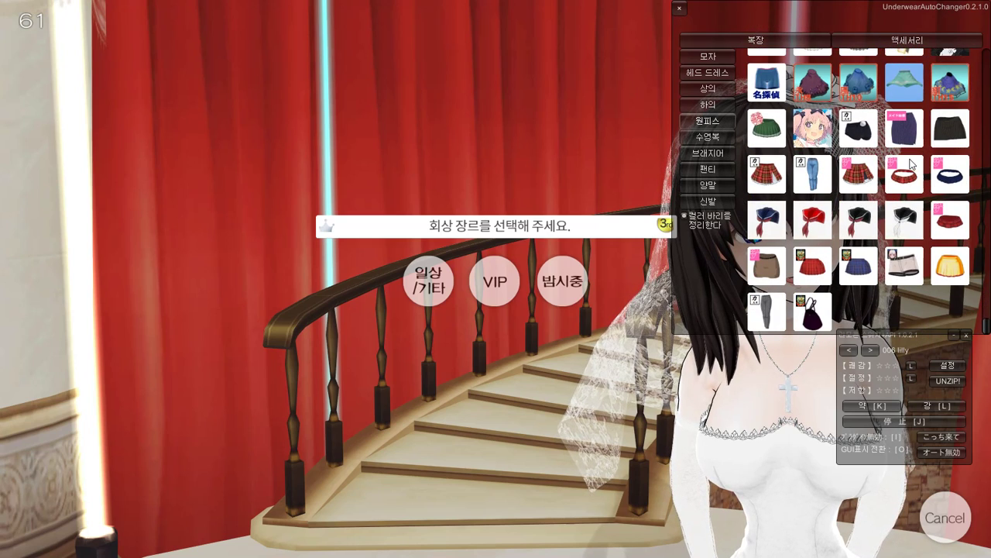
Step: Show the one-piece (원피스) items, try one on the maid and look through the rest of the list
click(707, 121)
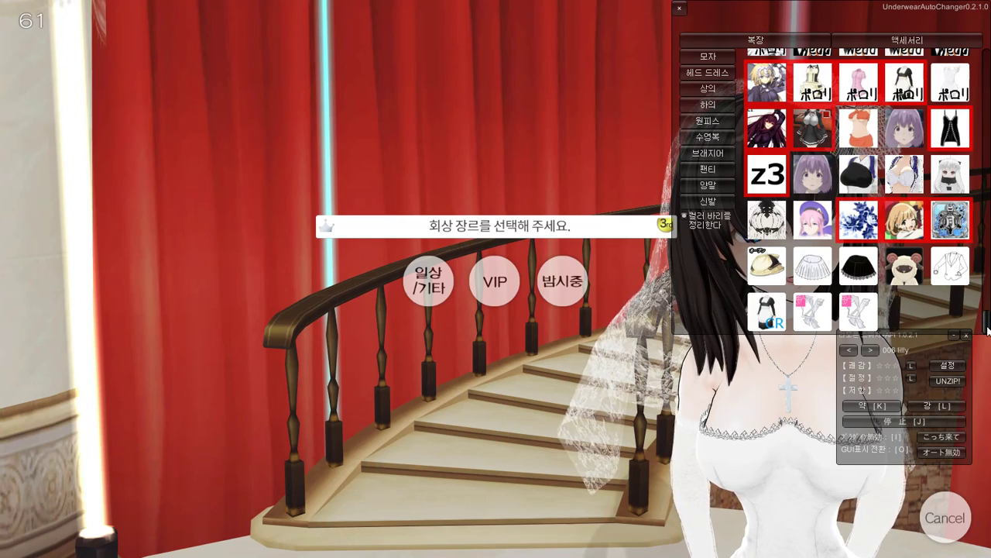
scroll(982, 318, up, 5)
scroll(982, 318, up, 10)
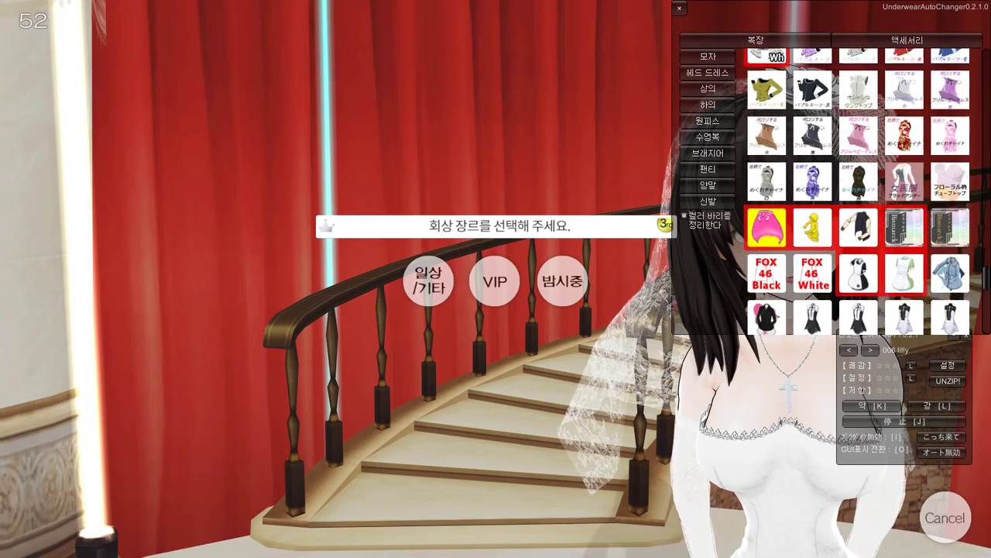
scroll(982, 317, up, 2)
click(904, 194)
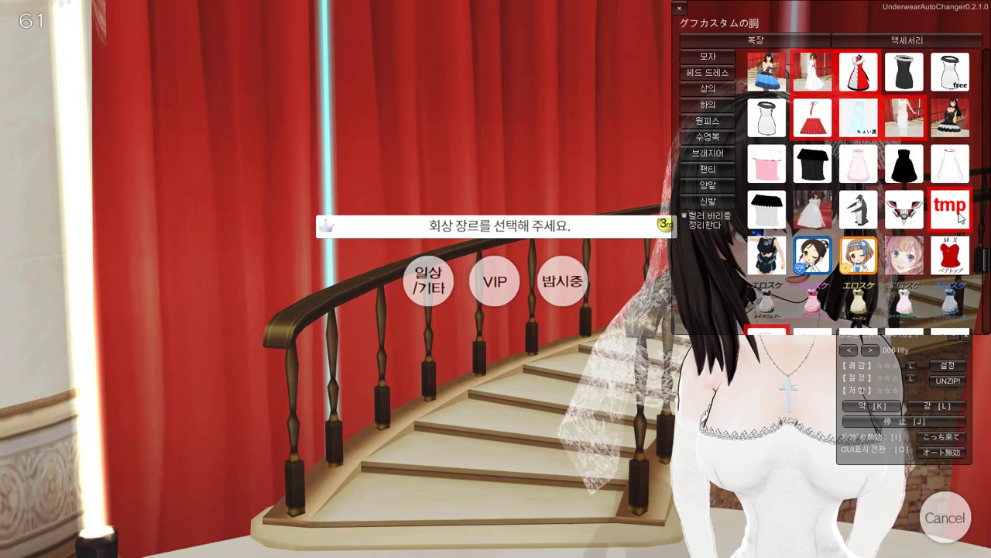
click(757, 226)
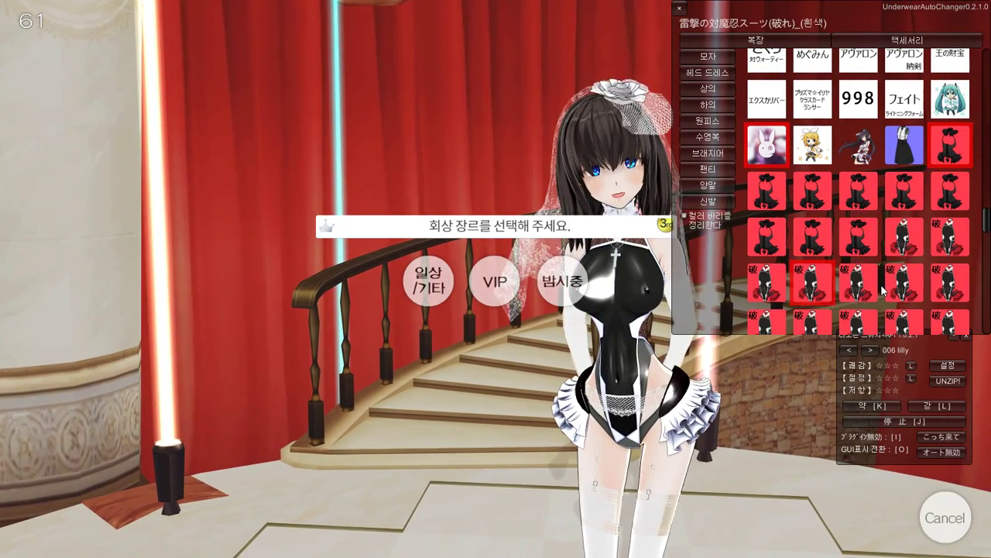
scroll(886, 287, up, 5)
scroll(885, 287, up, 10)
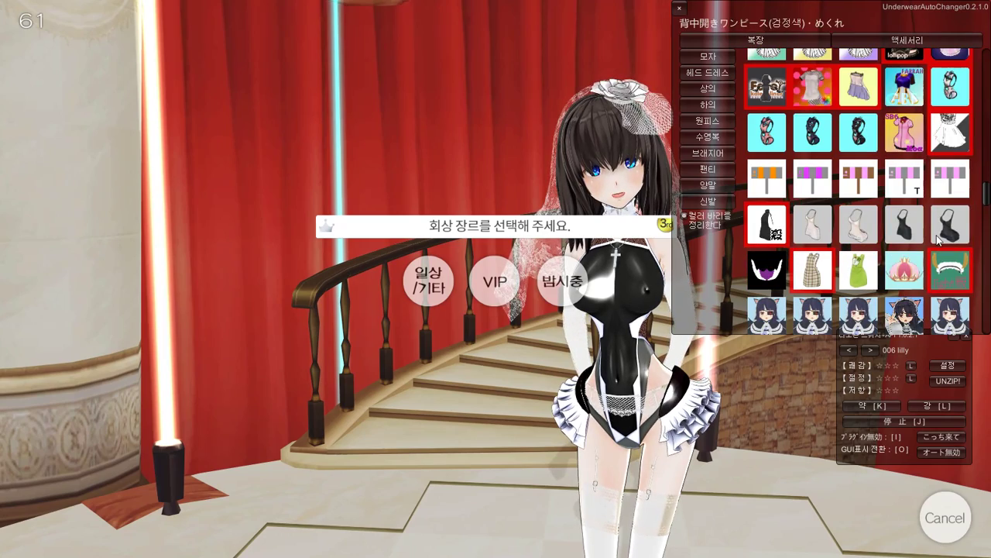
scroll(988, 99, up, 5)
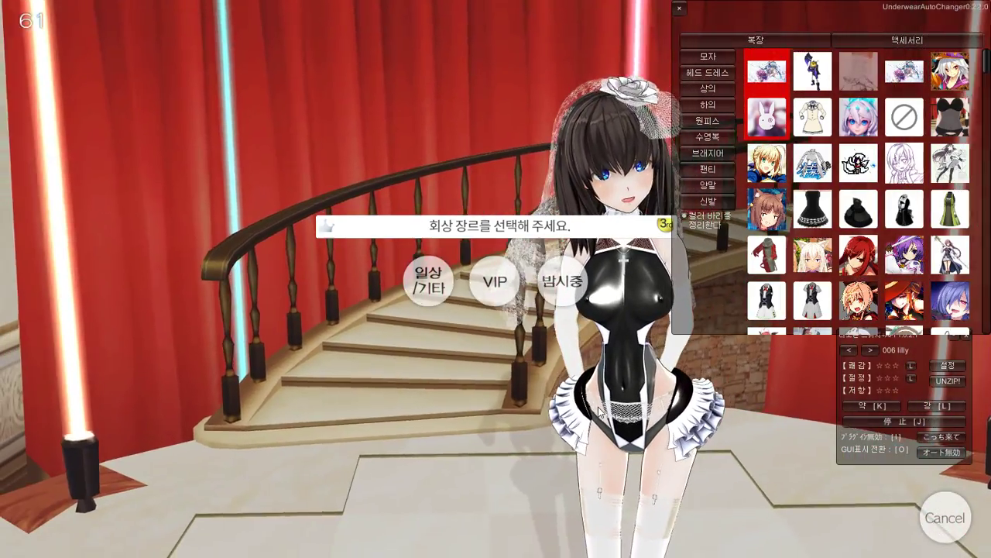
Step: Leave the game, bring up the Notepad++ notes and the CM3D2x64.exe console, and go back to the LoadTexture errors
key(alt+Tab)
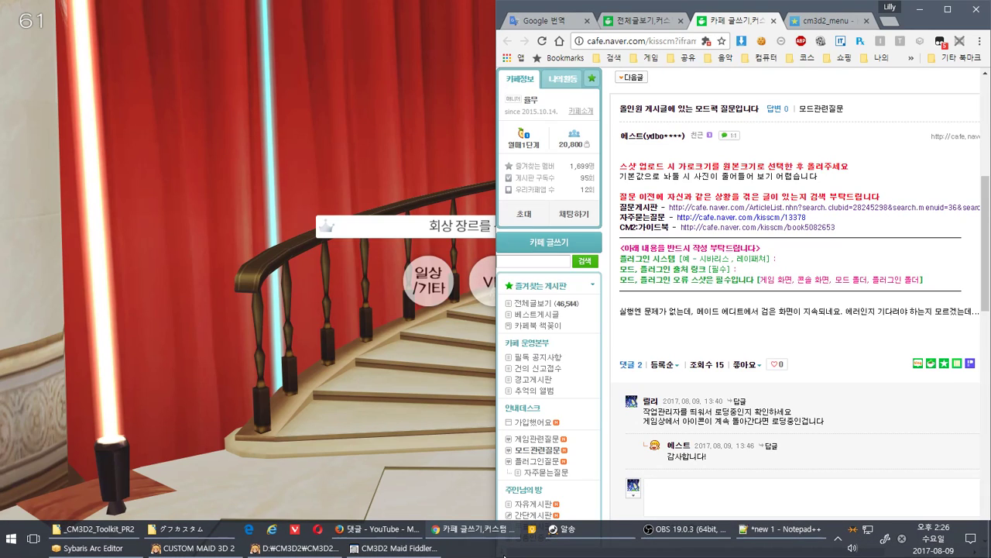
click(760, 525)
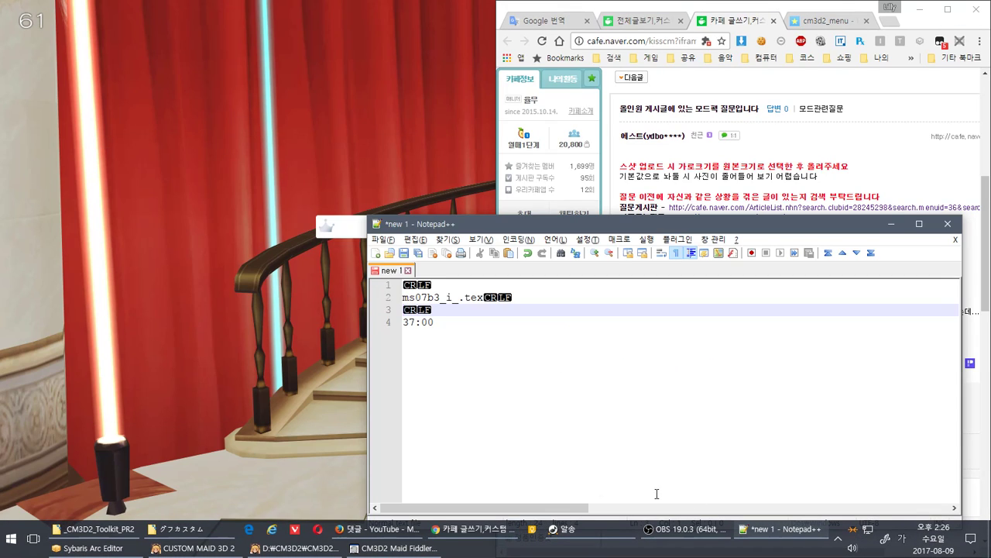
click(694, 530)
click(701, 542)
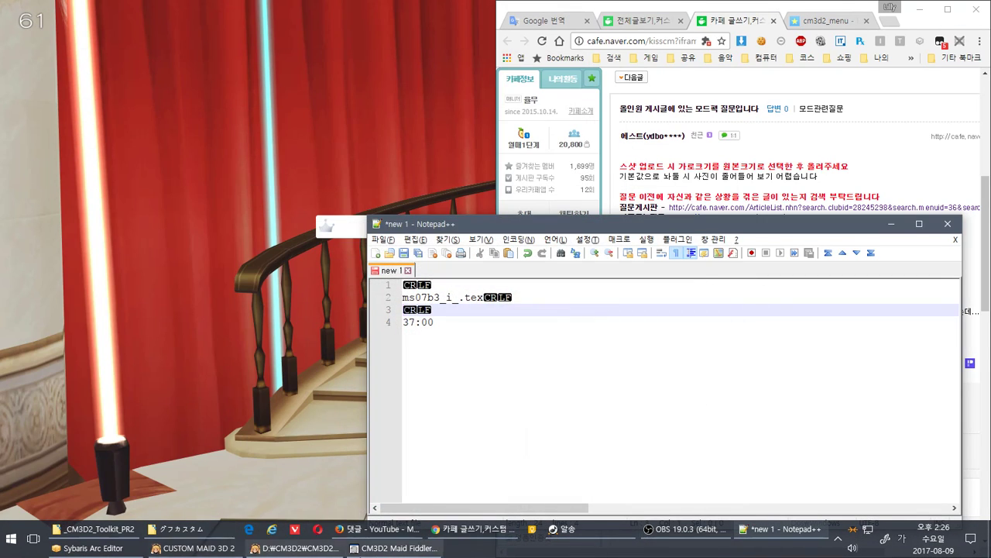
click(294, 547)
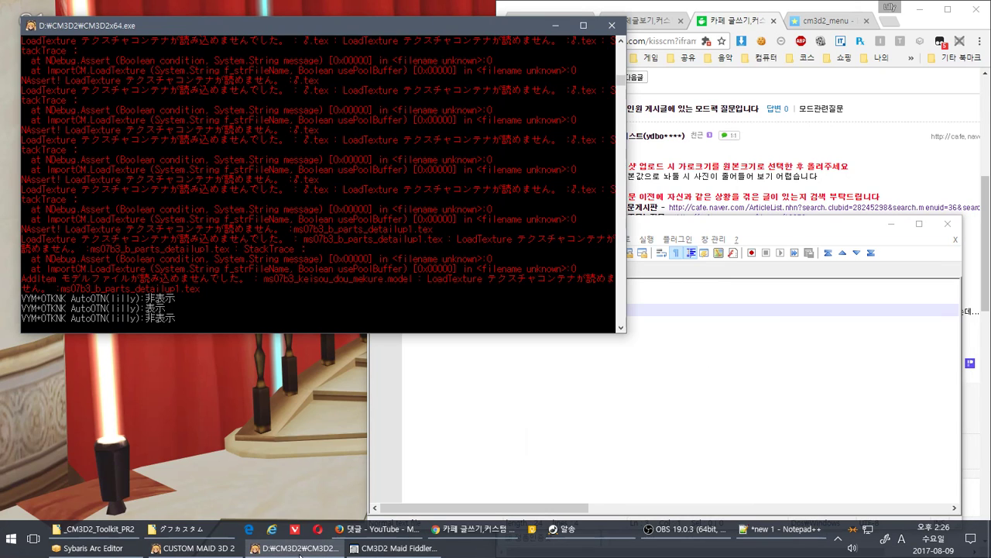
scroll(361, 224, up, 3)
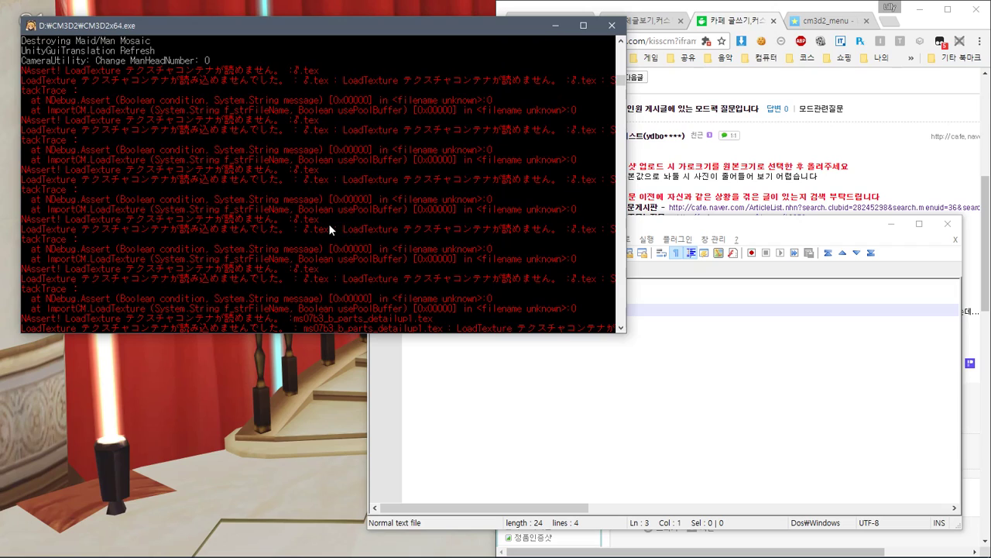
Step: Copy one complete four-line LoadTexture error from the console and replace the entire Notepad++ note with it
drag(22, 142, 650, 194)
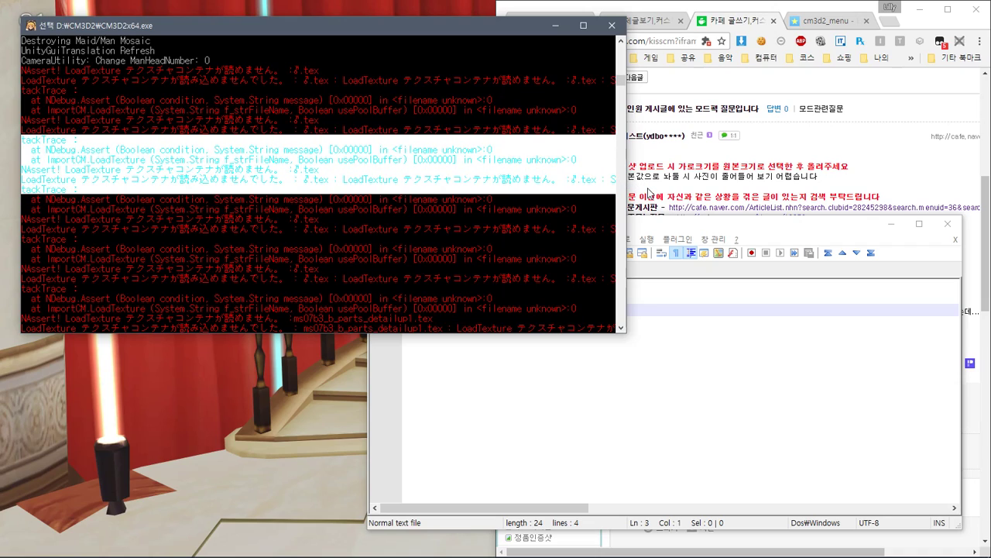
click(112, 161)
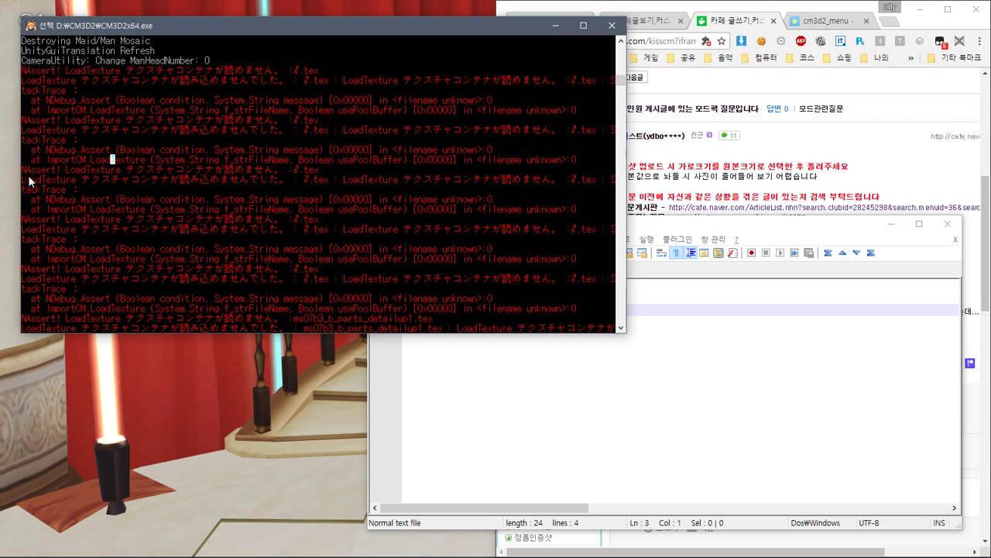
drag(25, 172, 609, 213)
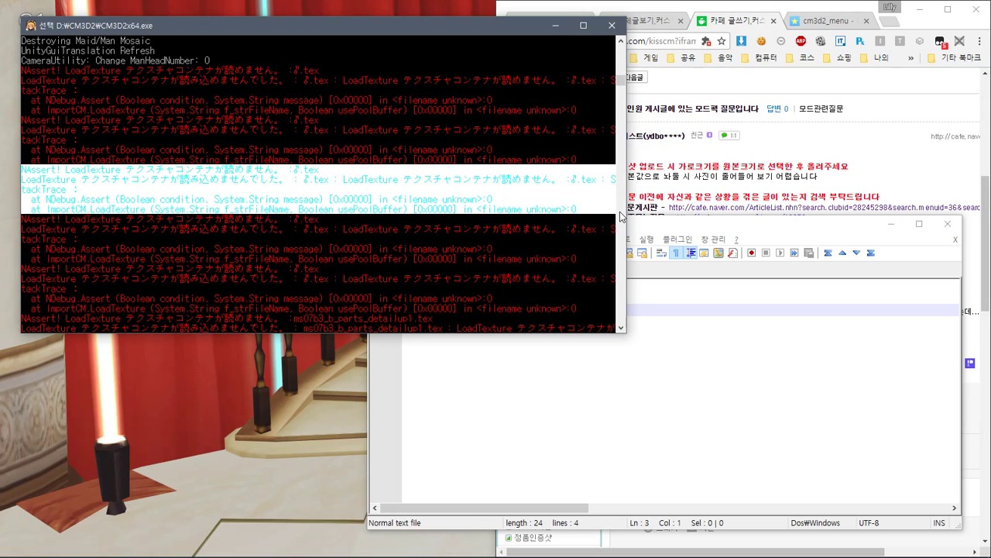
right_click(569, 204)
click(574, 383)
key(ctrl+a)
key(ctrl+v)
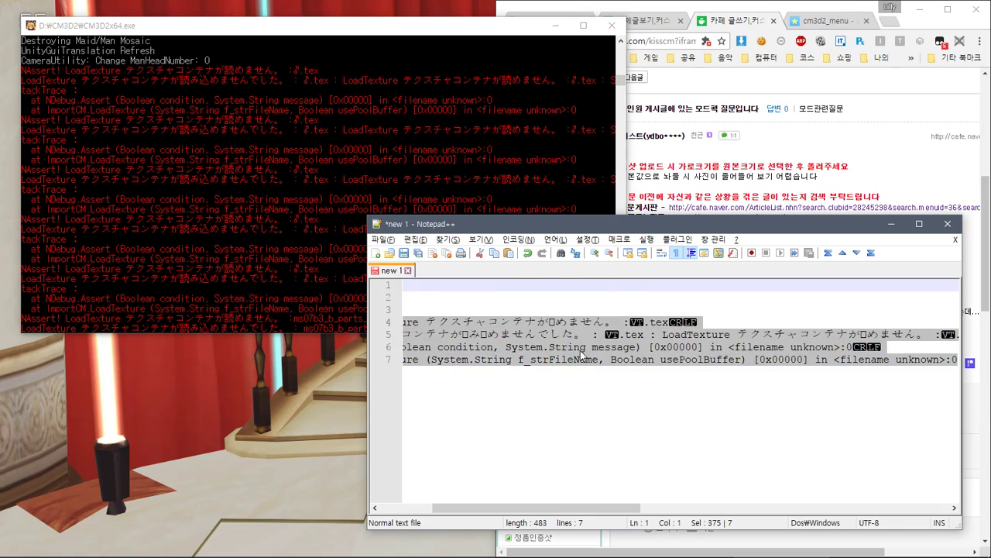
Step: Widen the Notepad++ window to show the full error lines and add the line "누가 저런 특수문자 쓴거야;" below them
drag(586, 509, 419, 507)
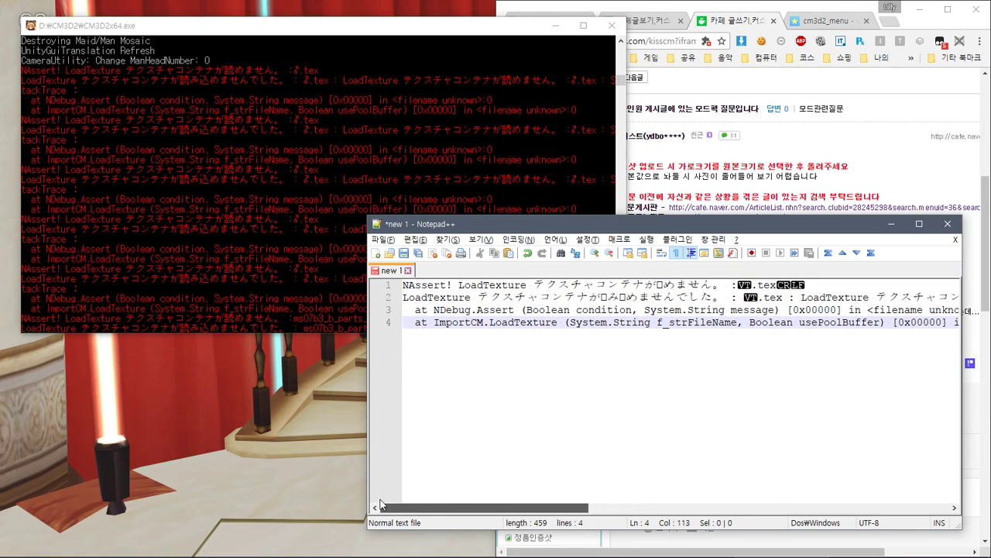
drag(368, 419, 65, 405)
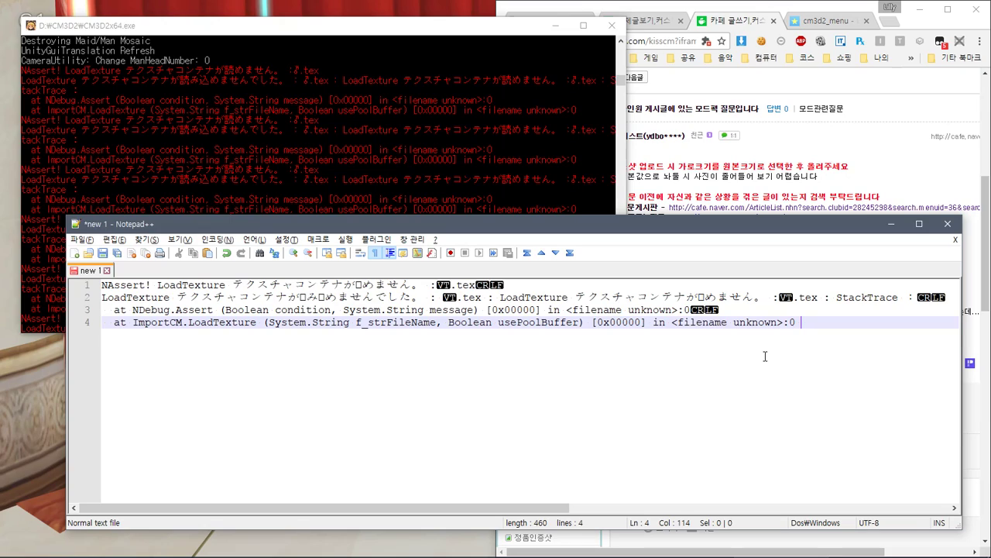
key(Return)
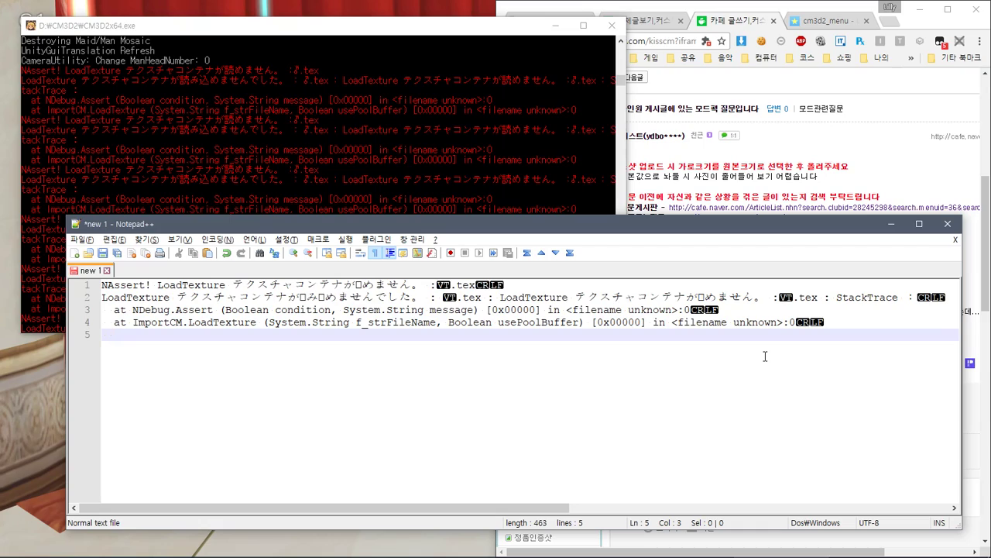
text(누가 저런 특수문)
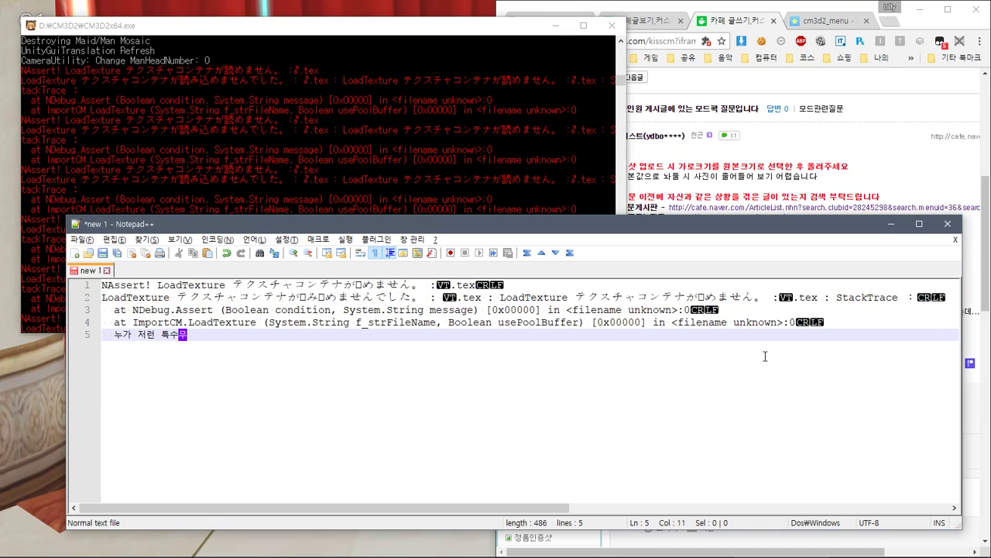
text(자 쓴거야;)
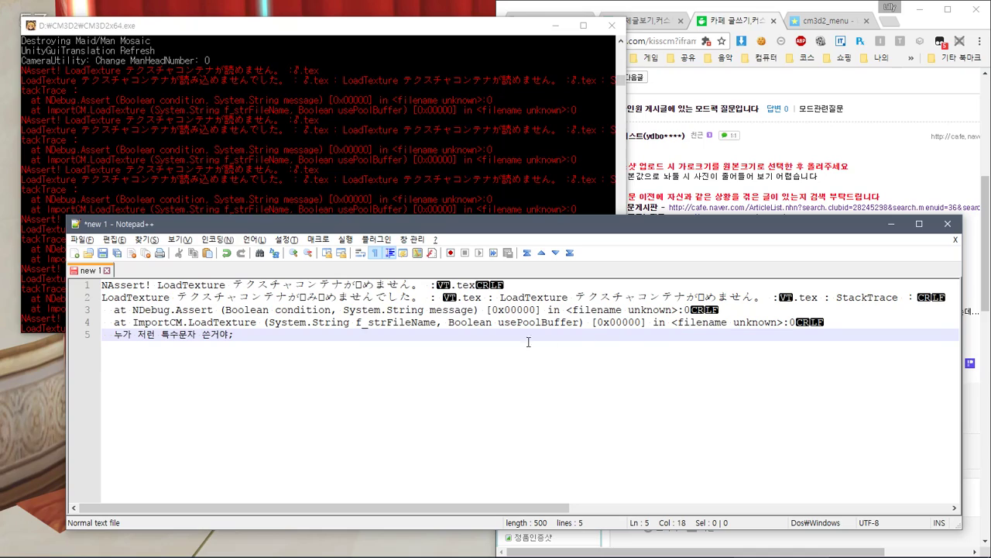
Step: Mark the special character in the first error line and add the note line "원피스 부분인데.." at the end
drag(447, 289, 438, 288)
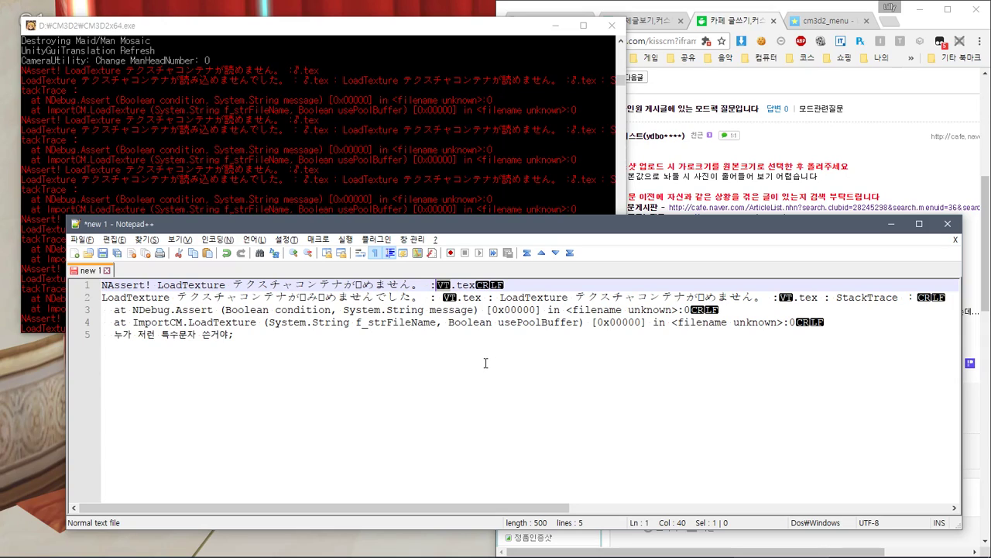
mouse_move(365, 549)
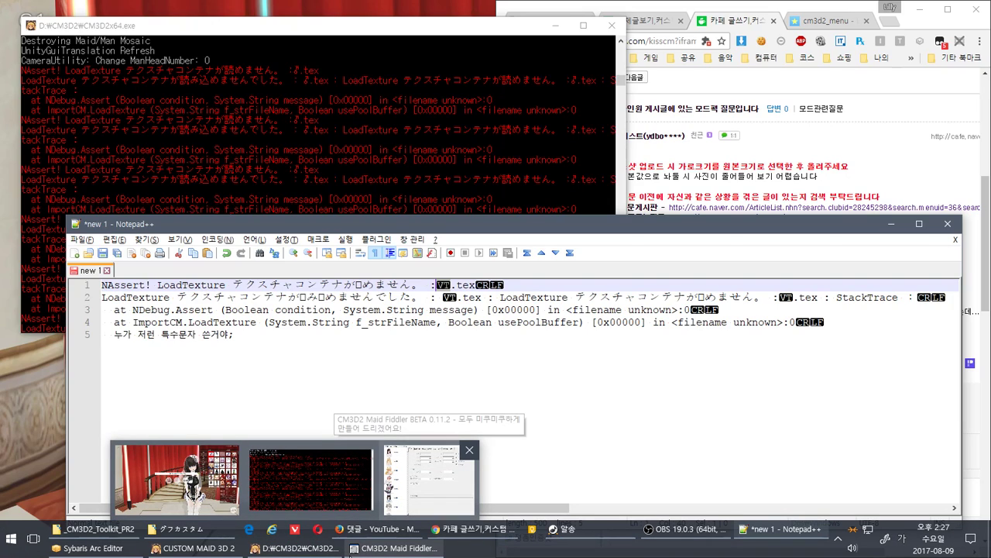
click(311, 372)
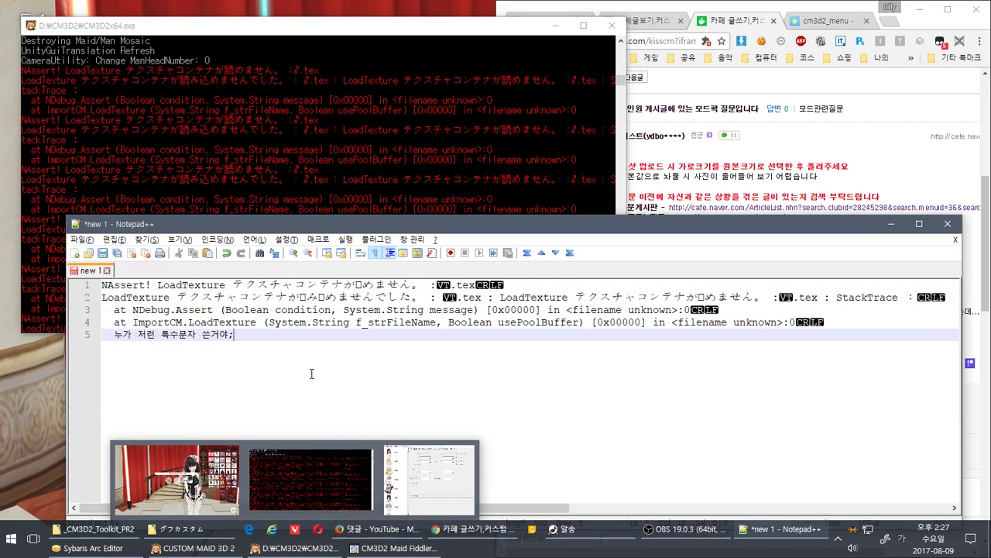
key(Return)
text(원ㅍ스 부분인데..)
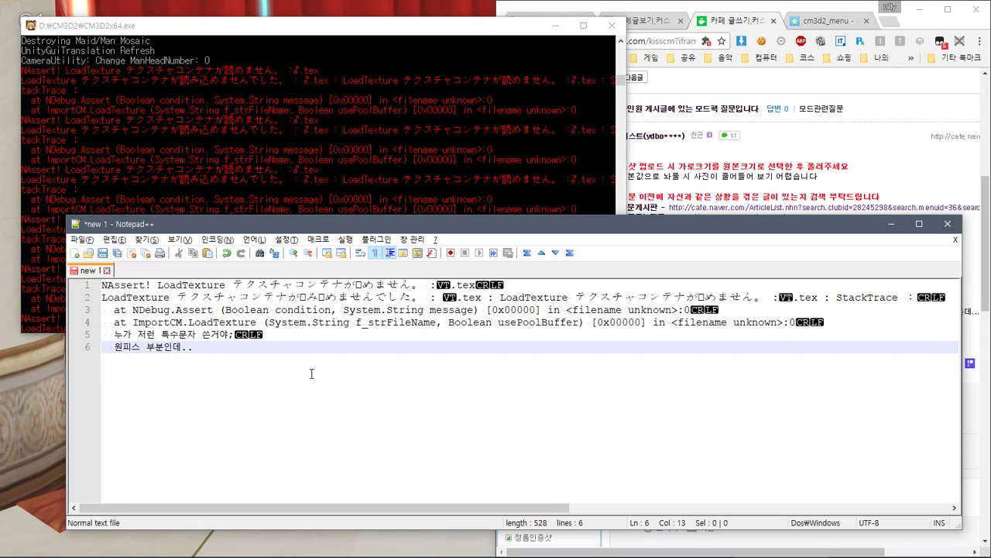
Step: Check the clothing category in the game and make the note's last line read "아니 하의 부분이네"
click(241, 6)
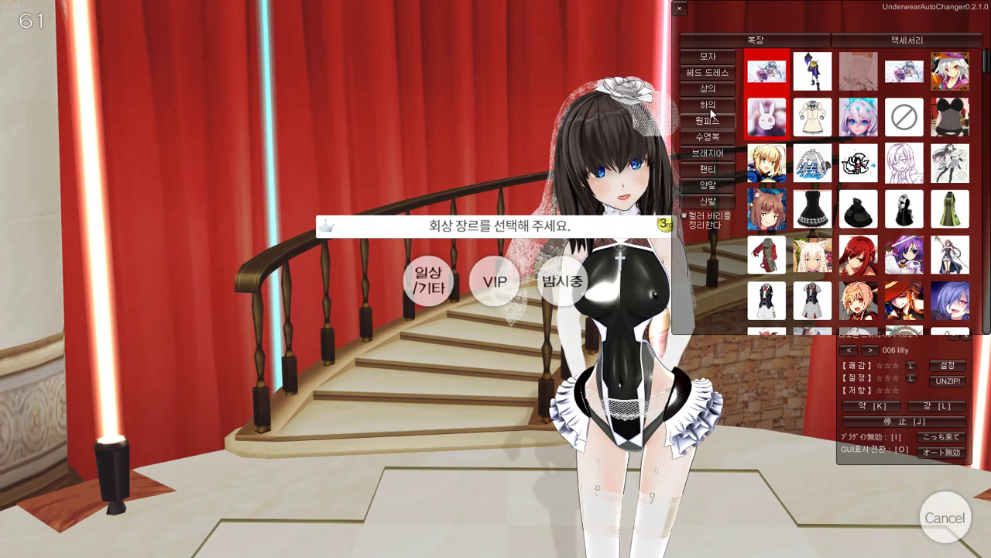
click(568, 326)
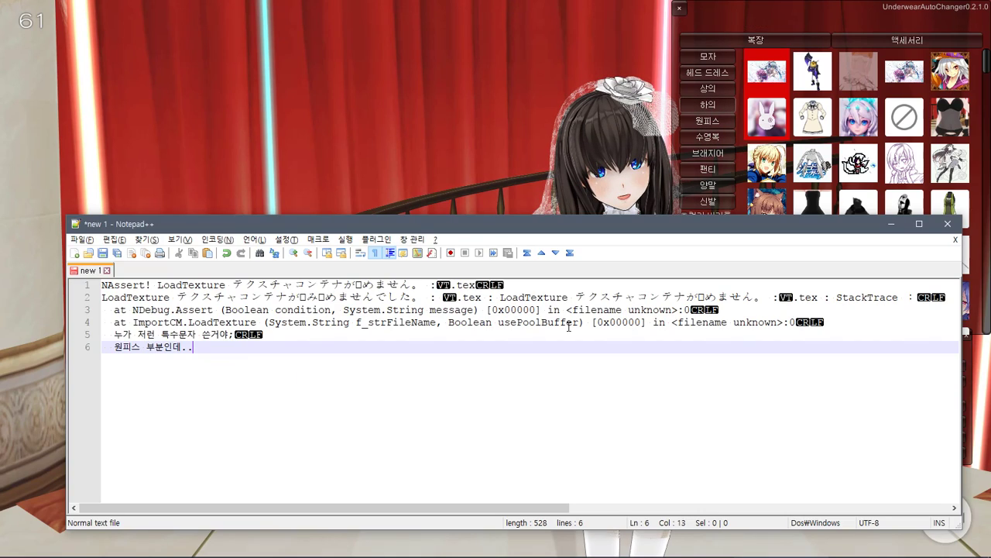
shift+click(108, 370)
text(ㅇ)
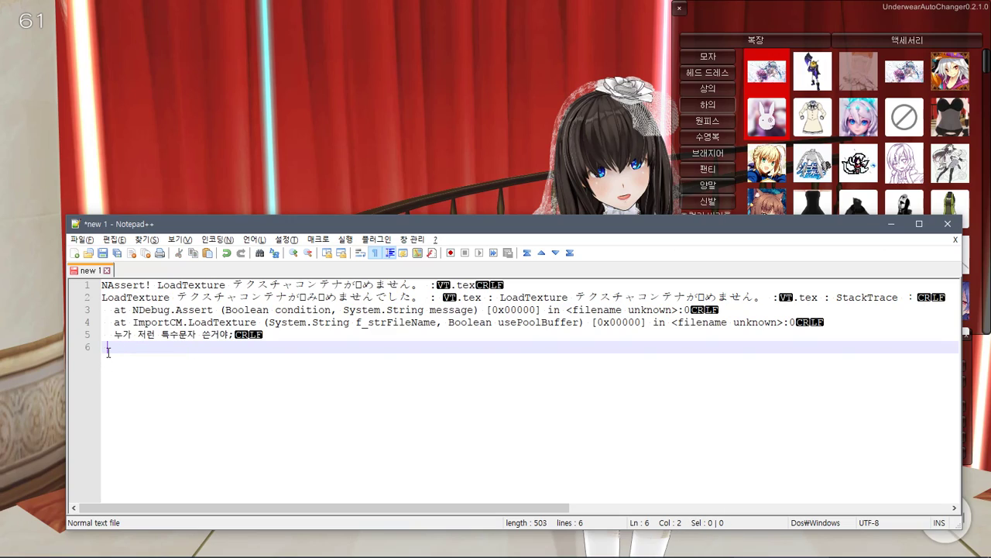
text(아니 하의 부부)
text(ㄴ이네)
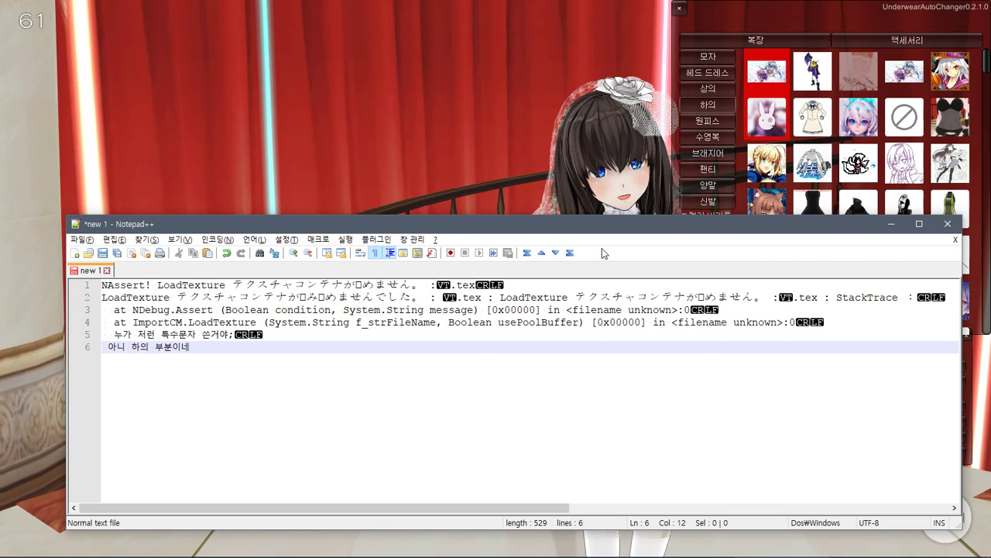
Step: Close the game, bring up the _CM3D2_Toolkit_PR2 and グフカスタム folder windows, and open the CM3D2 folder in the latter
key(alt+Tab)
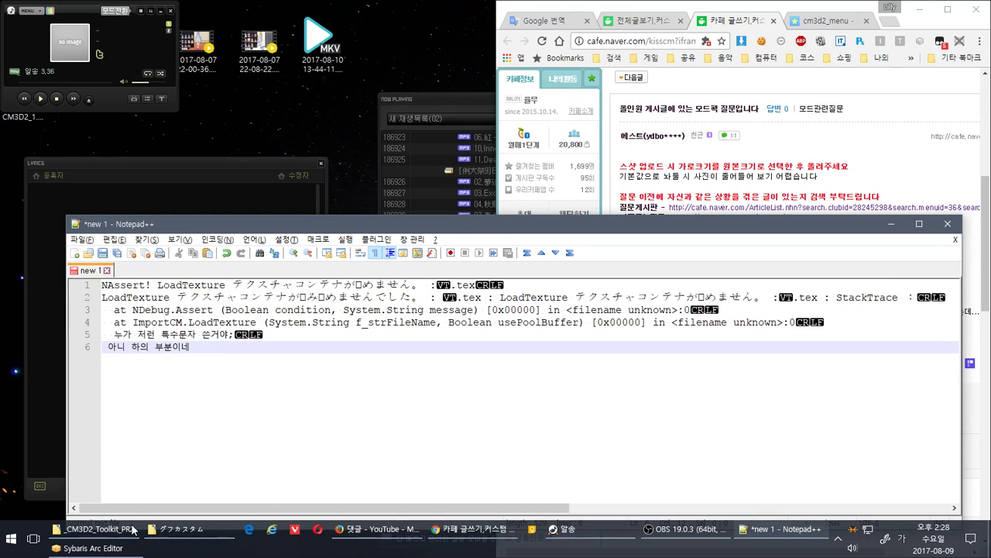
click(92, 529)
click(178, 530)
drag(167, 322, 194, 195)
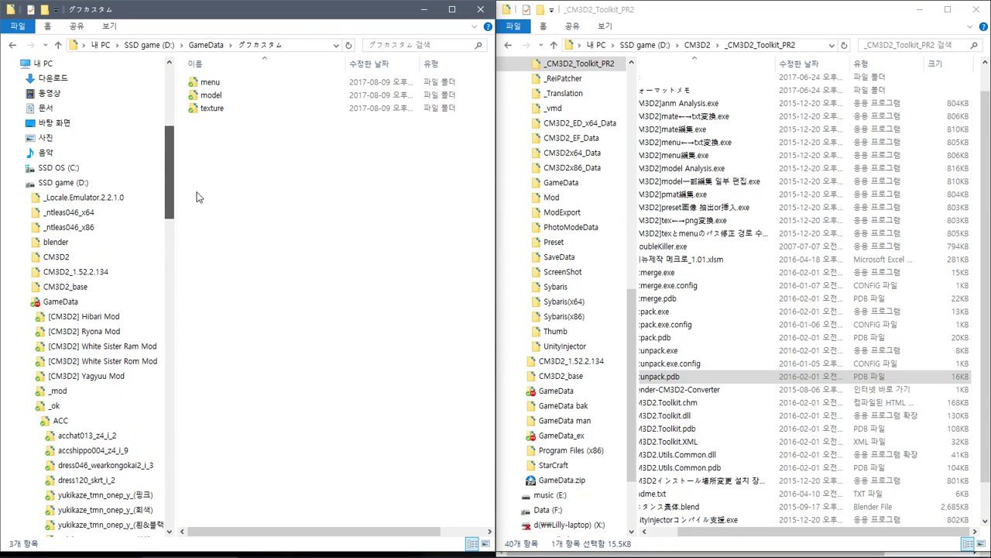
click(57, 256)
scroll(244, 267, down, 1)
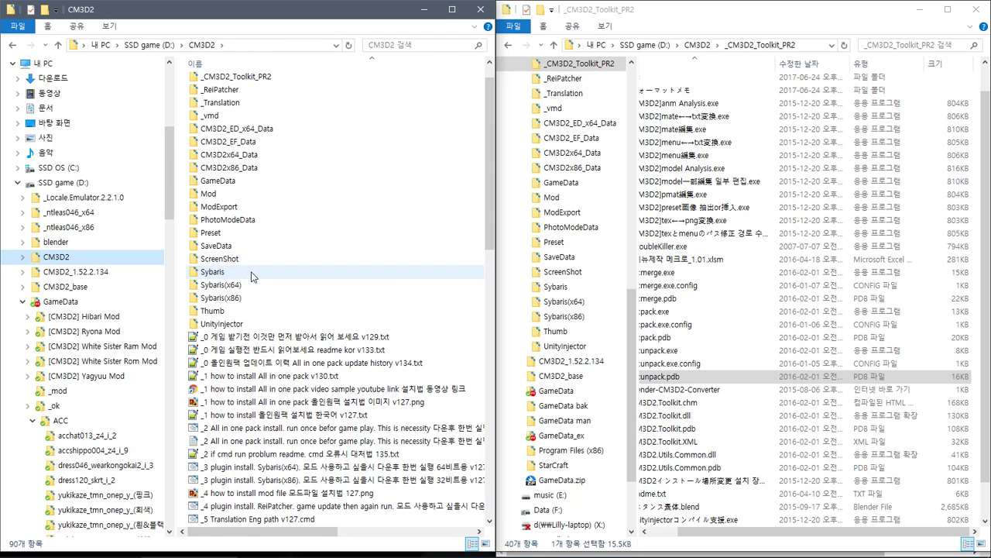
Step: Open the GameData folder inside Sybaris and delete its GameData_ex and GameData subfolders
double_click(249, 272)
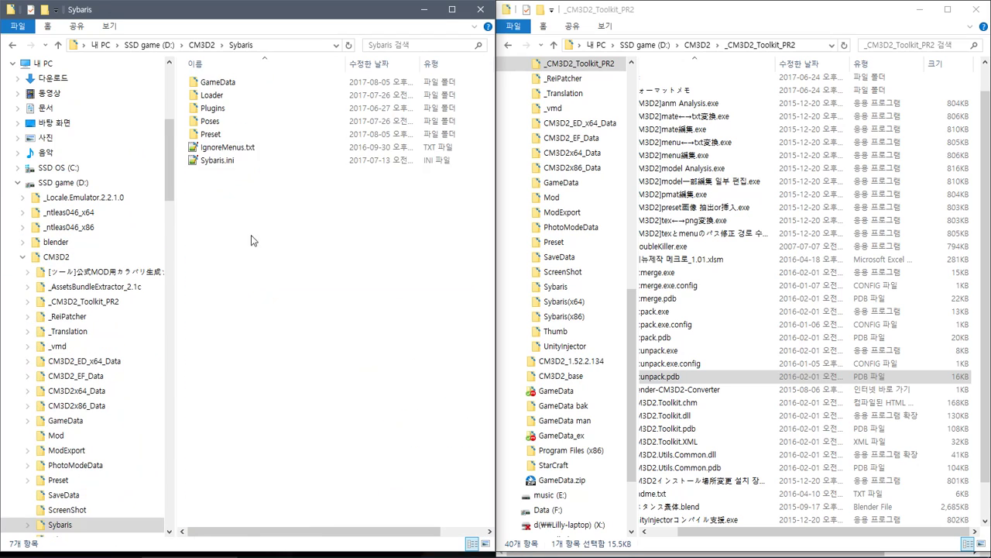
double_click(269, 83)
click(281, 120)
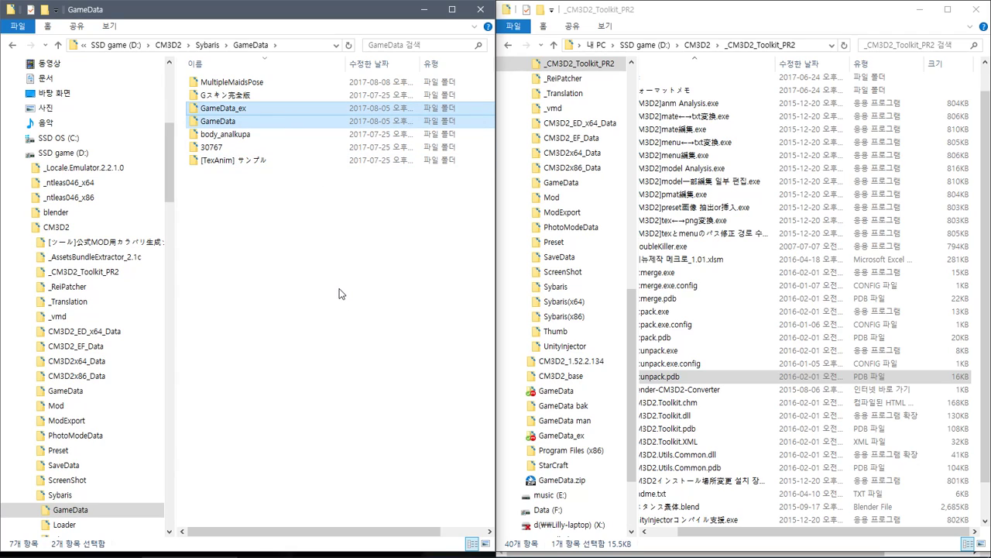
key(Delete)
Step: Open the GameData folder at the root of drive D: and select all its folders except _mod, _ok and _set
drag(165, 157, 162, 251)
scroll(100, 287, up, 3)
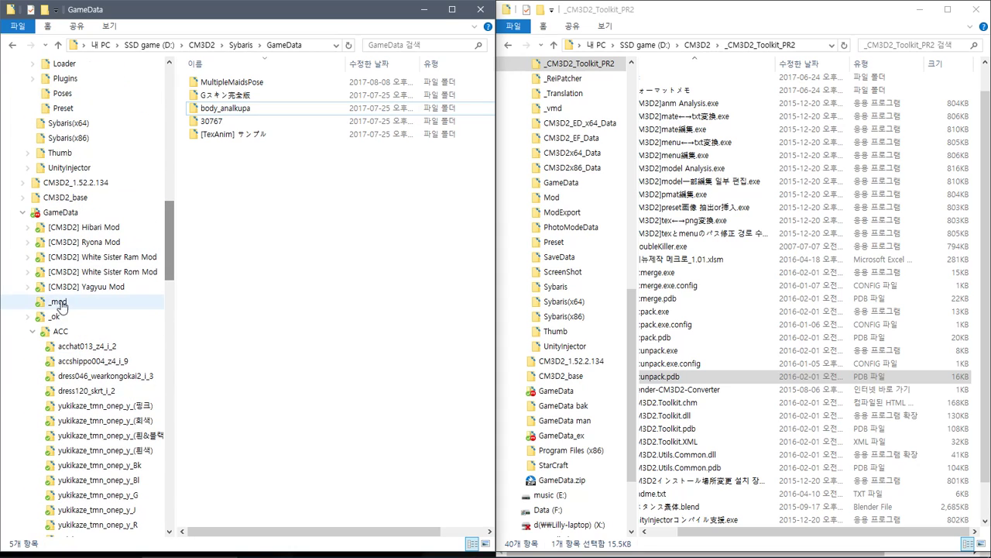
click(29, 317)
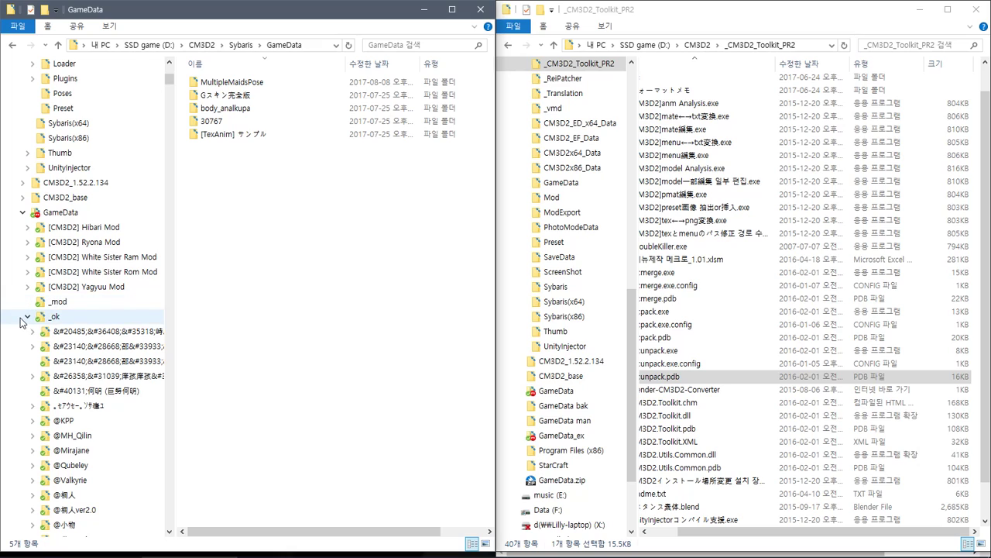
click(24, 318)
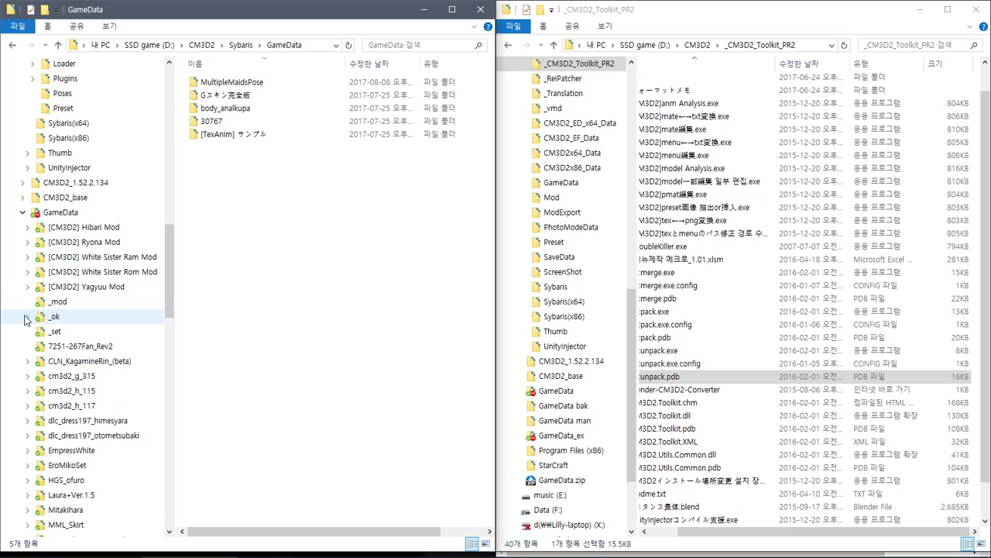
click(78, 214)
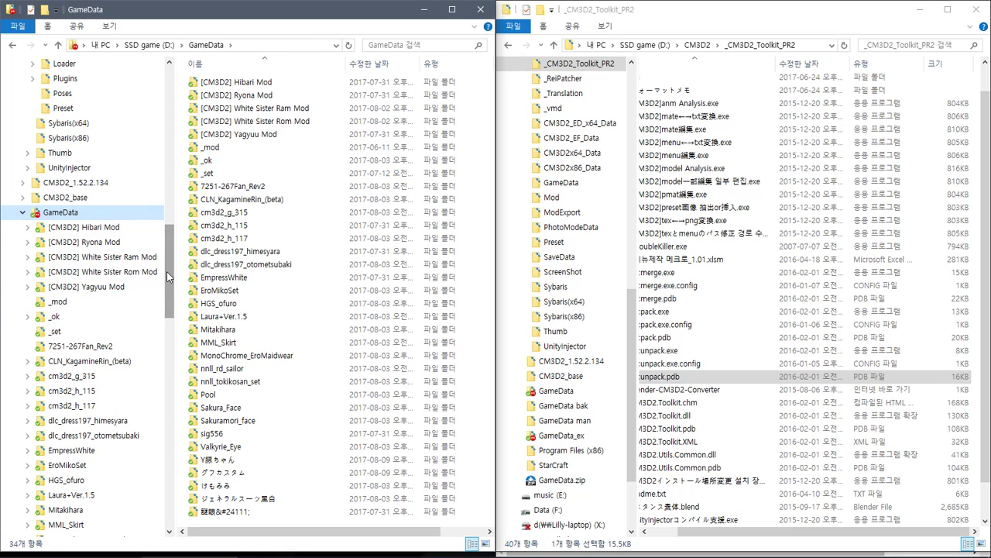
click(378, 229)
key(ctrl+a)
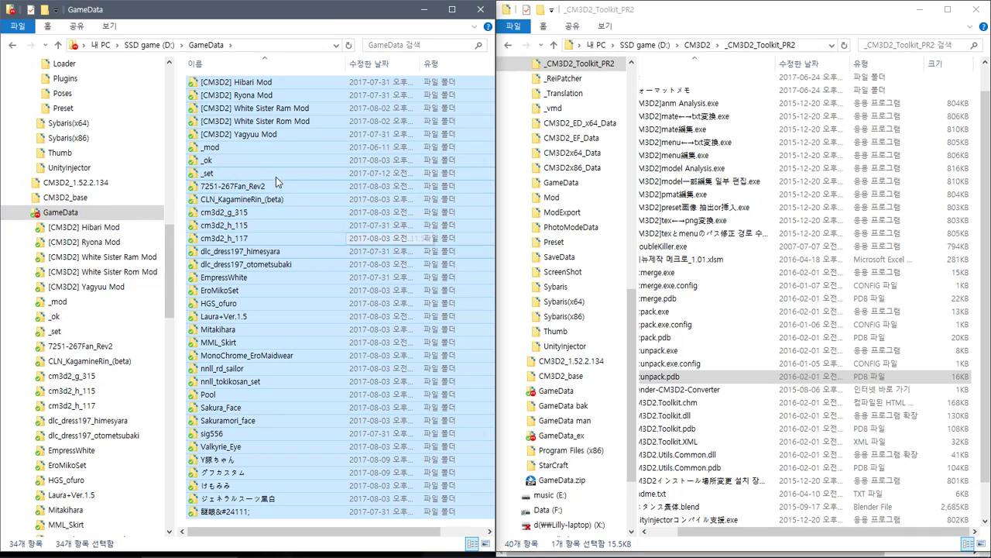
ctrl+click(238, 161)
ctrl+click(246, 147)
ctrl+click(240, 173)
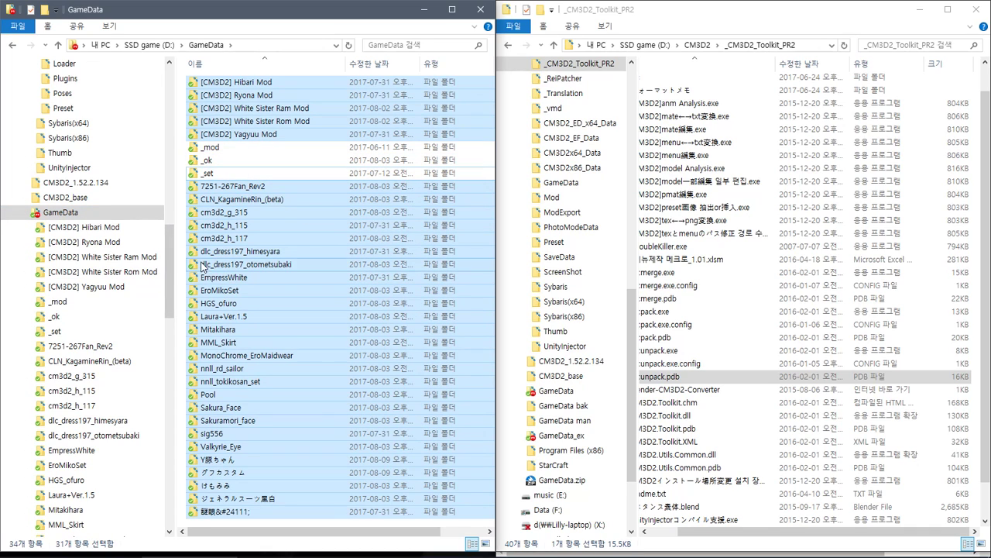
Step: Create symbolic links to the selected mod folders inside CM3D2\Sybaris\GameData
scroll(228, 290, right, 2)
scroll(229, 289, left, 2)
drag(166, 252, 90, 313)
mouse_move(219, 375)
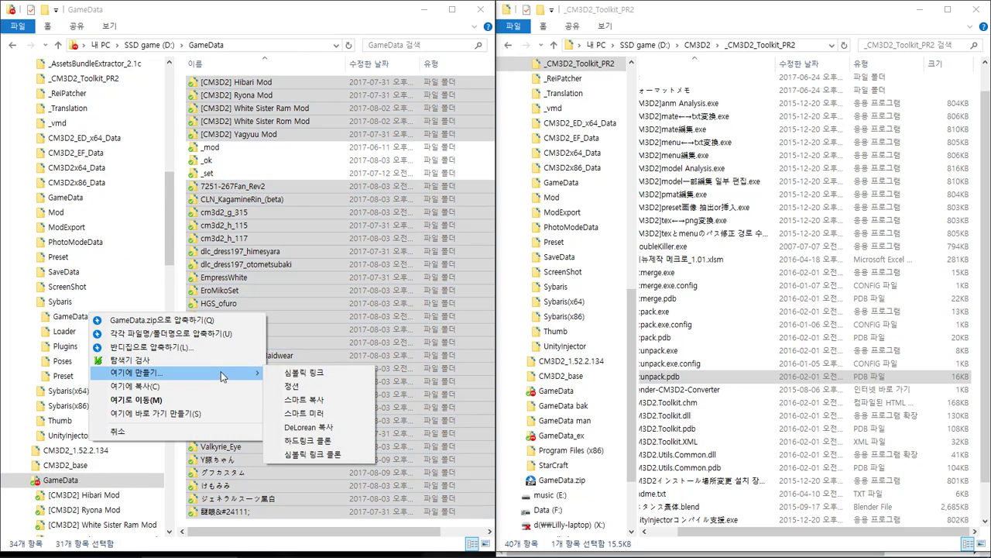
click(303, 372)
Step: Open Sybaris\GameData, expand it in the folder tree and look through the linked mod folders
click(71, 317)
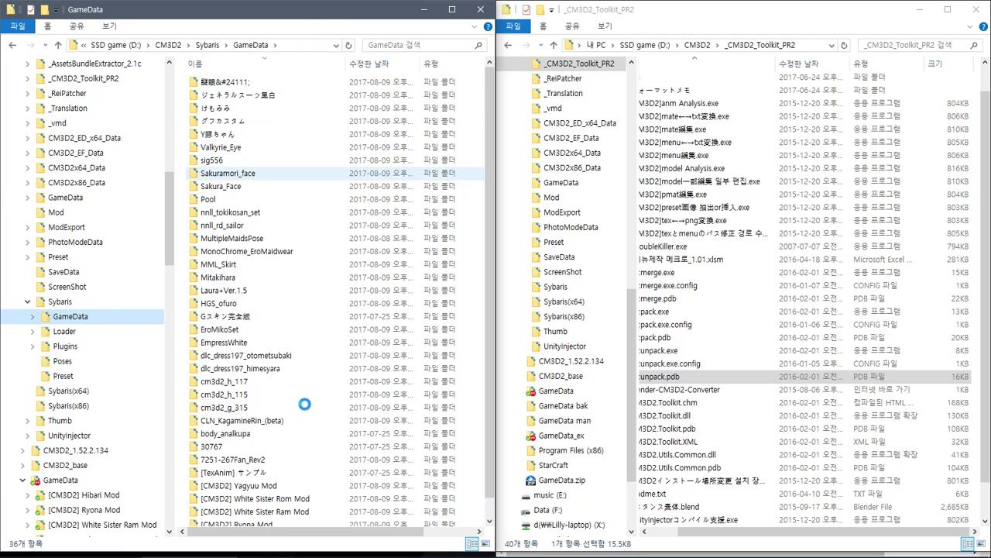
click(261, 408)
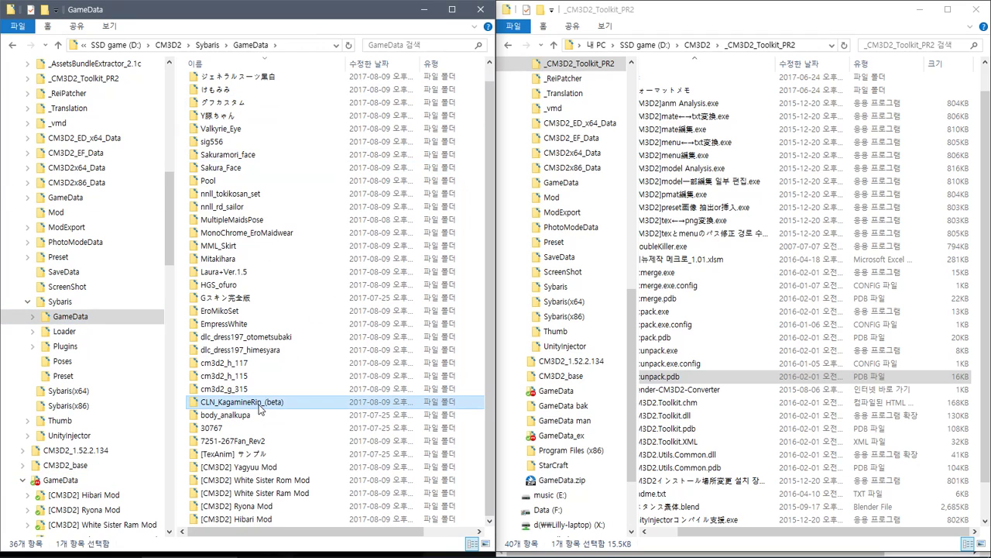
scroll(259, 406, up, 1)
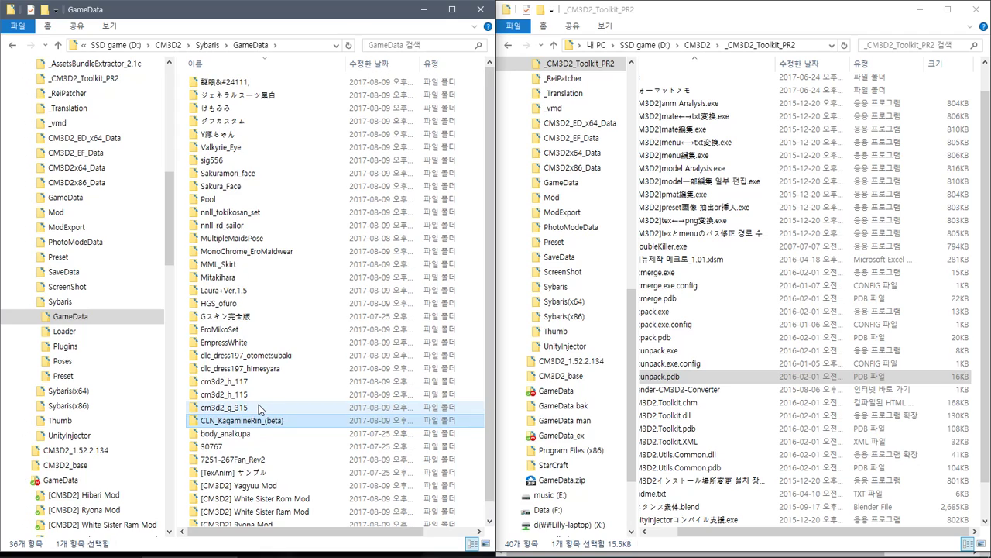
click(303, 307)
scroll(302, 316, down, 1)
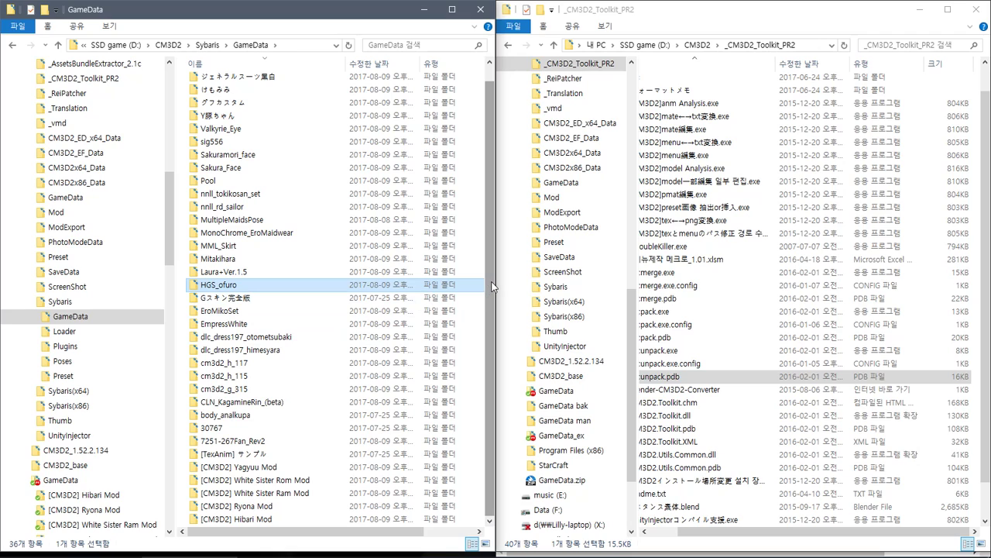
click(32, 316)
scroll(39, 329, down, 4)
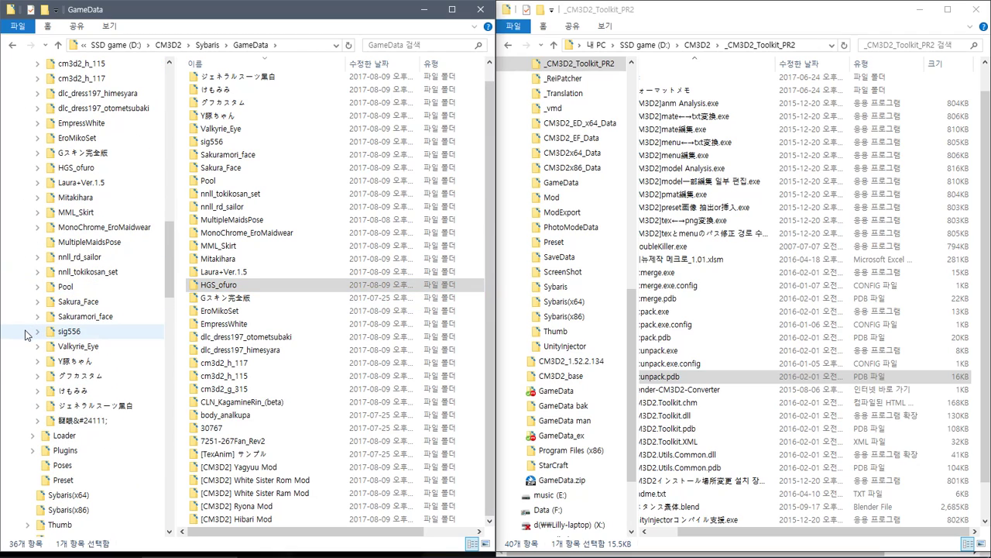
scroll(21, 335, up, 6)
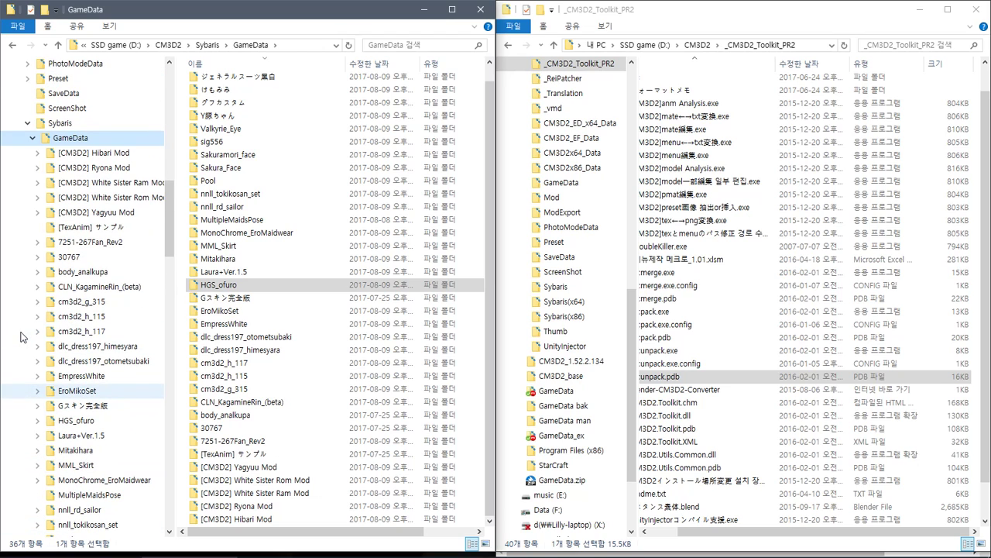
scroll(22, 336, down, 2)
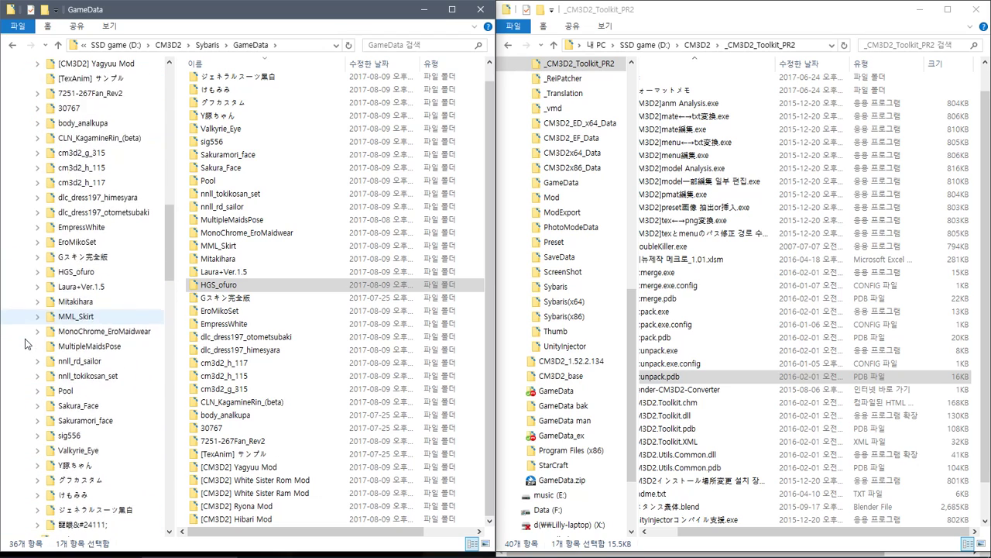
Step: Switch to the Notepad++ note and add the line "아 이런 기존거 안뺏다;" at the end
key(alt+Tab)
key(alt+Tab)
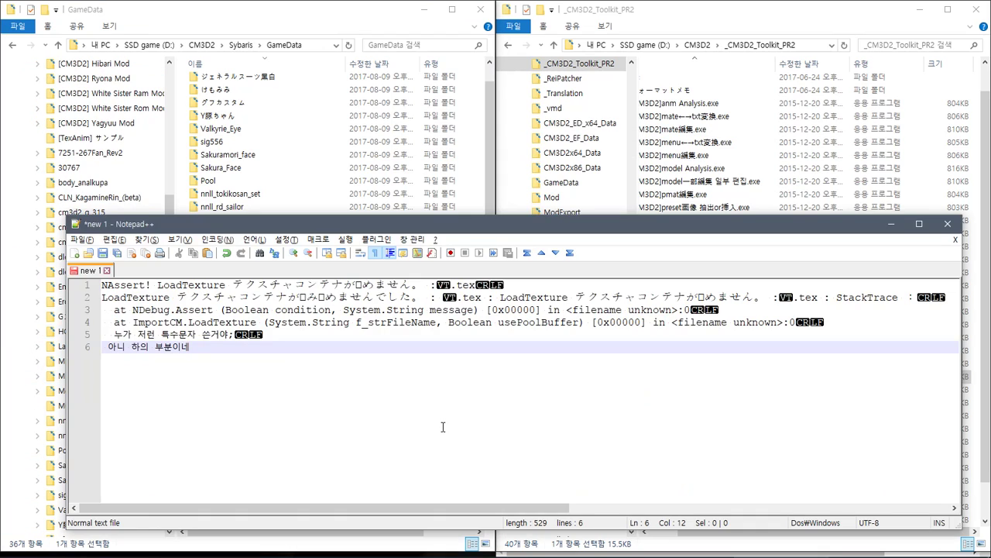
key(Return)
text(아 이런)
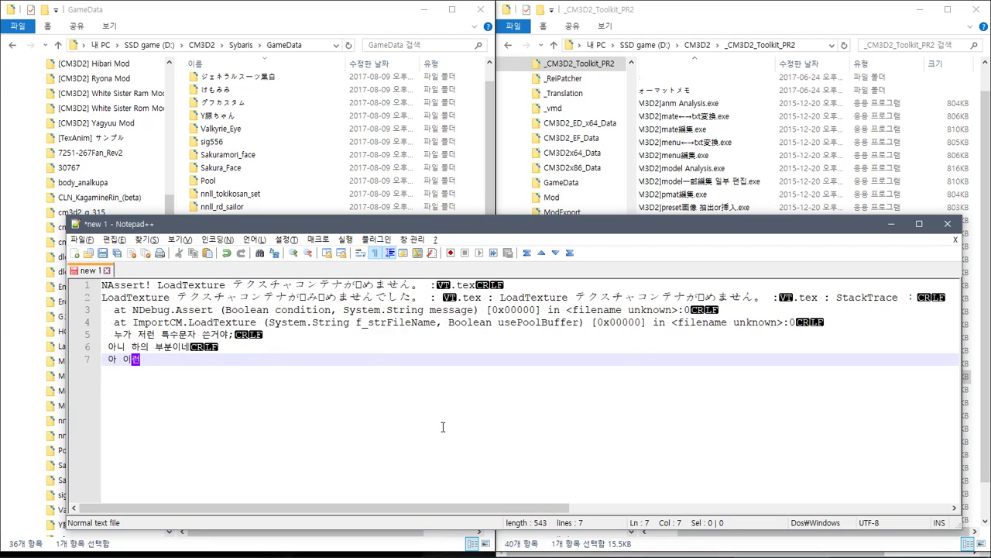
text( 기조존거)
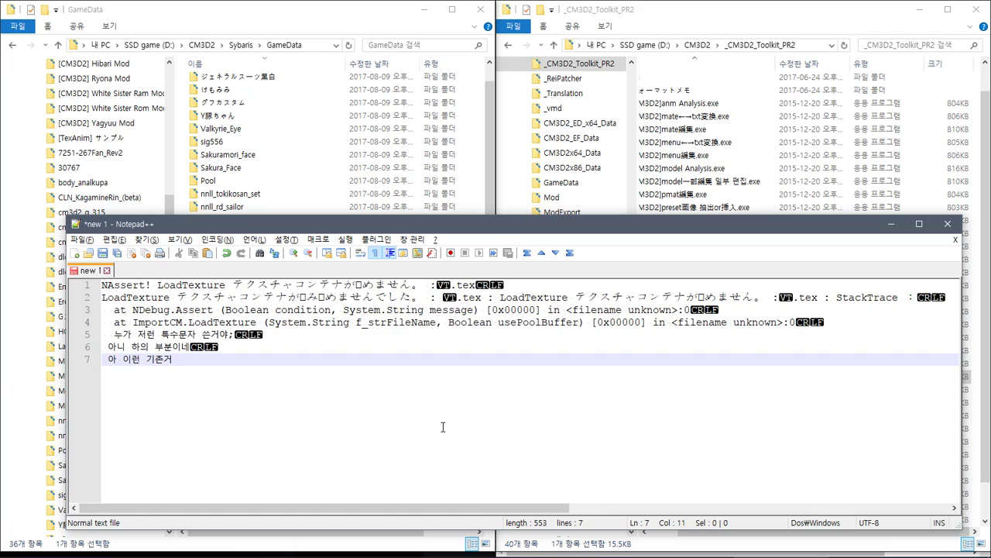
text( 인)
text(다;)
Step: Go back to the CM3D2 folder, start the game with CM3D2x64_L411.exe and minimize the folder window
click(263, 194)
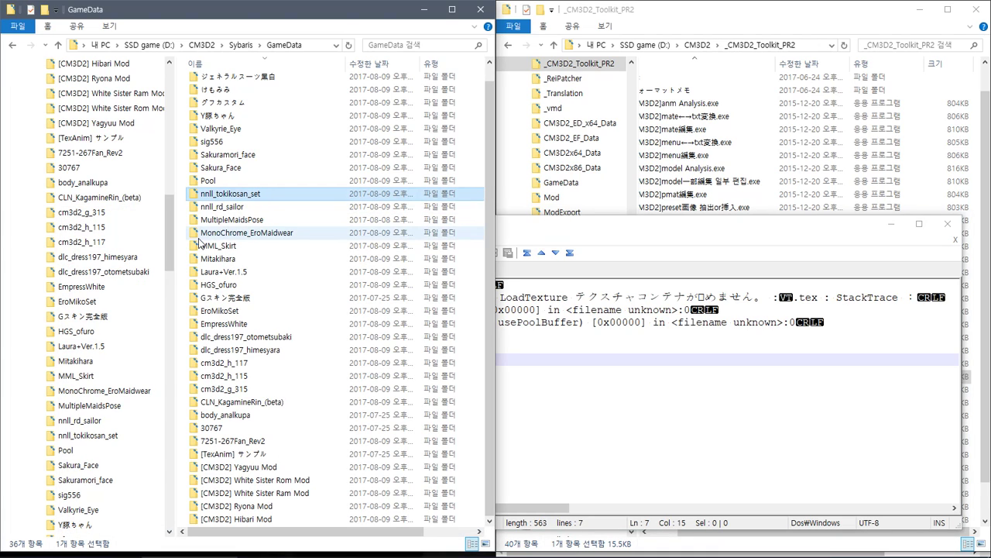
click(198, 44)
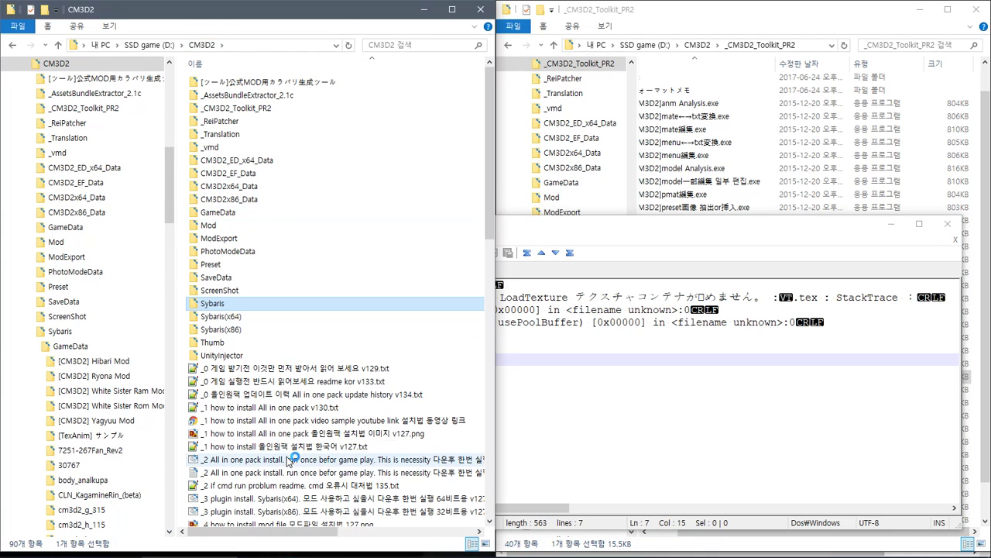
scroll(279, 381, down, 9)
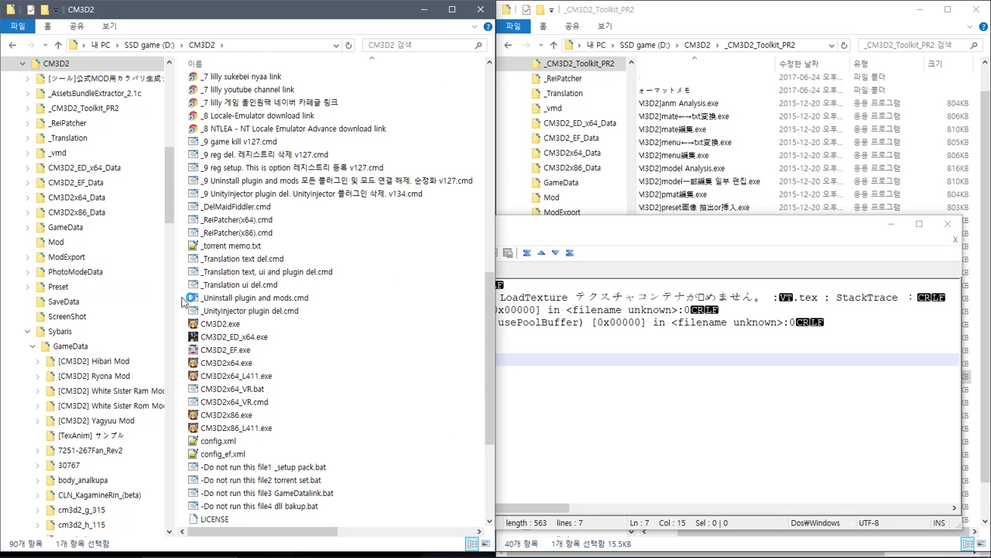
right_click(184, 302)
double_click(325, 376)
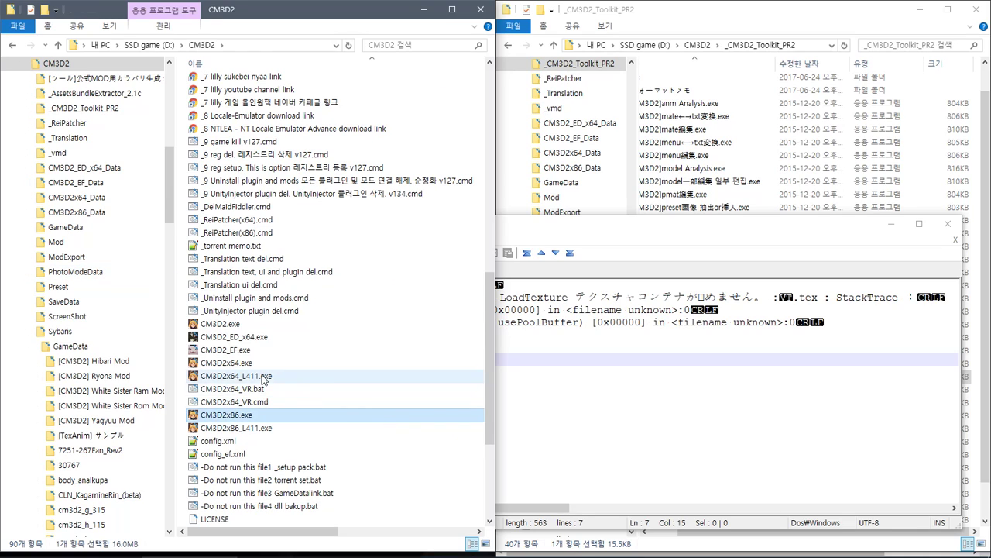
click(418, 14)
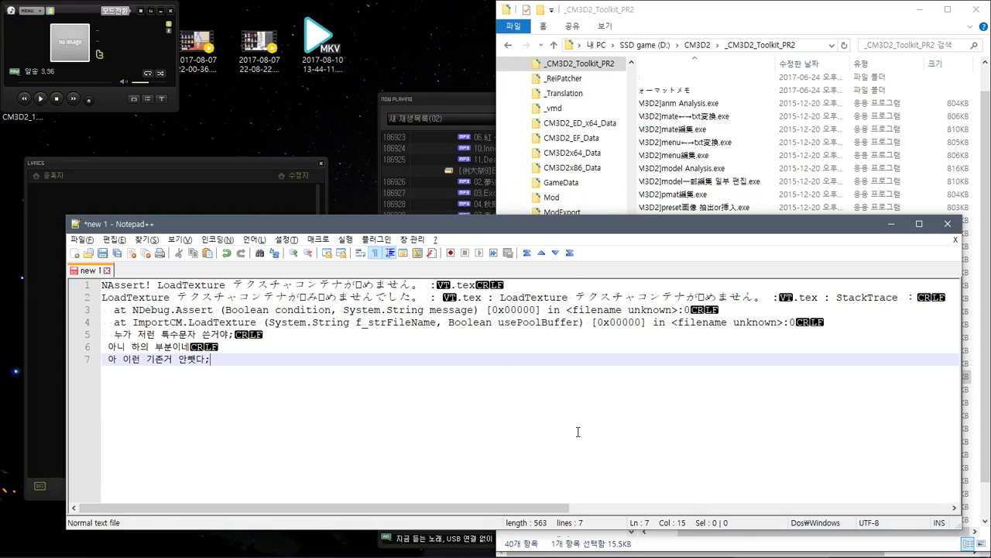
Step: Add the line "걍 하자;" at the end of the note
key(Return)
text(걍 하자;)
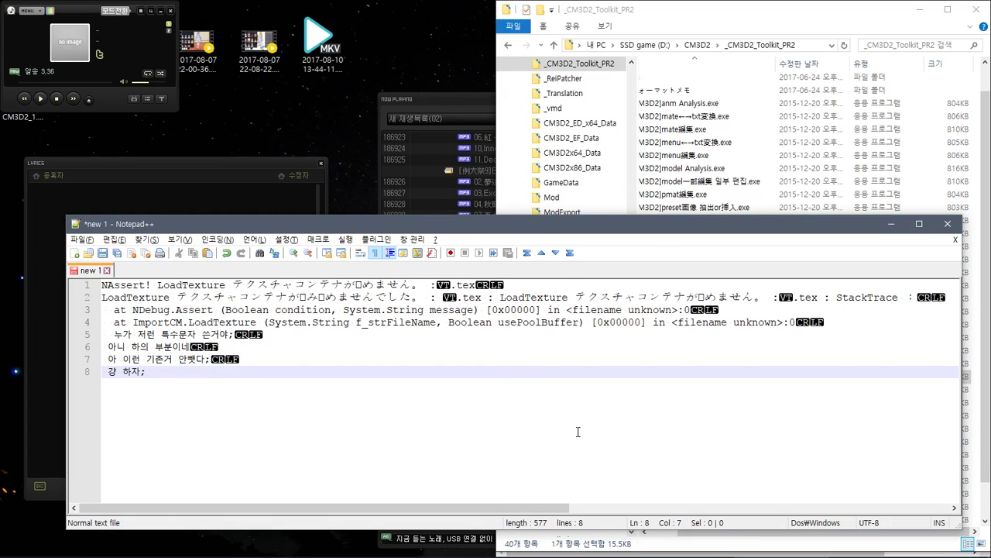
key(ctrl+s)
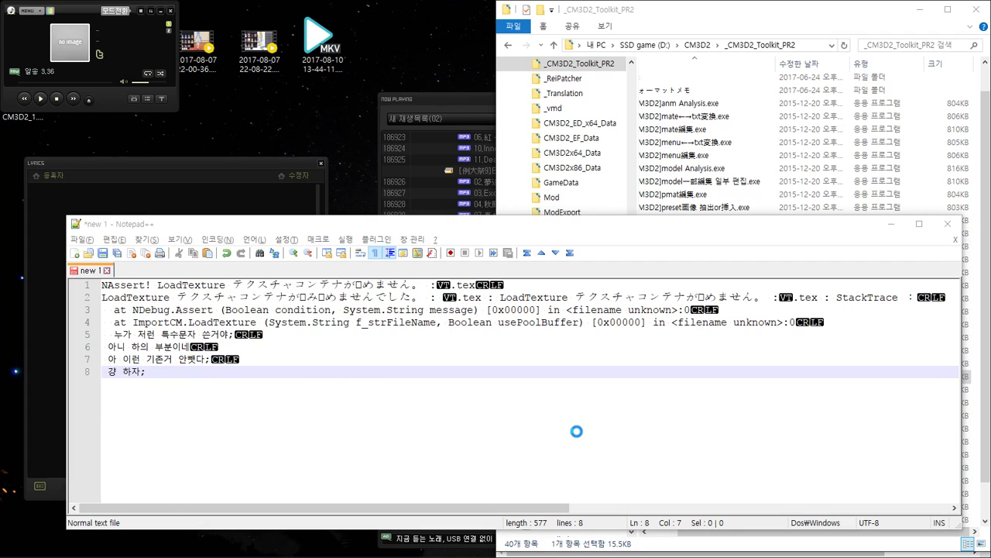
Step: Bring back the CM3D2 folder window, open Sybaris\GameData in it and widen the window
key(alt+Tab)
key(alt+Tab)
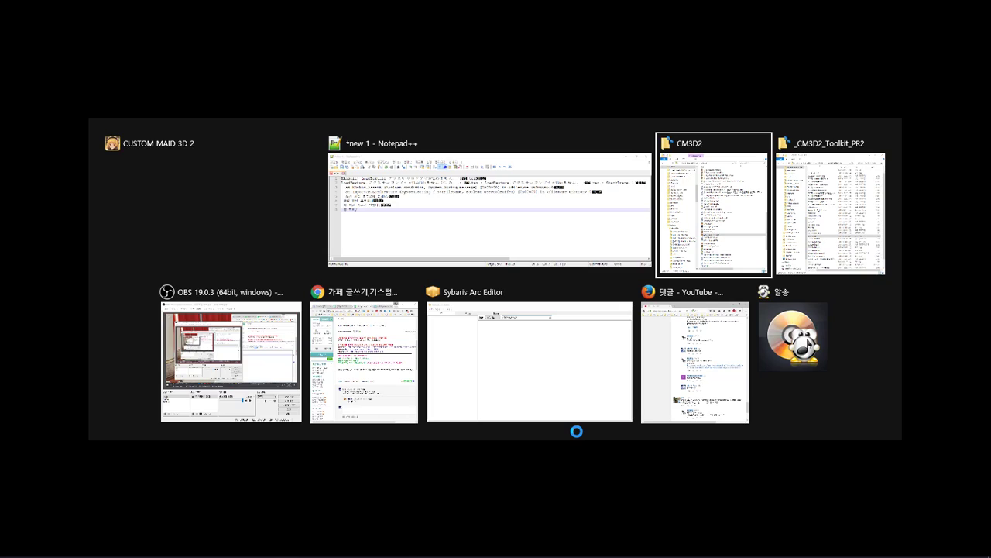
key(Return)
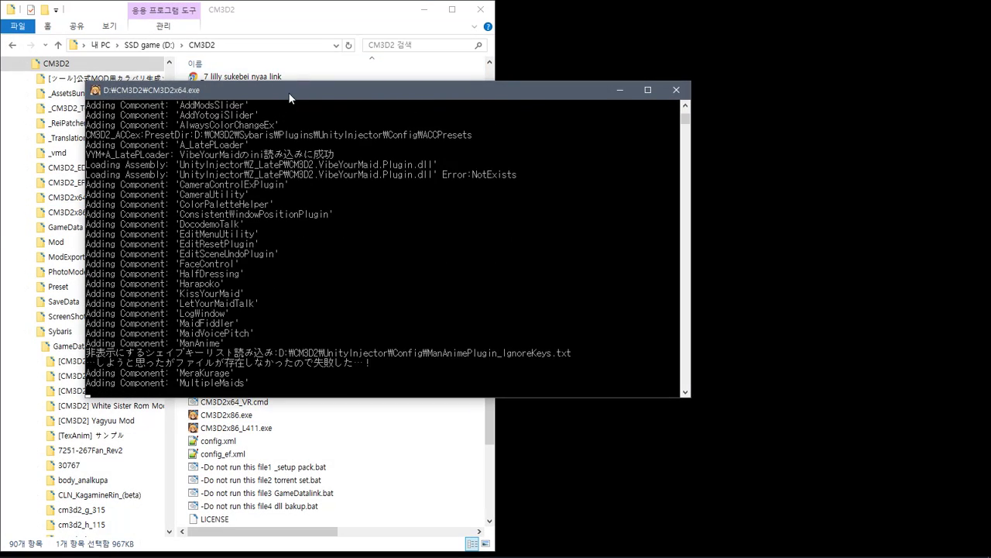
click(70, 345)
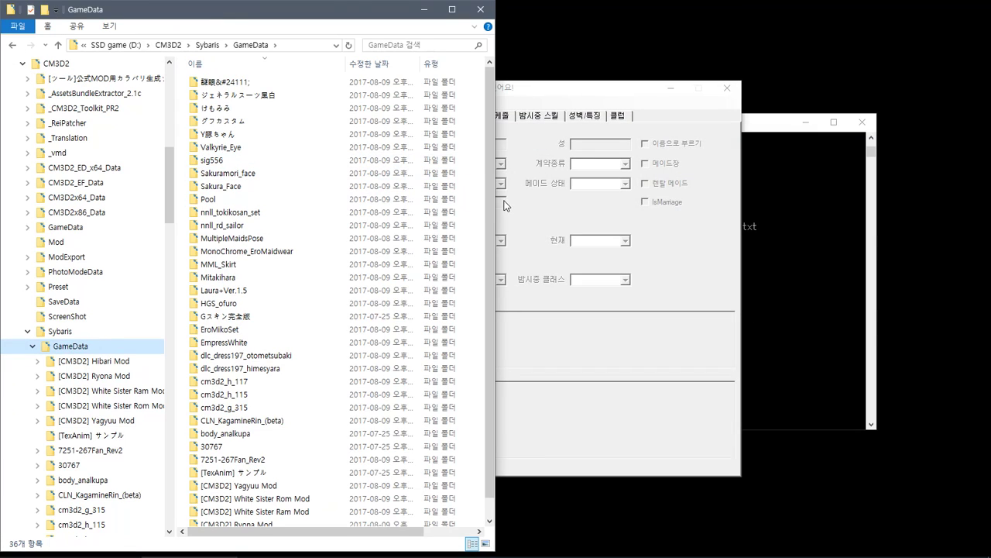
drag(495, 208, 667, 228)
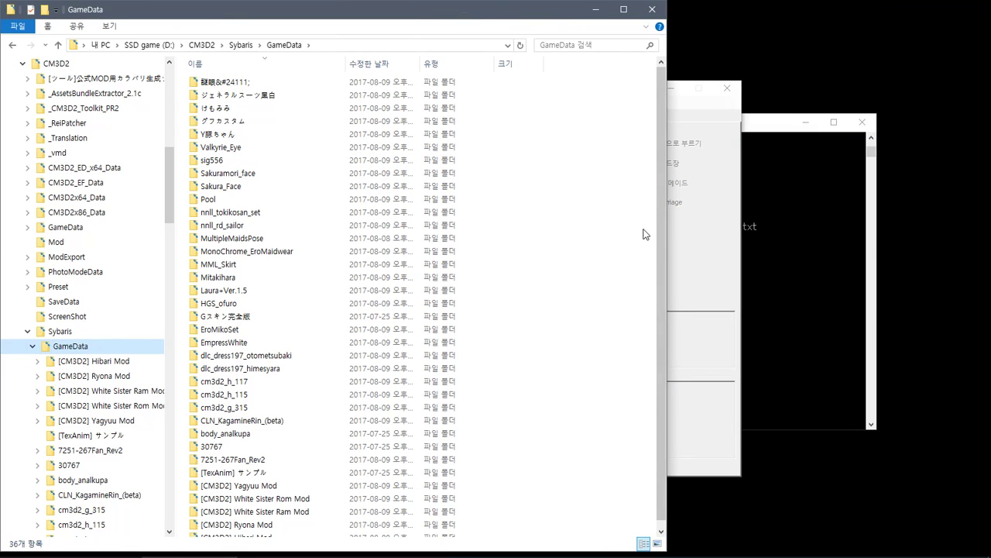
Step: Open the Link Shell Extension configuration program, LSEConfig
key(super)
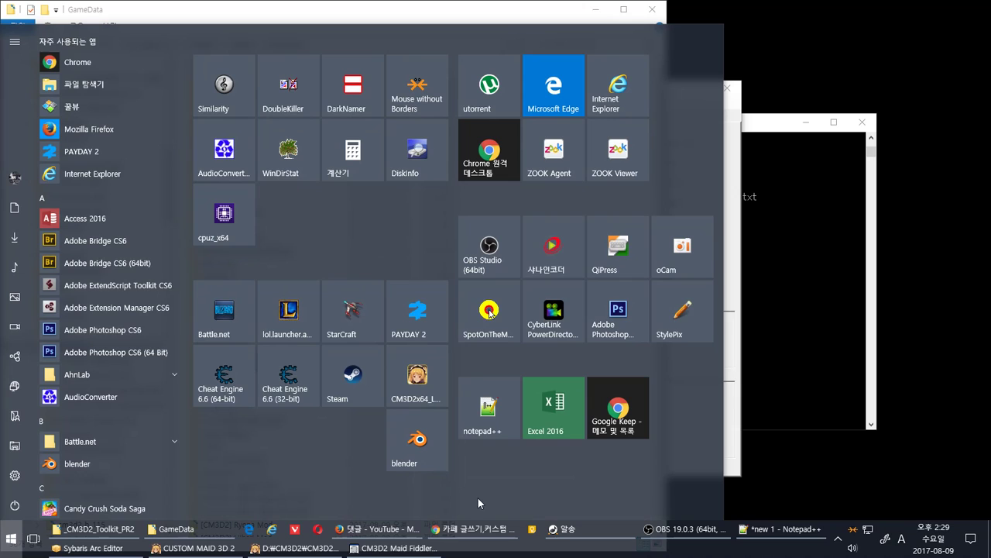
scroll(98, 393, down, 5)
scroll(98, 393, down, 3)
scroll(96, 388, up, 2)
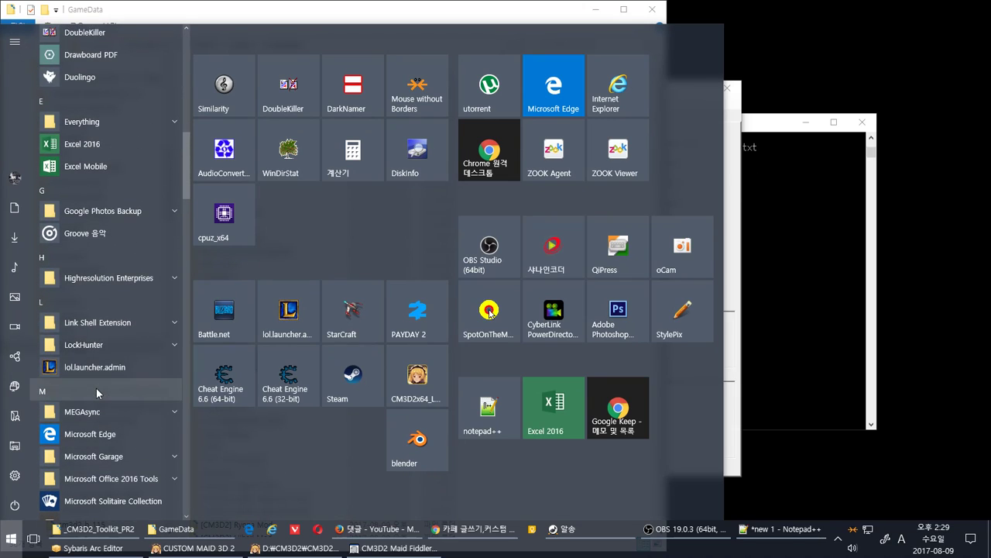
click(132, 321)
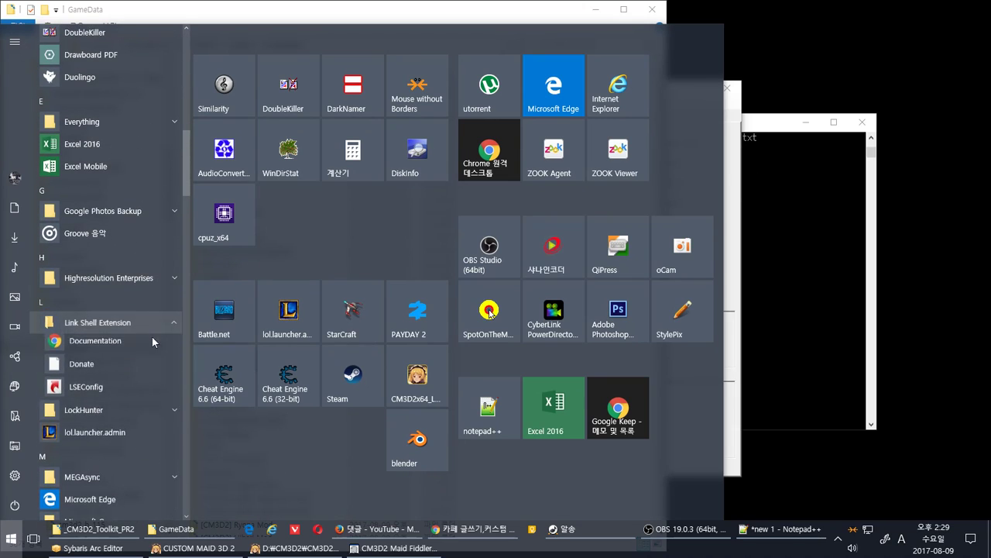
click(129, 385)
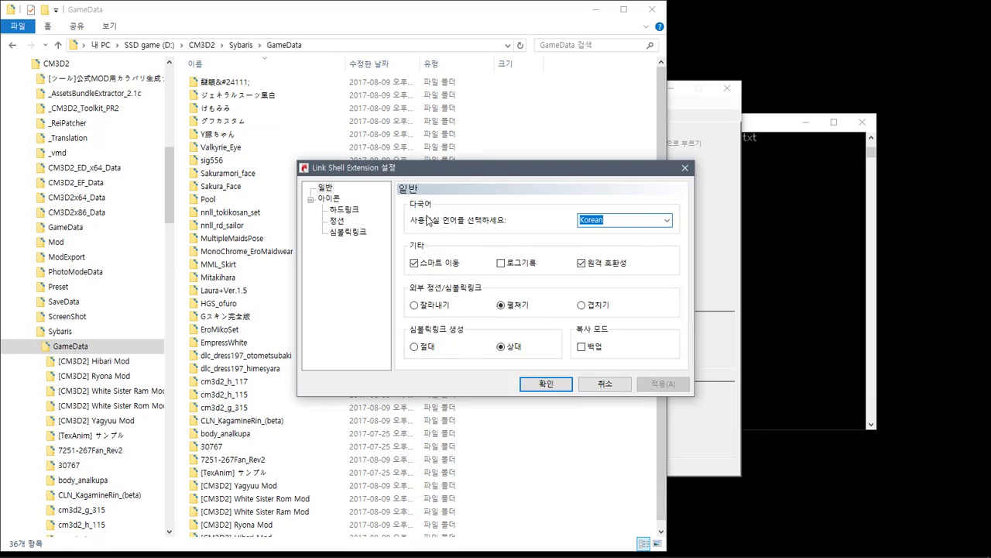
Step: Review the icon overlay settings for hard links, junctions and symbolic links
click(329, 199)
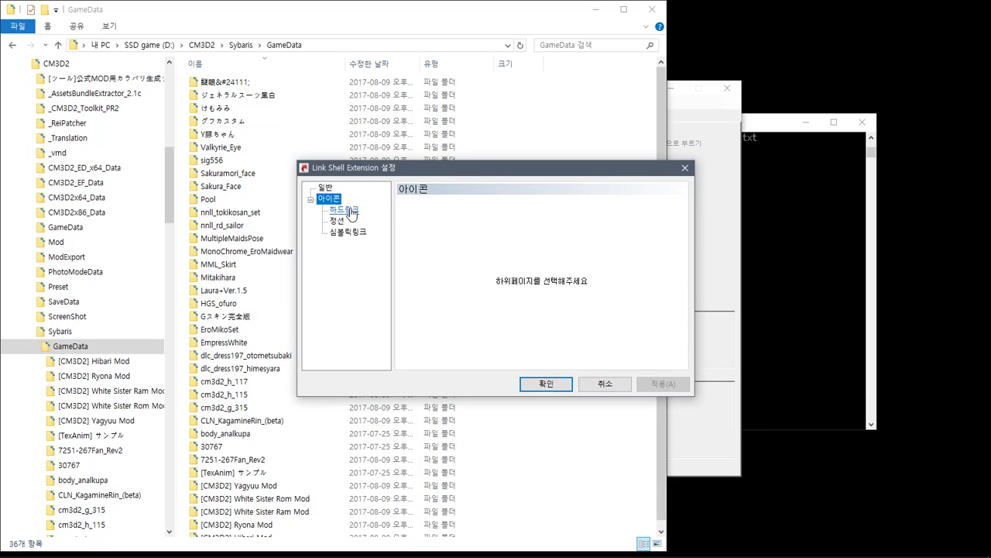
click(350, 211)
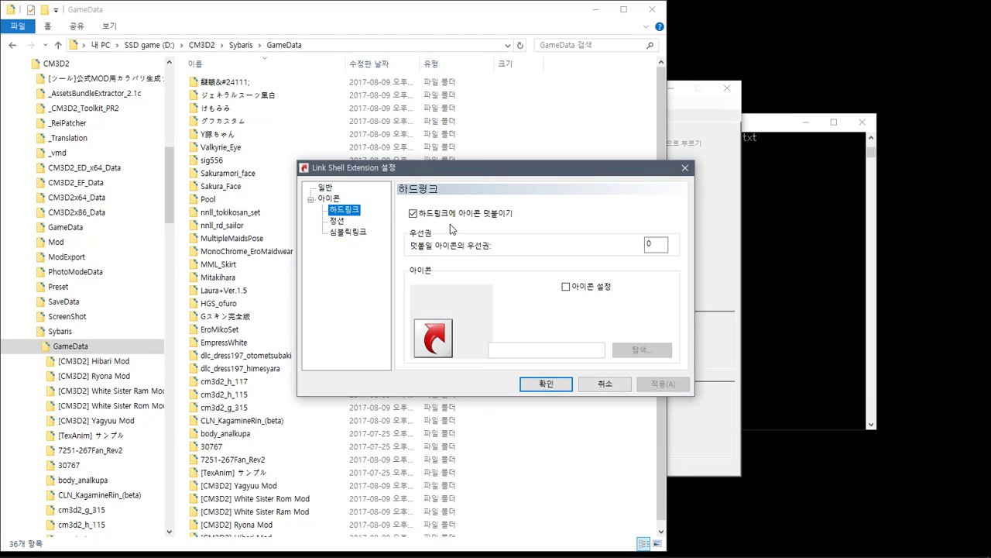
click(595, 286)
click(595, 286)
click(337, 220)
click(468, 219)
click(468, 219)
click(341, 210)
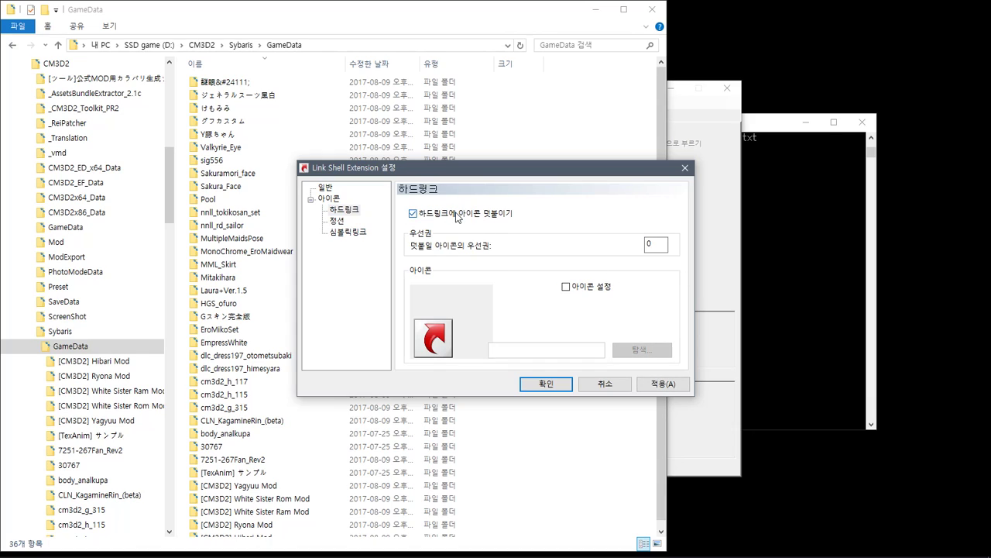
click(348, 232)
click(463, 217)
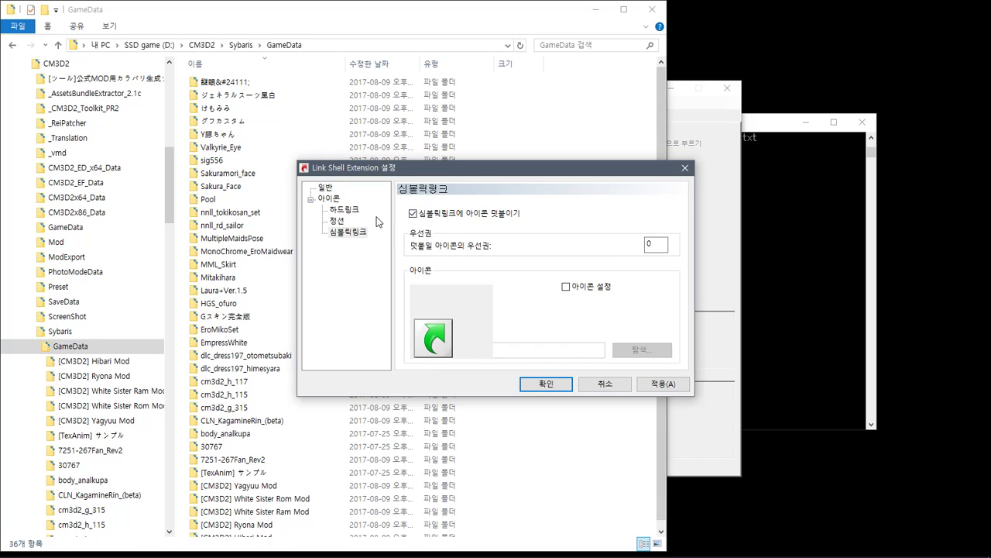
Step: Set symbolic link creation to absolute (절대) in the general settings and apply the change
click(327, 188)
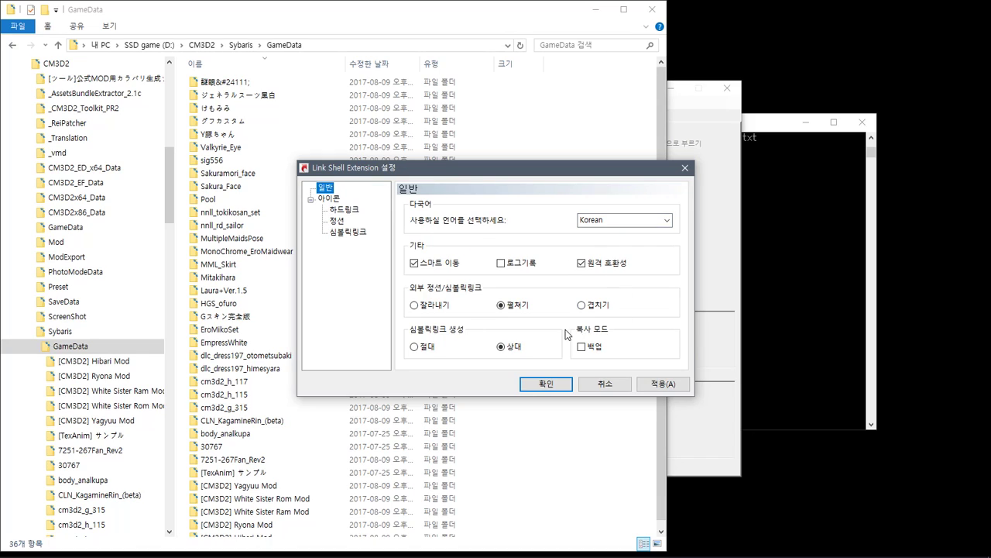
click(416, 346)
click(547, 384)
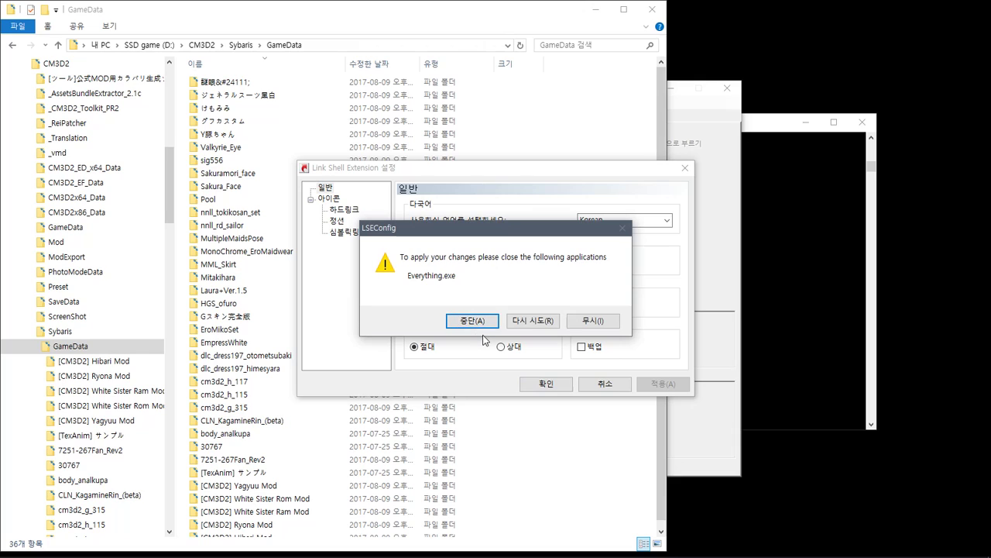
click(534, 320)
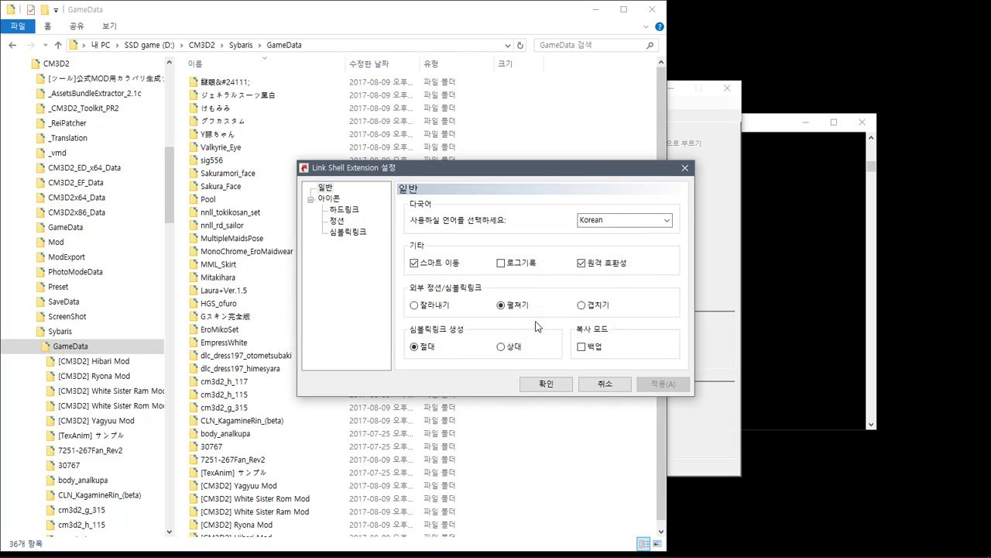
Step: Exit the Everything search program running in the background and retry applying the link settings
mouse_move(383, 551)
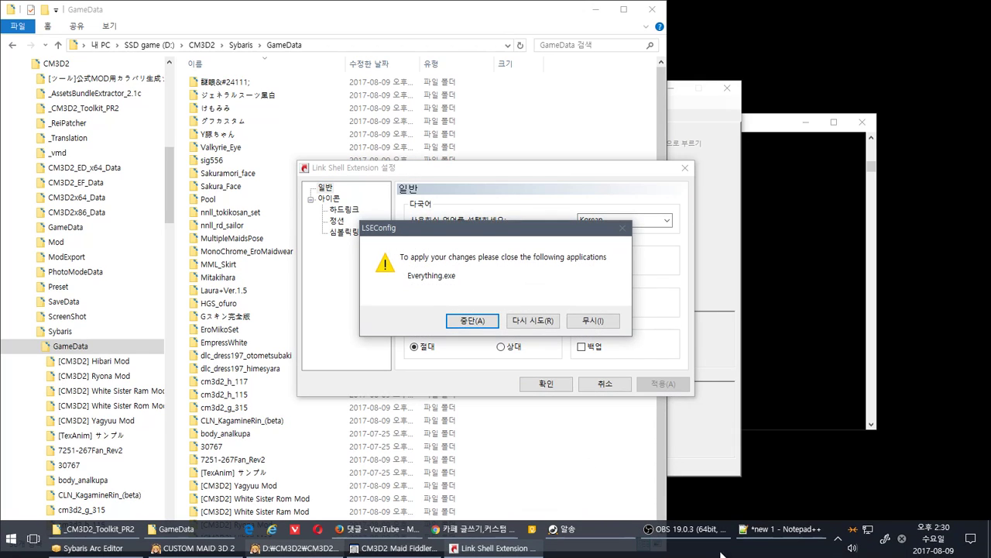
click(840, 539)
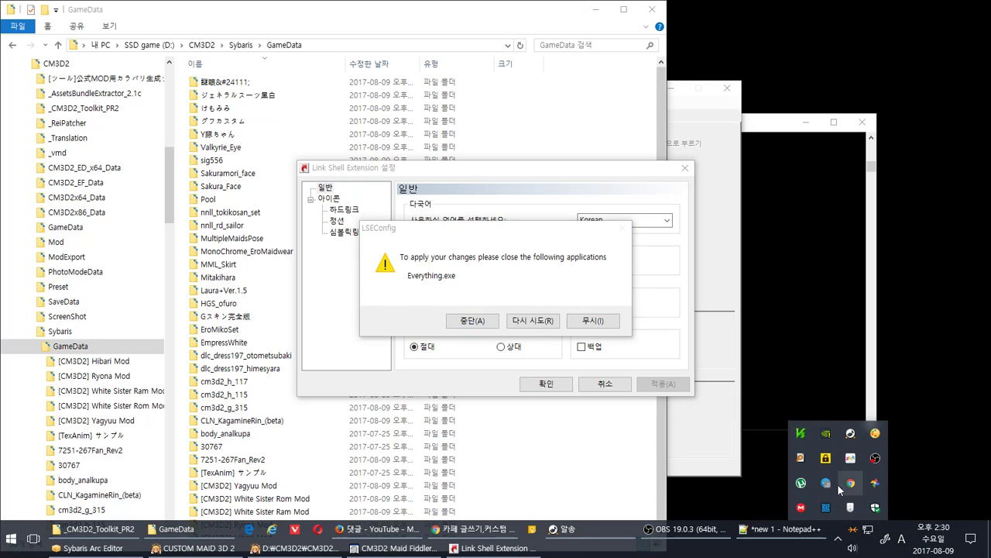
right_click(807, 460)
click(831, 455)
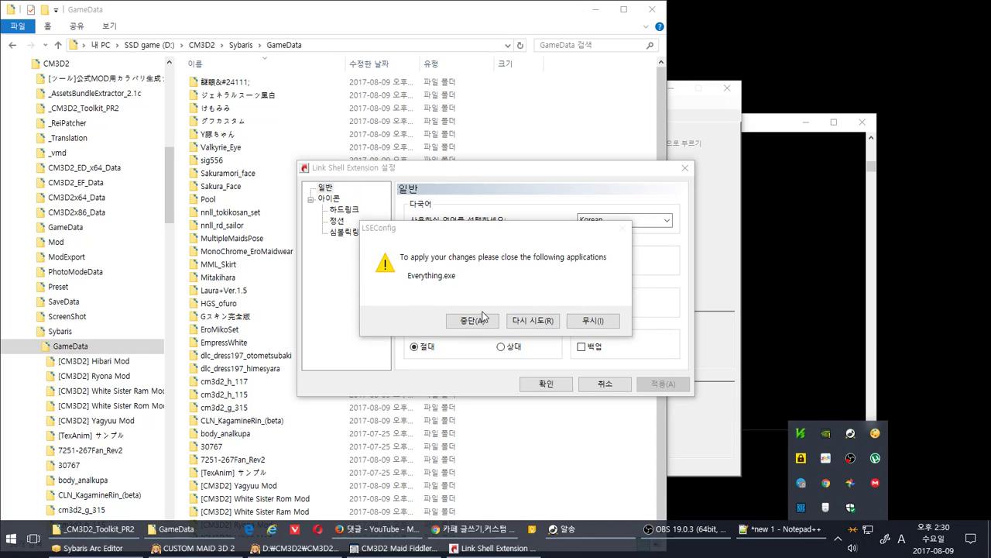
click(532, 320)
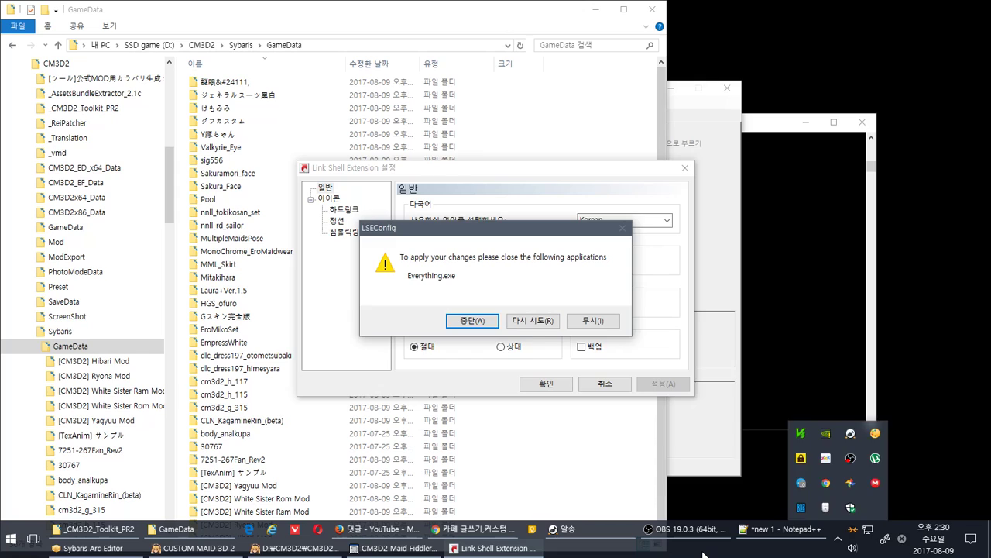
Step: Open Task Manager and end the remaining Everything.exe process from the detailed process list
right_click(703, 553)
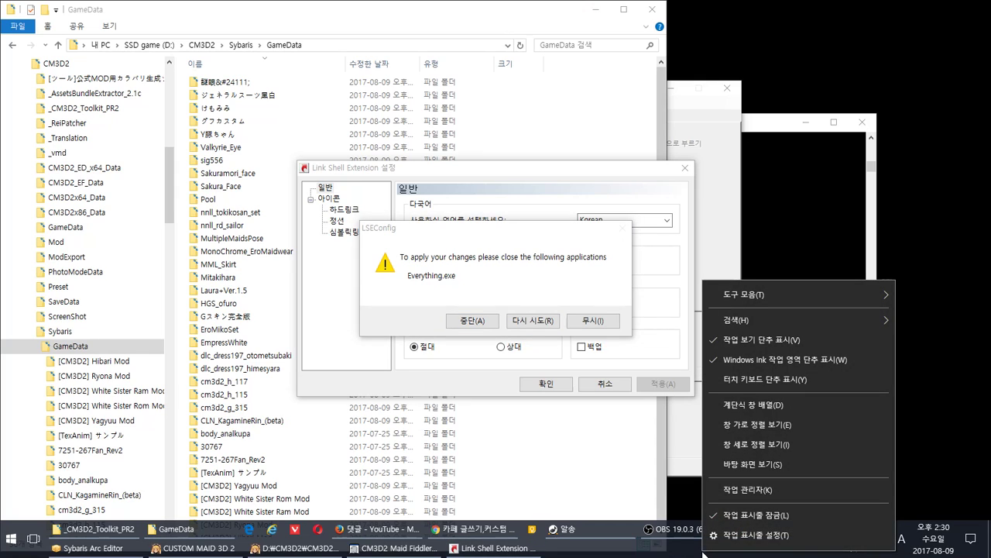
click(746, 490)
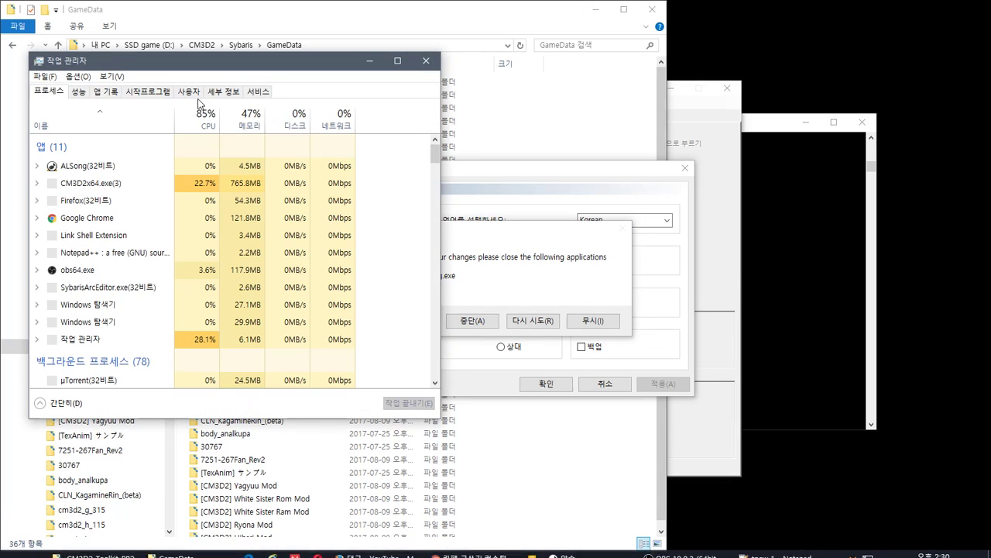
click(223, 91)
scroll(132, 205, down, 10)
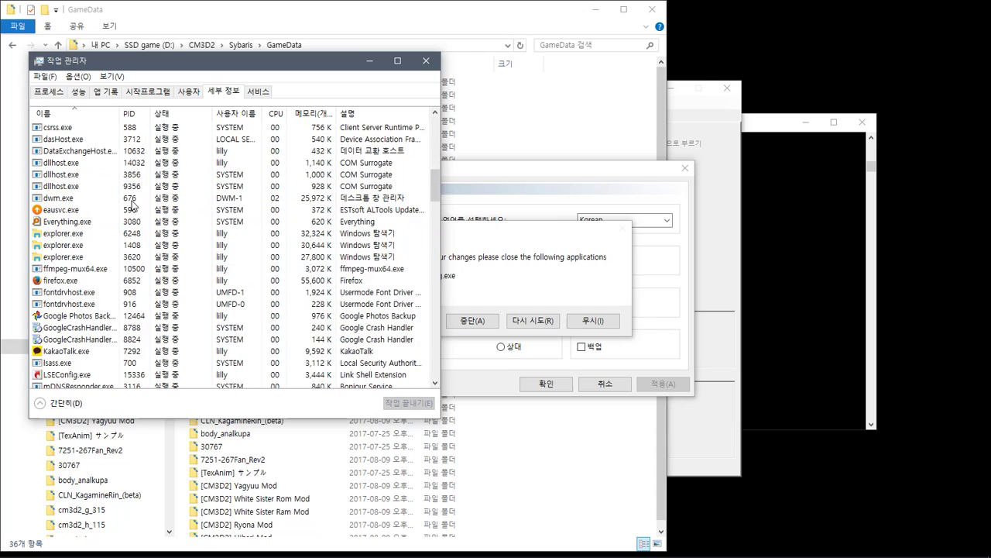
click(837, 539)
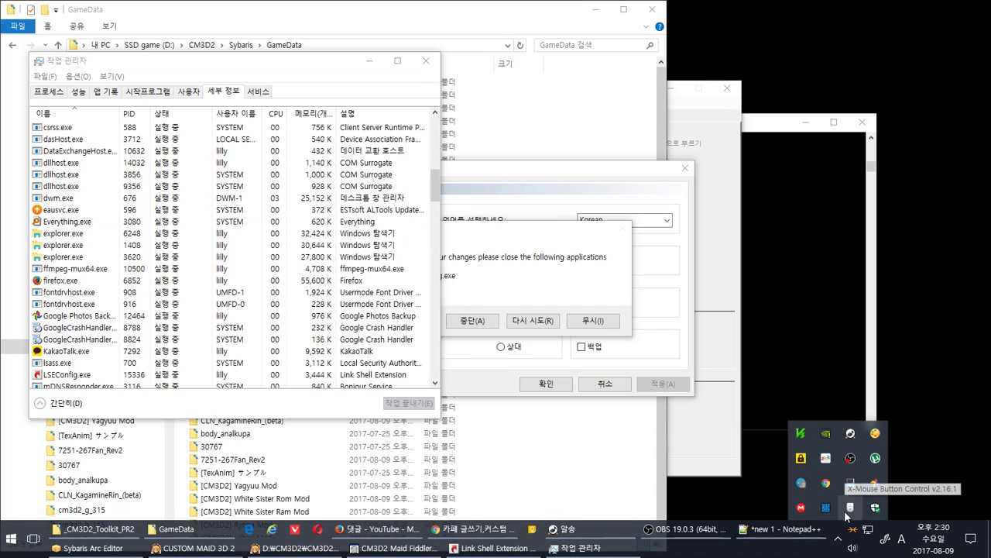
right_click(89, 201)
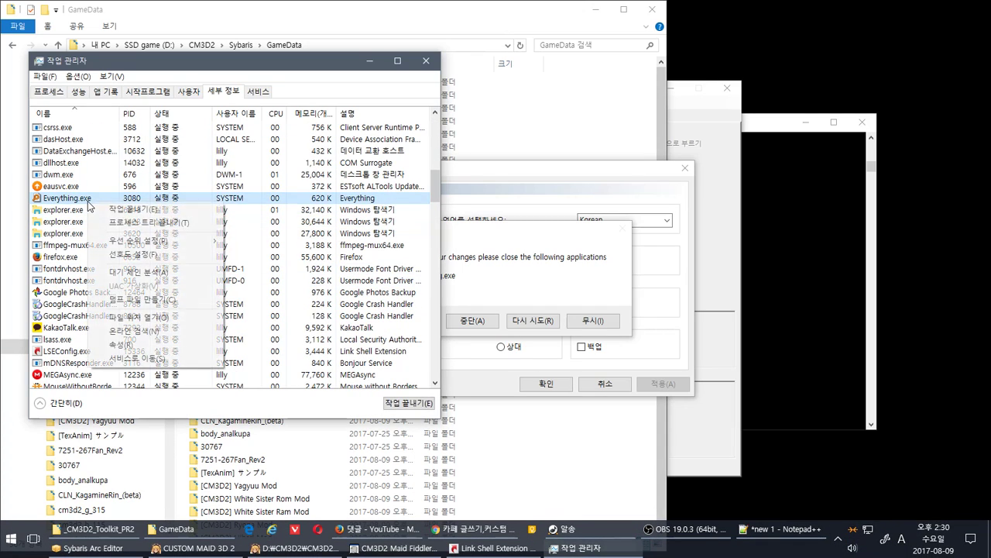
click(118, 209)
key(Return)
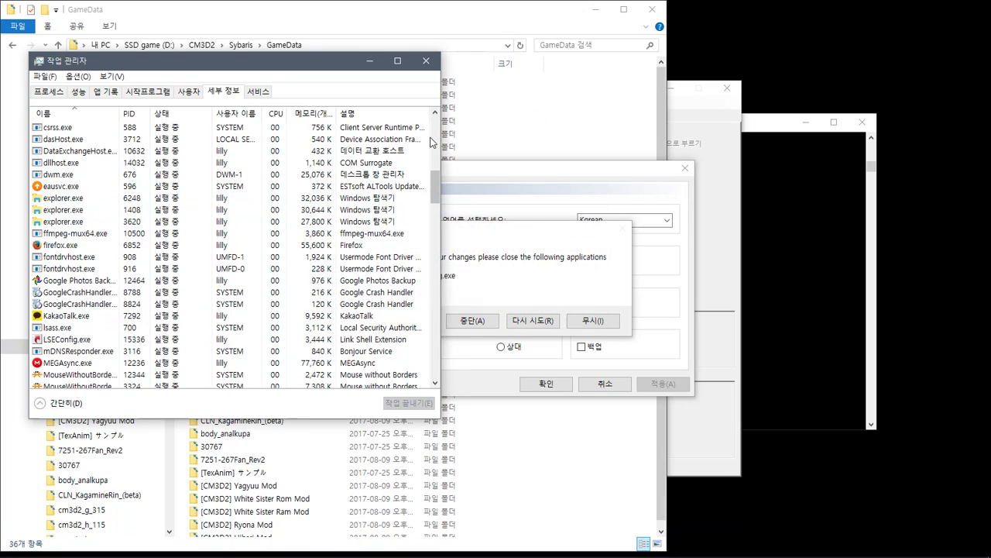
Step: Retry applying the Link Shell Extension settings and close Task Manager
click(535, 320)
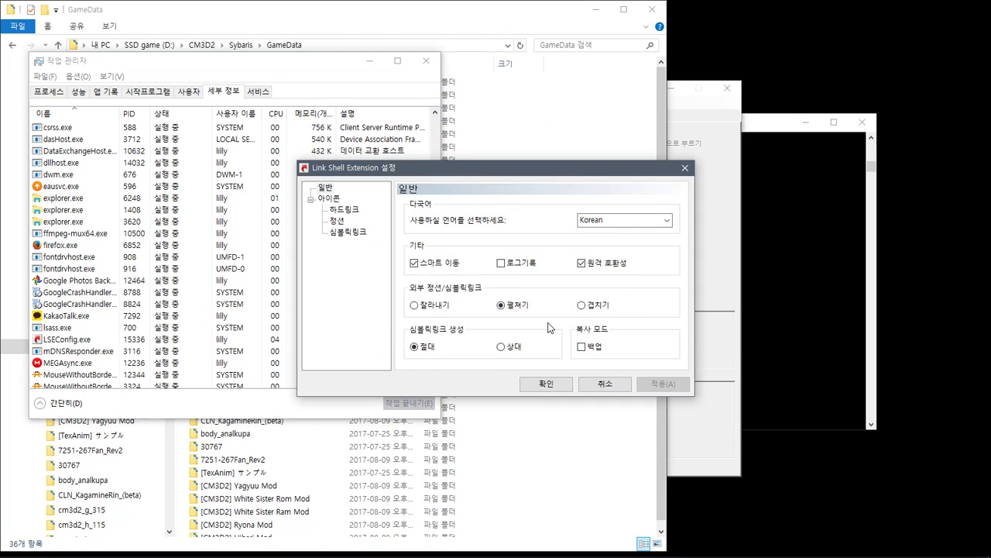
click(526, 318)
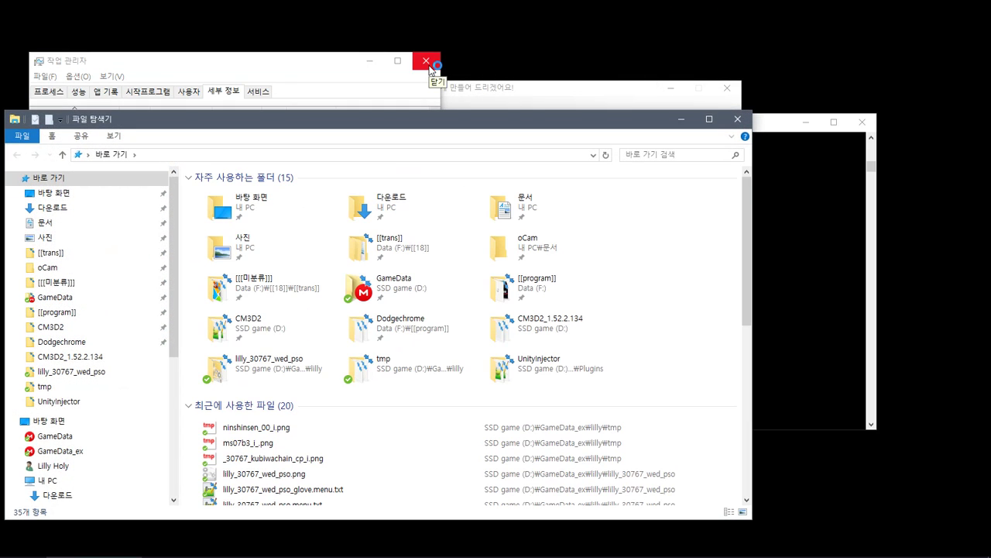
click(426, 61)
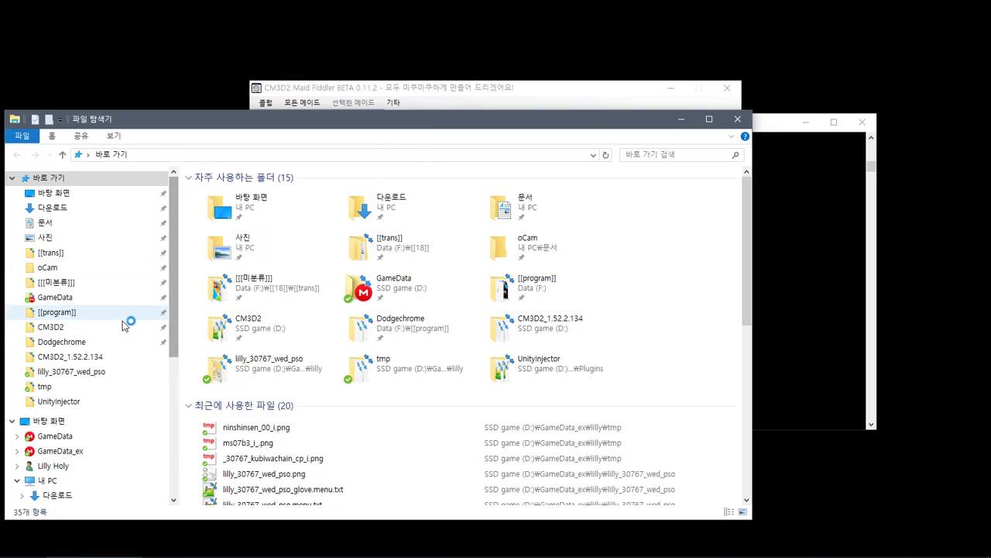
Step: Open the CM3D2\Sybaris\GameData folder in the new File Explorer window
click(112, 330)
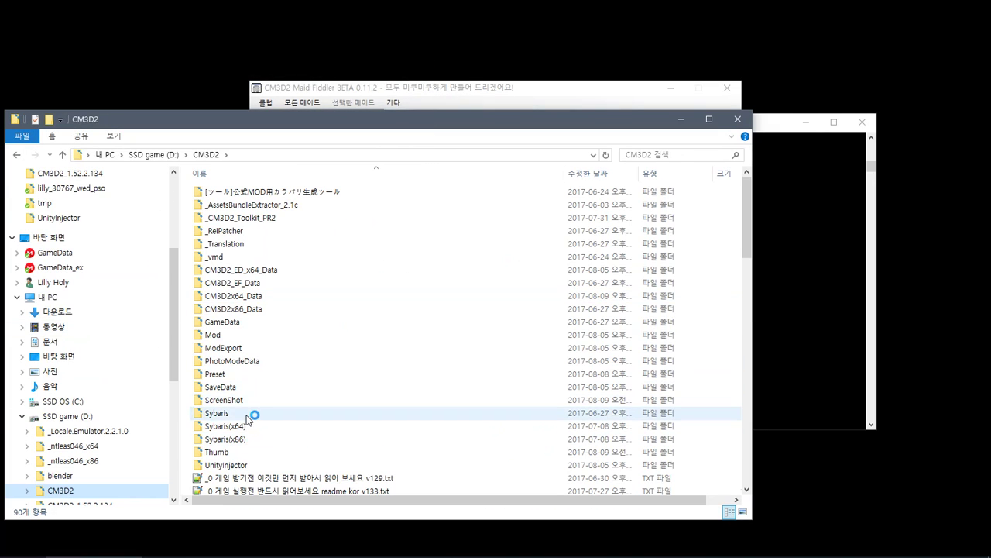
double_click(253, 412)
double_click(240, 192)
scroll(315, 319, down, 4)
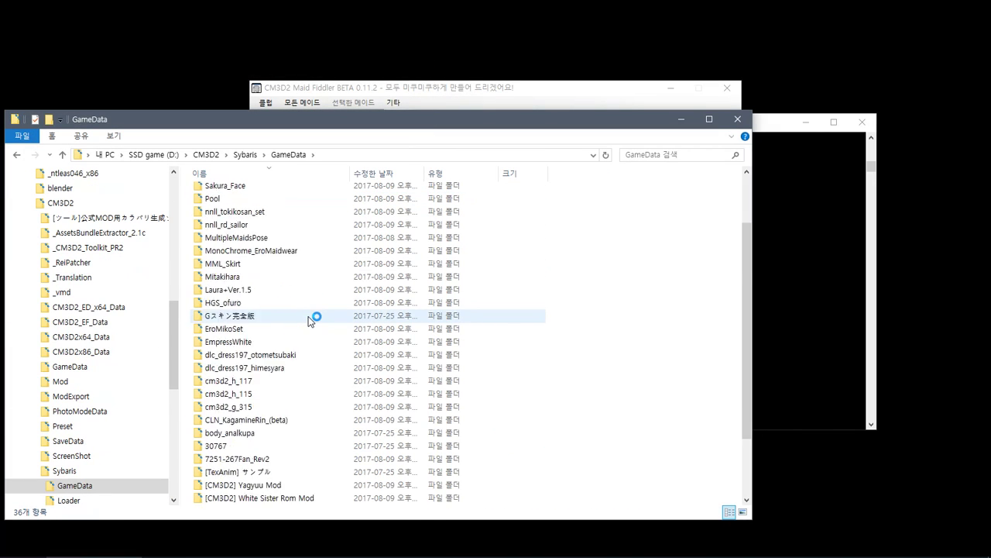
Step: Display the mod folders in GameData as large icons that show their link overlays
ctrl+scroll(632, 262, up, 3)
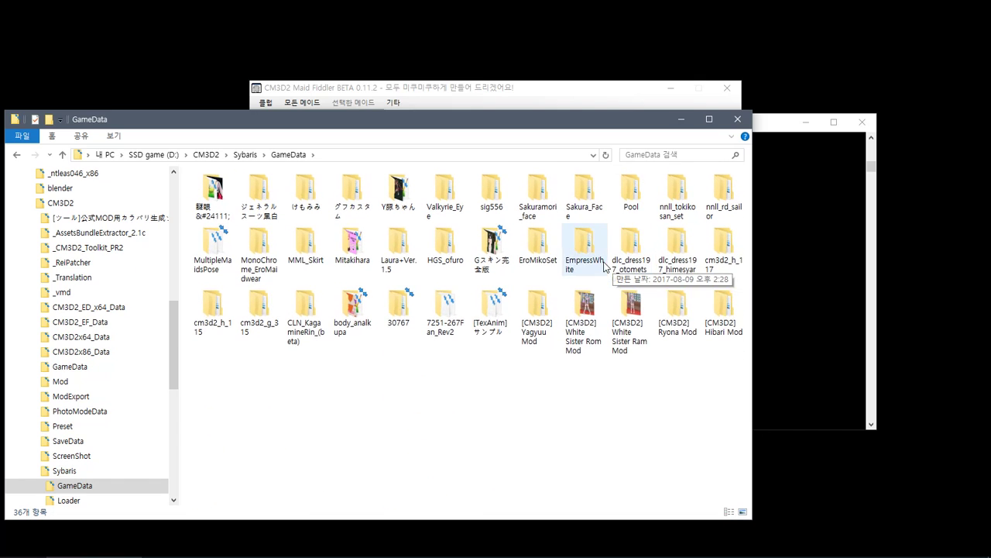
ctrl+scroll(598, 266, up, 1)
ctrl+scroll(598, 266, up, 1)
ctrl+scroll(591, 267, down, 1)
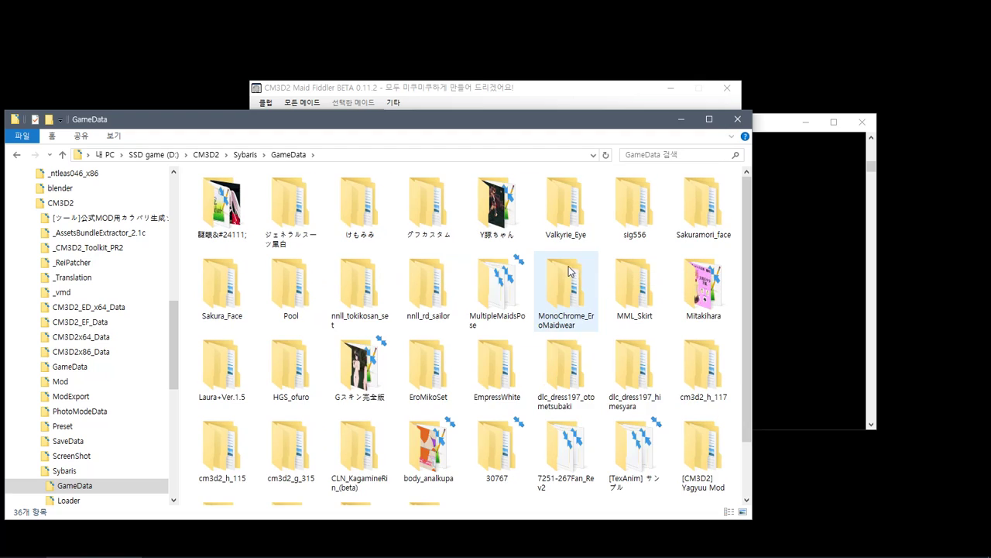
scroll(422, 409, down, 1)
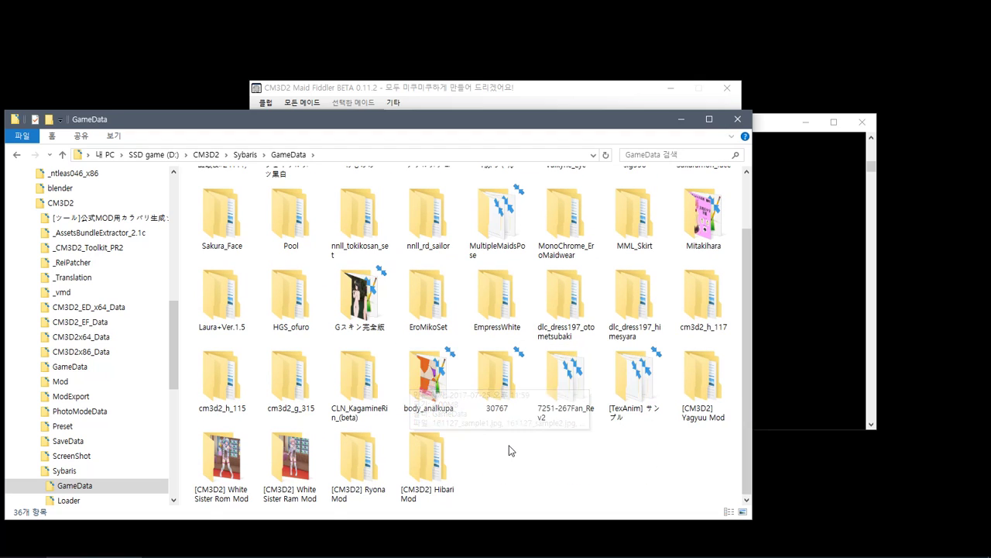
Step: Examine the security and sharing properties of the body_analkupa folder
right_click(426, 384)
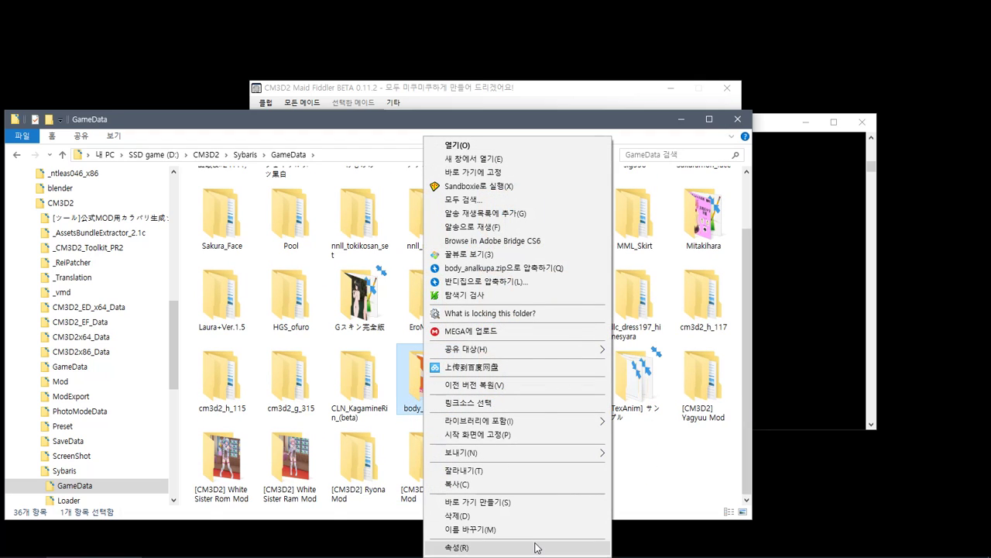
click(533, 547)
click(505, 242)
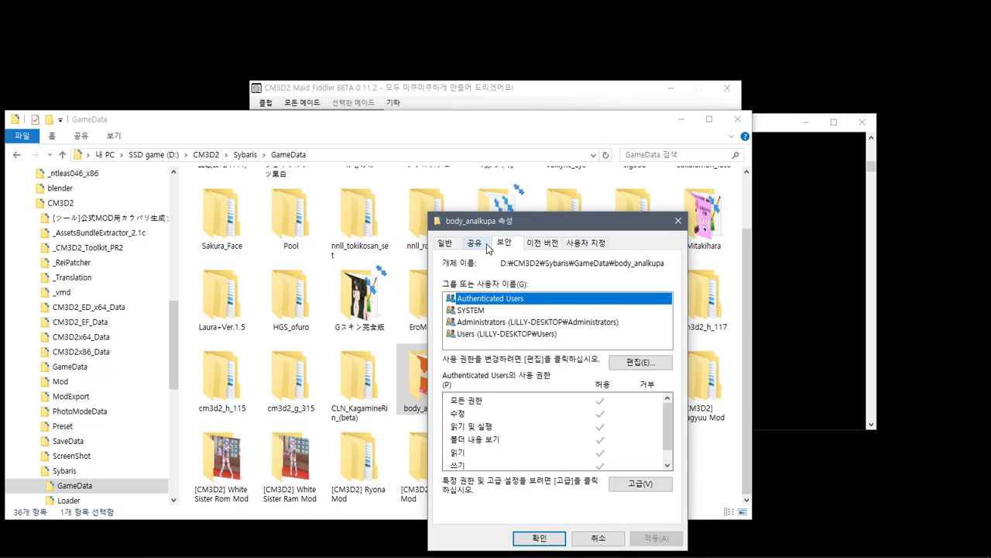
click(485, 245)
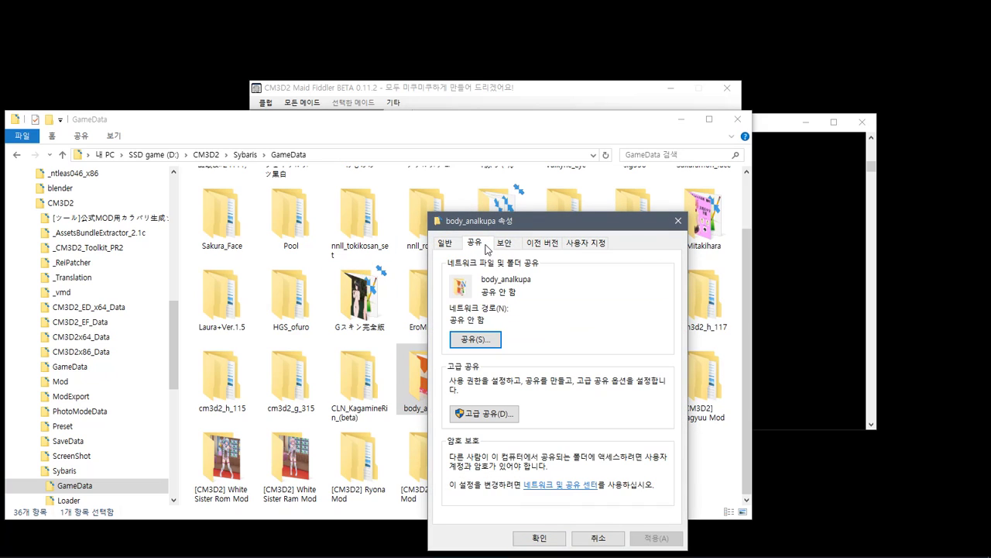
click(677, 223)
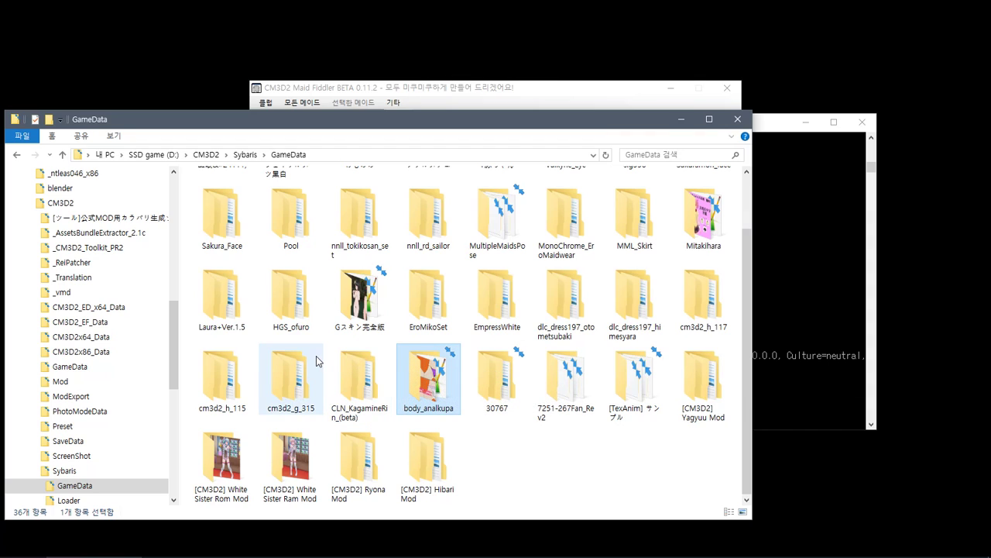
Step: Examine the sharing and security properties of the 30767 folder
scroll(317, 356, up, 1)
right_click(305, 227)
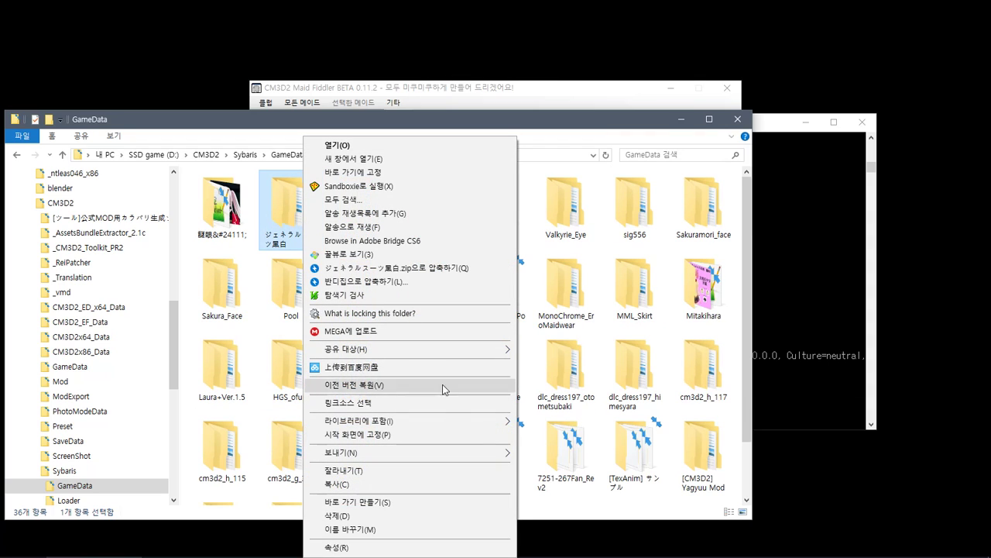
right_click(585, 437)
right_click(511, 440)
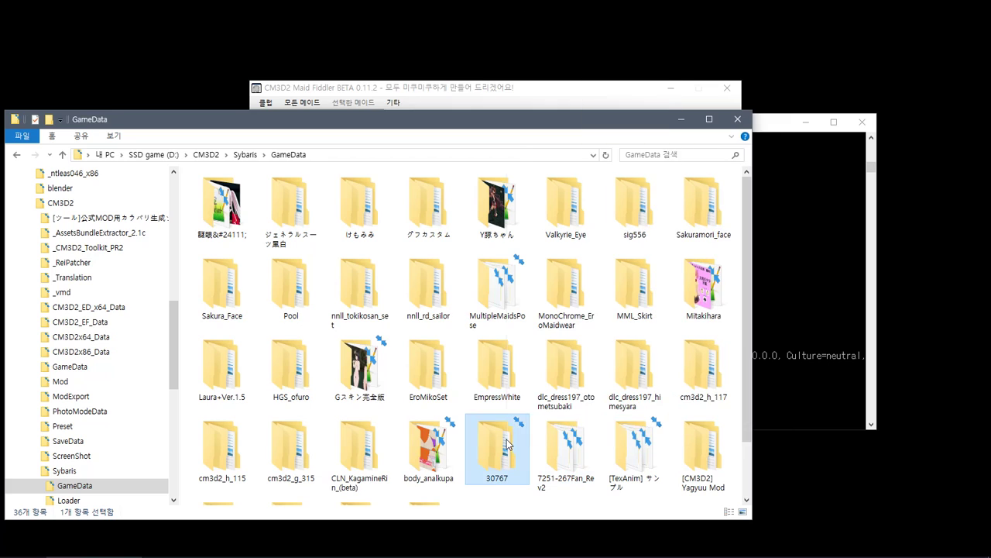
click(542, 435)
click(564, 244)
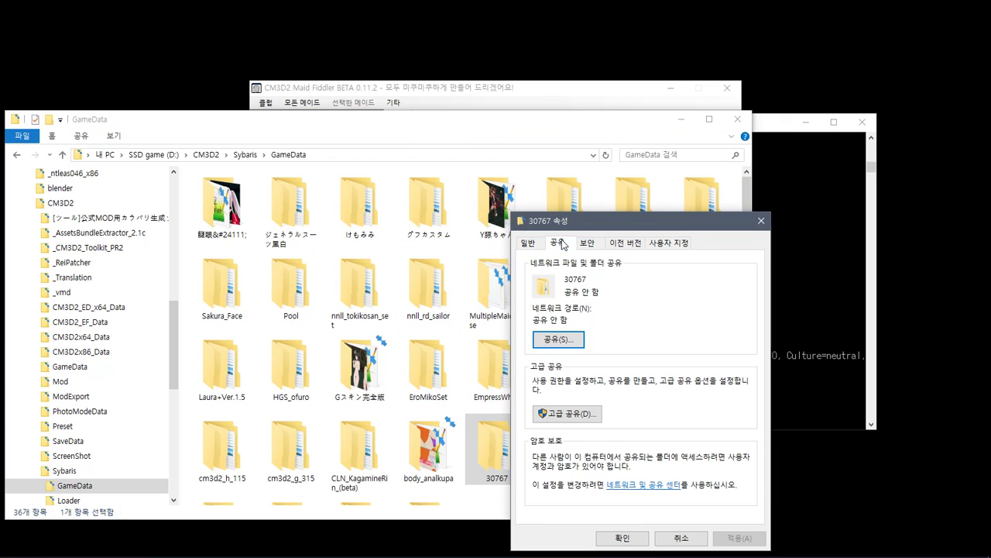
click(593, 244)
key(Escape)
Step: Check the shortcut target in the properties of the EroMikoSet folder
right_click(436, 368)
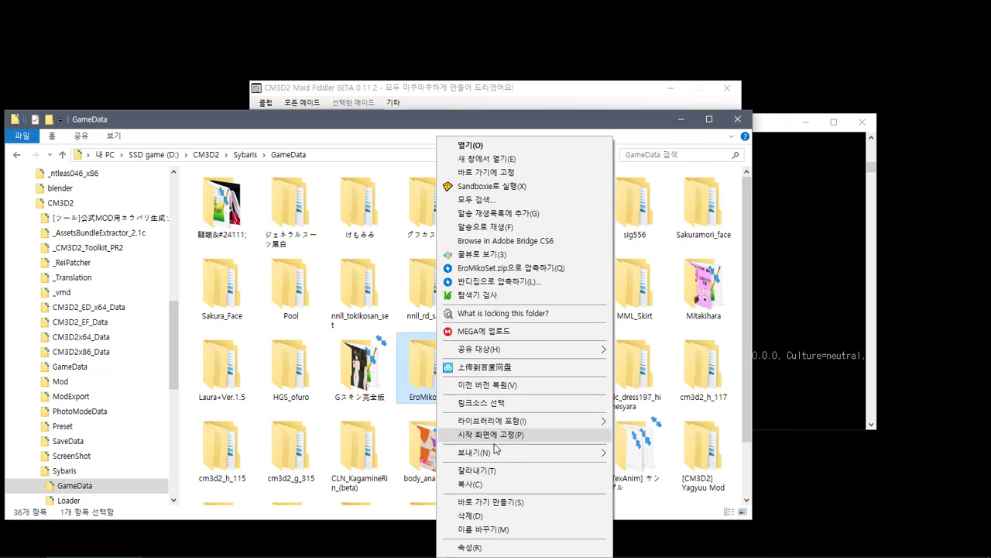
click(570, 546)
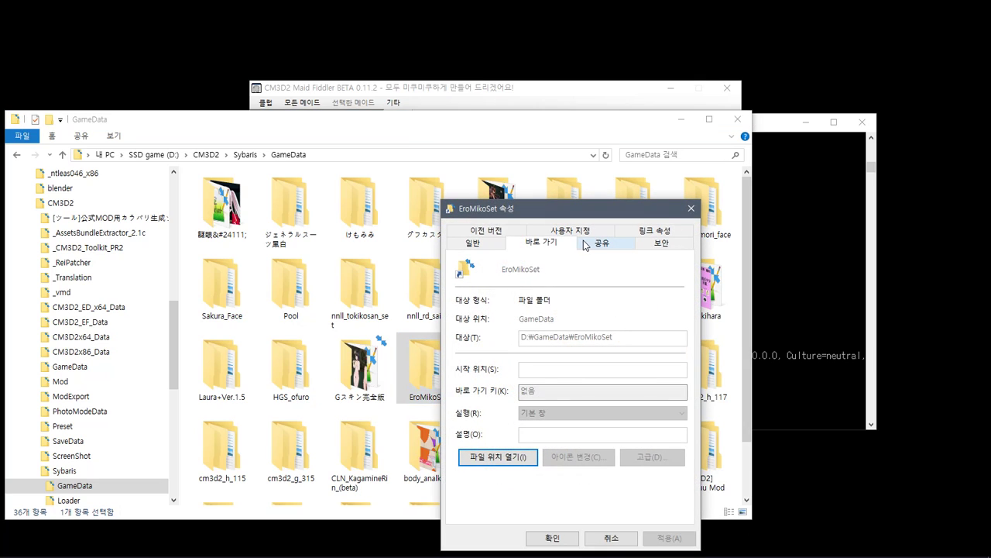
key(Escape)
Step: Check the properties of the linked folders 7251-267Fan_Rev2 and [TexAnim] サンプル
scroll(389, 290, down, 1)
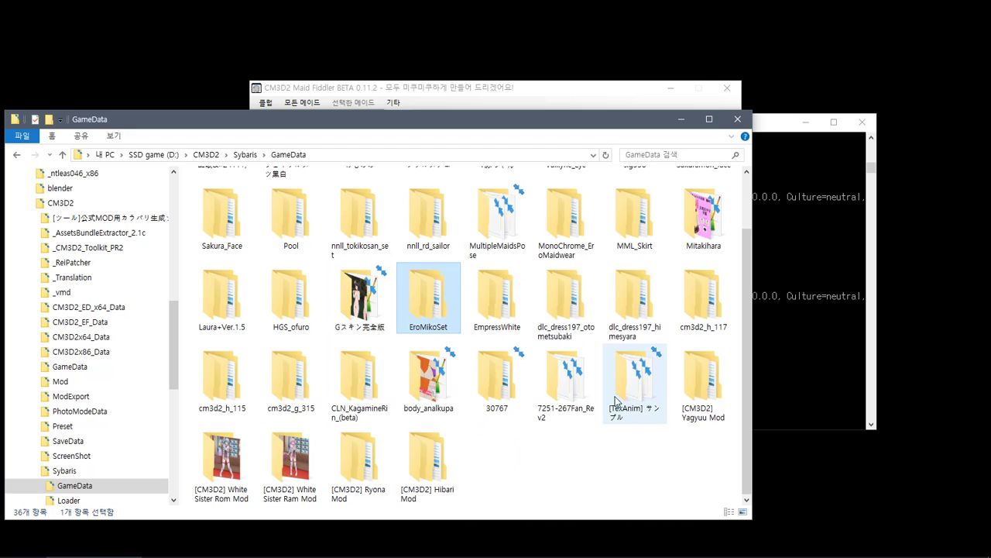
right_click(574, 388)
click(588, 545)
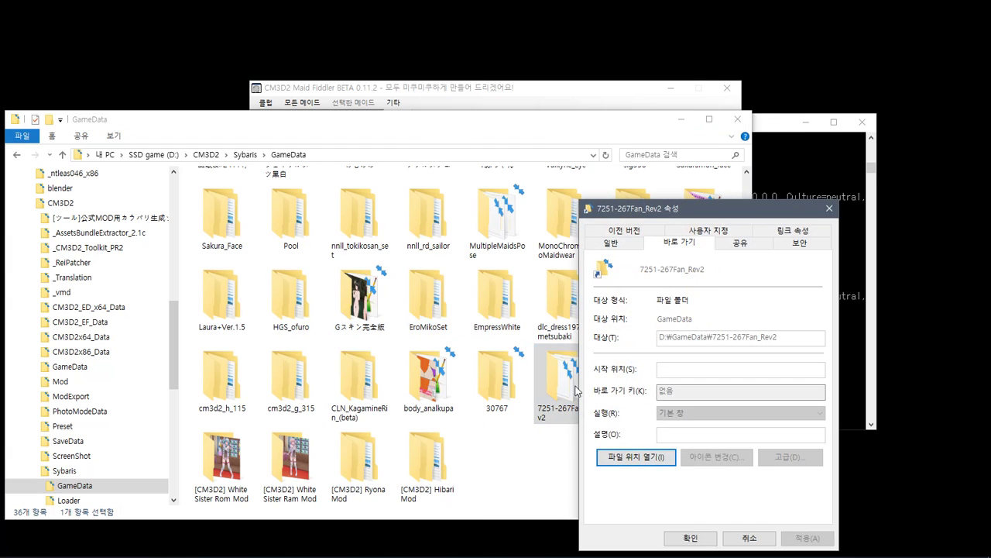
key(Escape)
right_click(624, 381)
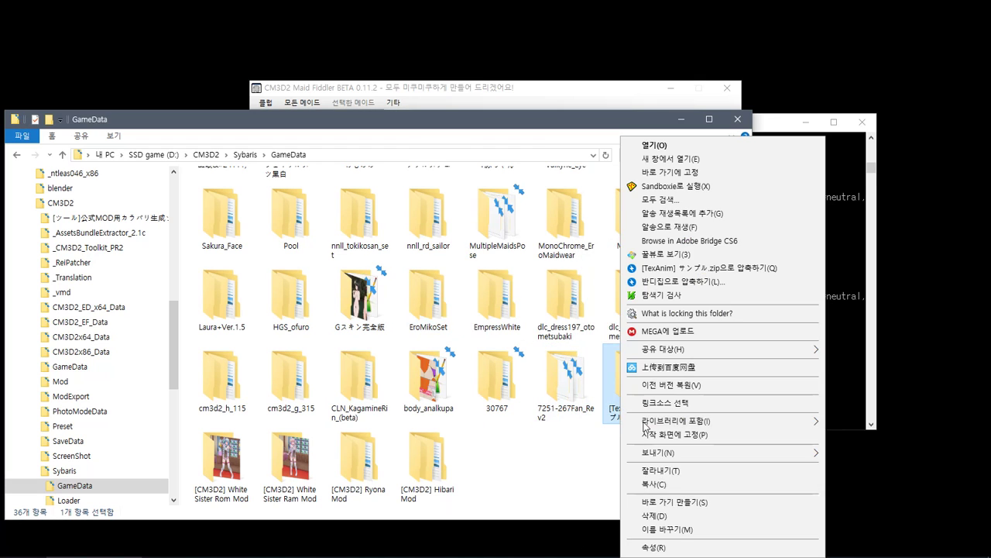
click(676, 549)
key(Escape)
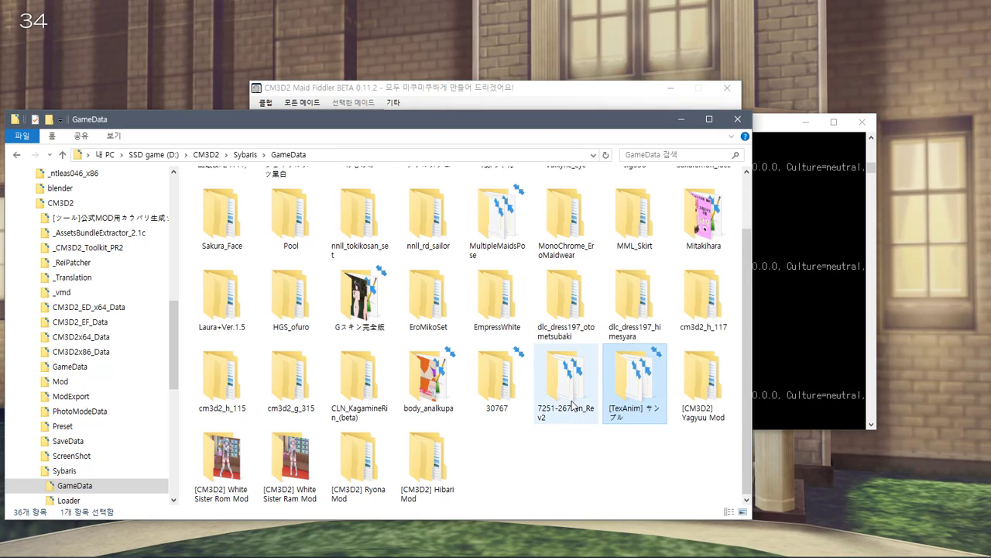
Step: Switch to the CM3D2 game, load the newest save from page 10 and open event recall (이벤트 회상)
scroll(573, 406, up, 1)
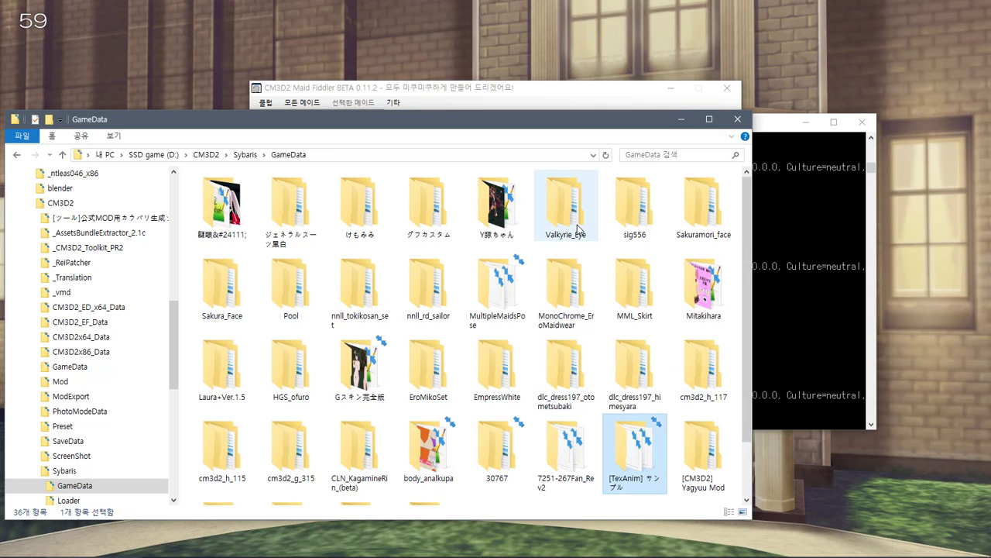
click(685, 42)
click(201, 369)
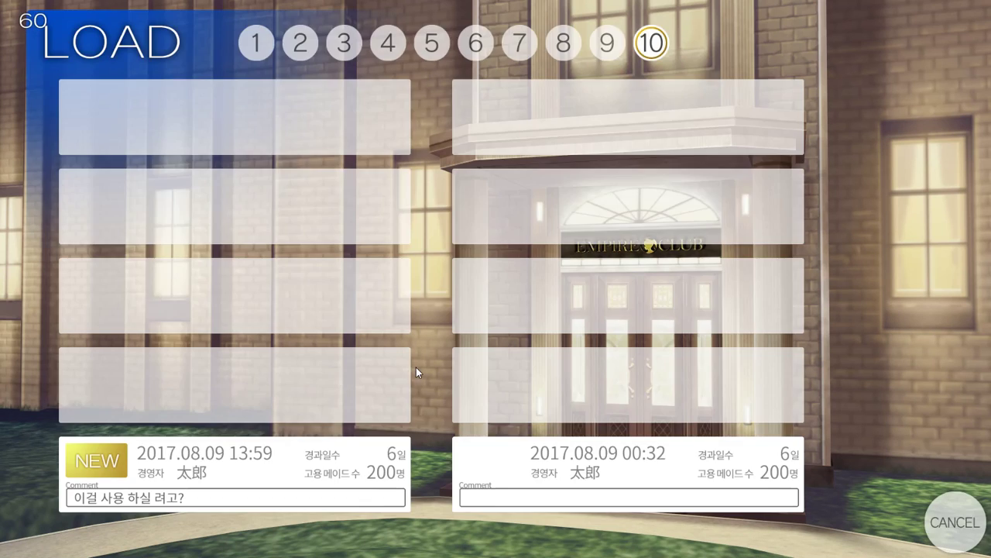
click(357, 473)
key(alt+Tab)
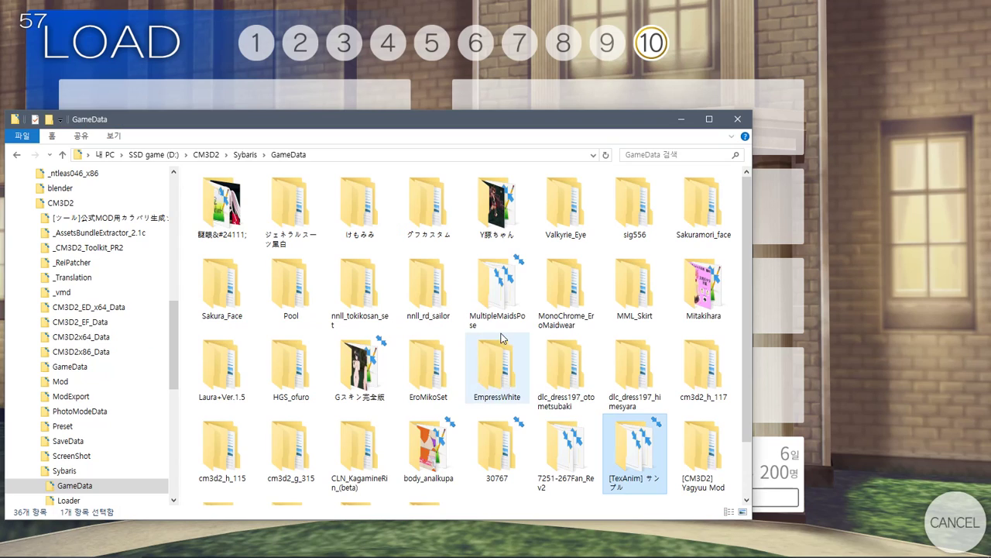
scroll(431, 384, down, 2)
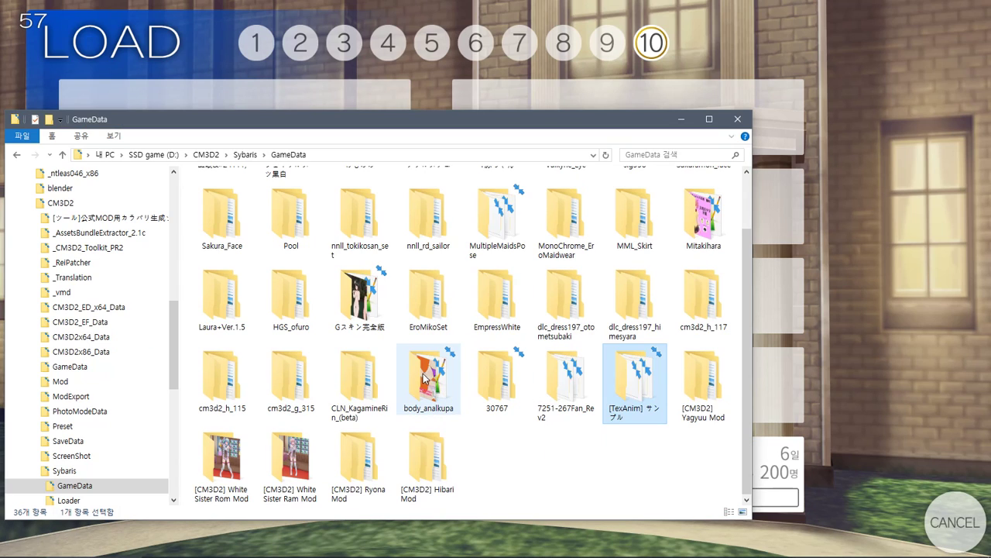
scroll(395, 379, up, 2)
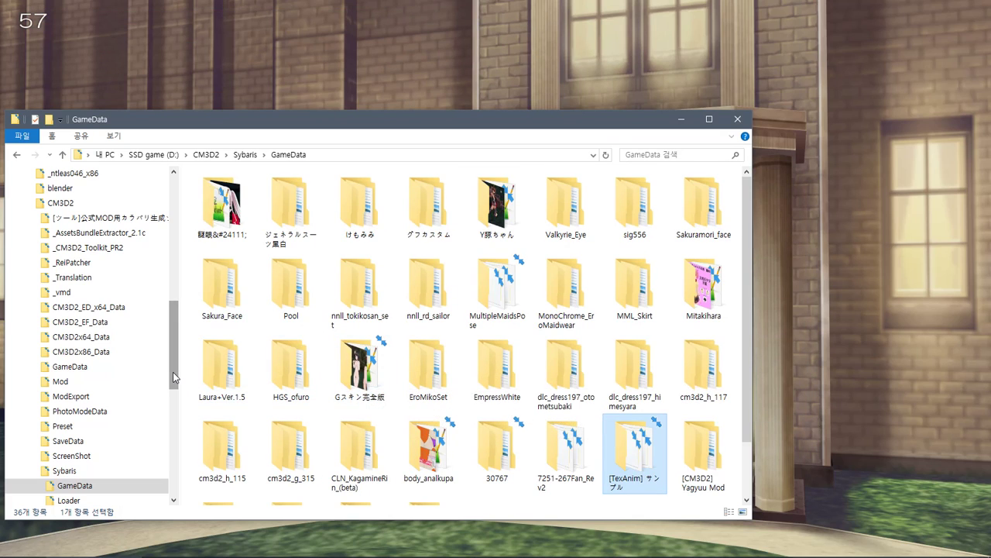
drag(173, 372, 175, 422)
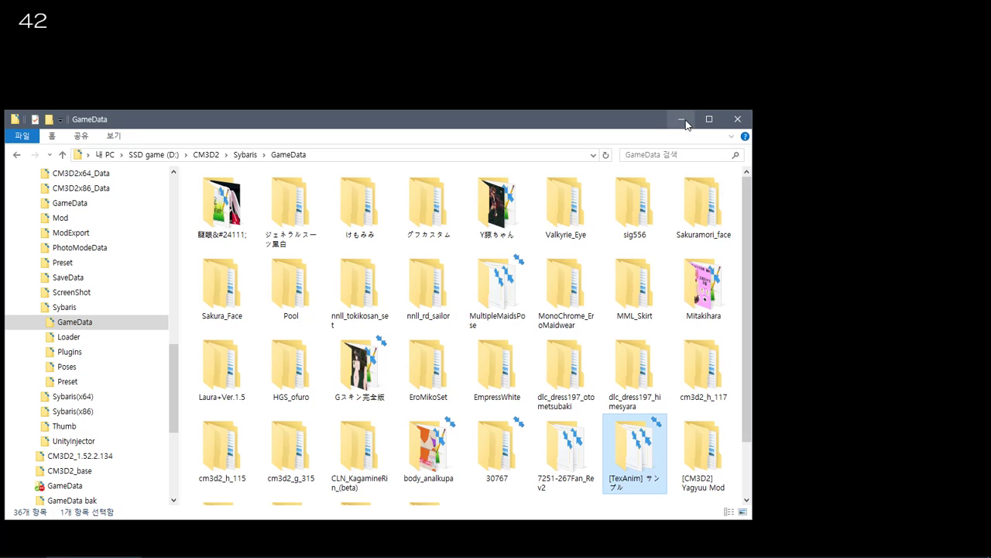
click(682, 120)
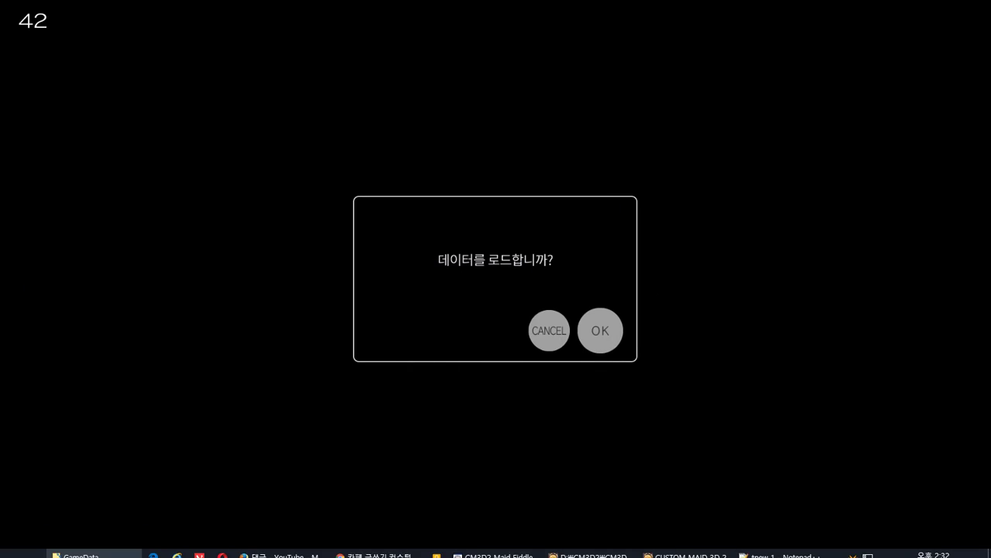
key(Return)
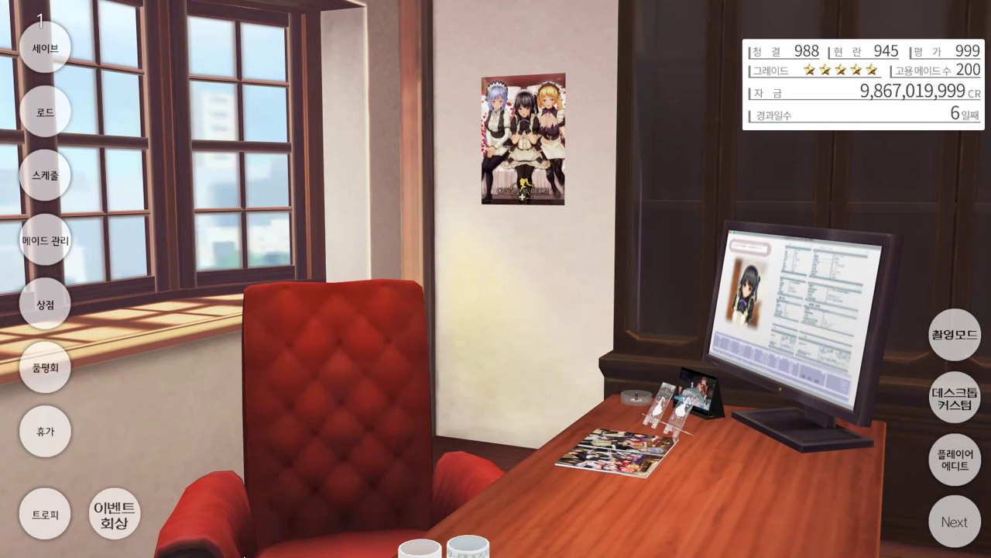
click(131, 529)
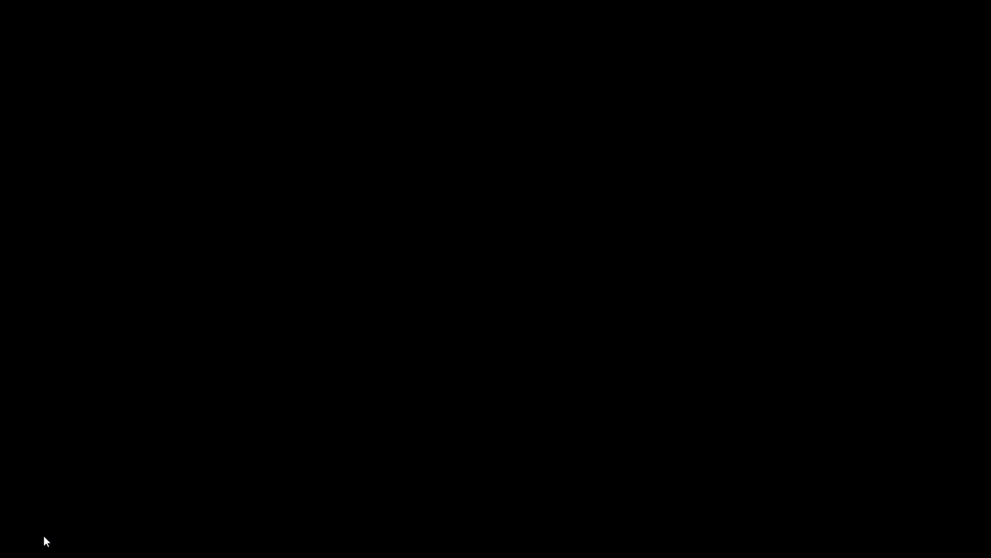
Step: Switch to µTorrent among the hidden background apps while the game loads
key(super)
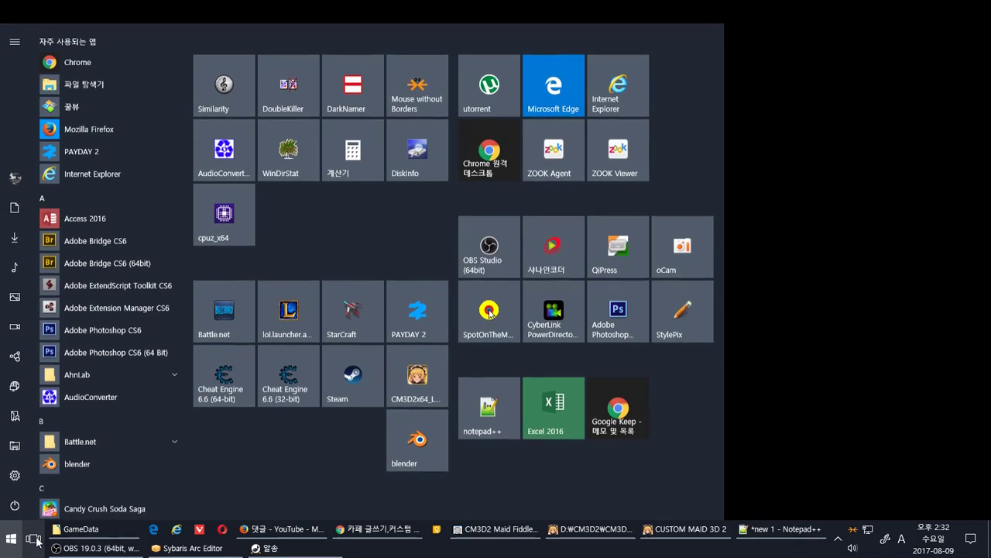
key(super)
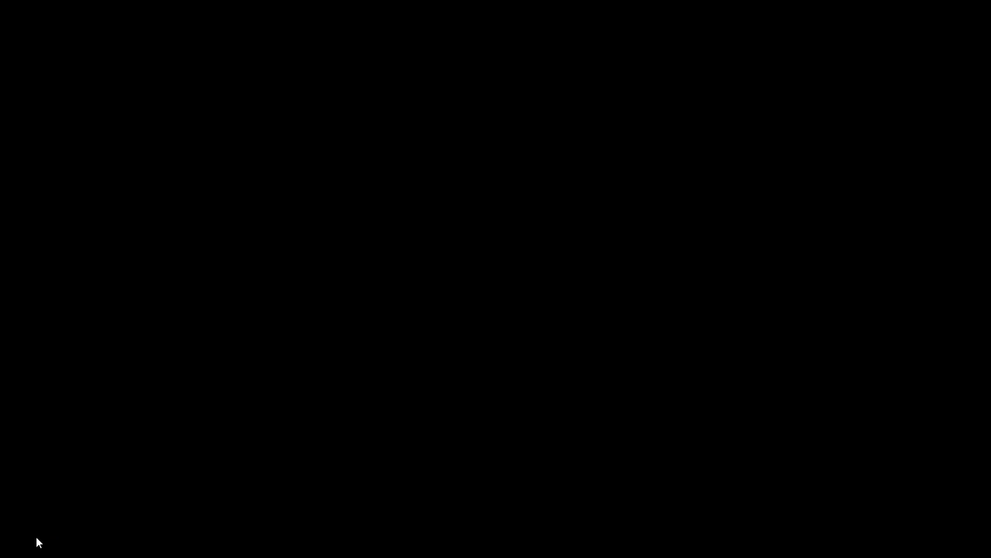
key(super)
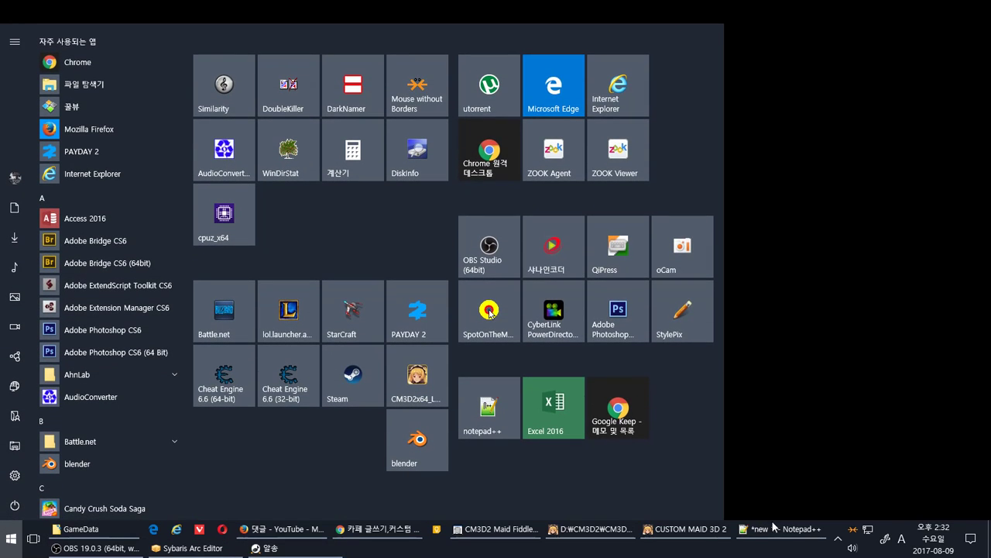
click(838, 538)
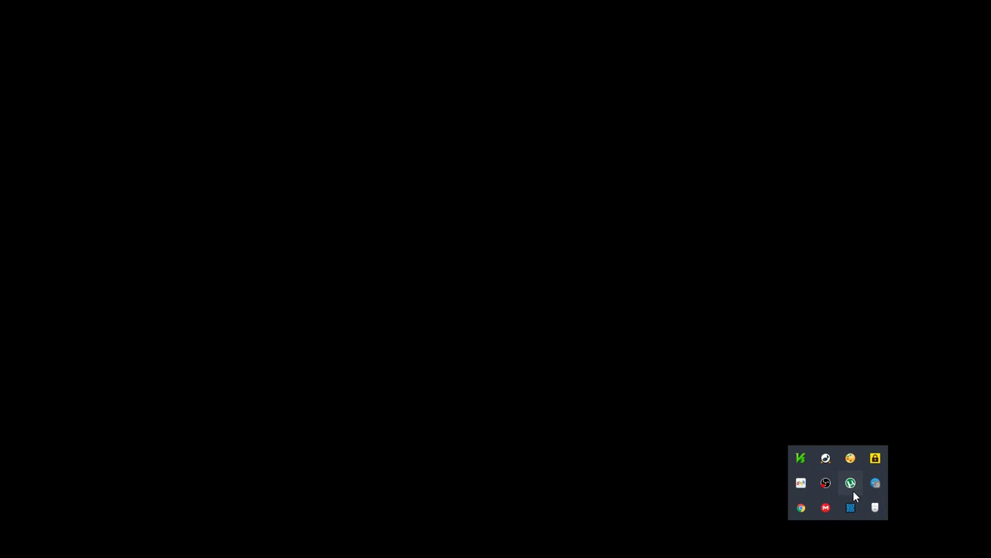
click(853, 490)
Step: Remove every torrent from the list except CM3D2_1.52.2.134 and GameData.zip
right_click(503, 186)
click(260, 280)
key(ctrl+a)
ctrl+click(677, 174)
ctrl+click(676, 186)
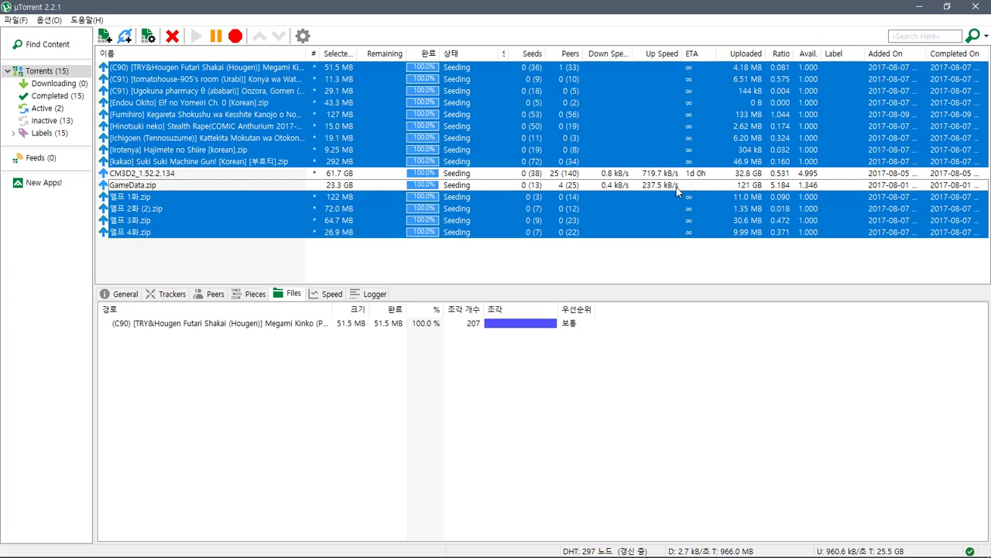
key(Delete)
key(Return)
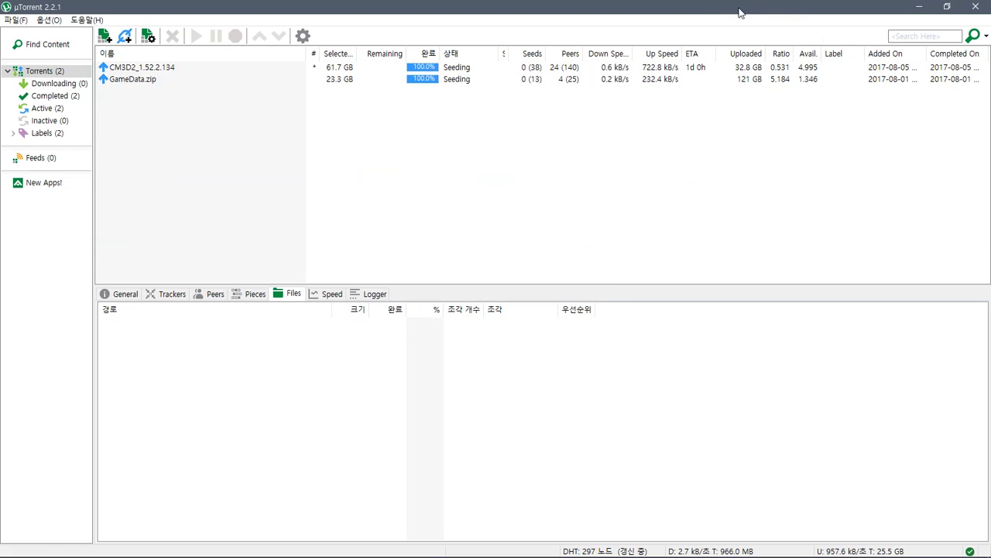
Step: Close the µTorrent window after selecting the GameData.zip torrent, and cancel the maid selection in the game
click(787, 81)
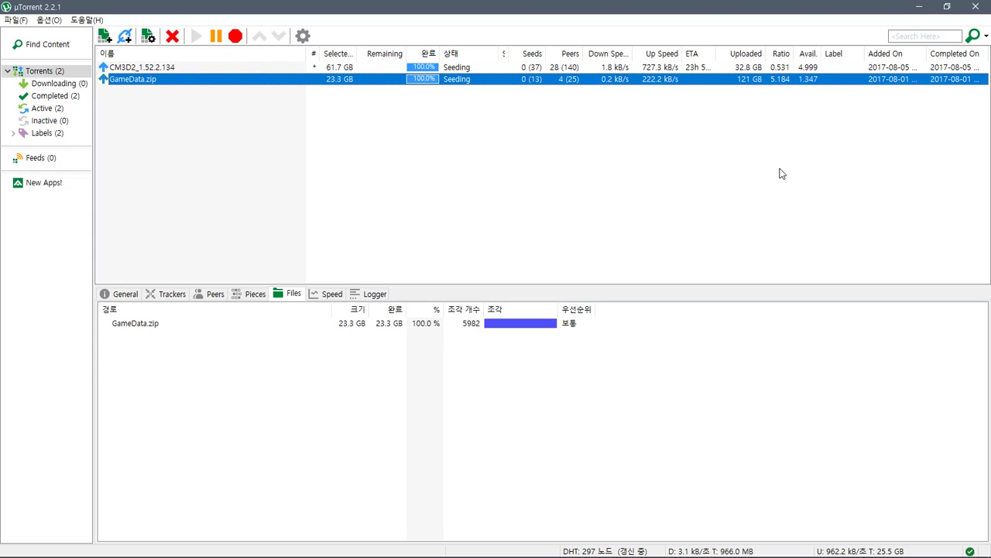
click(947, 6)
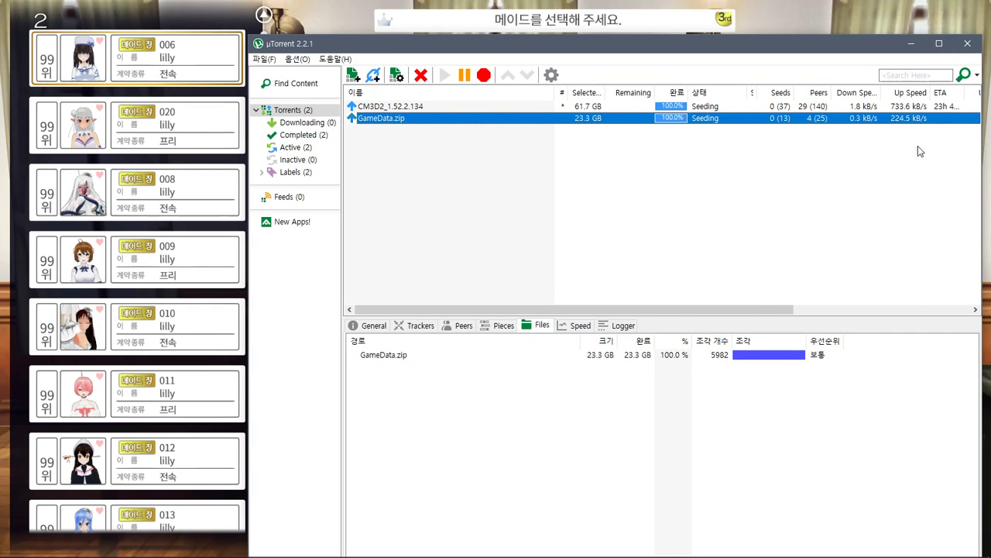
click(965, 42)
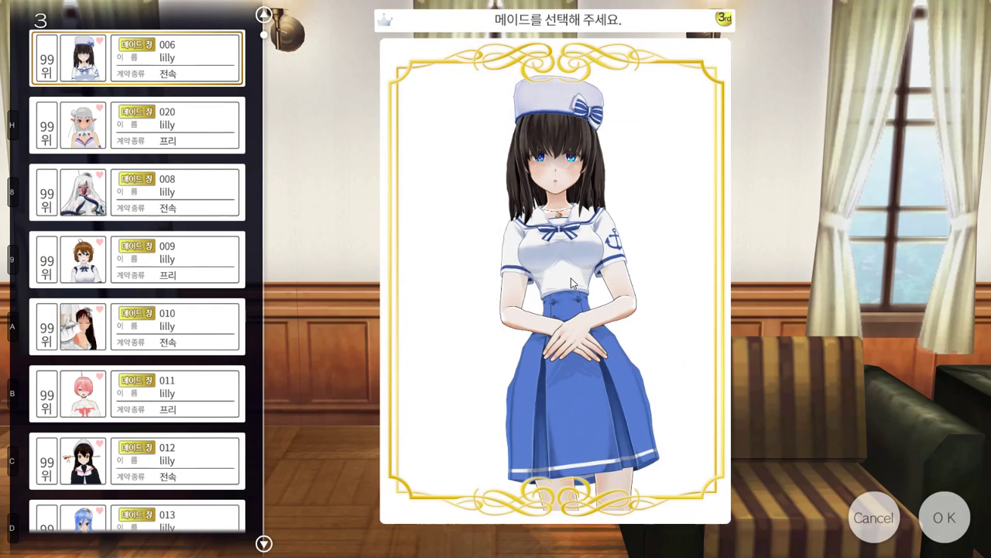
click(879, 540)
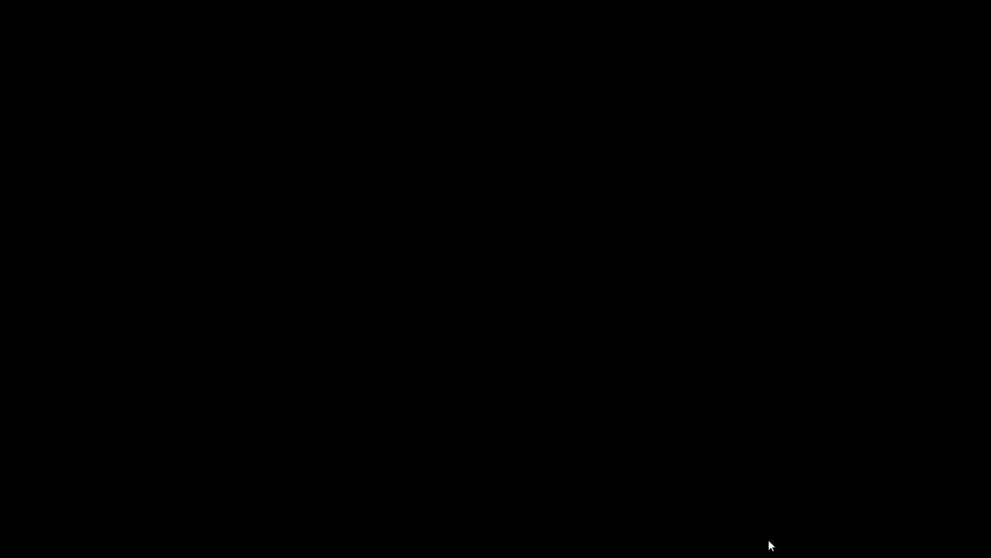
Step: Switch to Notepad++ and append two lines to the note: "아;" and "내가 모드팩을 배포하기 싫은 이유가 저래서 싫어.."
key(alt+Tab)
click(316, 350)
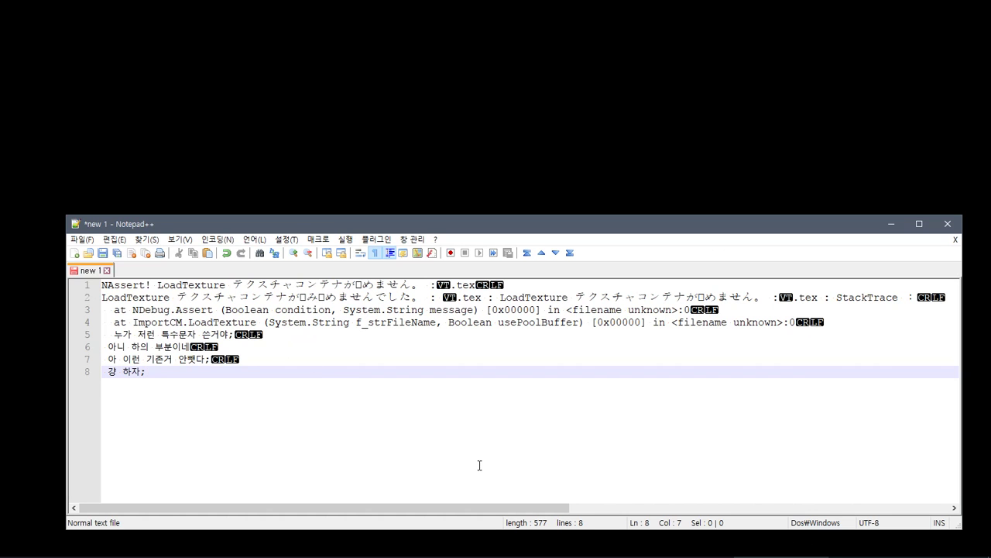
key(Return)
text(아;)
key(Return)
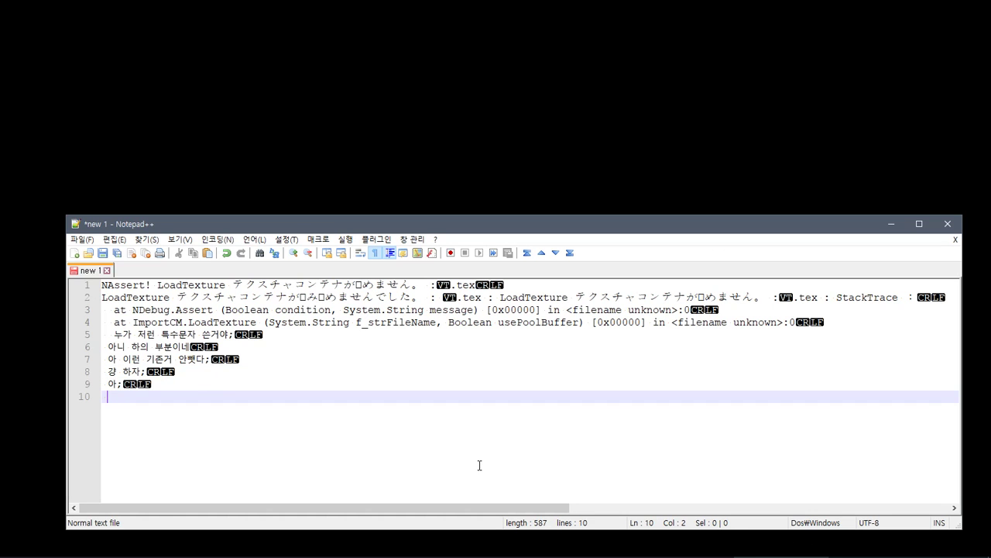
text(내가 모드팩을 배포하기 ㅅ싫은 이유가 저래서 싫어..)
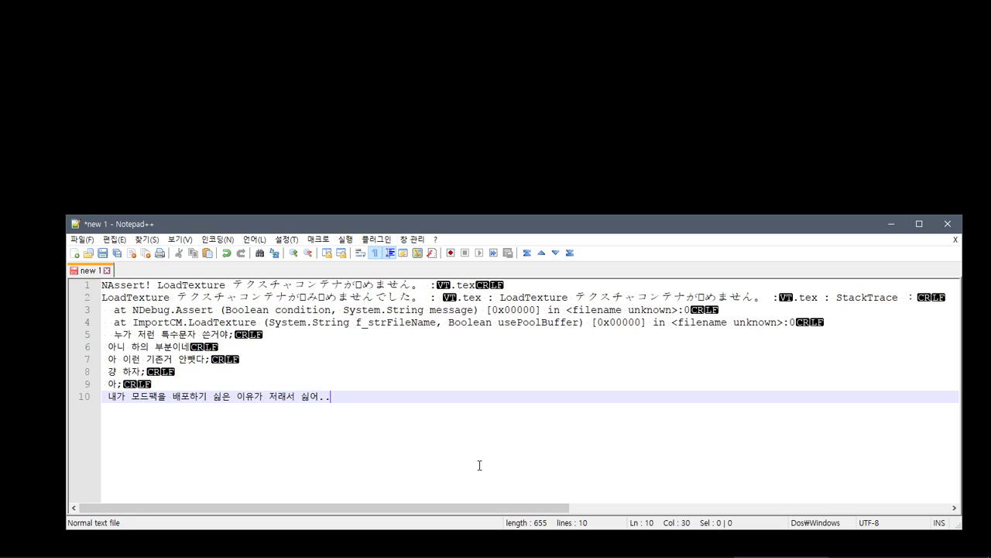
Step: Minimize Notepad++, return to the game, and open the event recollection (이벤트 회상) from the office screen
click(891, 223)
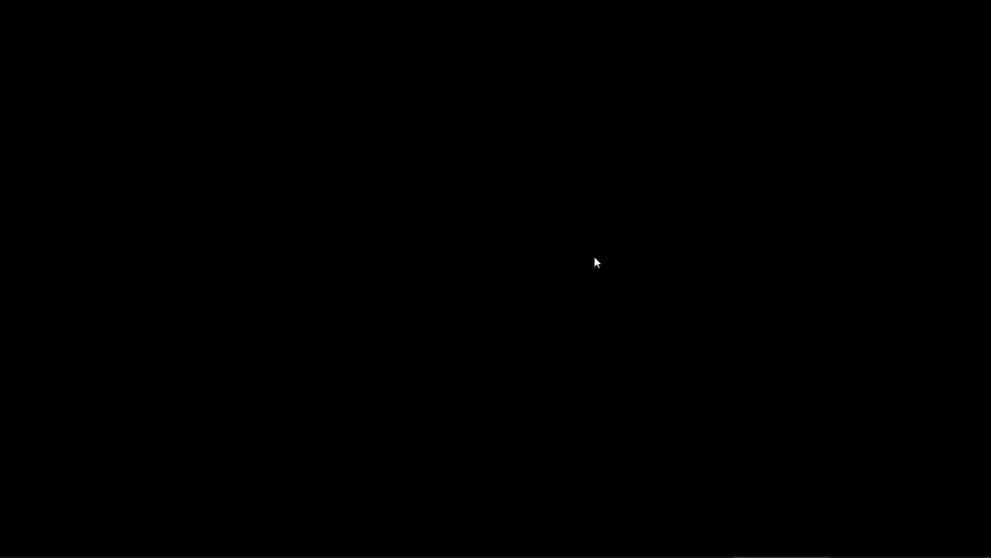
key(alt+Tab)
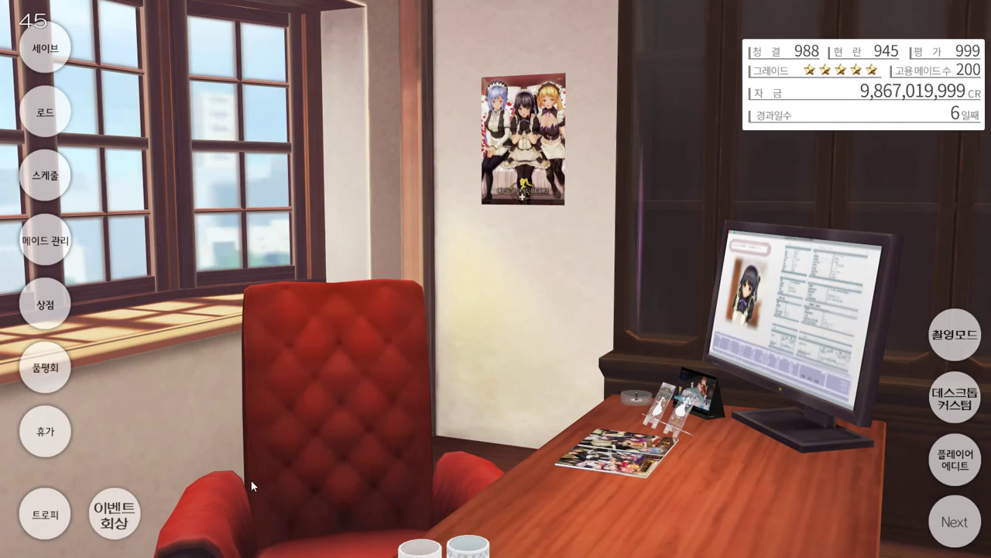
click(114, 514)
Step: Switch back to Notepad++ while the game loads and narrow its window to roughly two thirds of its width
key(alt+Tab)
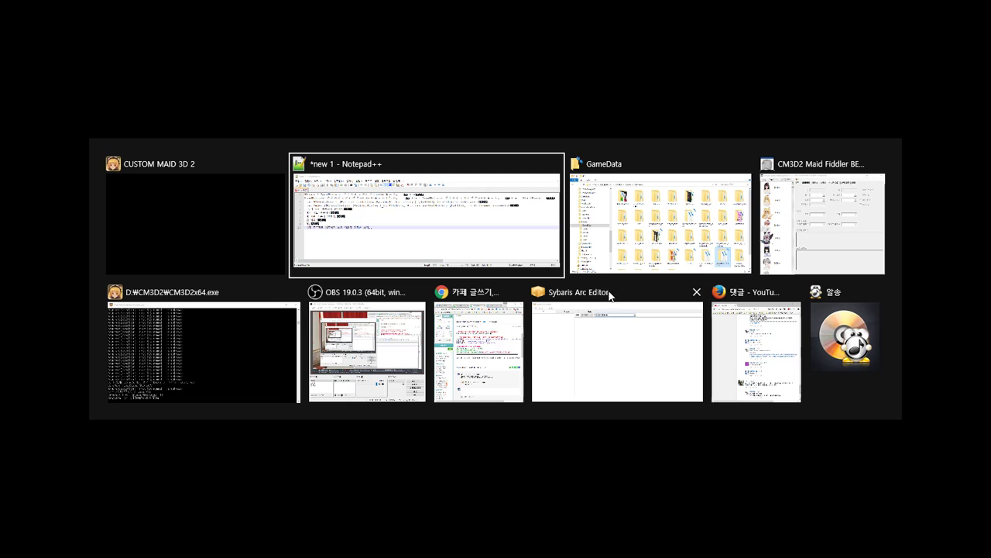
click(457, 237)
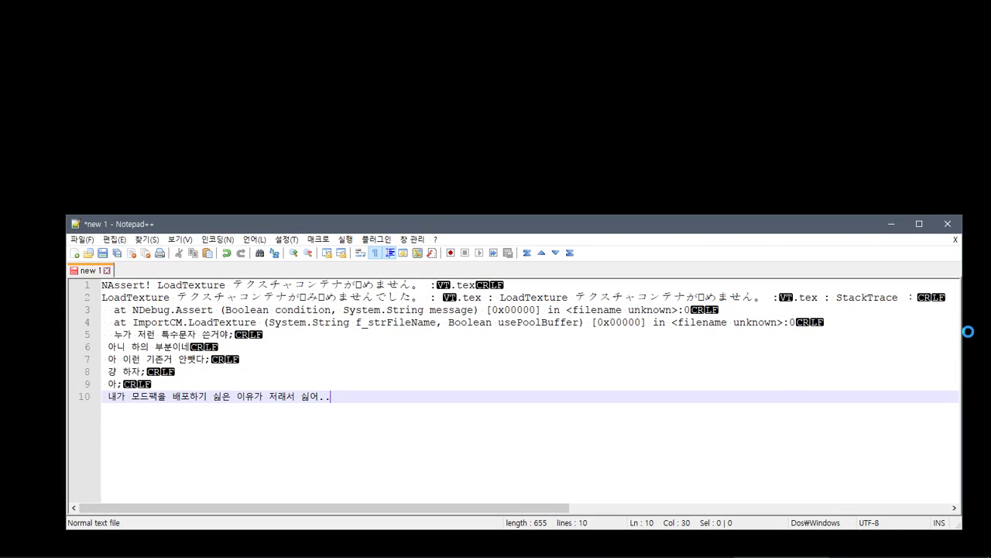
drag(963, 332, 653, 364)
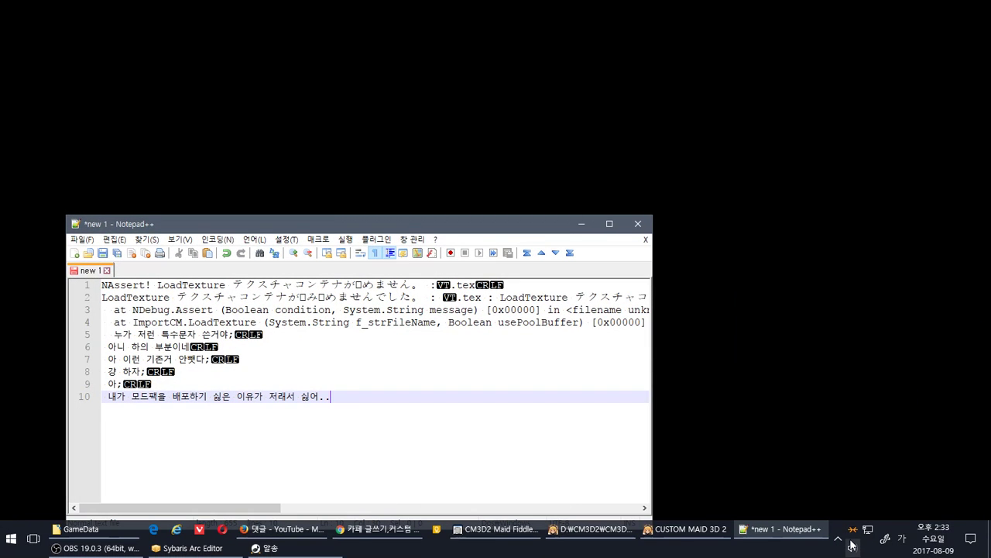
Step: Bring up µTorrent from the hidden background apps and look over the seeding torrents
click(840, 542)
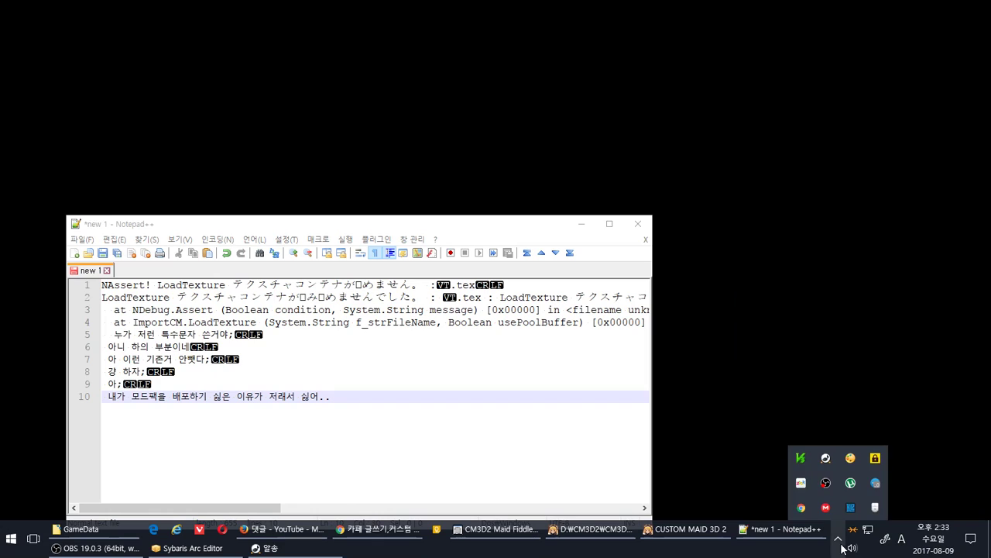
click(851, 483)
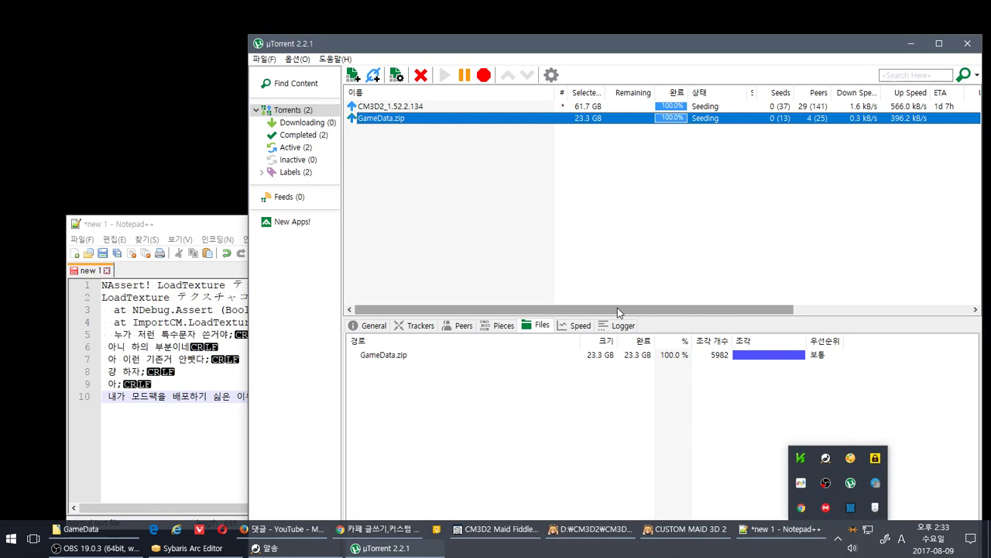
drag(606, 314, 488, 327)
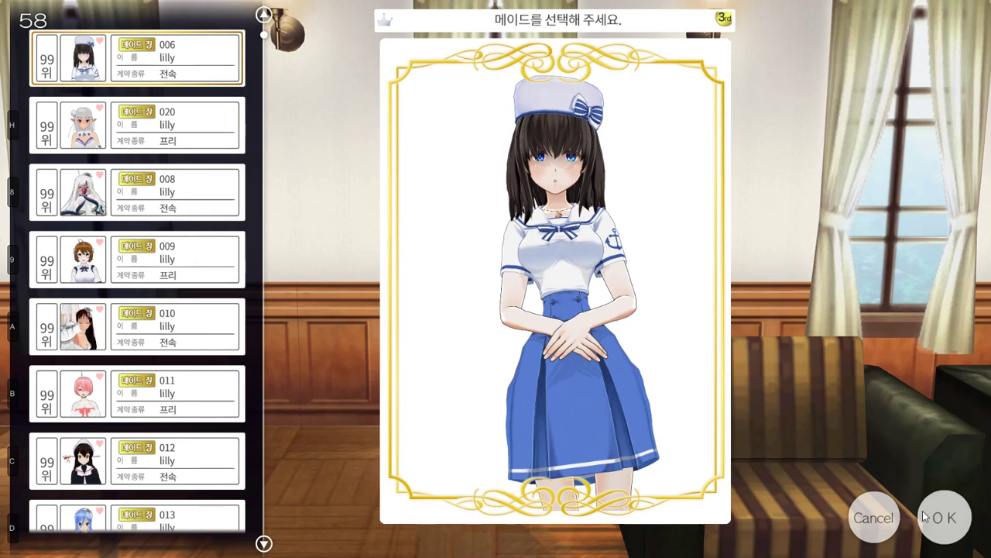
Step: Confirm maid 006 in the game, then switch to the CM3D2x64.exe console and examine its file-loading messages
click(938, 518)
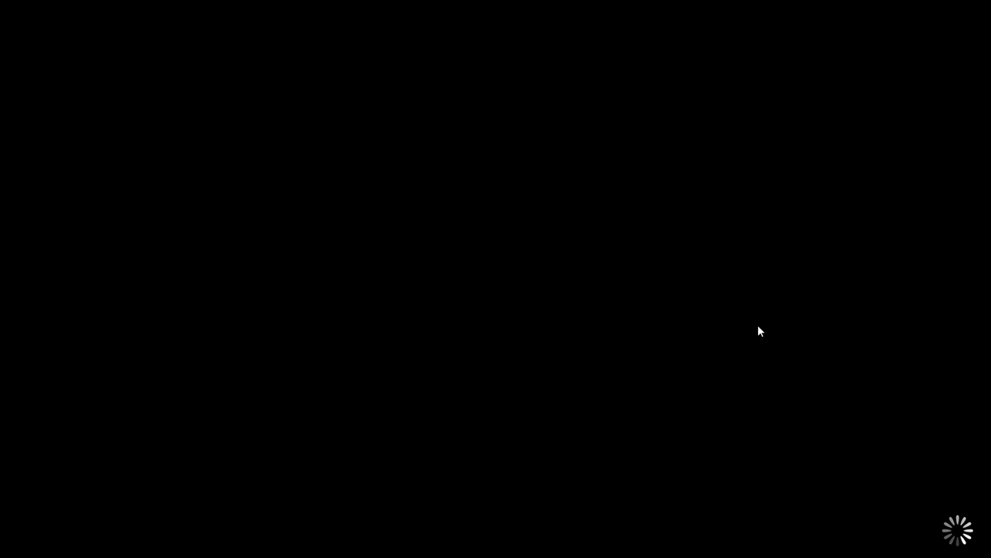
key(alt+Tab)
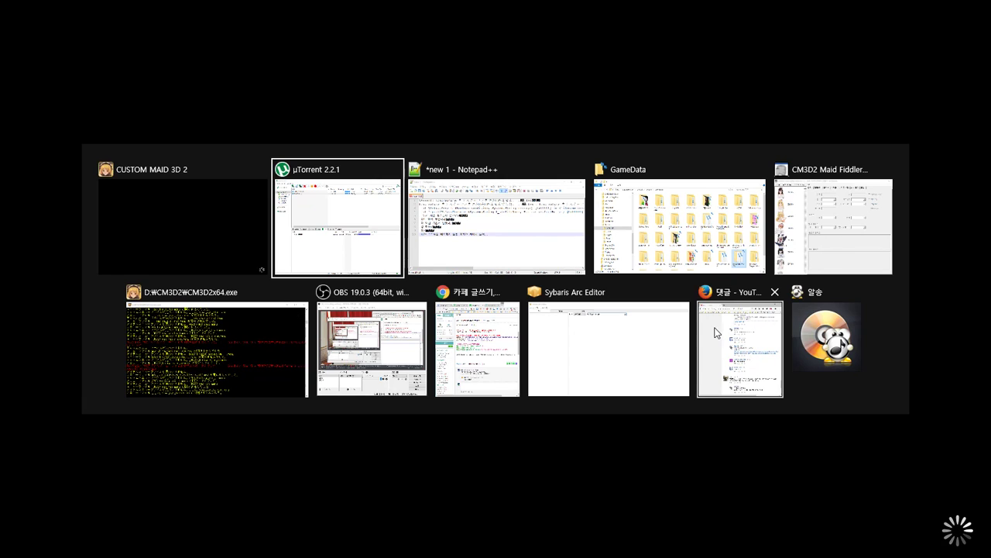
click(272, 370)
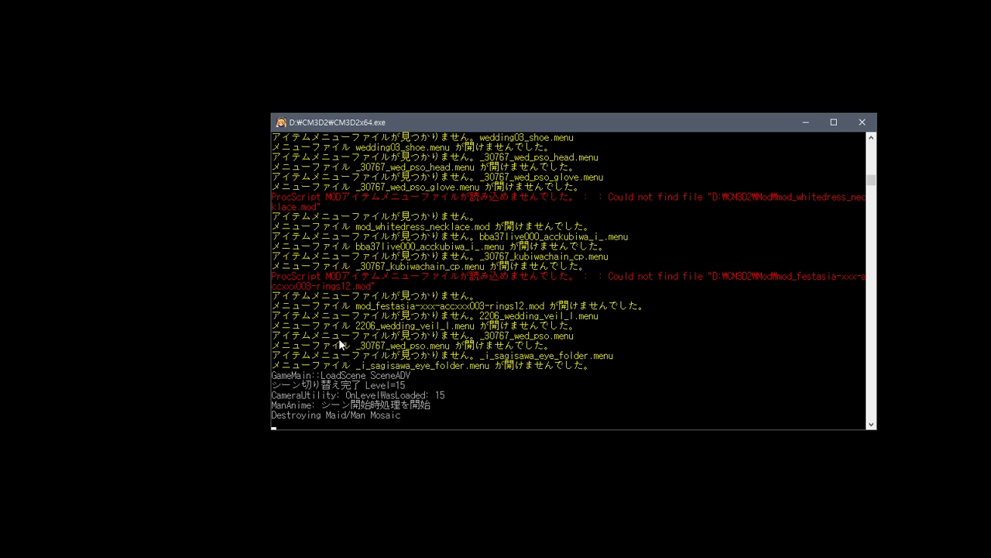
scroll(330, 340, up, 6)
scroll(329, 340, down, 8)
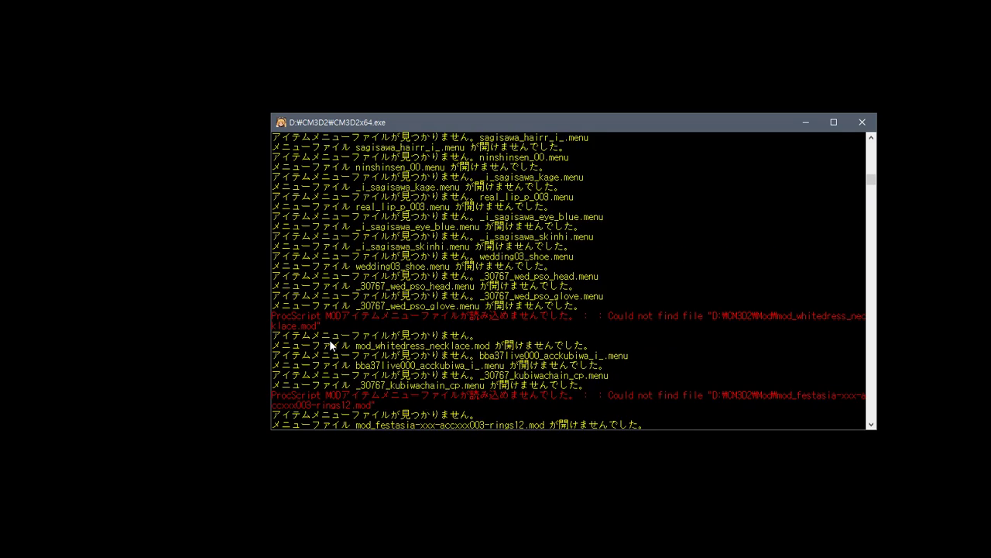
scroll(330, 337, up, 6)
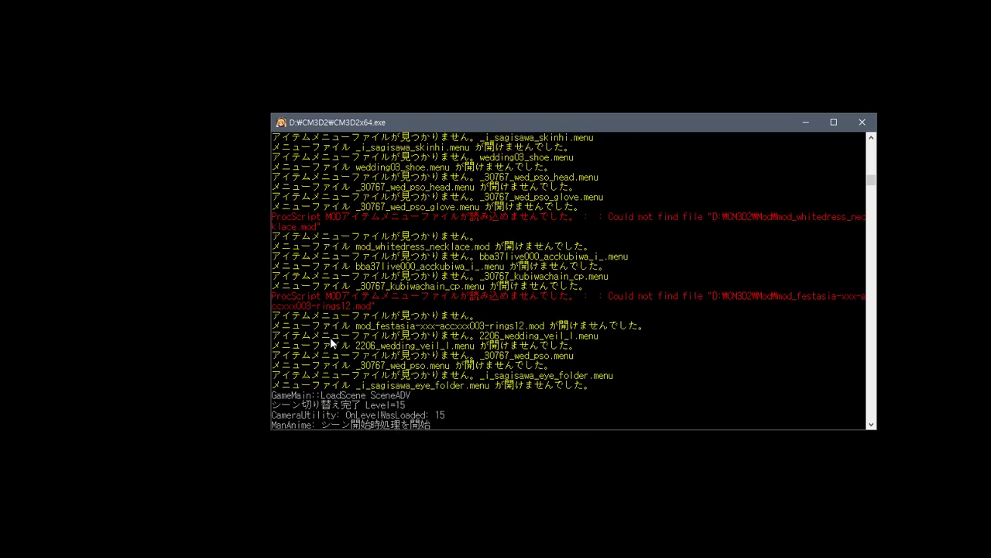